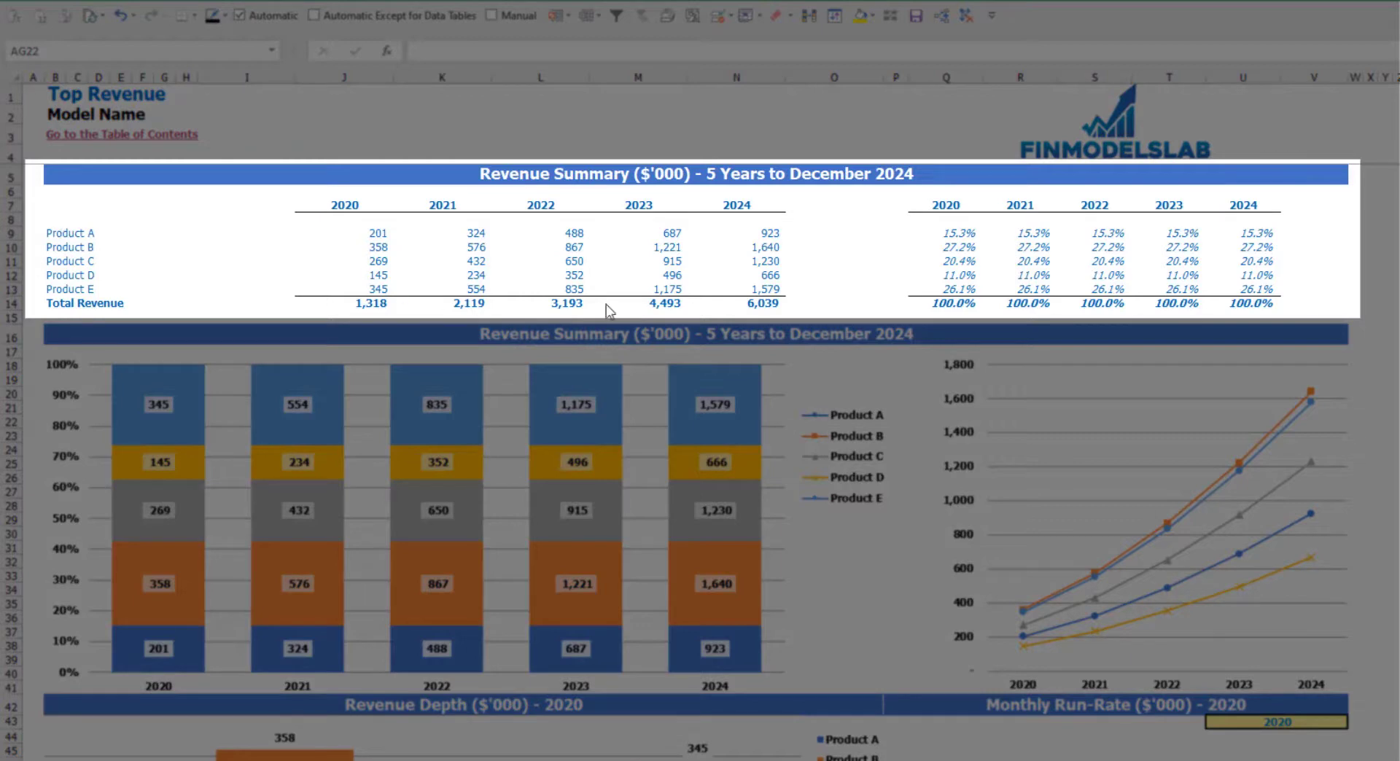
- Review the five-year product revenue amounts and percentage shares in the Revenue Summary table
{"action": "left_click_drag", "start_coordinate": [377, 234], "coordinate": [722, 303]}
{"action": "left_click", "coordinate": [973, 232]}
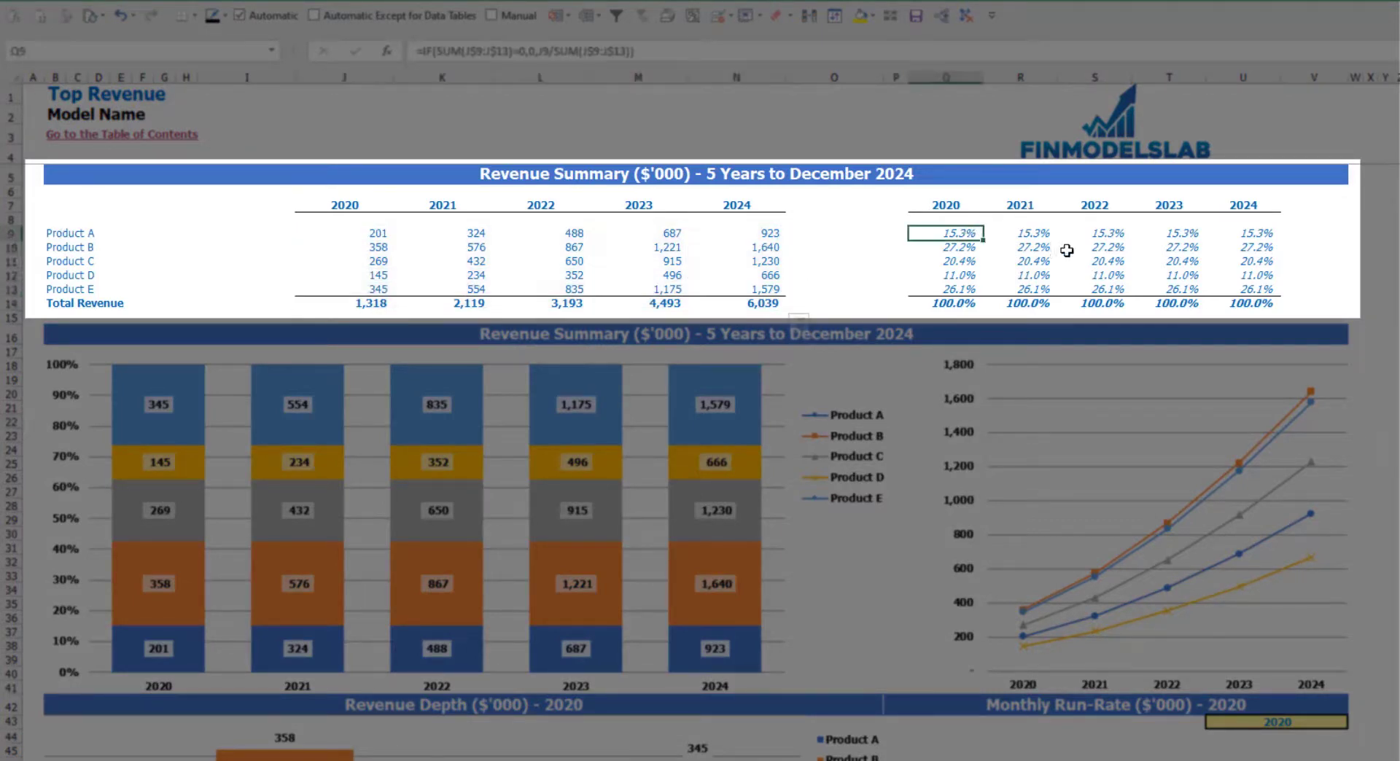
{"action": "left_click_drag", "start_coordinate": [1000, 234], "coordinate": [1227, 303]}
{"action": "left_click", "coordinate": [1394, 275]}
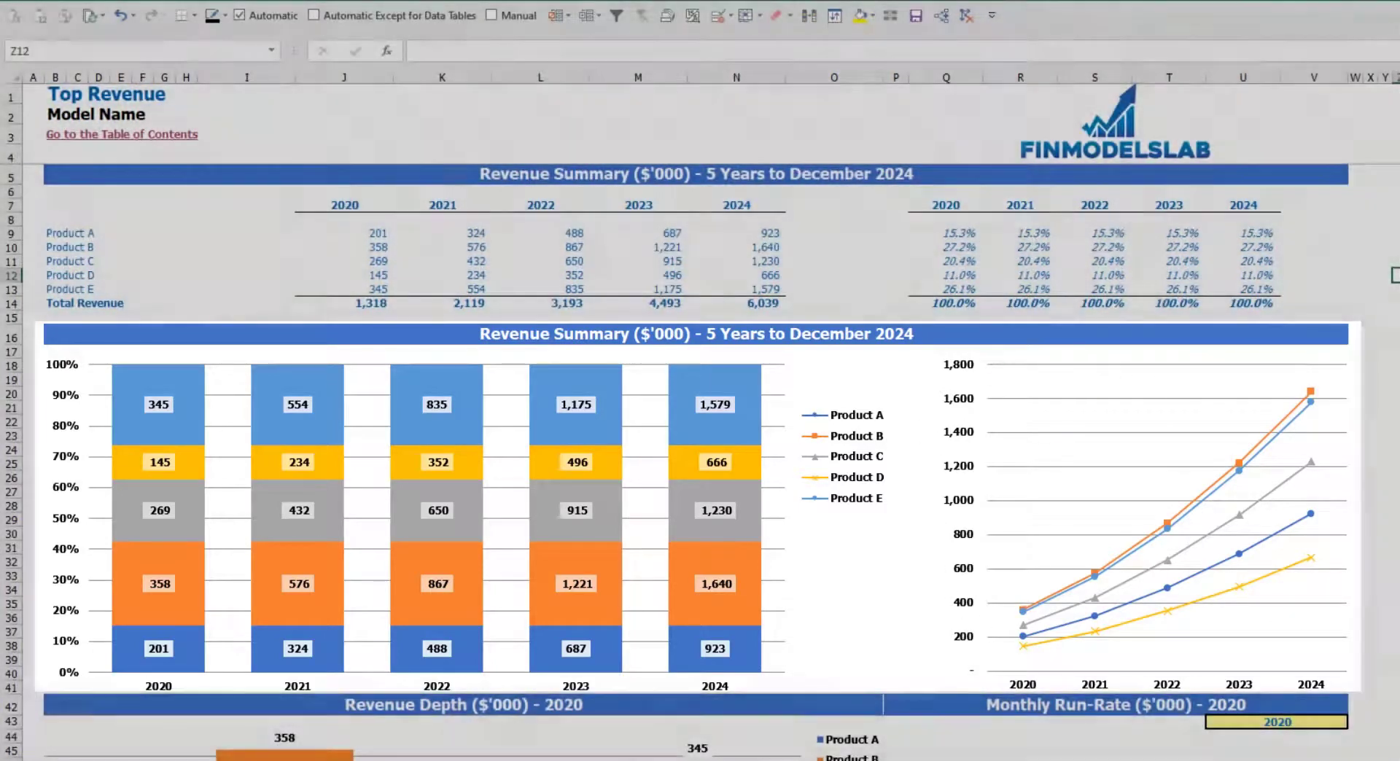
- Set the year for the Revenue Depth and Monthly Run-Rate charts to 2021
{"action": "scroll", "coordinate": [875, 488], "scroll_direction": "down", "scroll_amount": 10}
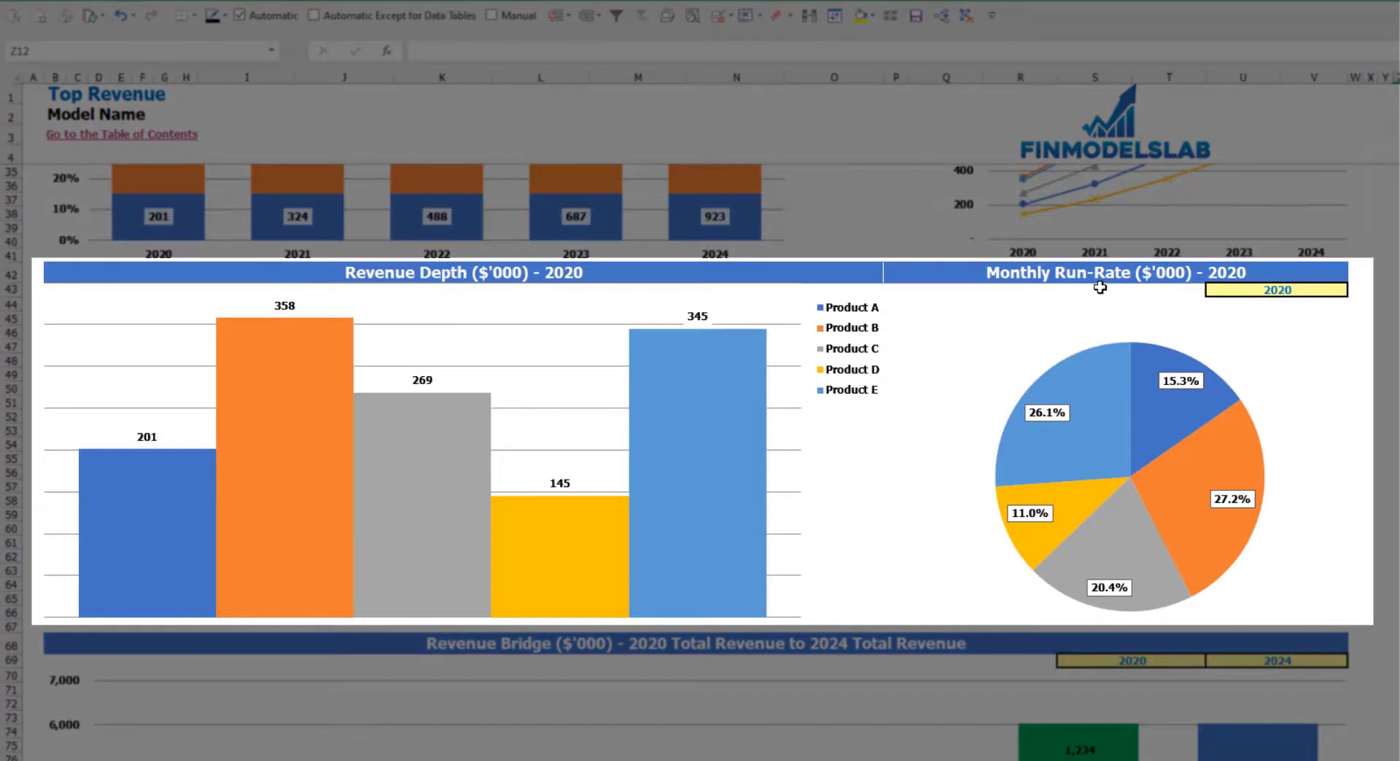
{"action": "left_click", "coordinate": [1331, 290]}
{"action": "left_click", "coordinate": [1354, 290]}
{"action": "left_click", "coordinate": [1211, 314]}
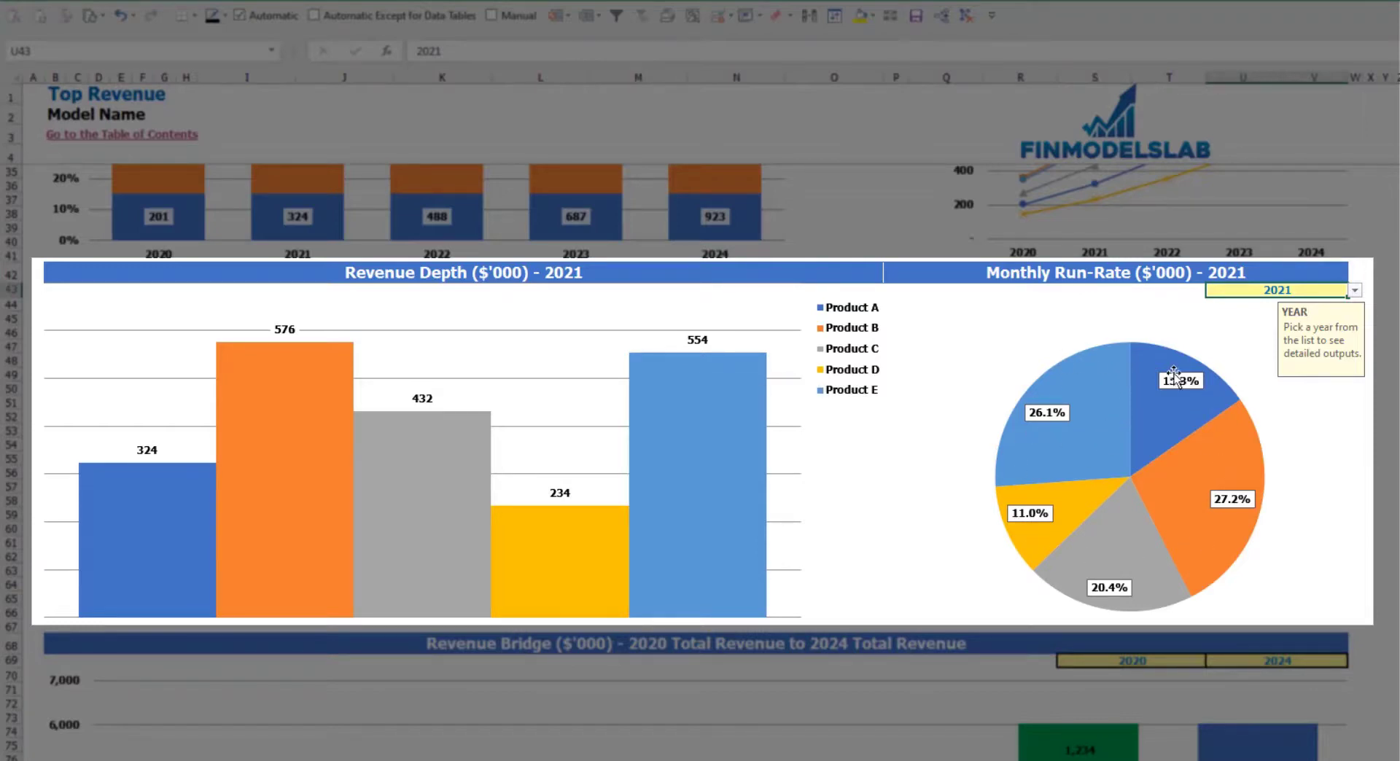
- Examine the Revenue Bridge chart and the year choices available for its first and last year
{"action": "scroll", "coordinate": [1134, 537], "scroll_direction": "down", "scroll_amount": 3}
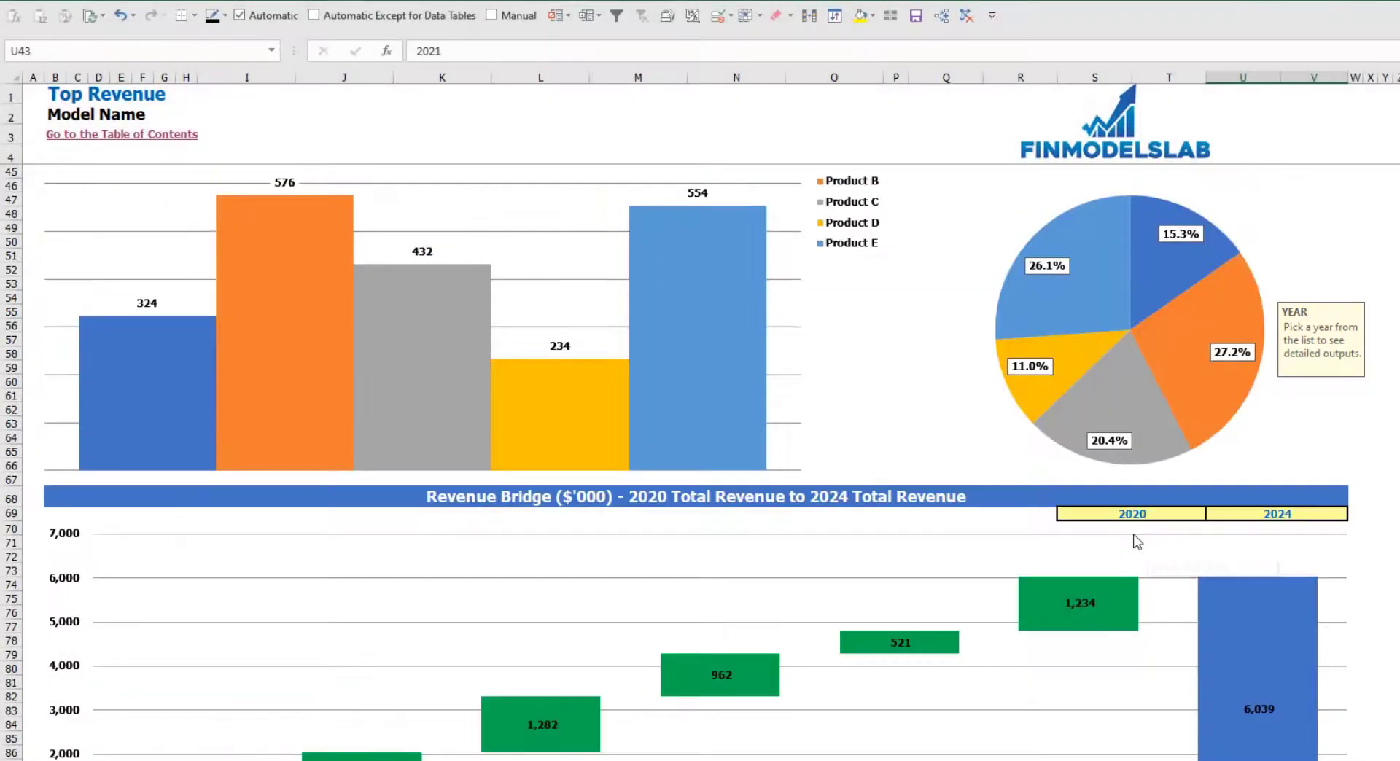
{"action": "scroll", "coordinate": [1134, 537], "scroll_direction": "down", "scroll_amount": 3}
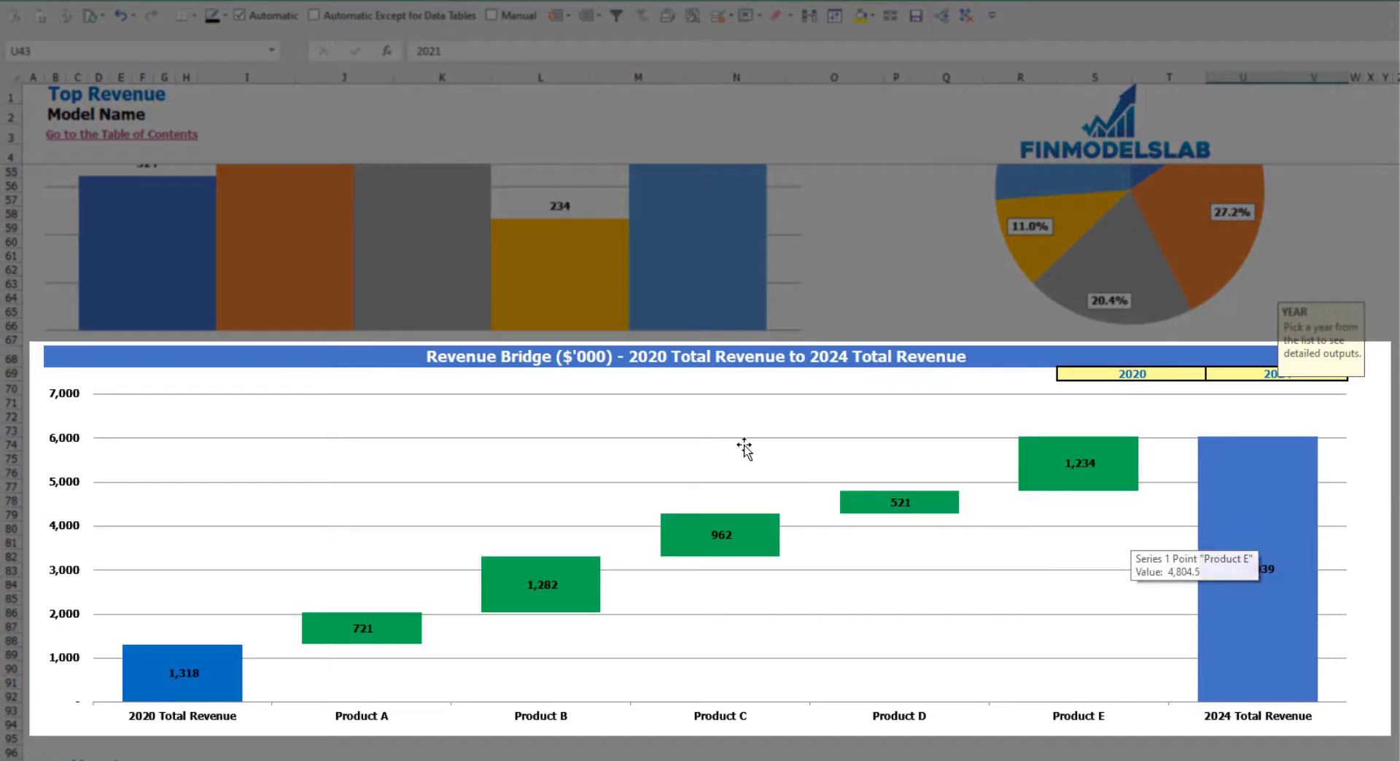
{"action": "left_click", "coordinate": [1396, 431]}
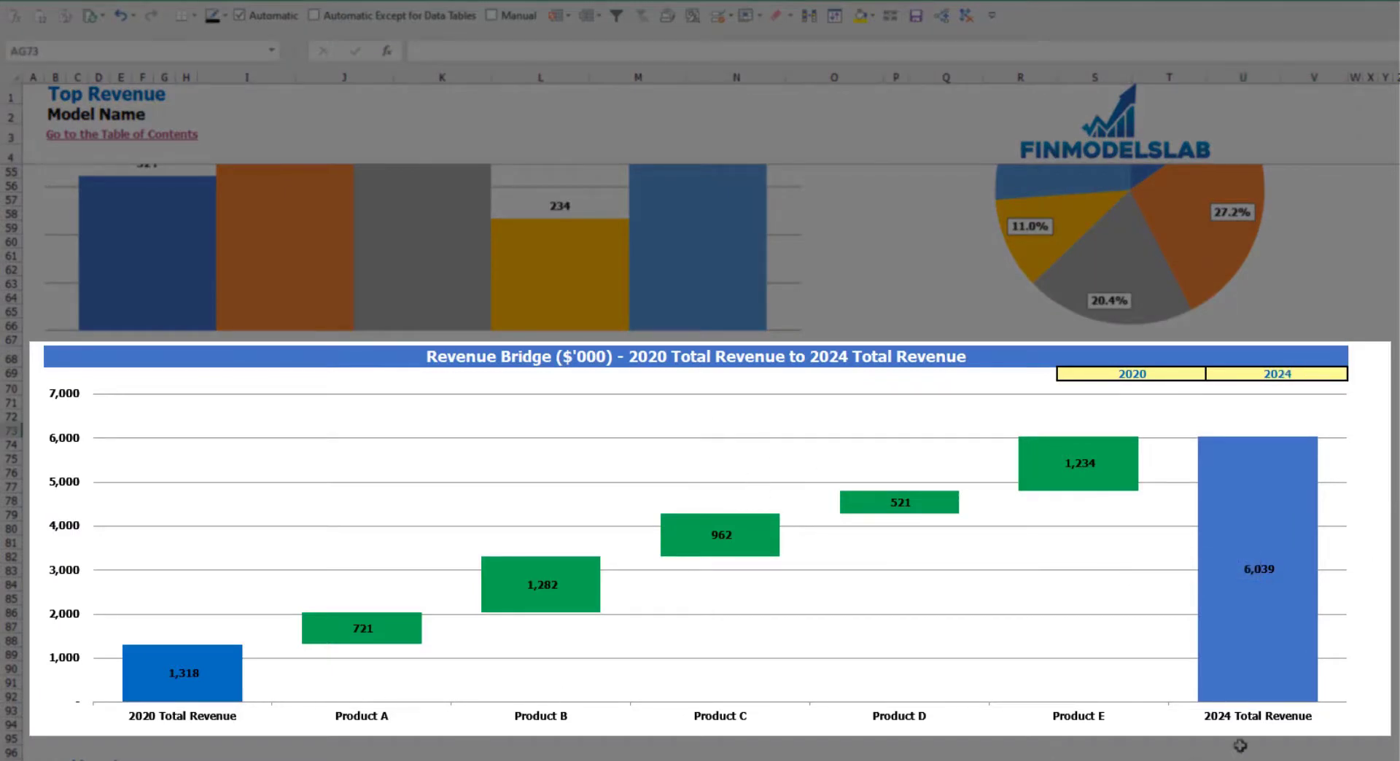
{"action": "left_click", "coordinate": [1192, 374]}
{"action": "left_click", "coordinate": [1212, 375]}
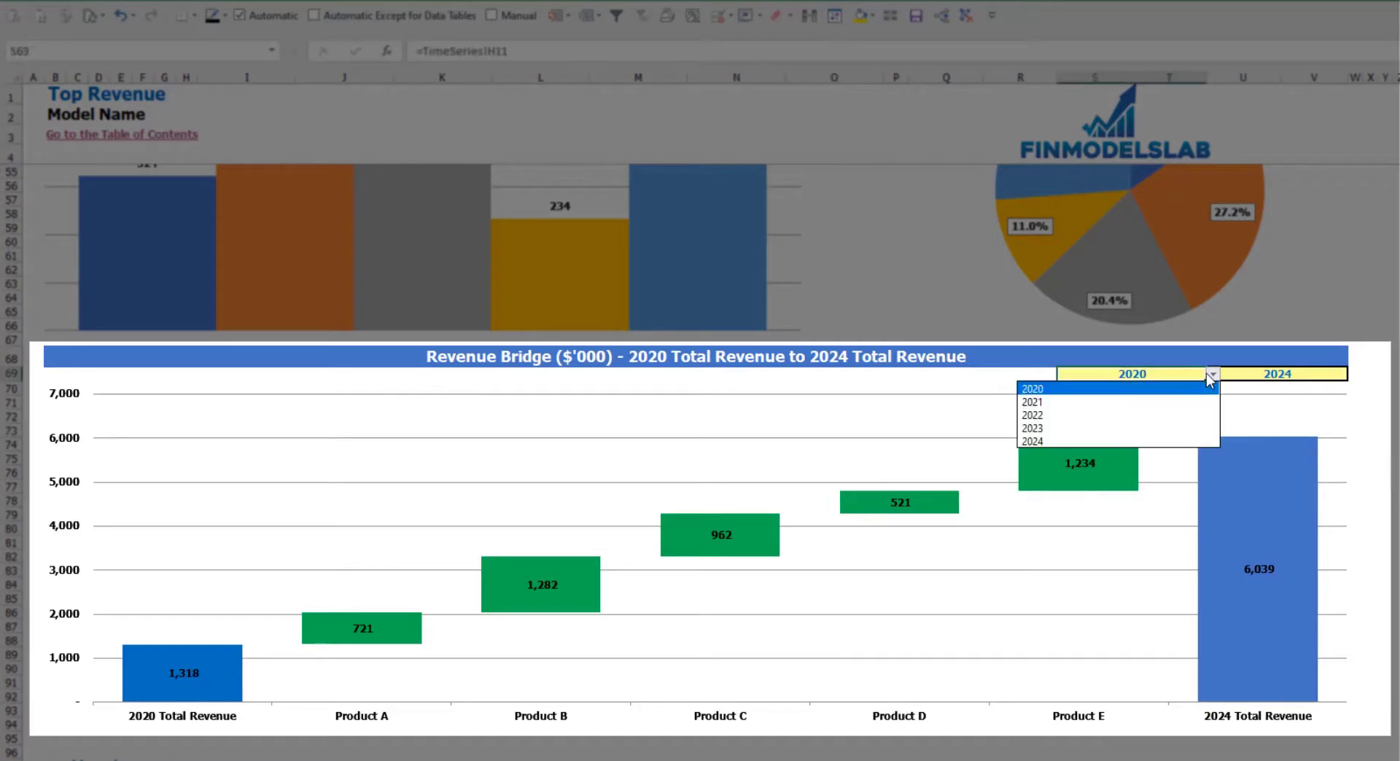
{"action": "left_click", "coordinate": [1317, 374]}
{"action": "left_click", "coordinate": [1324, 371]}
{"action": "left_click", "coordinate": [1355, 374]}
{"action": "left_click", "coordinate": [1355, 374]}
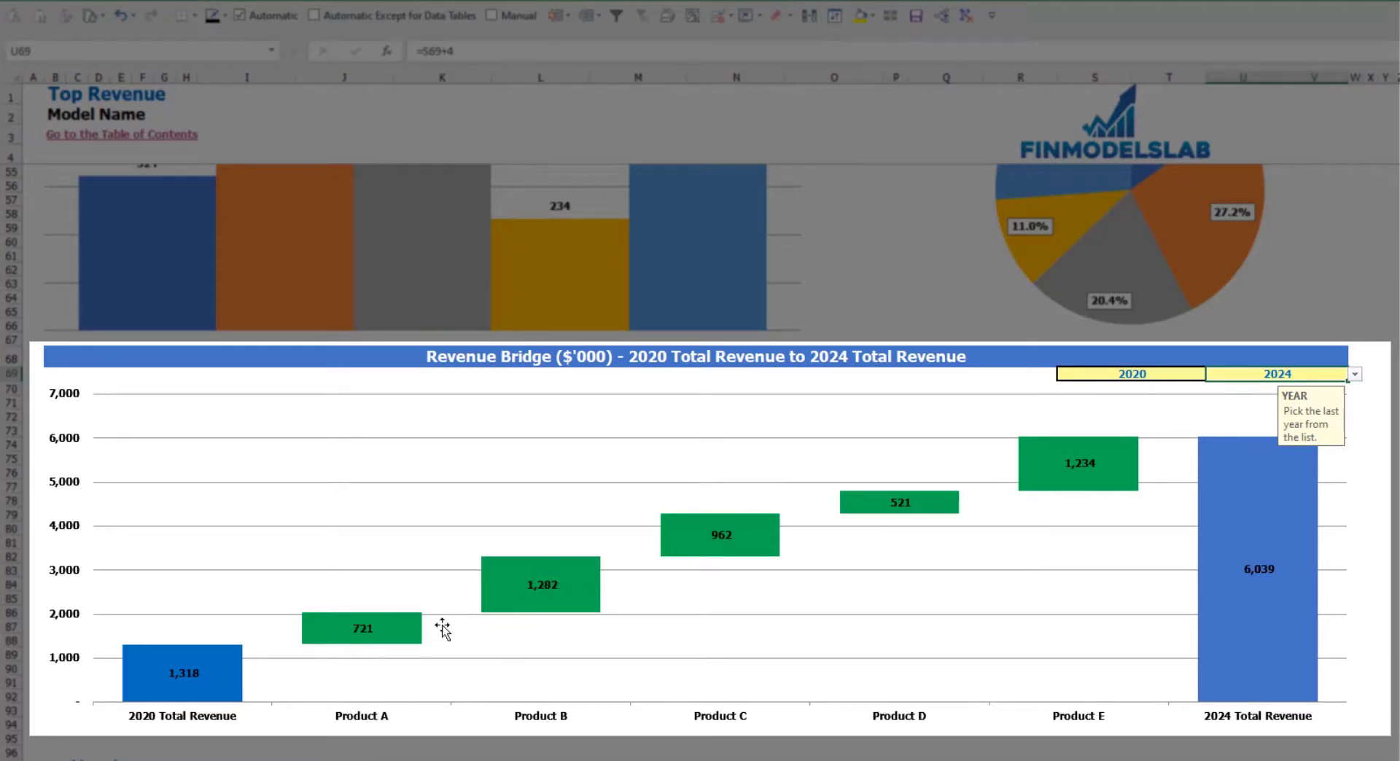
{"action": "mouse_move", "coordinate": [397, 651]}
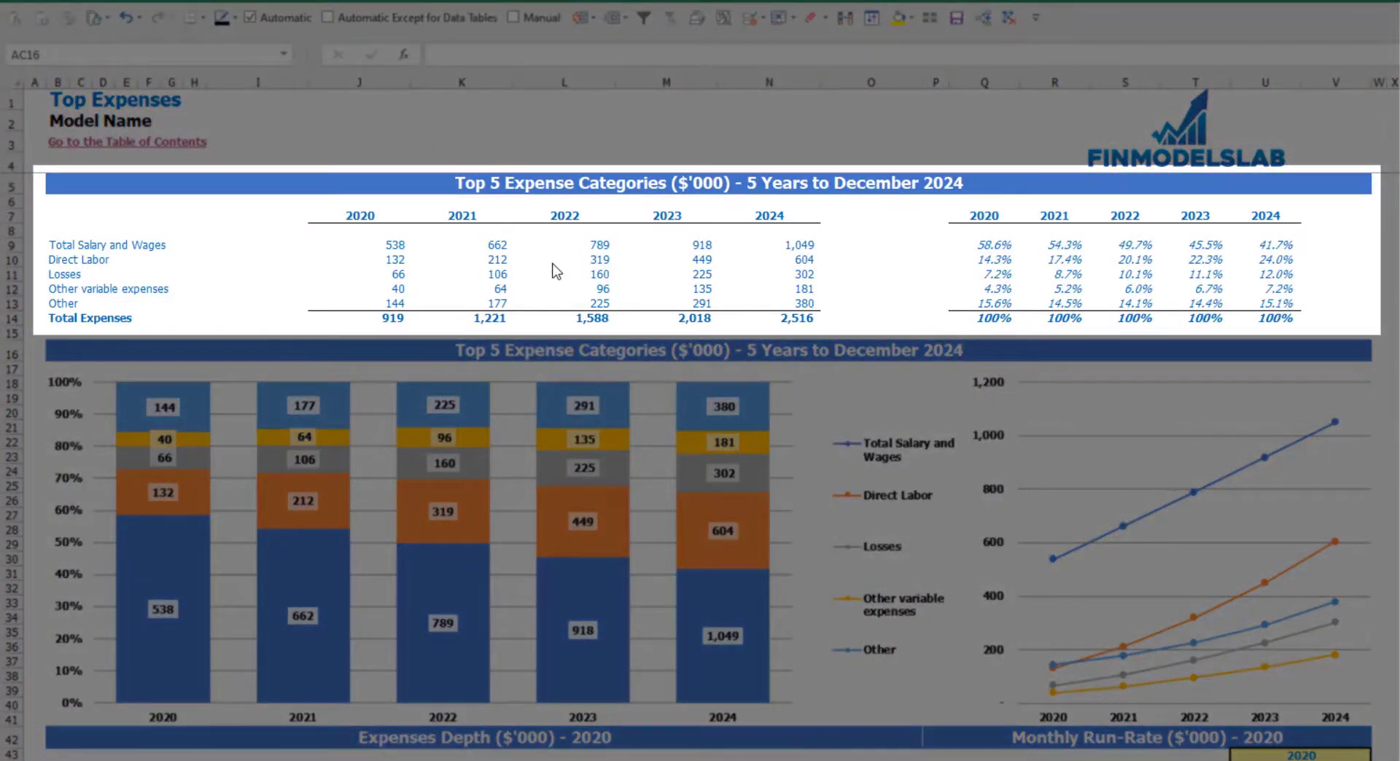
- Review the category names, yearly amounts, totals and percentage shares in the Top 5 Expense Categories table
{"action": "left_click_drag", "start_coordinate": [56, 247], "coordinate": [57, 293]}
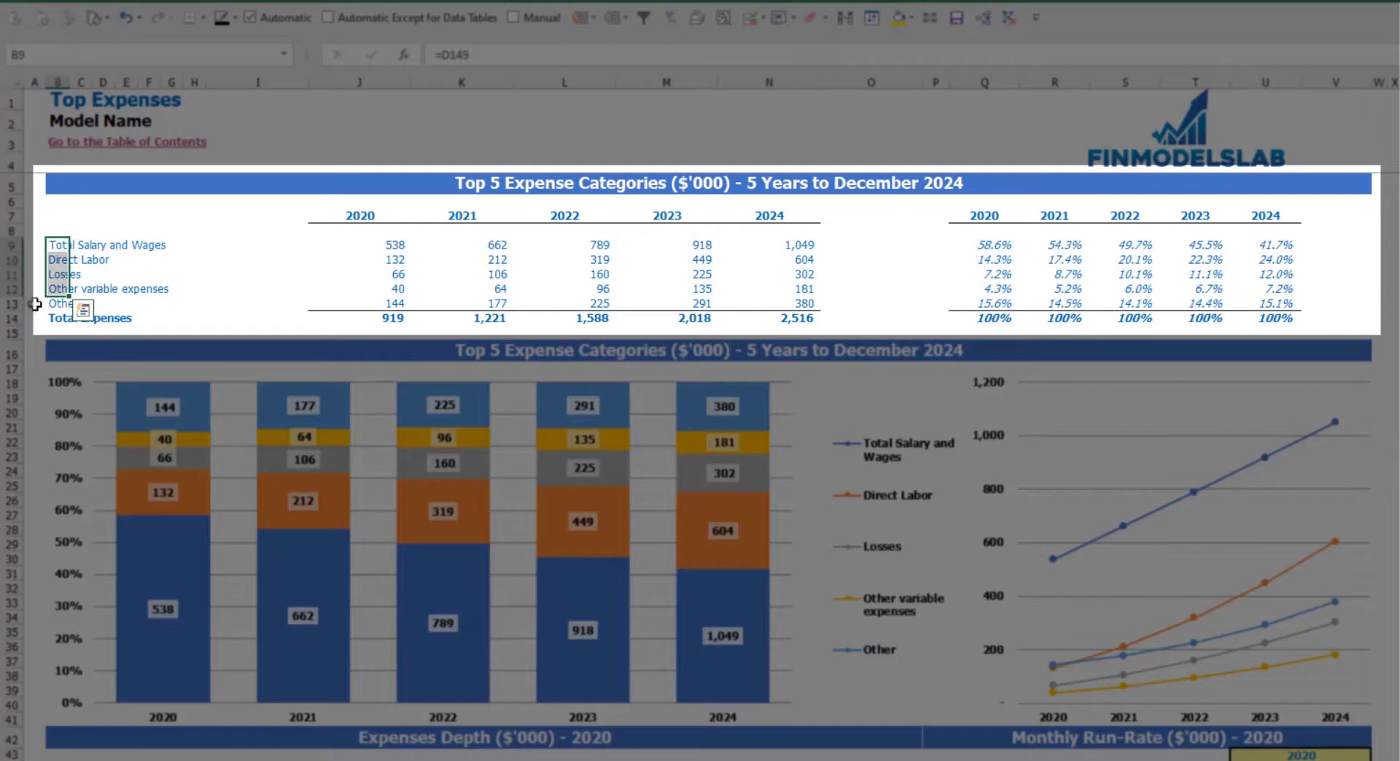
{"action": "left_click", "coordinate": [53, 303]}
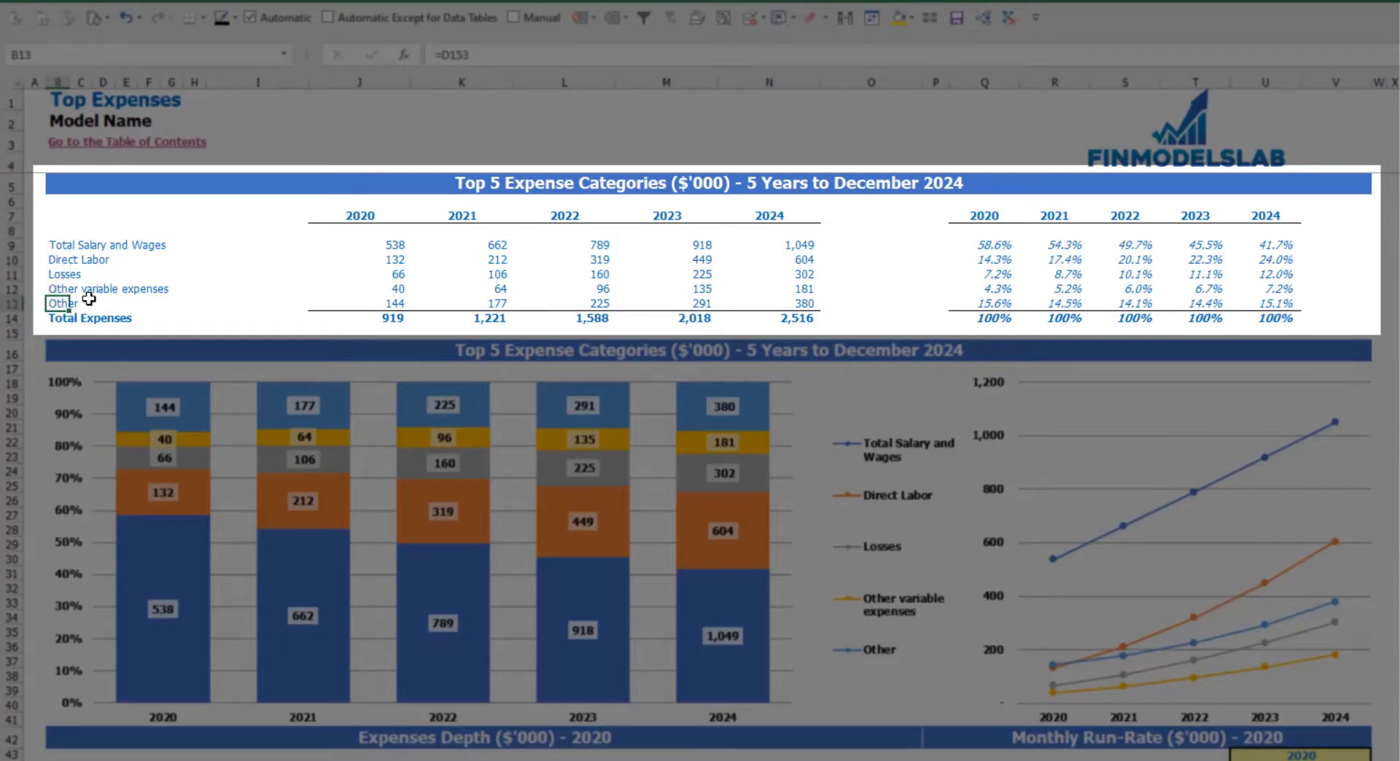
{"action": "left_click_drag", "start_coordinate": [359, 219], "coordinate": [748, 315]}
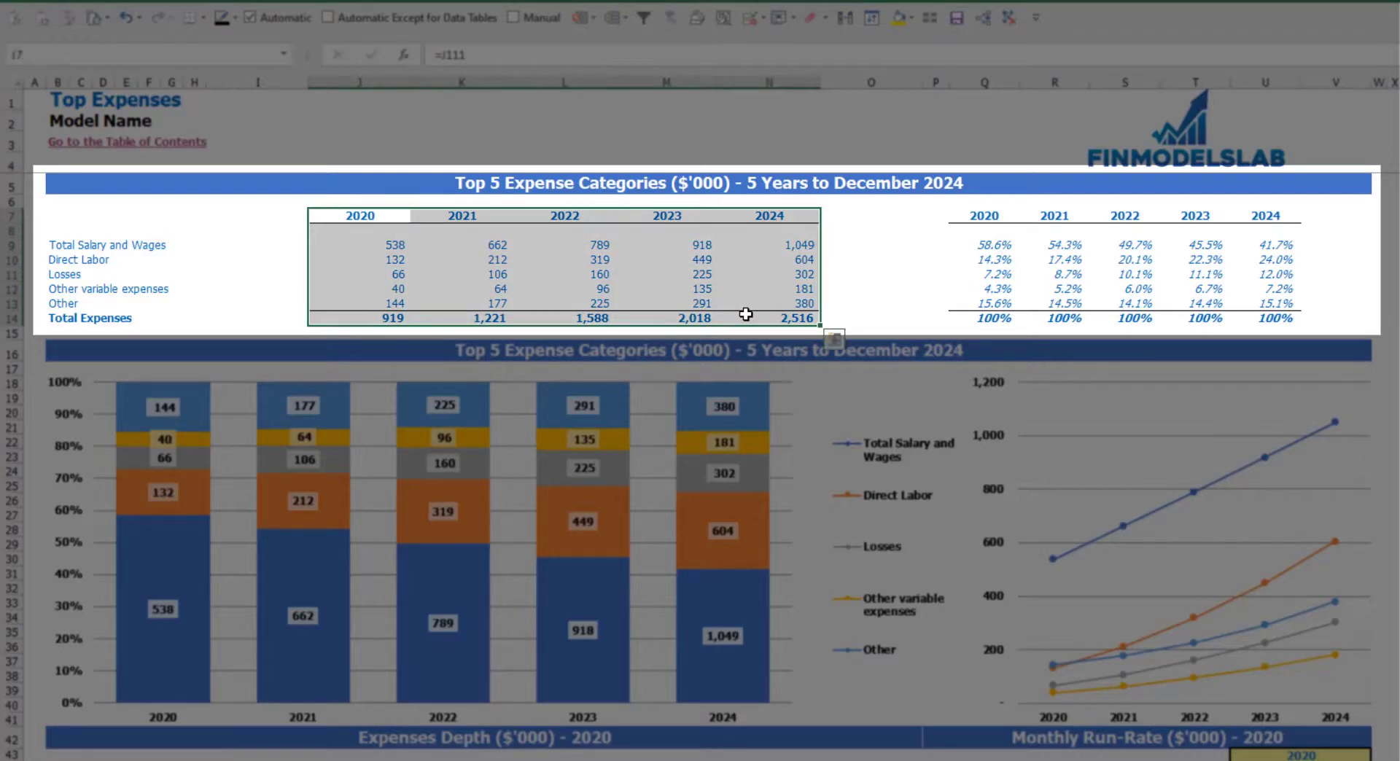
{"action": "left_click_drag", "start_coordinate": [387, 316], "coordinate": [764, 318]}
{"action": "left_click_drag", "start_coordinate": [984, 218], "coordinate": [1288, 306]}
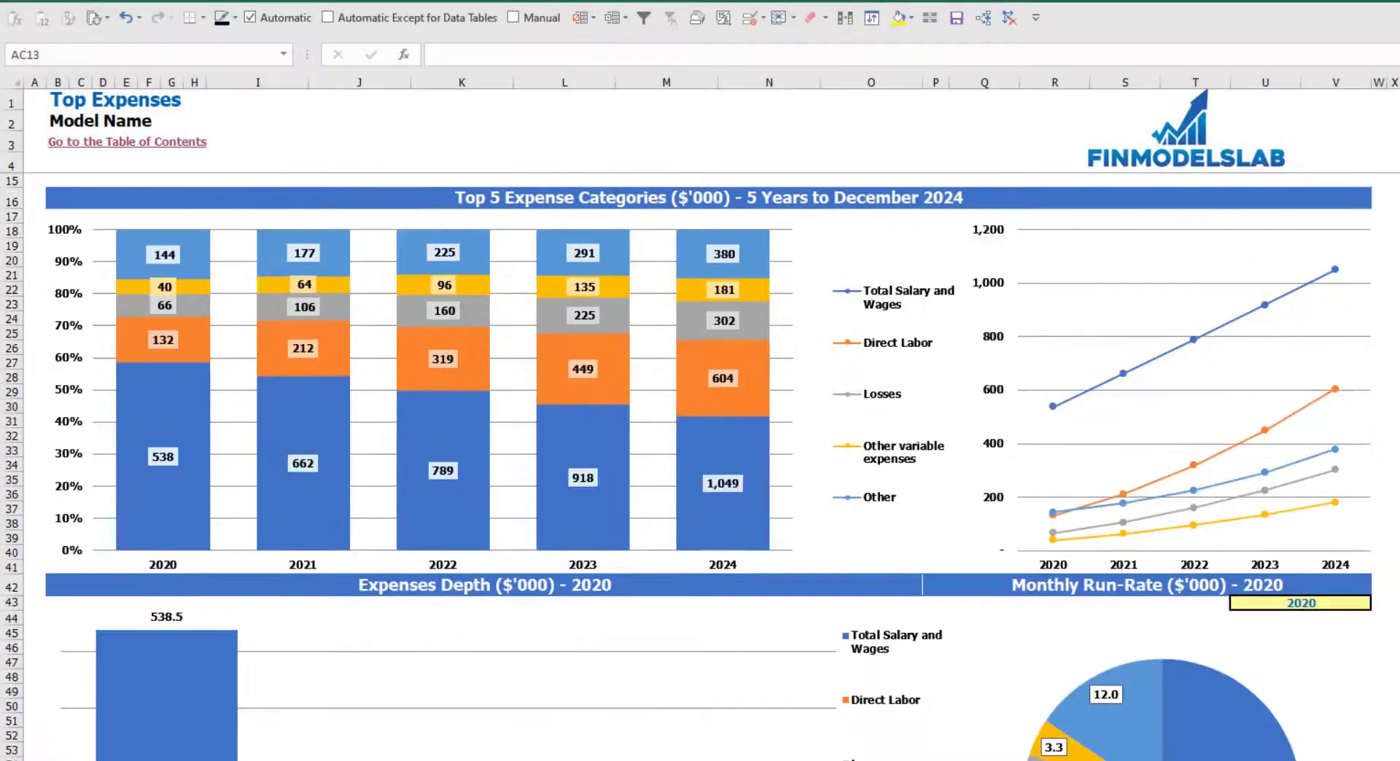
- Set the year for the Expenses Depth and Monthly Run-Rate charts to 2021
{"action": "scroll", "coordinate": [538, 426], "scroll_direction": "down", "scroll_amount": 7}
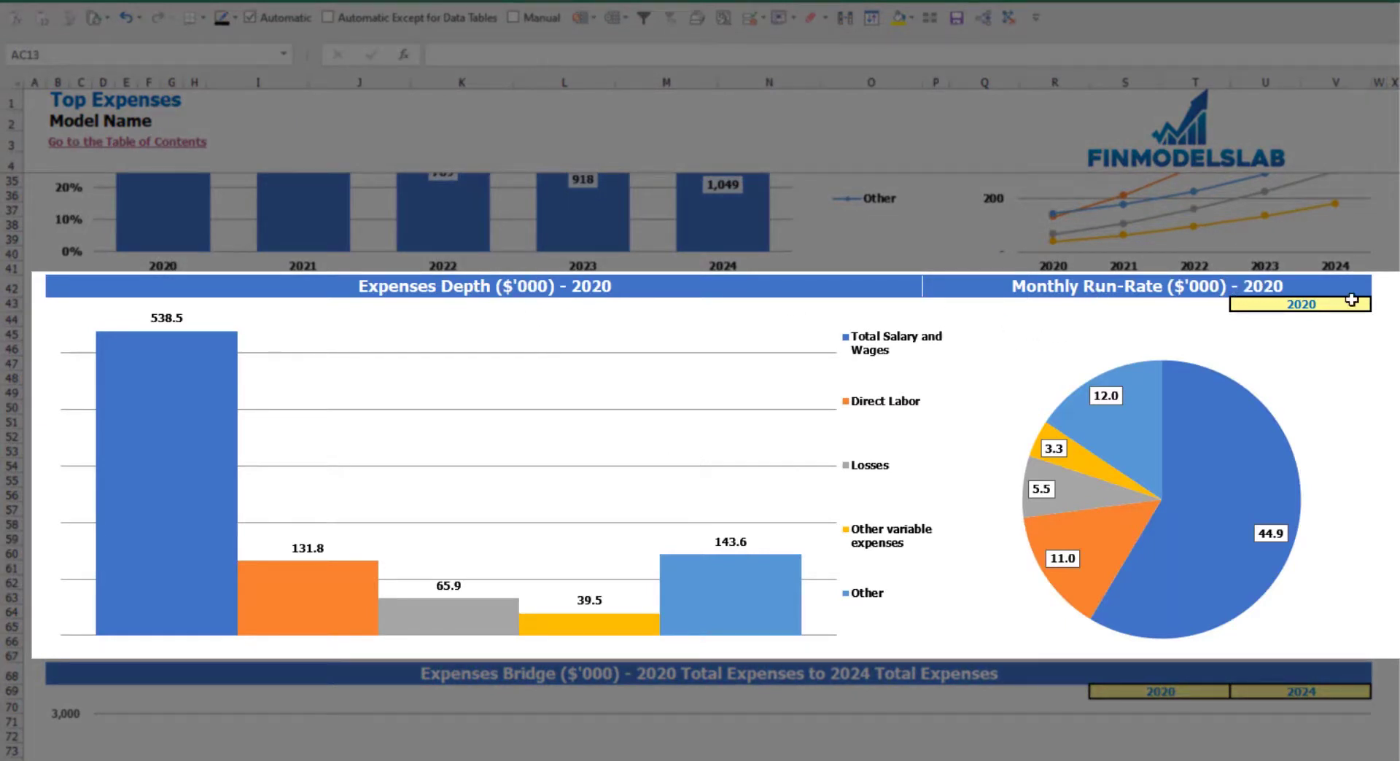
{"action": "left_click", "coordinate": [1366, 303]}
{"action": "left_click", "coordinate": [1379, 305]}
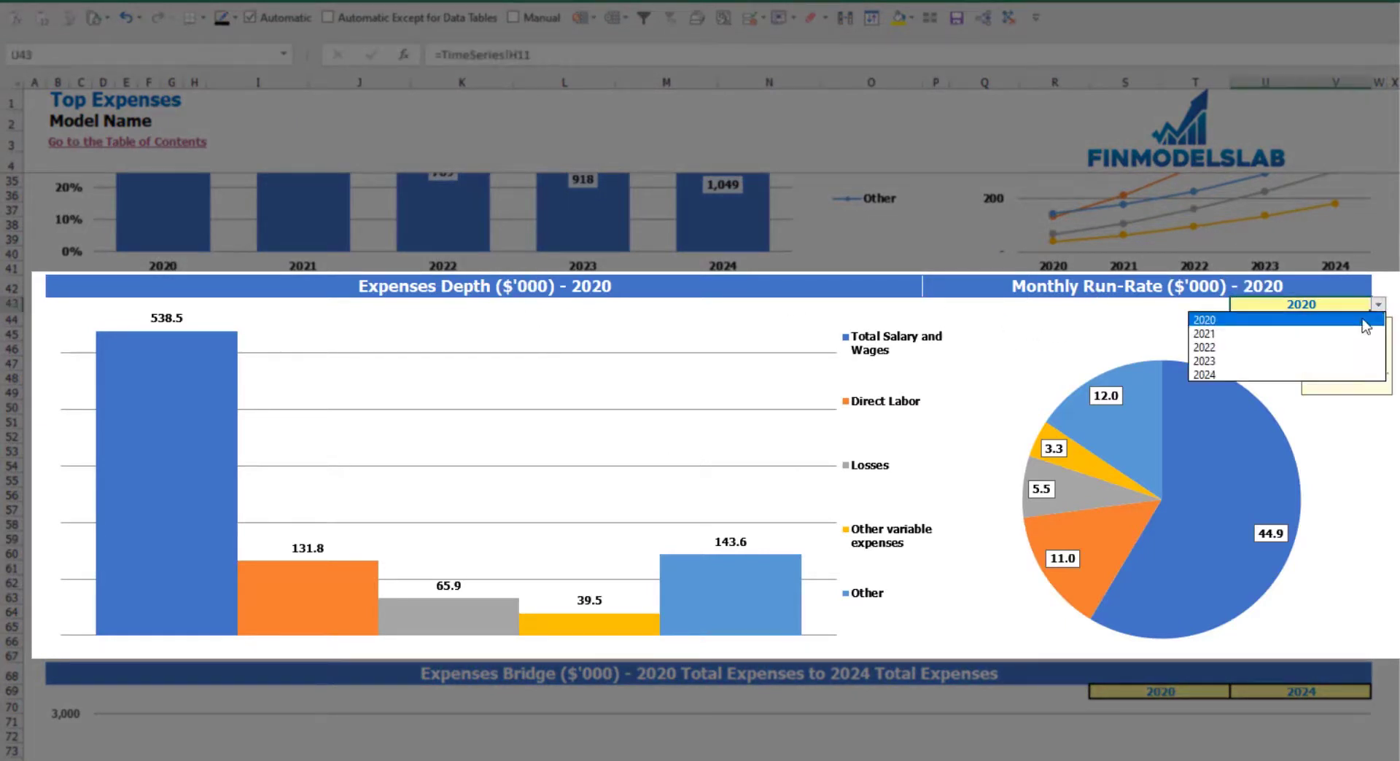
{"action": "left_click", "coordinate": [1251, 334]}
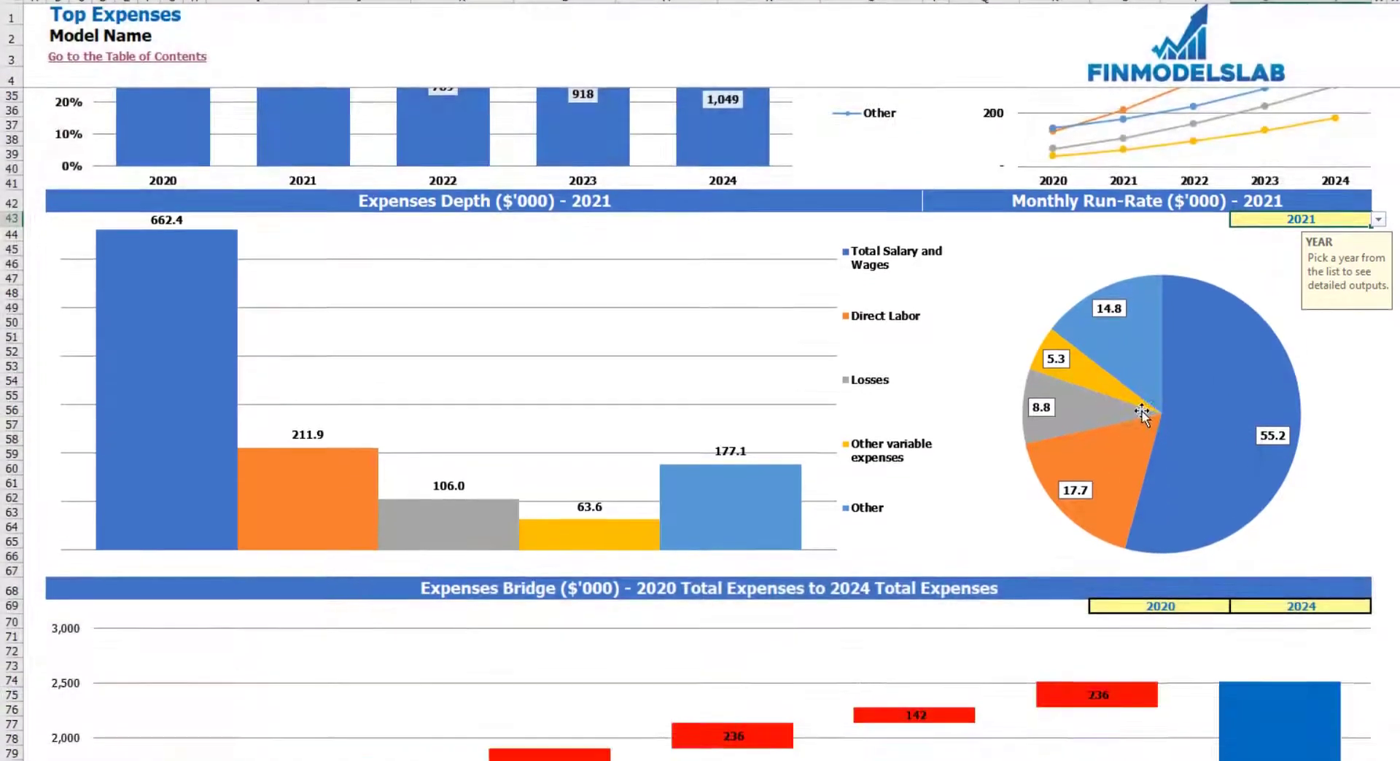
- Examine the Expenses Bridge chart and the year choices available for its first and last year
{"action": "scroll", "coordinate": [1141, 421], "scroll_direction": "down", "scroll_amount": 7}
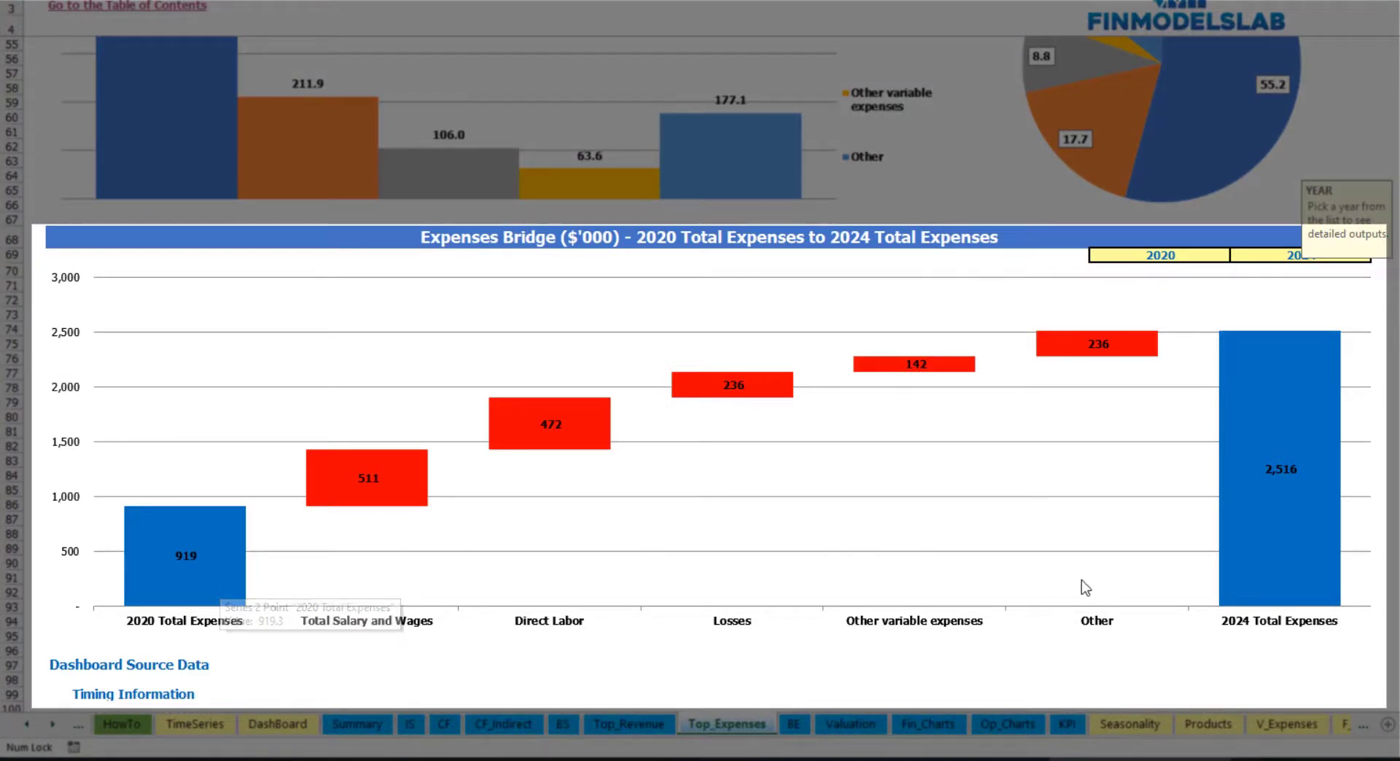
{"action": "left_click", "coordinate": [1214, 254]}
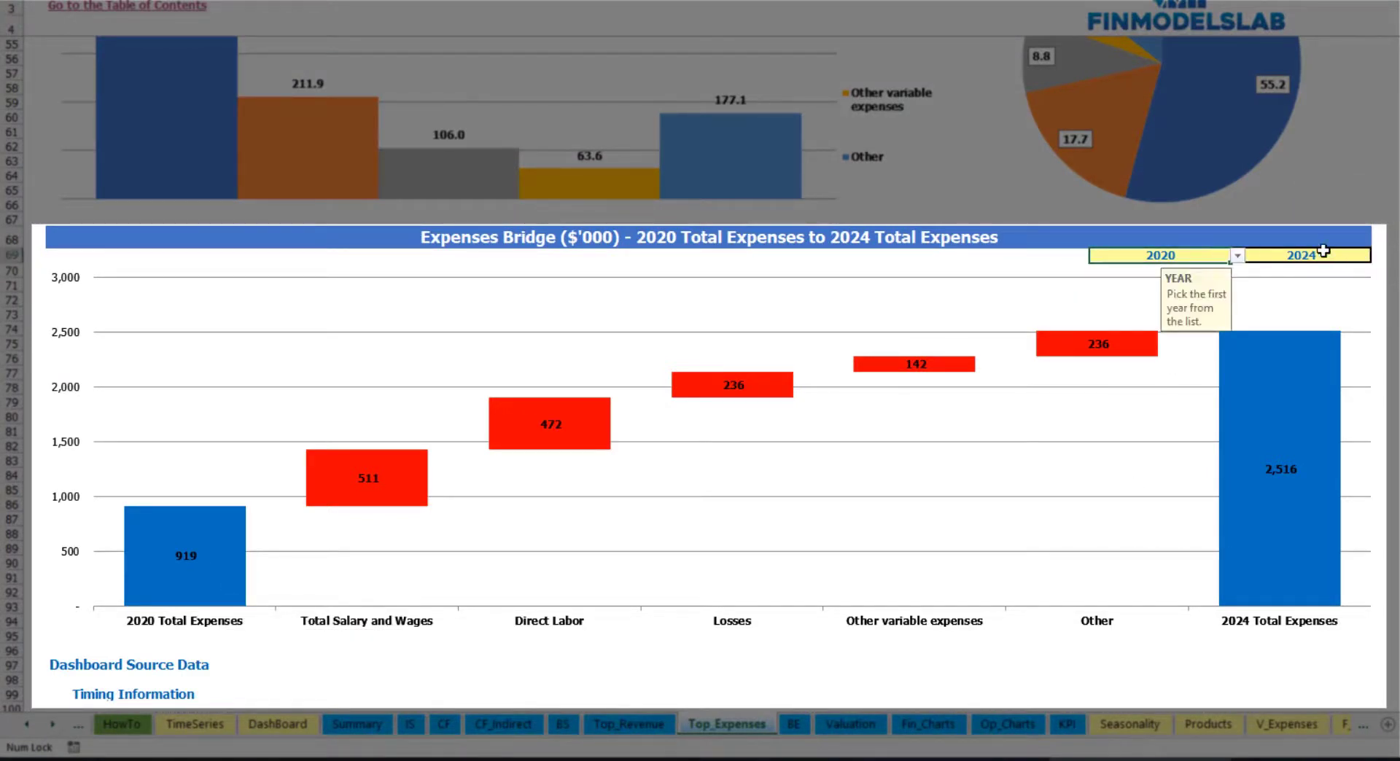
{"action": "left_click", "coordinate": [1334, 255]}
{"action": "left_click", "coordinate": [1210, 251]}
{"action": "left_click", "coordinate": [1237, 256]}
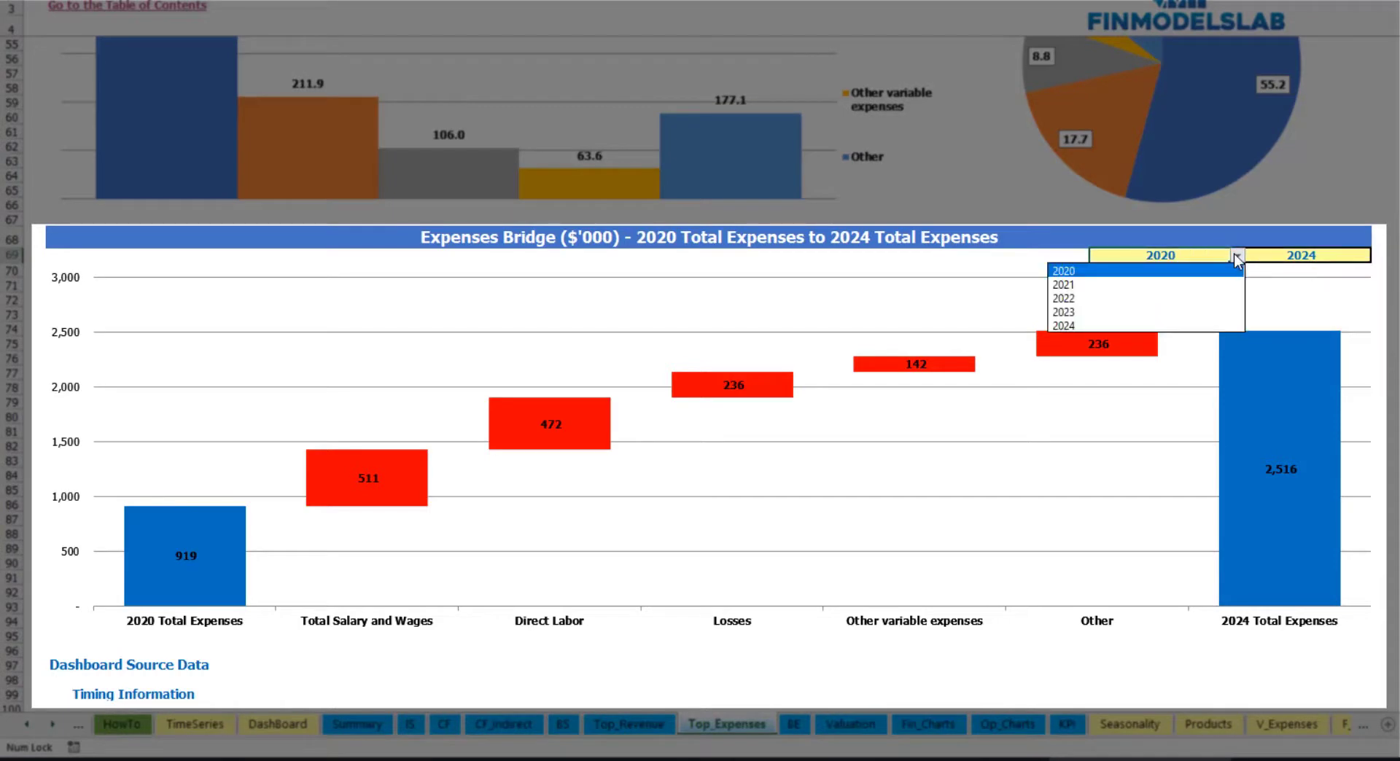
{"action": "left_click", "coordinate": [1364, 252]}
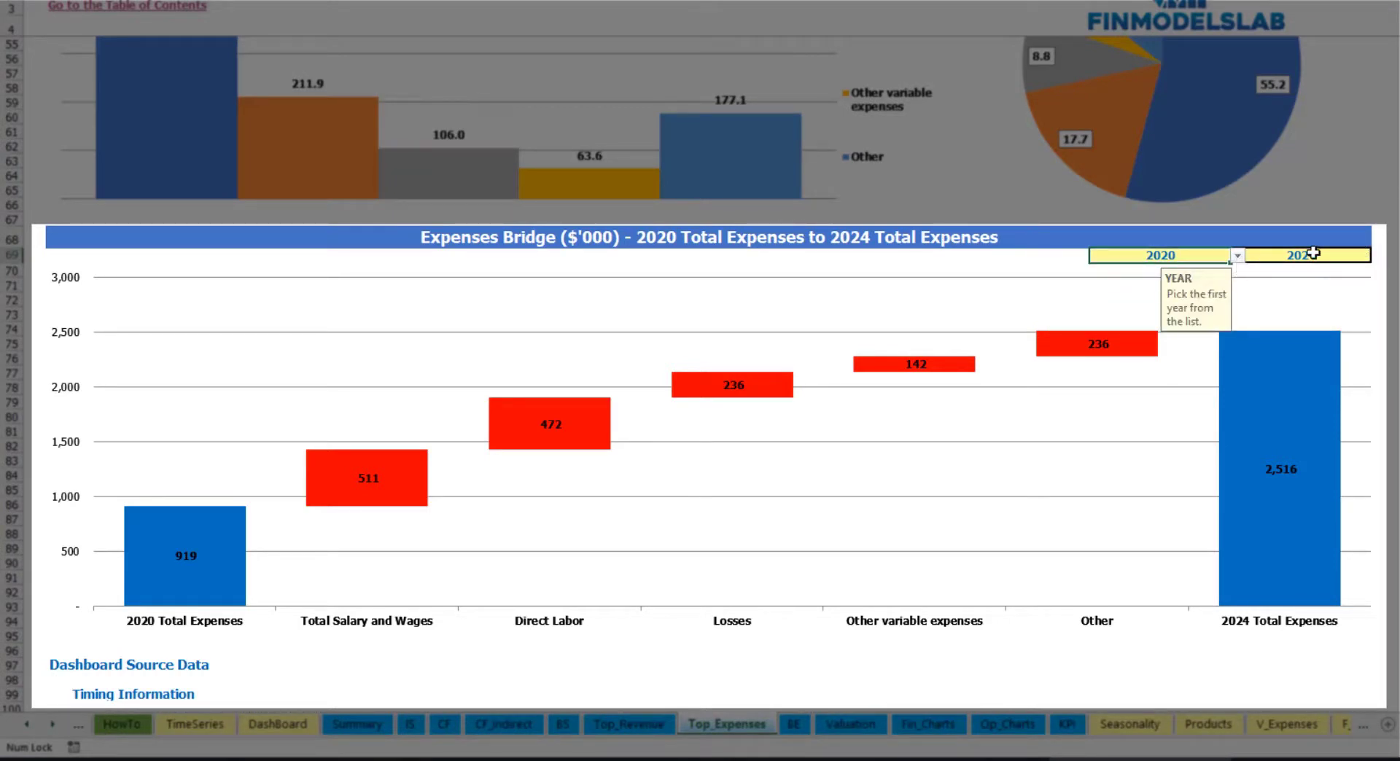
{"action": "left_click", "coordinate": [1351, 254]}
{"action": "left_click", "coordinate": [1380, 258]}
{"action": "key", "text": "Escape"}
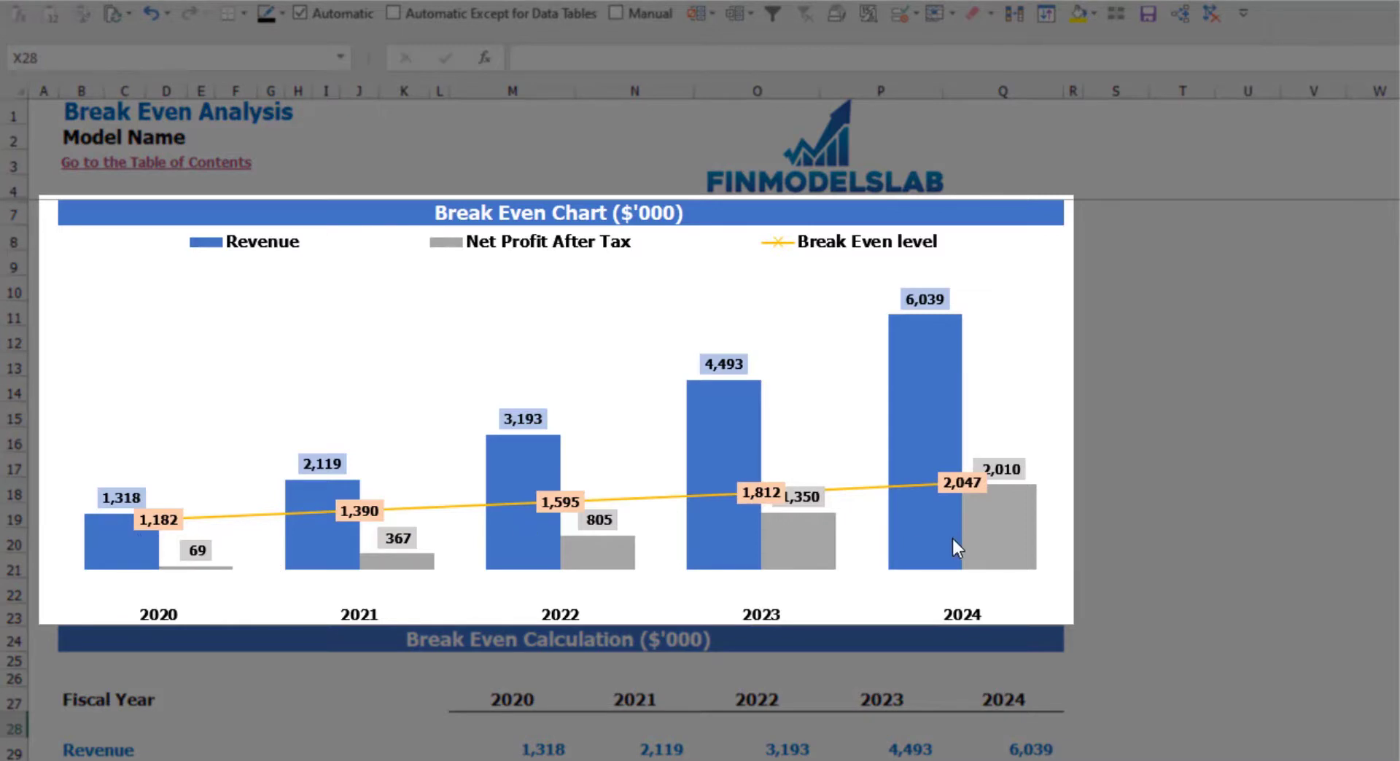
- Inspect the 2020 to 2022 revenue bars against the break-even level in the Break Even Chart
{"action": "mouse_move", "coordinate": [151, 547]}
{"action": "mouse_move", "coordinate": [325, 497]}
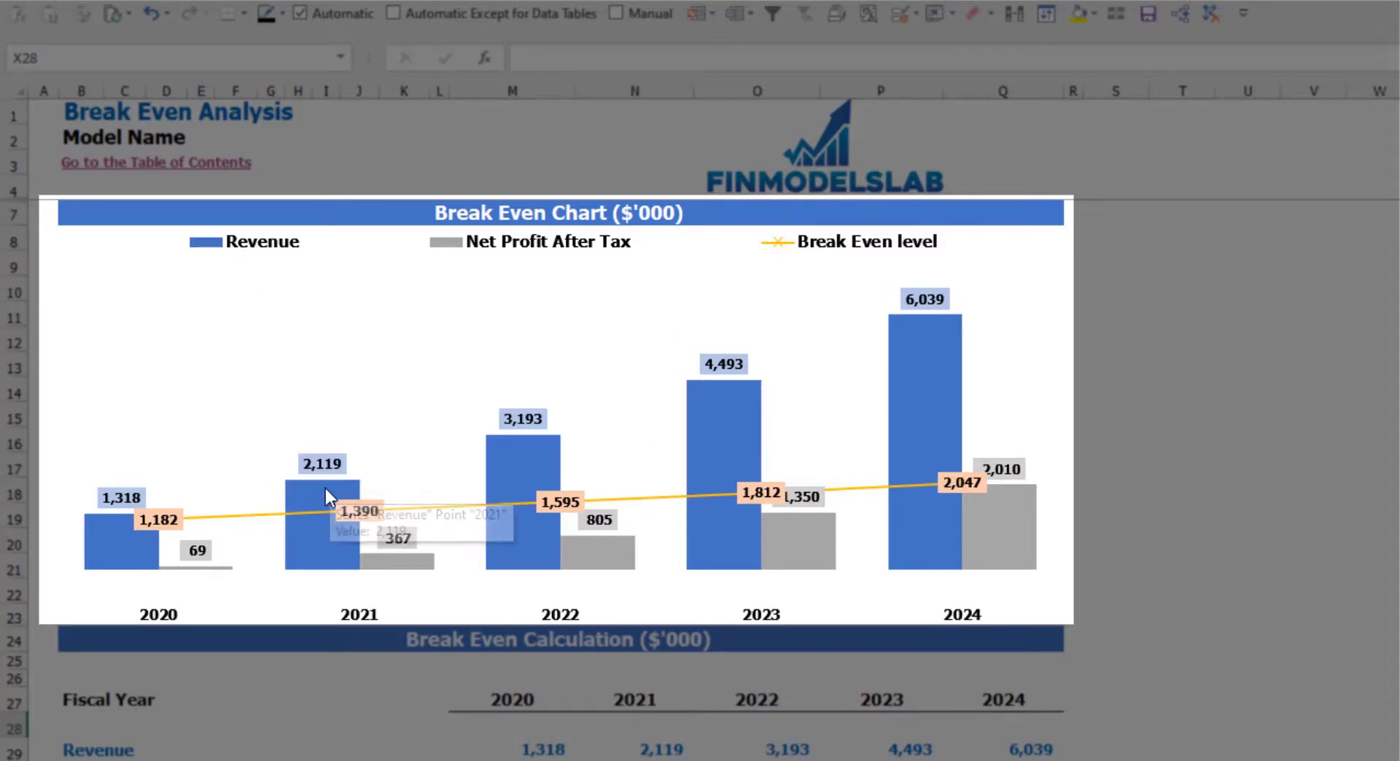
{"action": "mouse_move", "coordinate": [515, 466]}
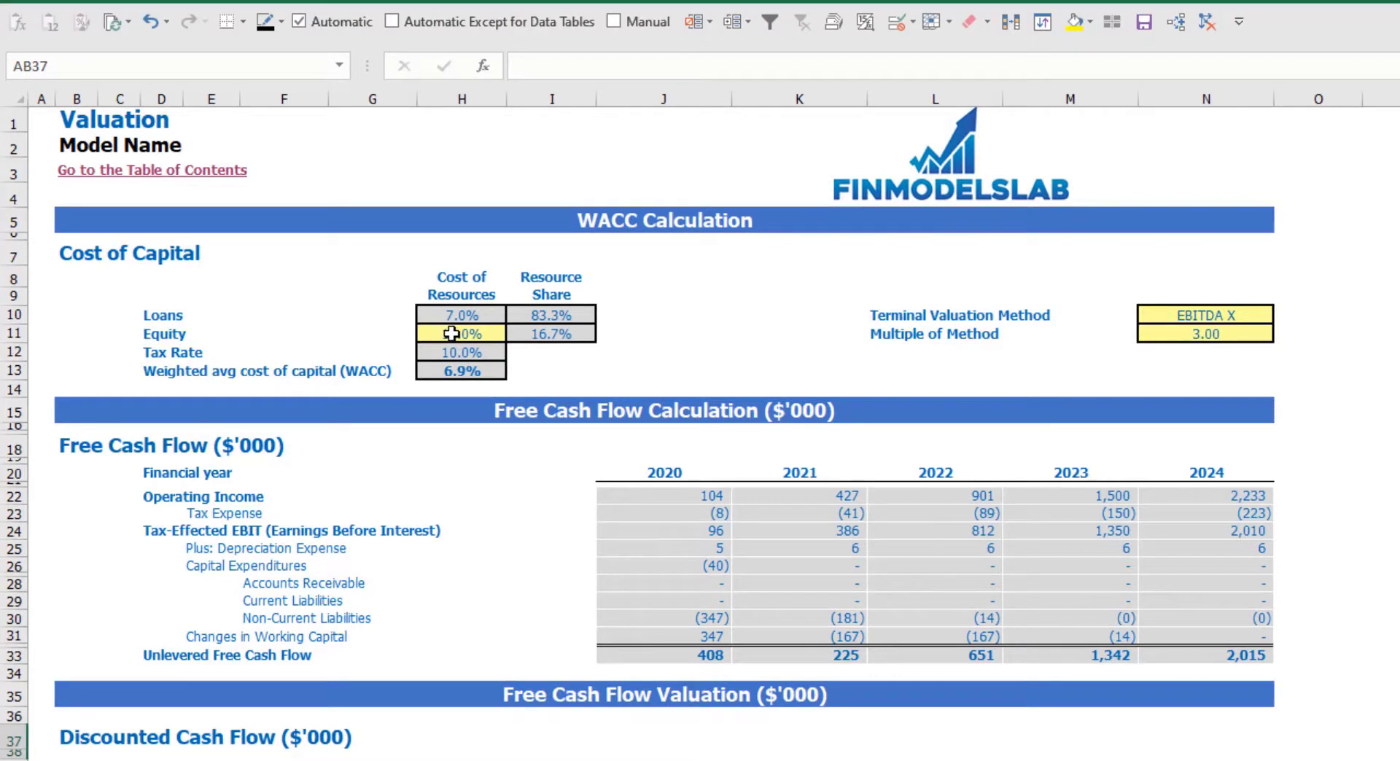
- Inspect the equity and loan costs, the resource shares and the WACC formula in the Cost of Capital table
{"action": "left_click", "coordinate": [452, 333]}
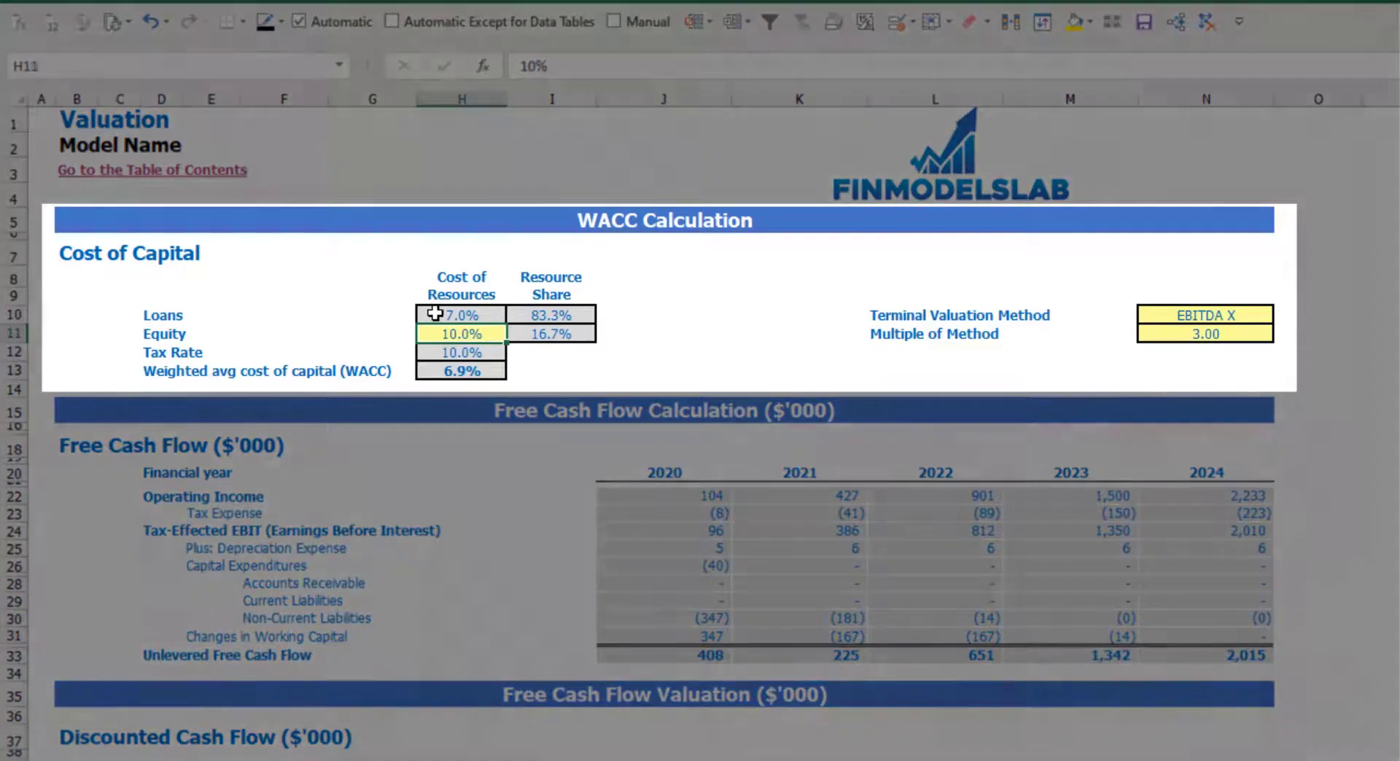
{"action": "left_click", "coordinate": [432, 313]}
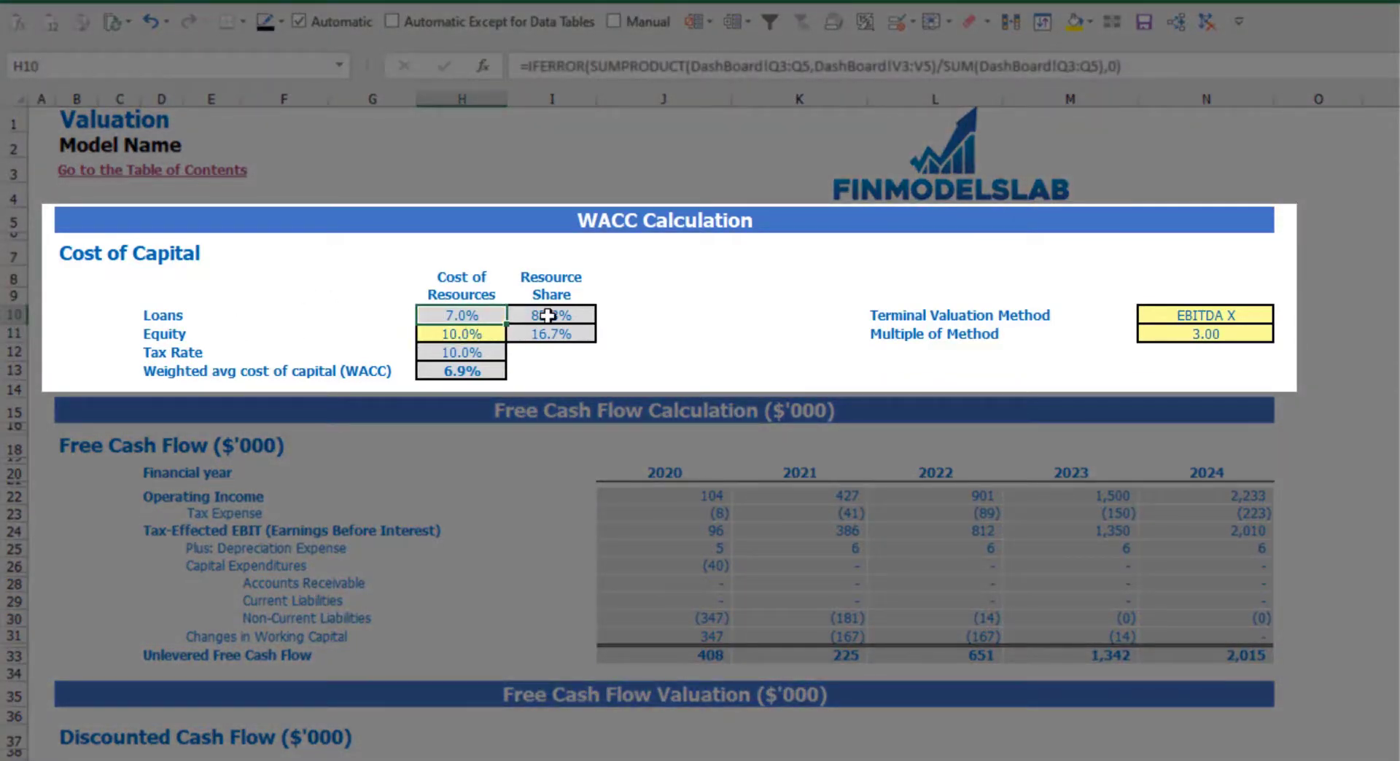
{"action": "left_click", "coordinate": [550, 322]}
{"action": "left_click_drag", "start_coordinate": [550, 322], "coordinate": [551, 334]}
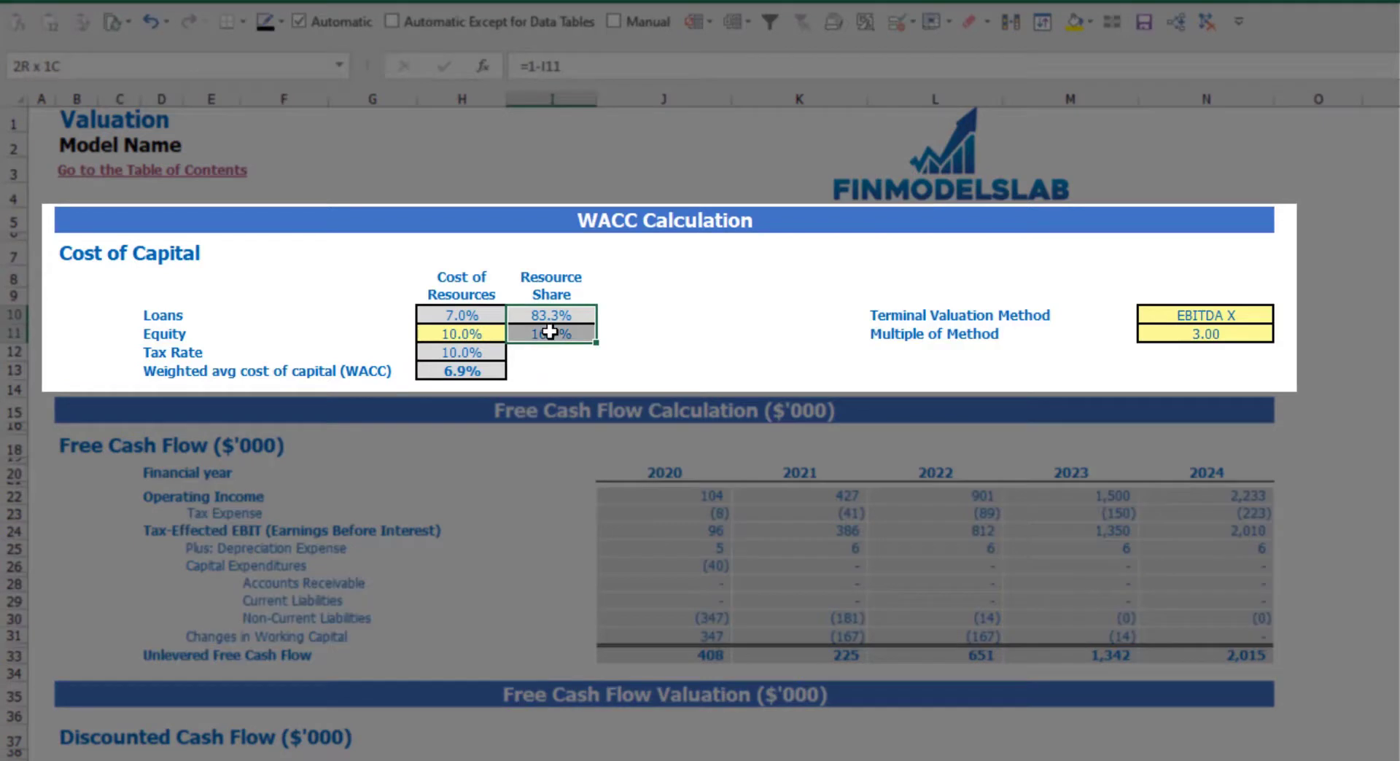
{"action": "left_click", "coordinate": [477, 373]}
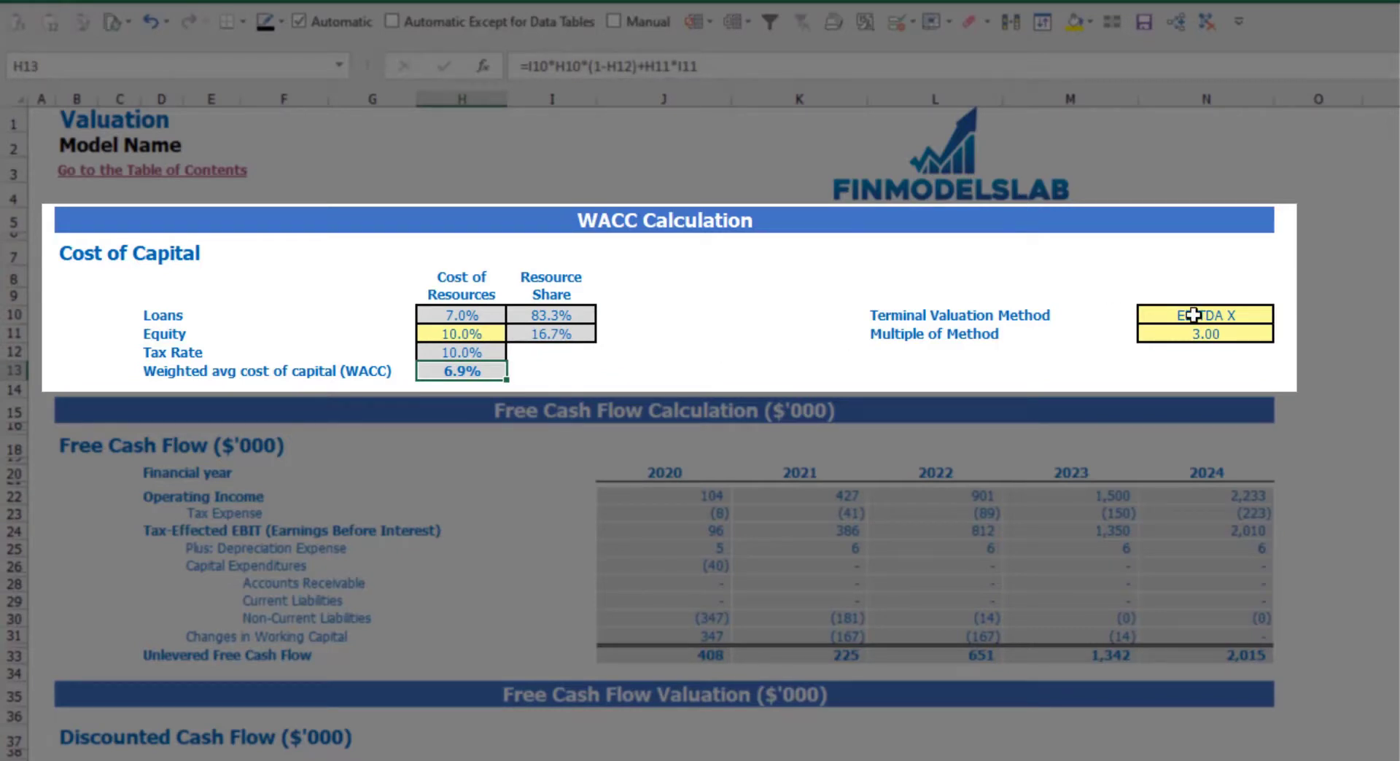
- Set the Terminal Valuation Method to Revenue X
{"action": "left_click", "coordinate": [1231, 315]}
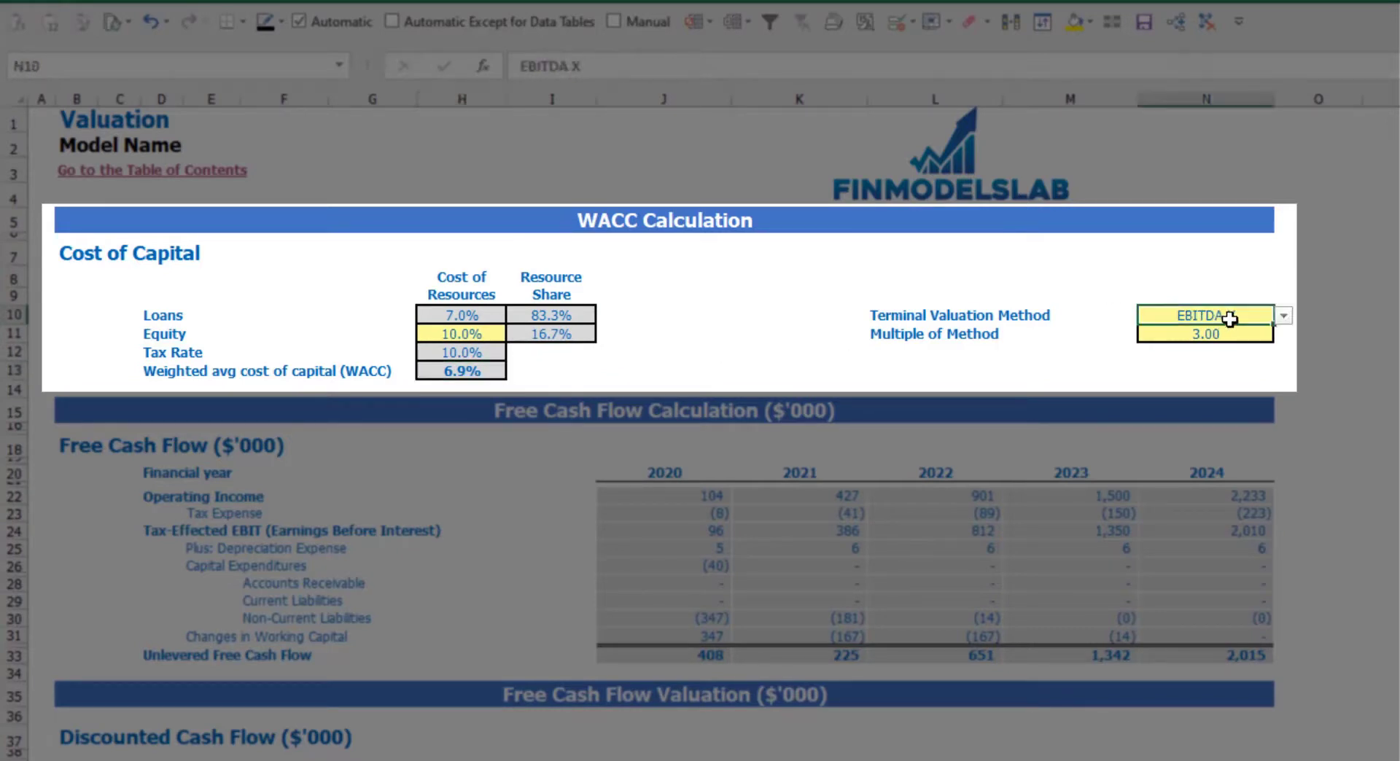
{"action": "left_click", "coordinate": [1283, 317]}
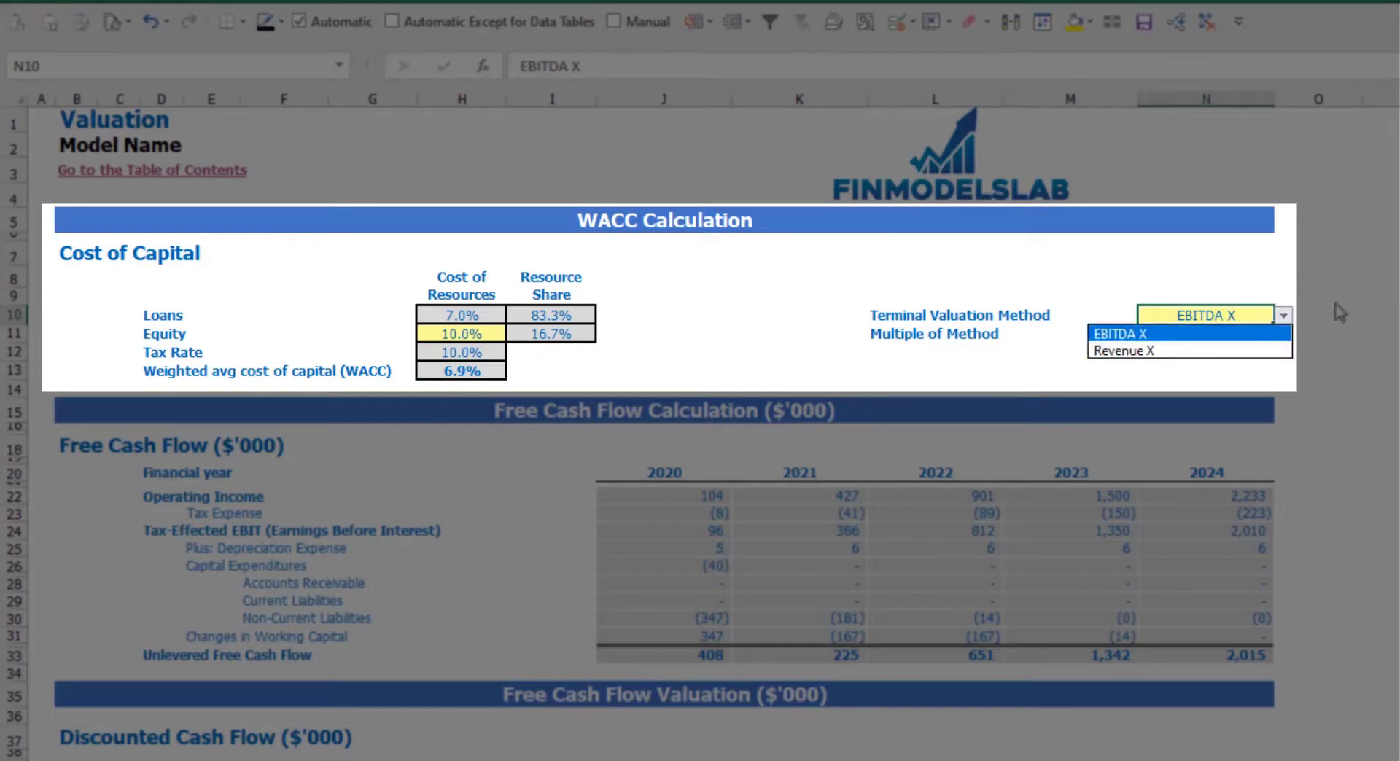
{"action": "left_click", "coordinate": [1270, 350]}
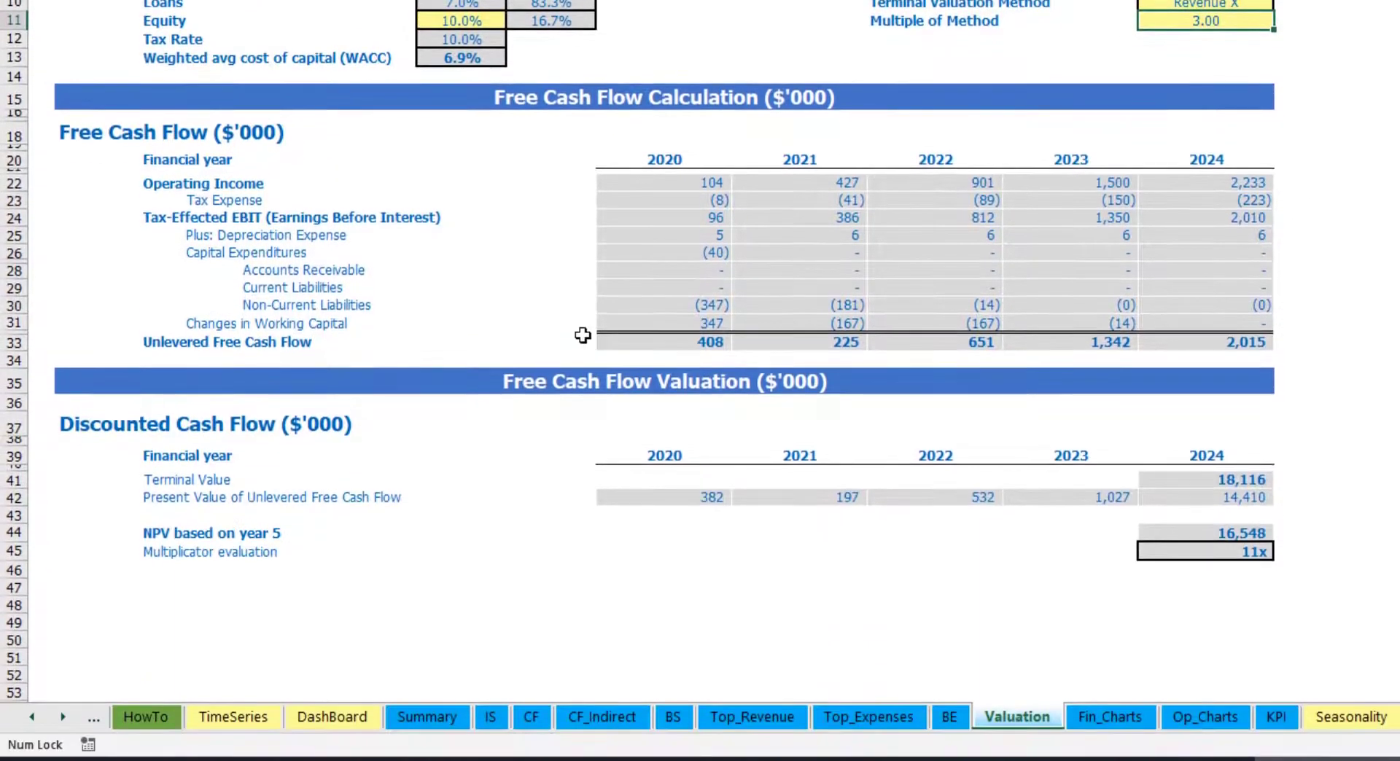
- Check the 2024 Terminal Value, the Unlevered Free Cash Flow row and the Multiplicator evaluation on the Valuation sheet
{"action": "left_click", "coordinate": [1183, 481]}
{"action": "left_click_drag", "start_coordinate": [638, 349], "coordinate": [1201, 344]}
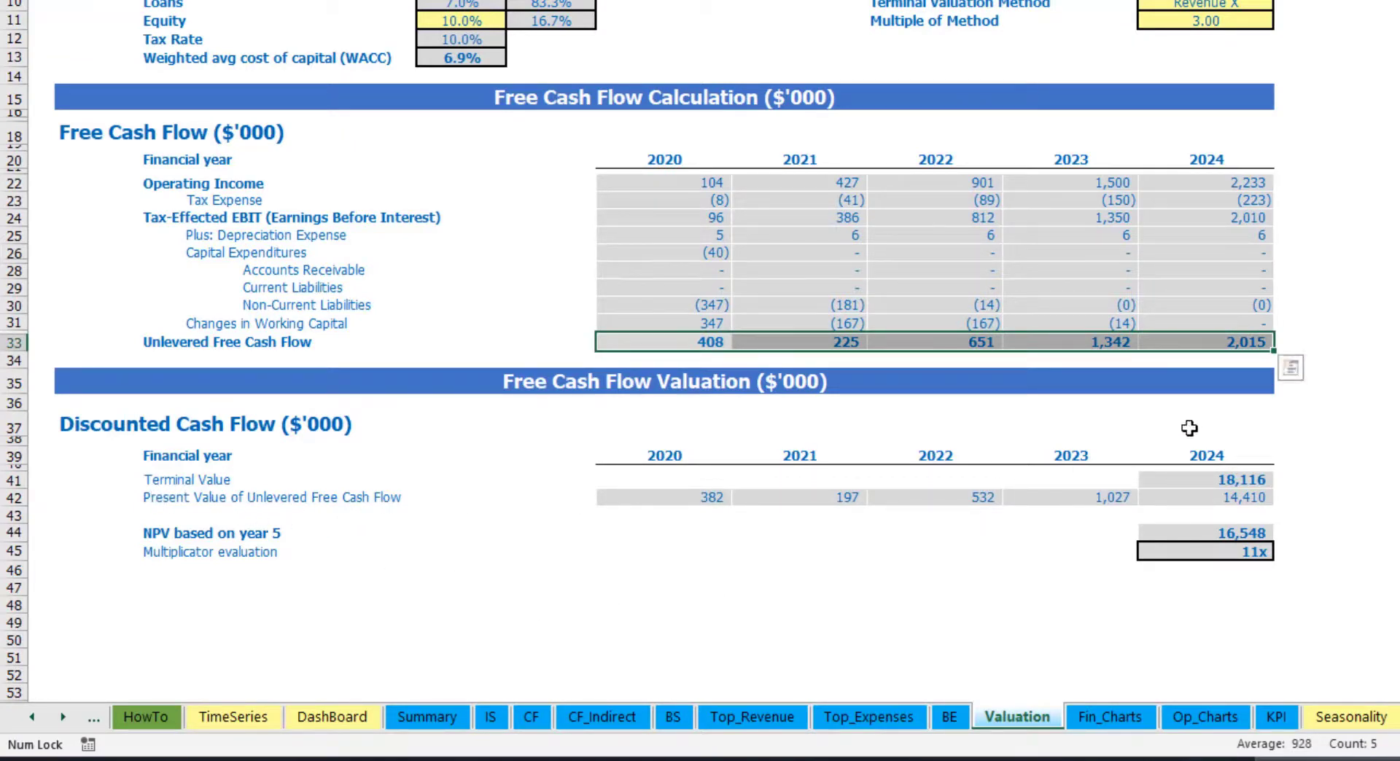
{"action": "left_click", "coordinate": [1242, 549]}
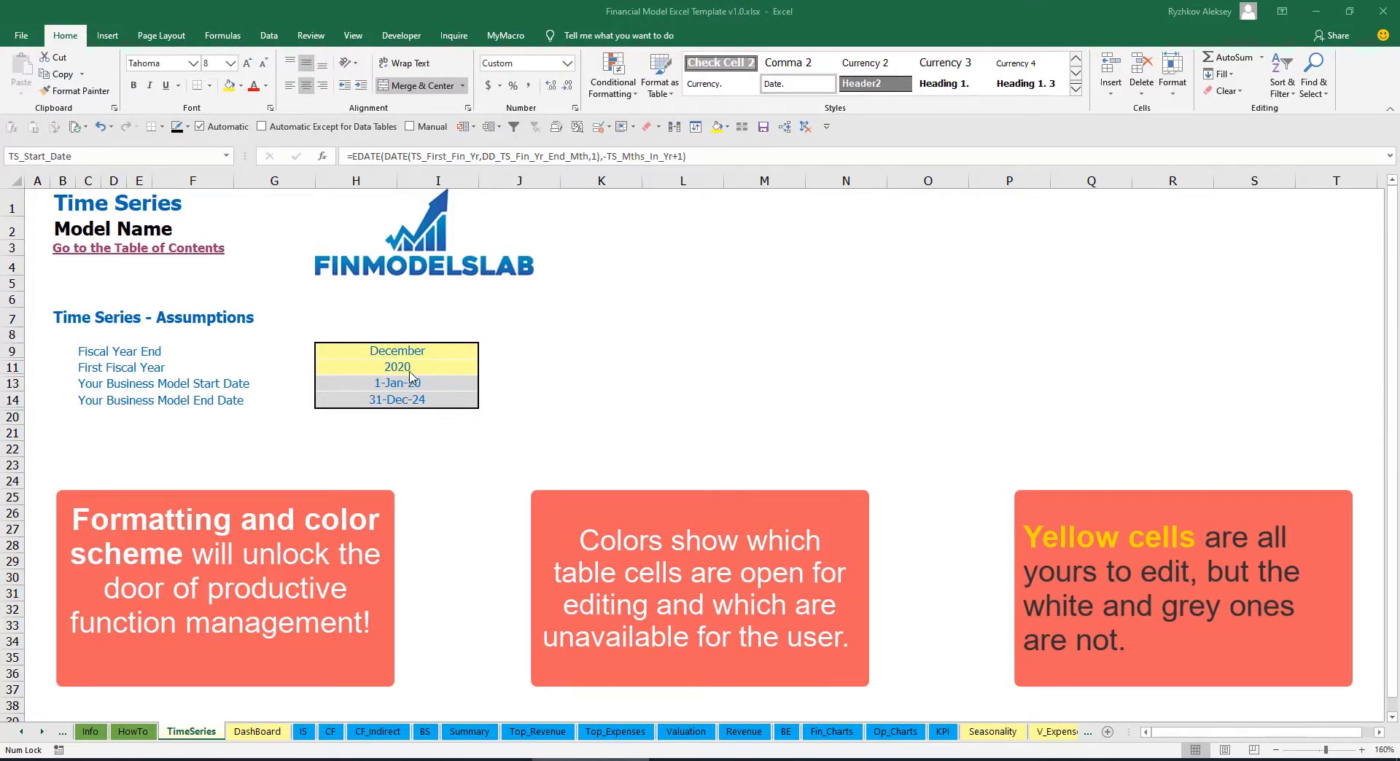
- Look through the workbook's colour-coded sheet tabs from the reports to the input and calculation sheets
{"action": "left_click", "coordinate": [42, 732]}
{"action": "left_click", "coordinate": [42, 732]}
{"action": "left_click", "coordinate": [43, 732]}
{"action": "left_click", "coordinate": [42, 732]}
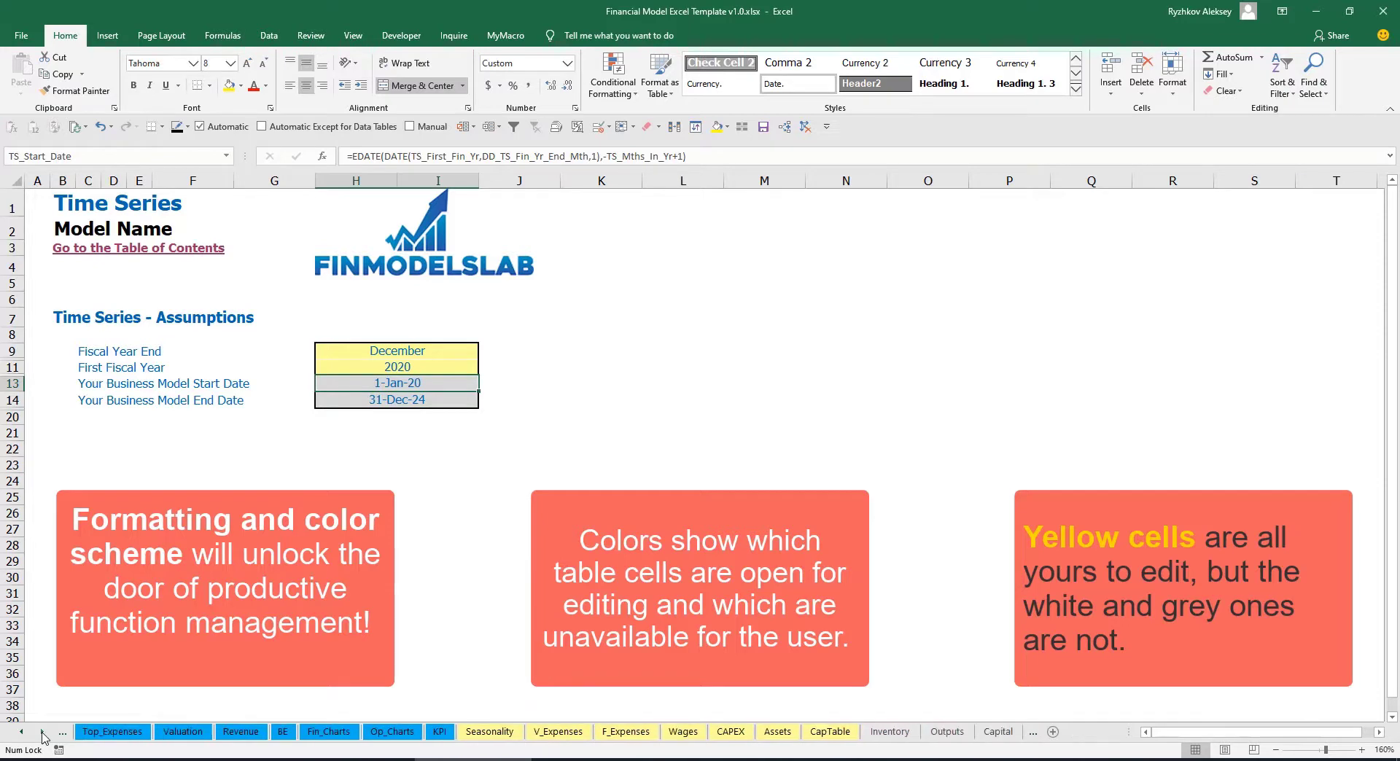
{"action": "left_click", "coordinate": [24, 737]}
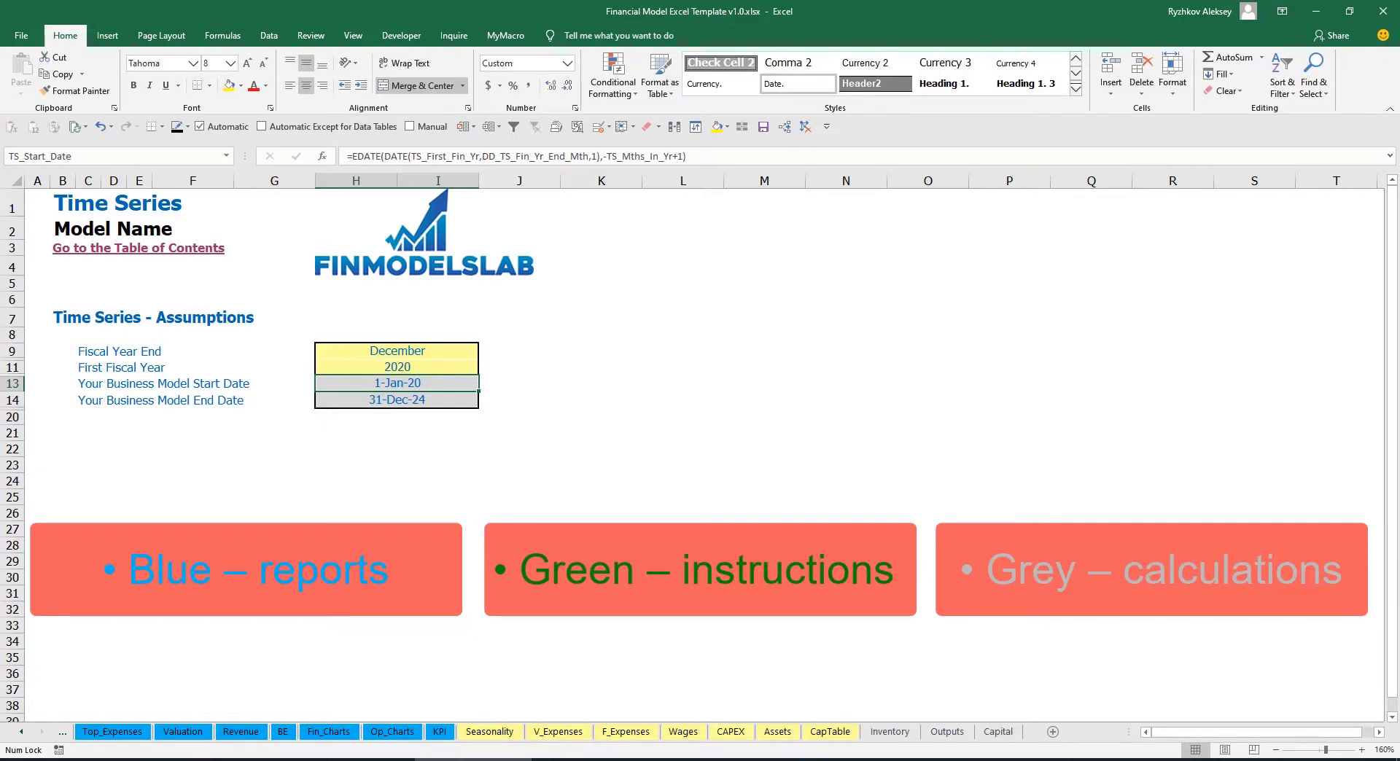
- Review the Contents sheet's list of reports, assumptions, statements and setup tabs with their descriptions
{"action": "left_click_drag", "start_coordinate": [22, 737], "coordinate": [21, 736]}
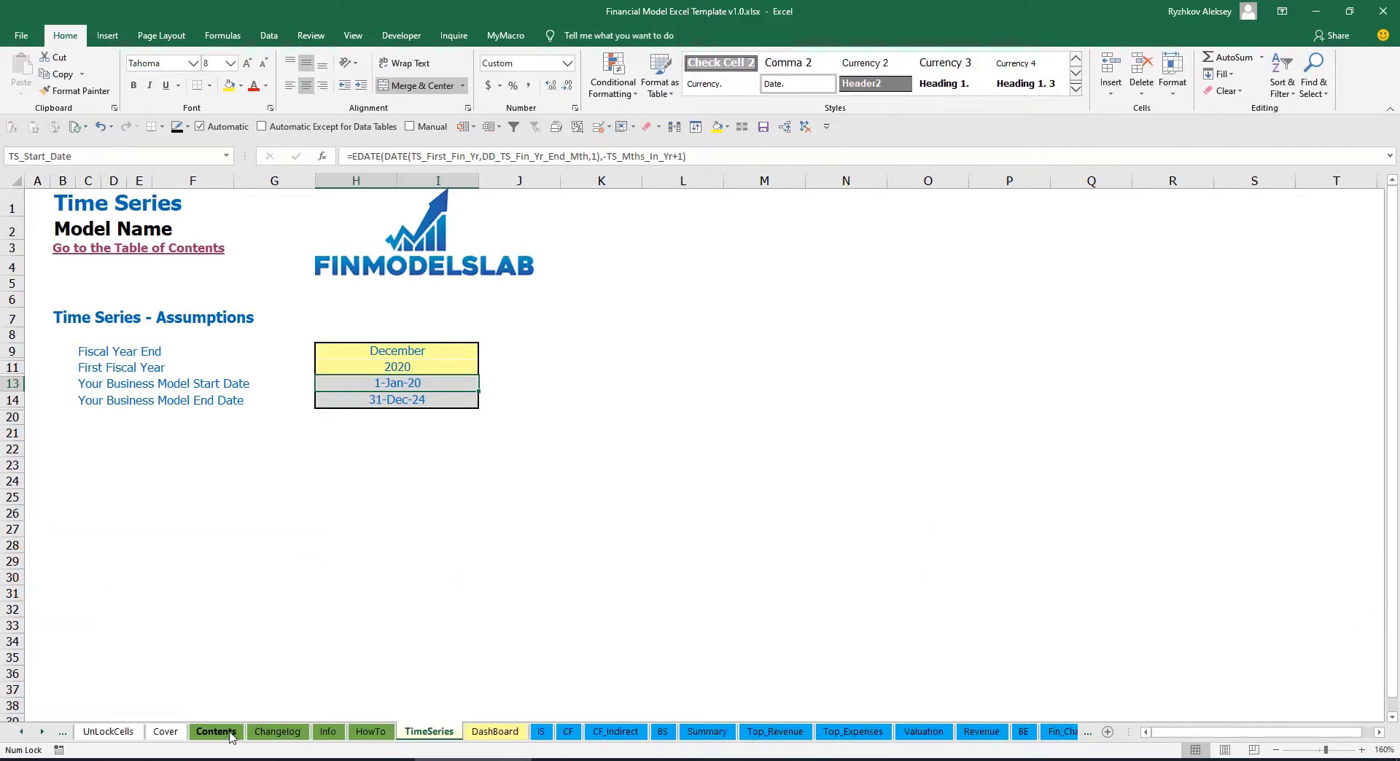
{"action": "left_click", "coordinate": [216, 731]}
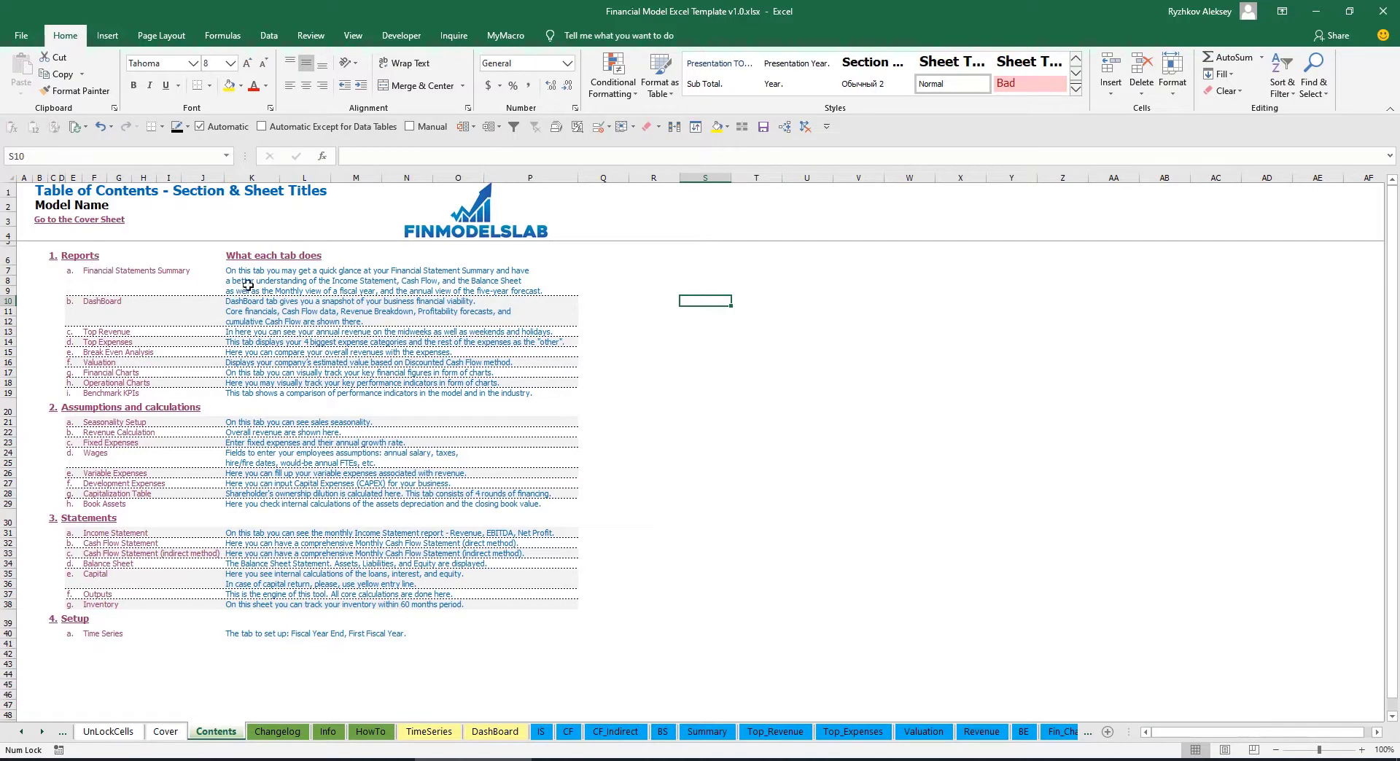
{"action": "left_click", "coordinate": [127, 276]}
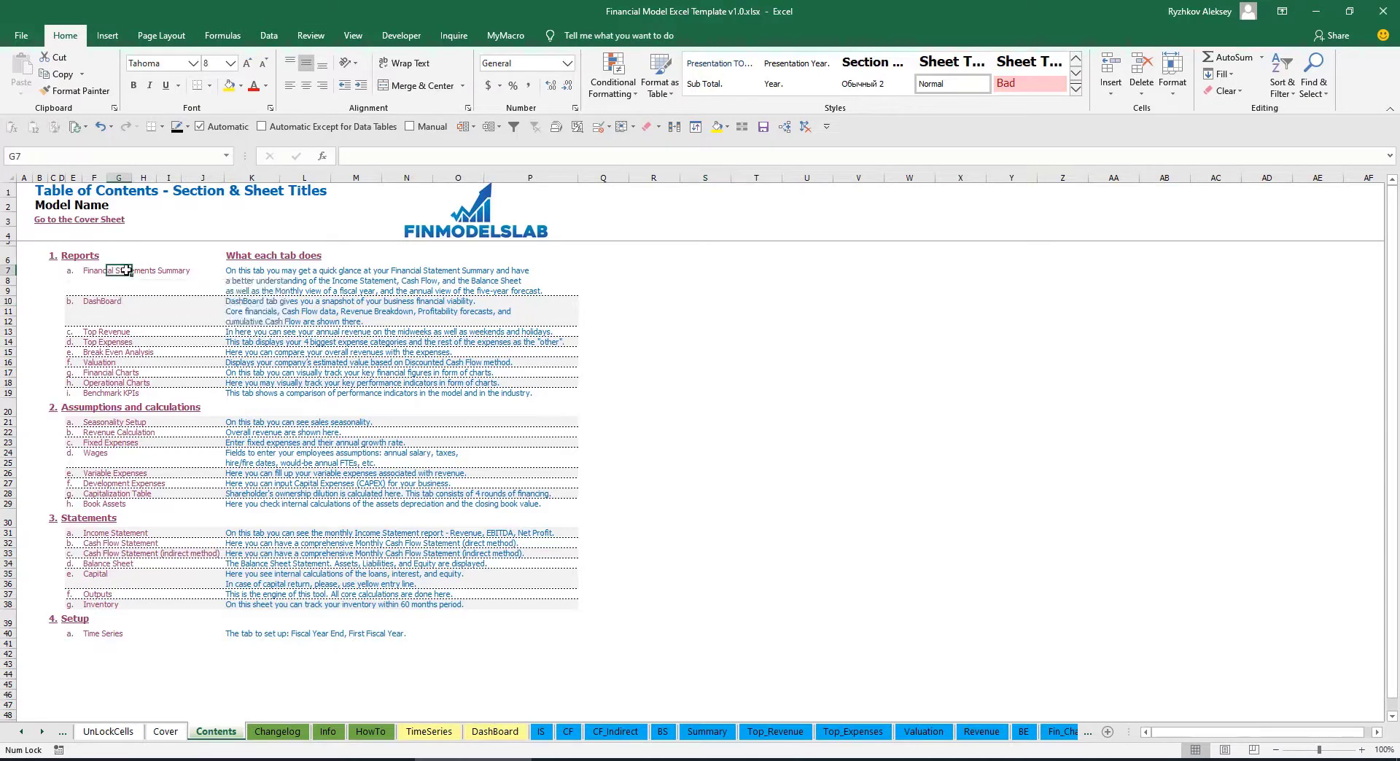
{"action": "left_click", "coordinate": [45, 221]}
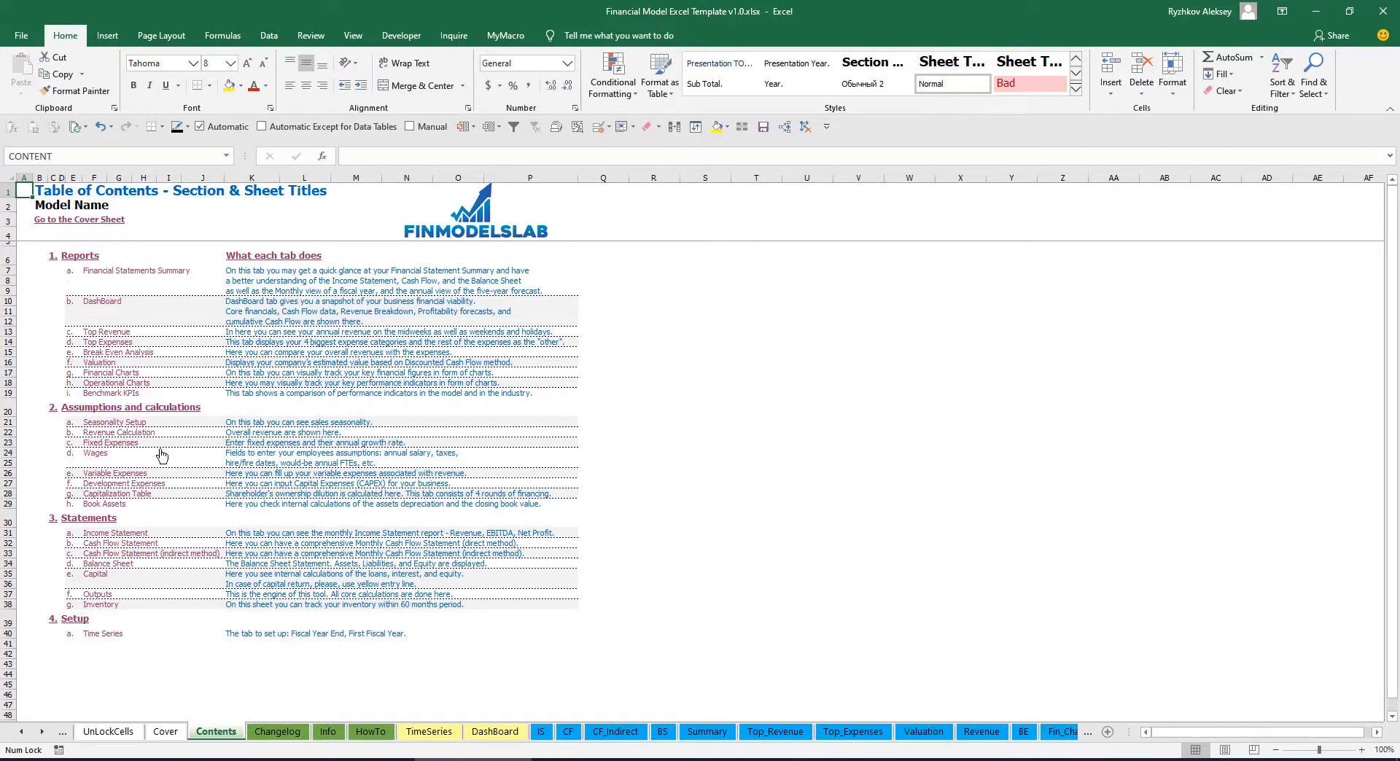
- Read through the HowTo sheet's guide, from the business model principles to the assumption and report tab instructions
{"action": "left_click", "coordinate": [370, 732]}
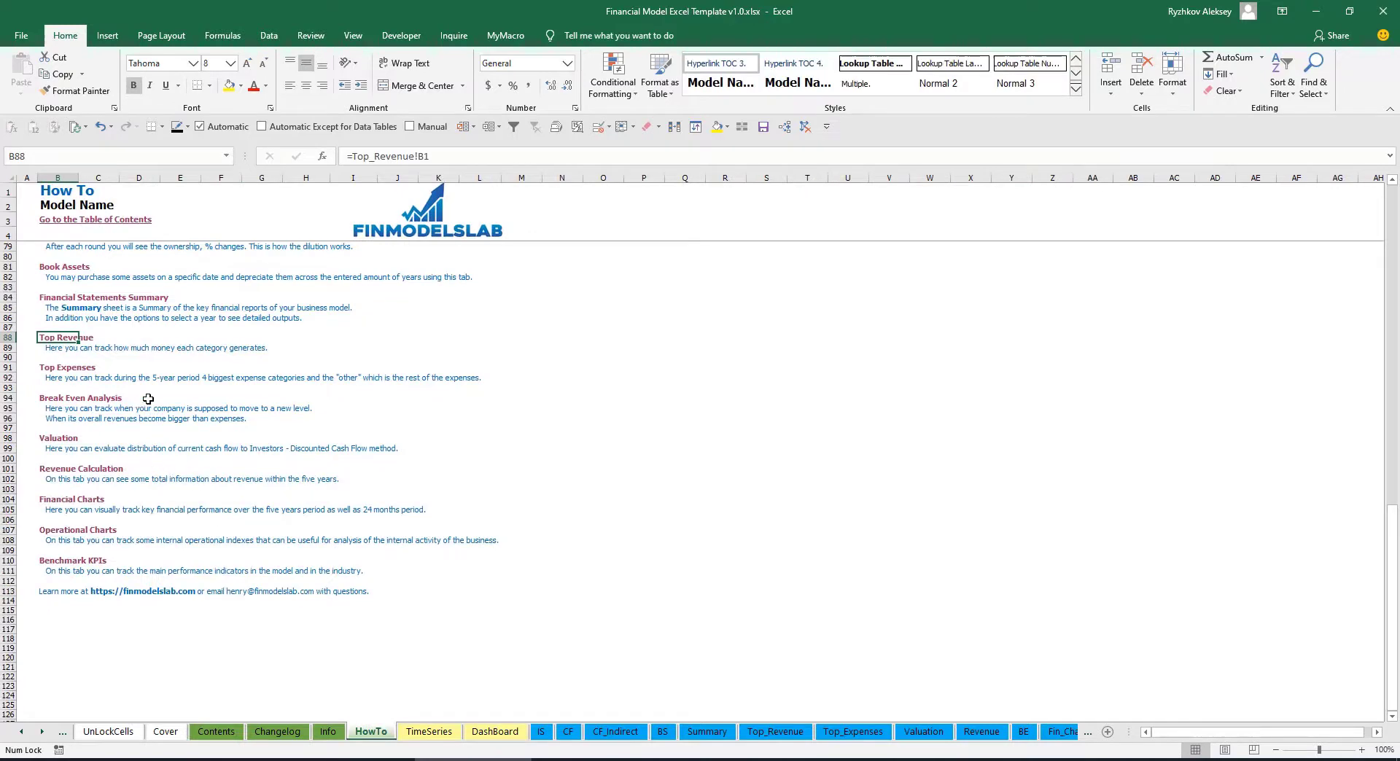
{"action": "scroll", "coordinate": [148, 399], "scroll_direction": "up", "scroll_amount": 20}
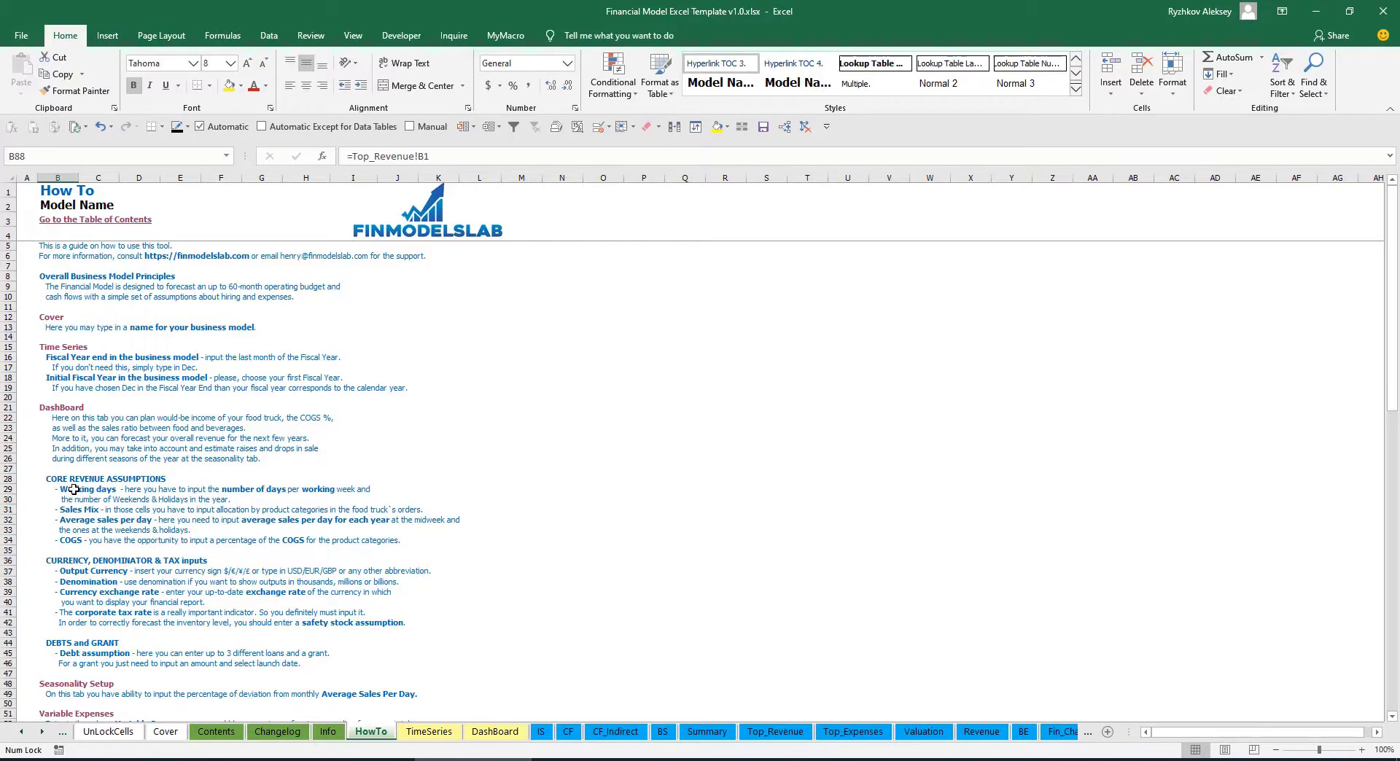
{"action": "scroll", "coordinate": [74, 489], "scroll_direction": "down", "scroll_amount": 3}
{"action": "scroll", "coordinate": [81, 538], "scroll_direction": "down", "scroll_amount": 3}
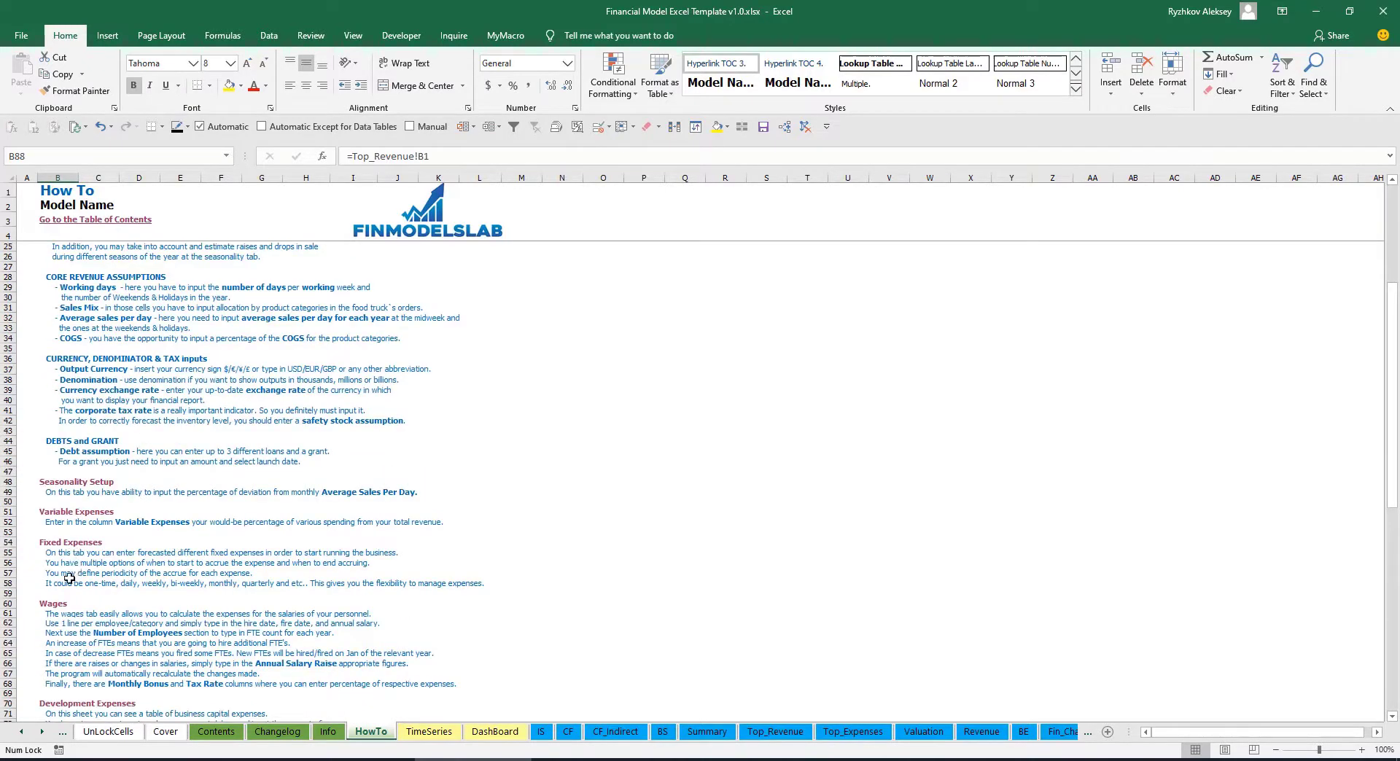
{"action": "scroll", "coordinate": [68, 577], "scroll_direction": "down", "scroll_amount": 6}
{"action": "scroll", "coordinate": [83, 560], "scroll_direction": "up", "scroll_amount": 12}
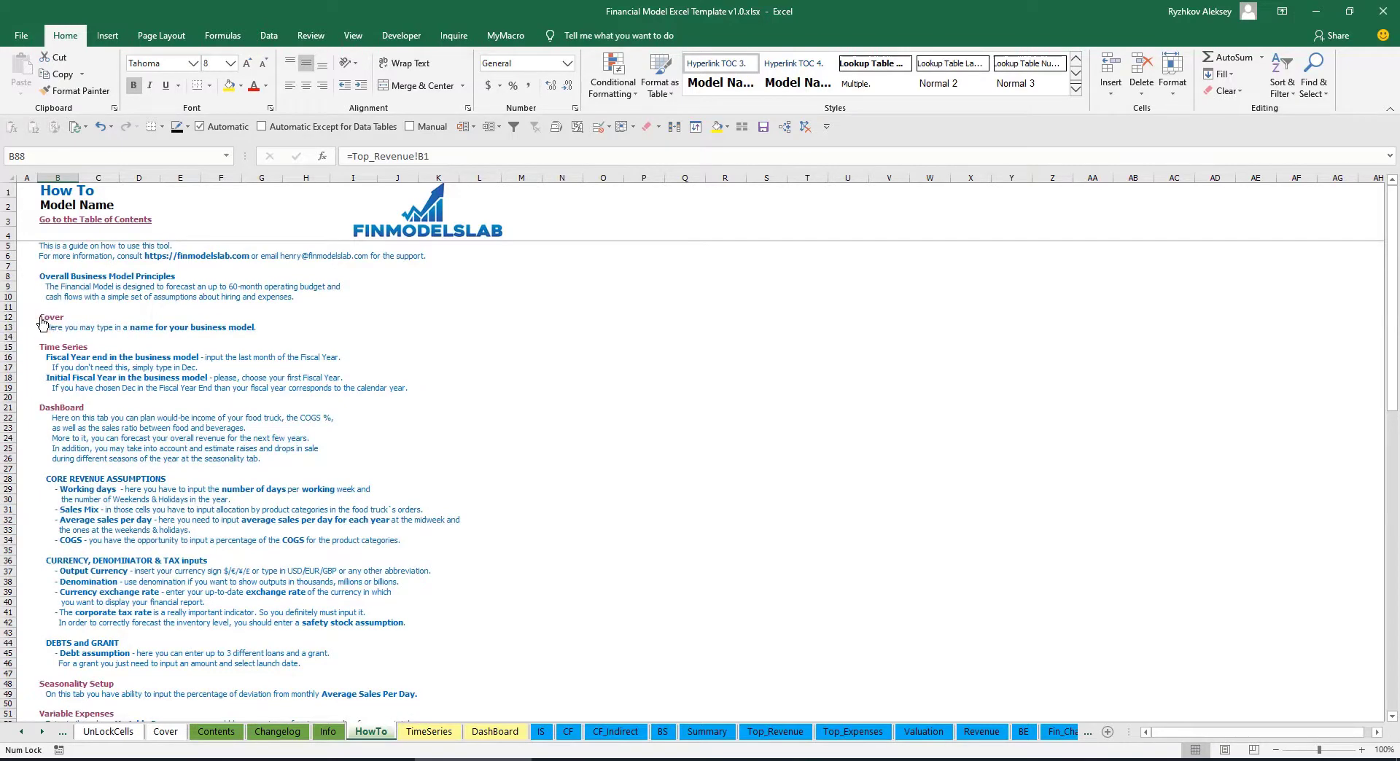
{"action": "scroll", "coordinate": [83, 482], "scroll_direction": "down", "scroll_amount": 10}
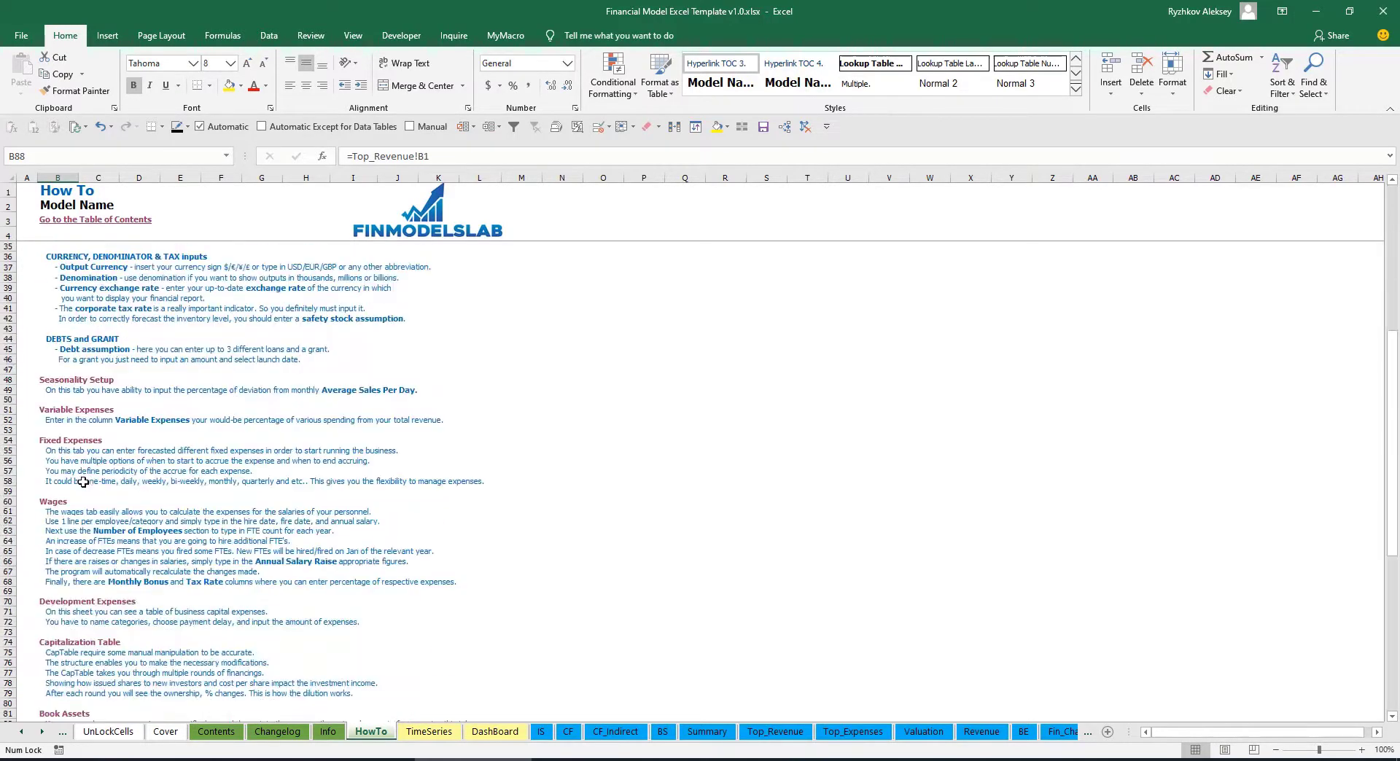
{"action": "scroll", "coordinate": [65, 413], "scroll_direction": "down", "scroll_amount": 3}
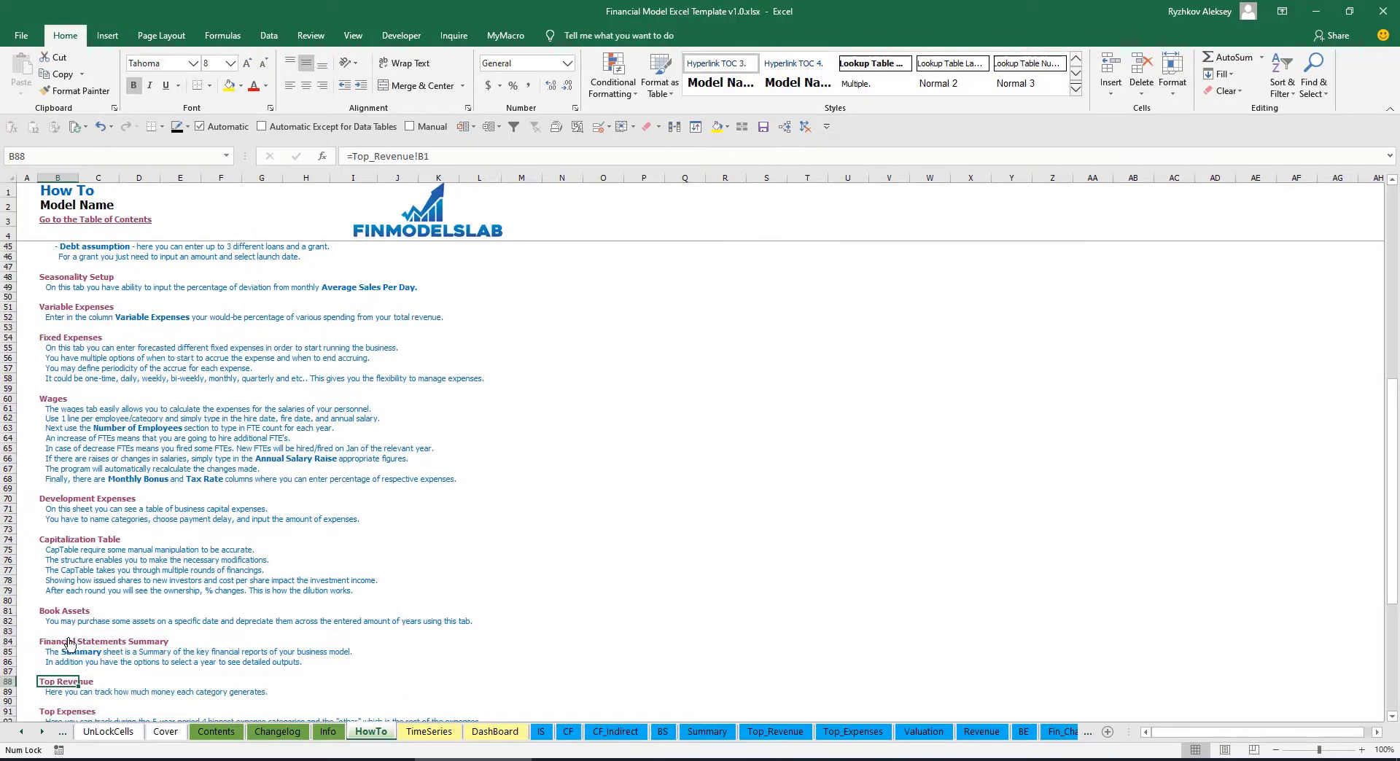
{"action": "left_click", "coordinate": [52, 617]}
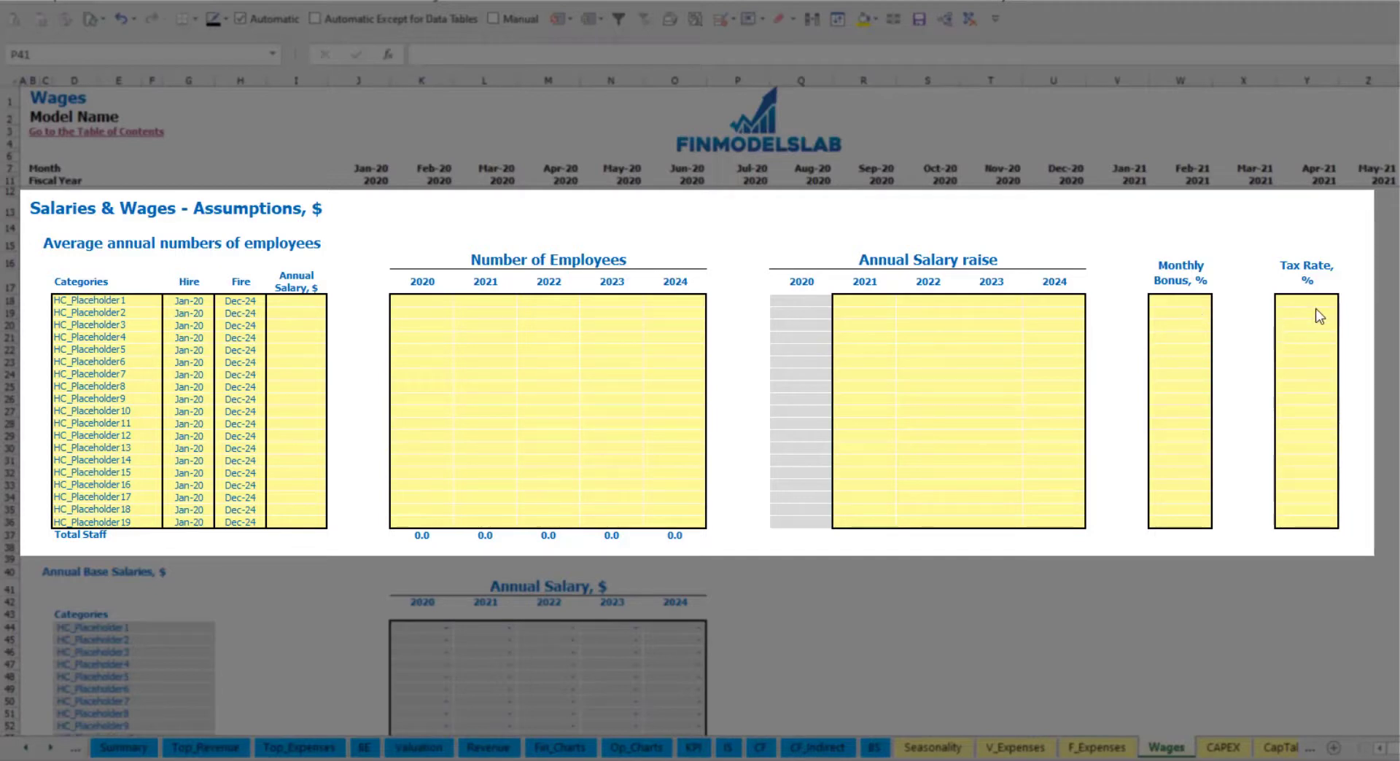
- Name the first staff category on the Wages sheet CFO and set its hire date to Mar-20
{"action": "left_click", "coordinate": [142, 301]}
{"action": "type", "text": "CF"}
{"action": "key", "text": "Return"}
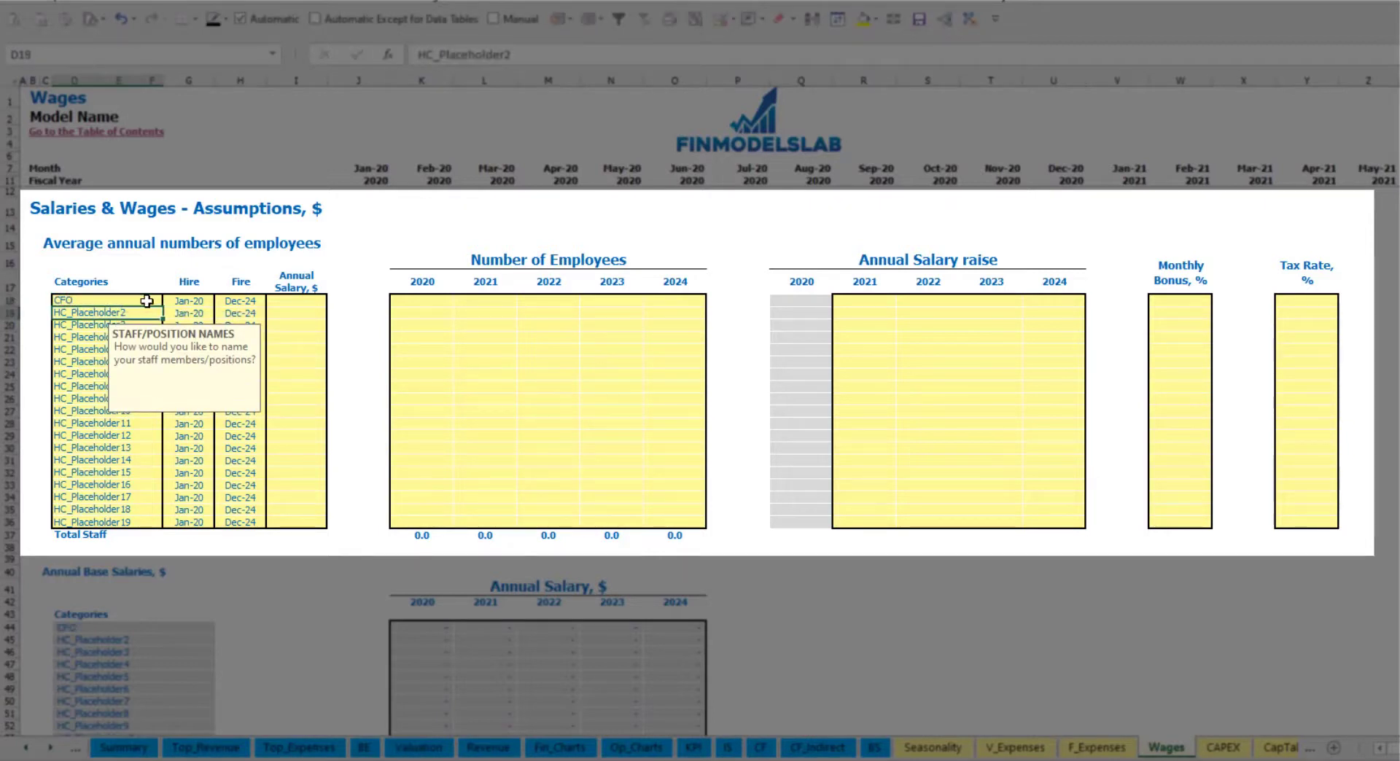
{"action": "left_click", "coordinate": [196, 301]}
{"action": "left_click", "coordinate": [219, 301]}
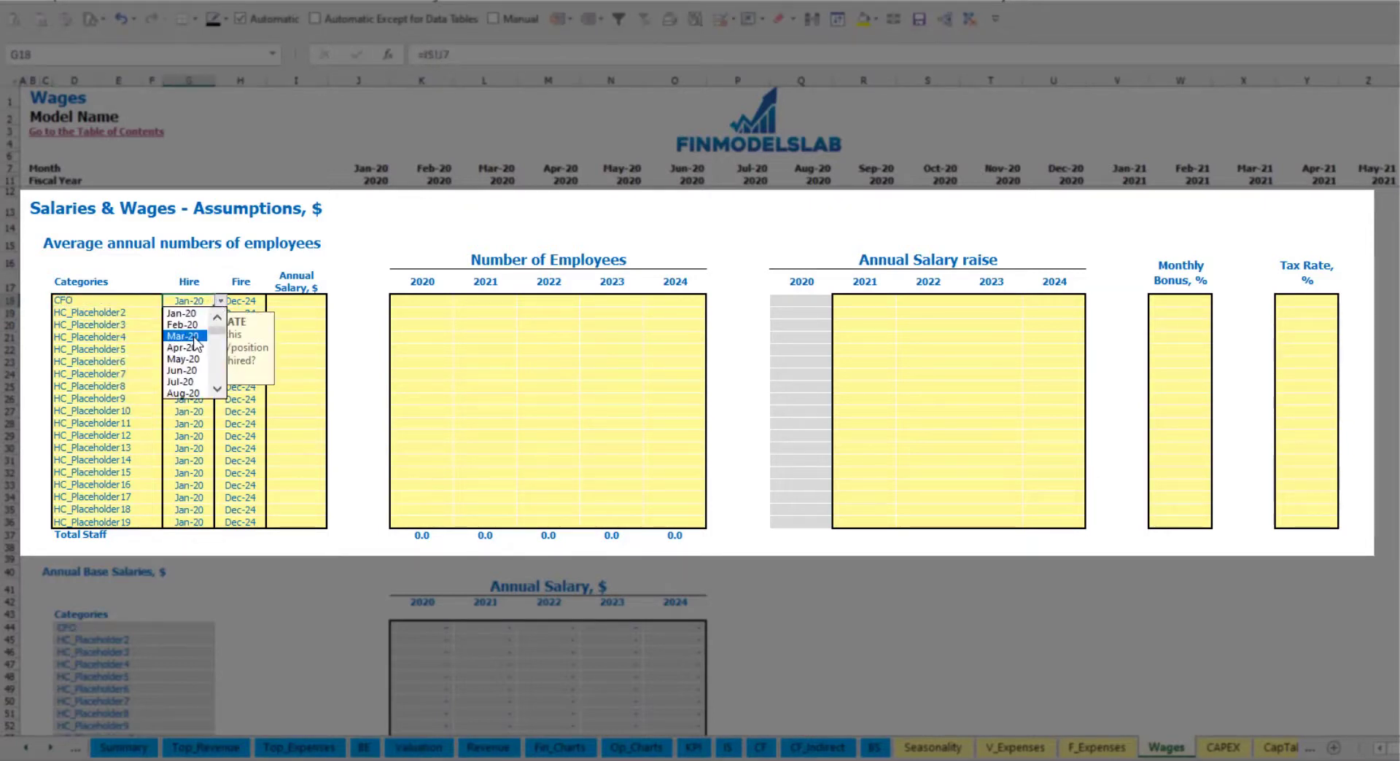
{"action": "left_click", "coordinate": [195, 336]}
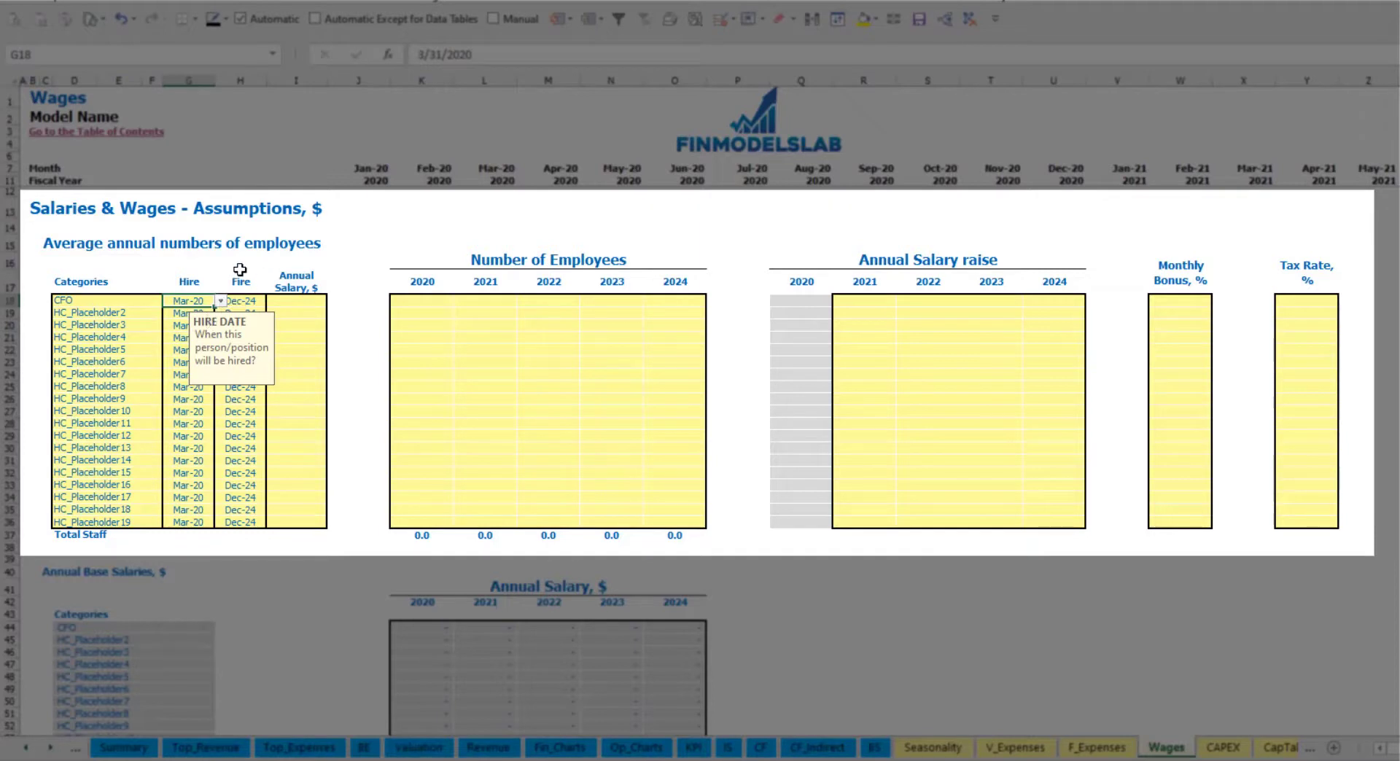
- Check the CFO's fire date and enter an annual salary of 50,000
{"action": "left_click", "coordinate": [244, 301]}
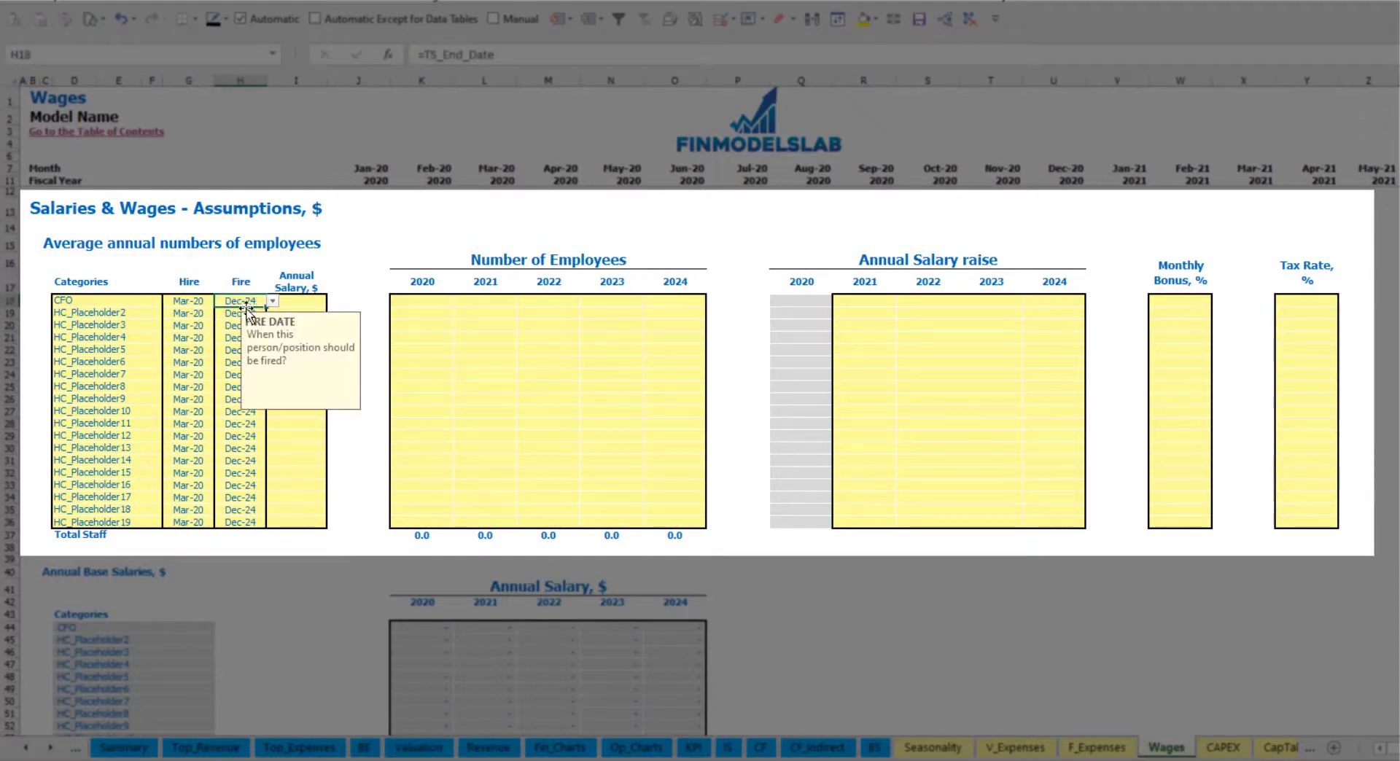
{"action": "left_click", "coordinate": [301, 303]}
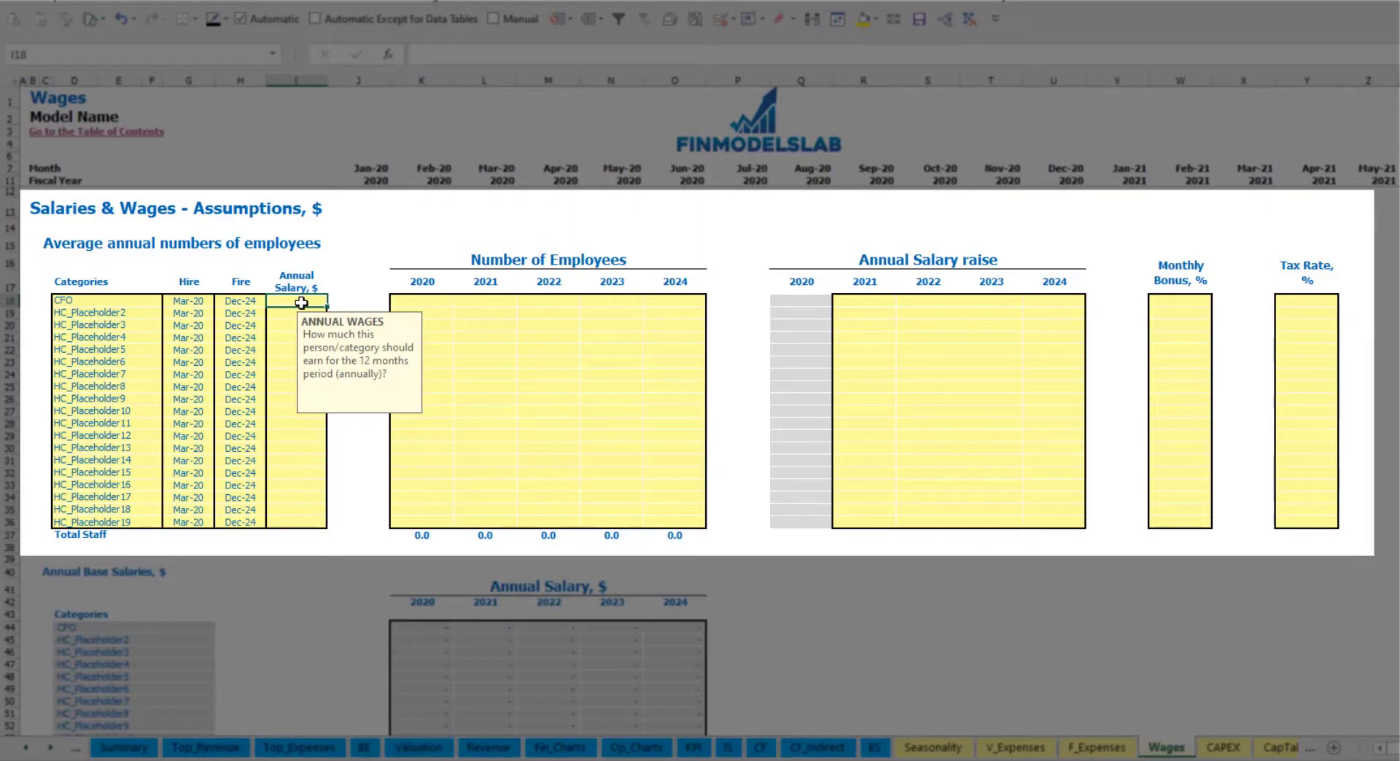
{"action": "type", "text": "5000"}
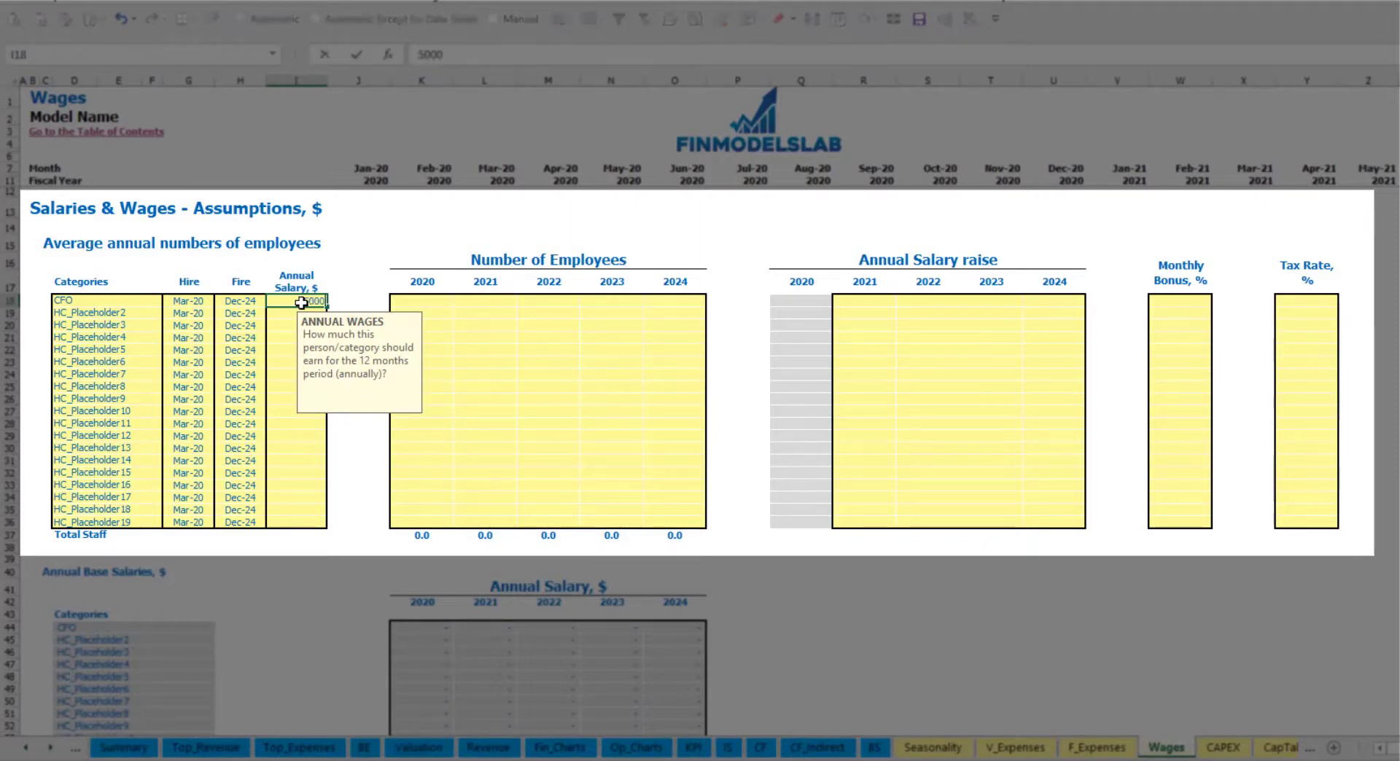
{"action": "key", "text": "Return"}
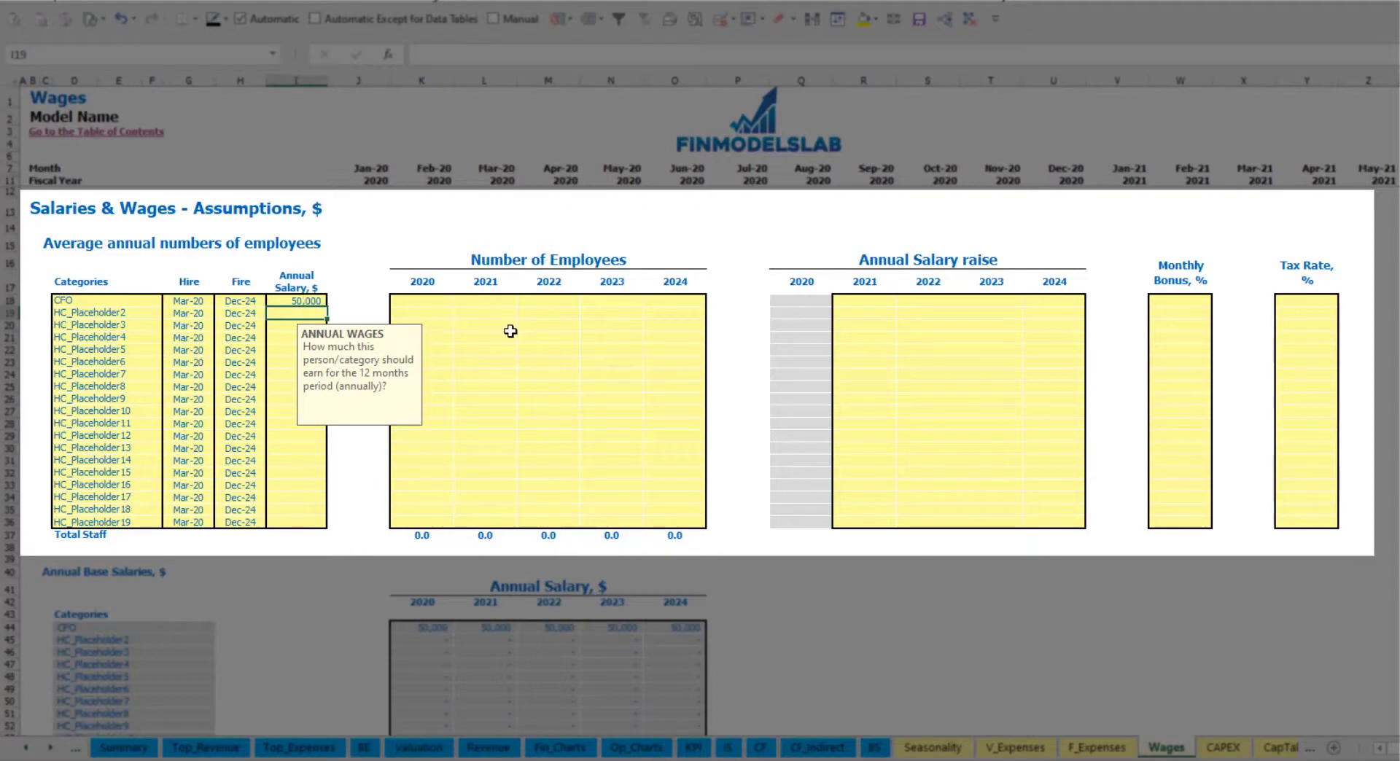
- Enter 1 as the CFO's number of employees for each year from 2020 to 2024
{"action": "left_click", "coordinate": [439, 305]}
{"action": "type", "text": "1"}
{"action": "key", "text": "Tab"}
{"action": "type", "text": "1"}
{"action": "key", "text": "Tab"}
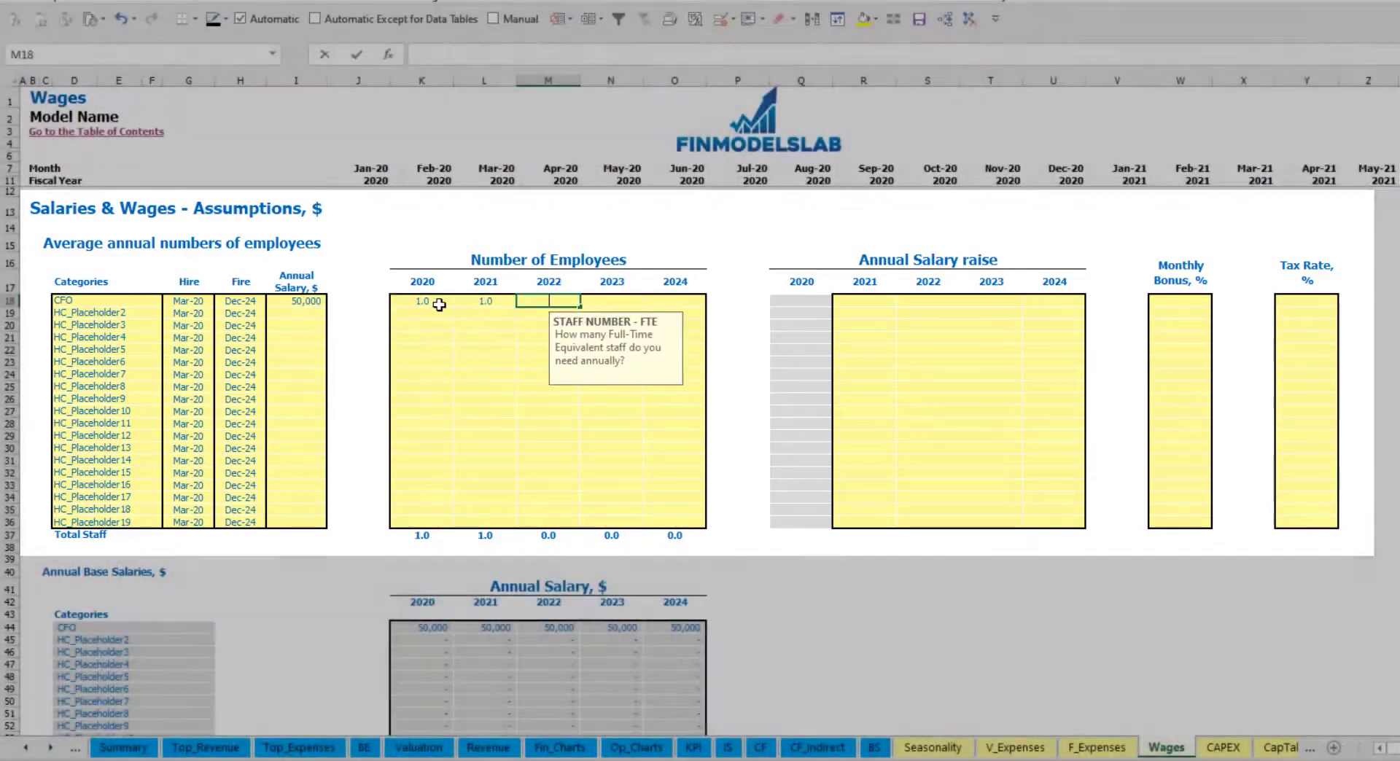
{"action": "type", "text": "1"}
{"action": "key", "text": "Tab"}
{"action": "type", "text": "1\t1"}
{"action": "key", "text": "Tab"}
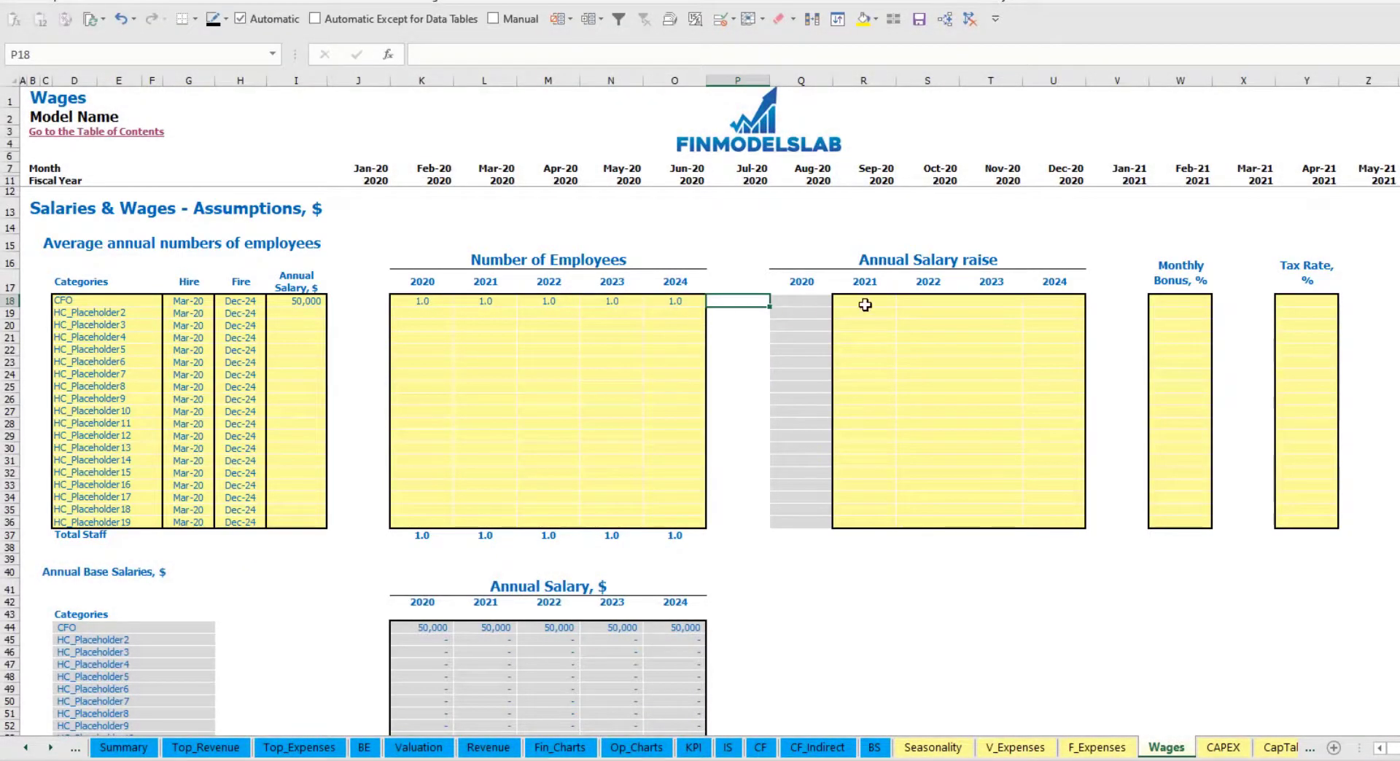
- Check the CFO's monthly headcount across the whole timeline in the Total Staff Numbers table
{"action": "scroll", "coordinate": [738, 419], "scroll_direction": "down", "scroll_amount": 3}
{"action": "scroll", "coordinate": [751, 408], "scroll_direction": "up", "scroll_amount": 3}
{"action": "scroll", "coordinate": [525, 473], "scroll_direction": "down", "scroll_amount": 13}
{"action": "left_click", "coordinate": [505, 390]}
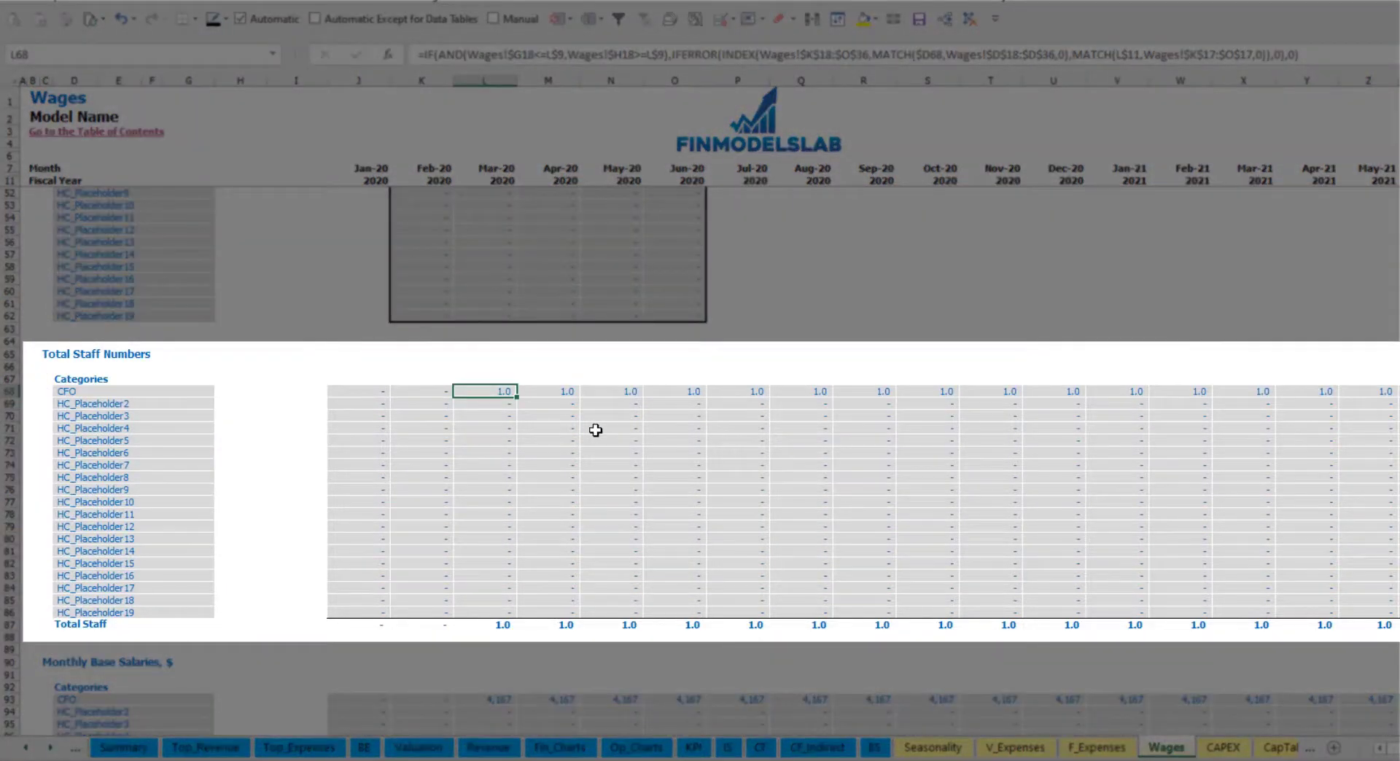
{"action": "key", "text": "ctrl+Right"}
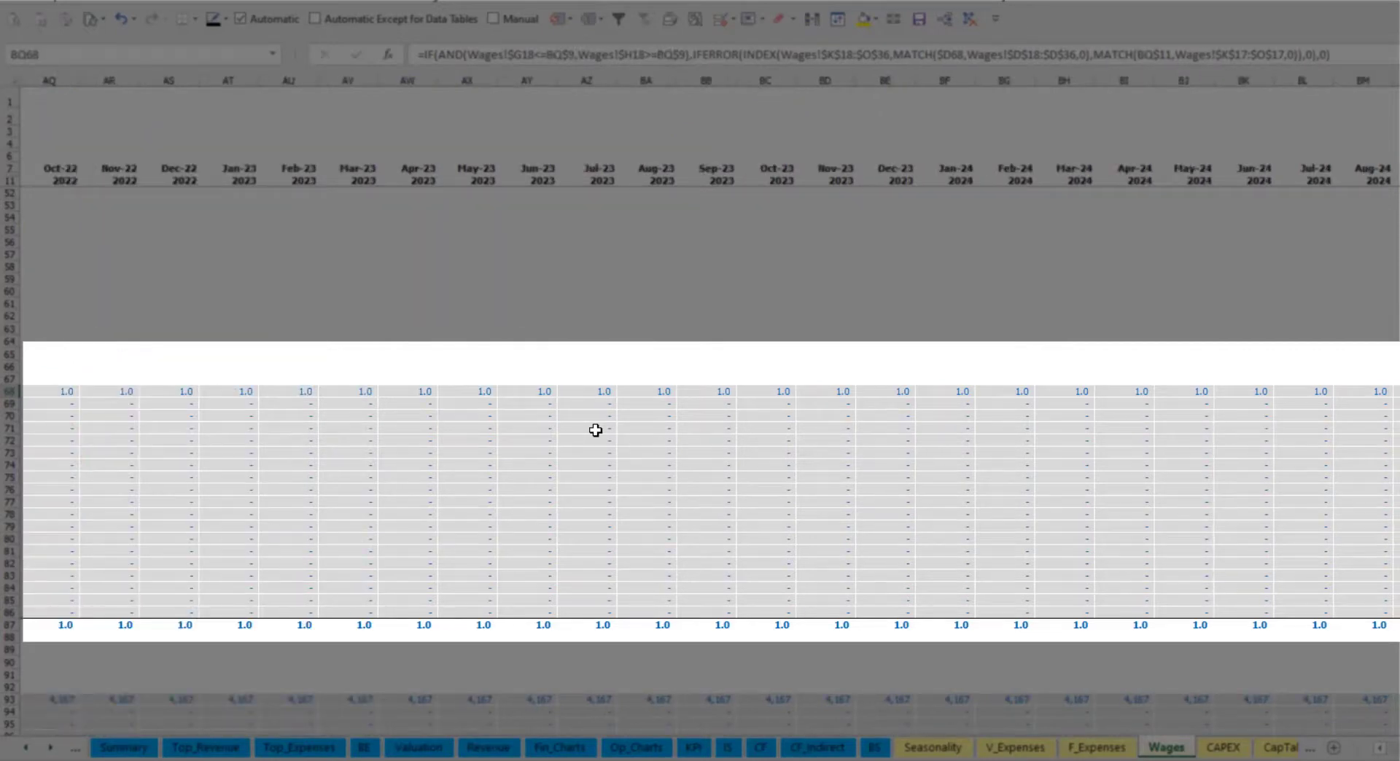
{"action": "key", "text": "Home"}
{"action": "scroll", "coordinate": [596, 430], "scroll_direction": "up", "scroll_amount": 13}
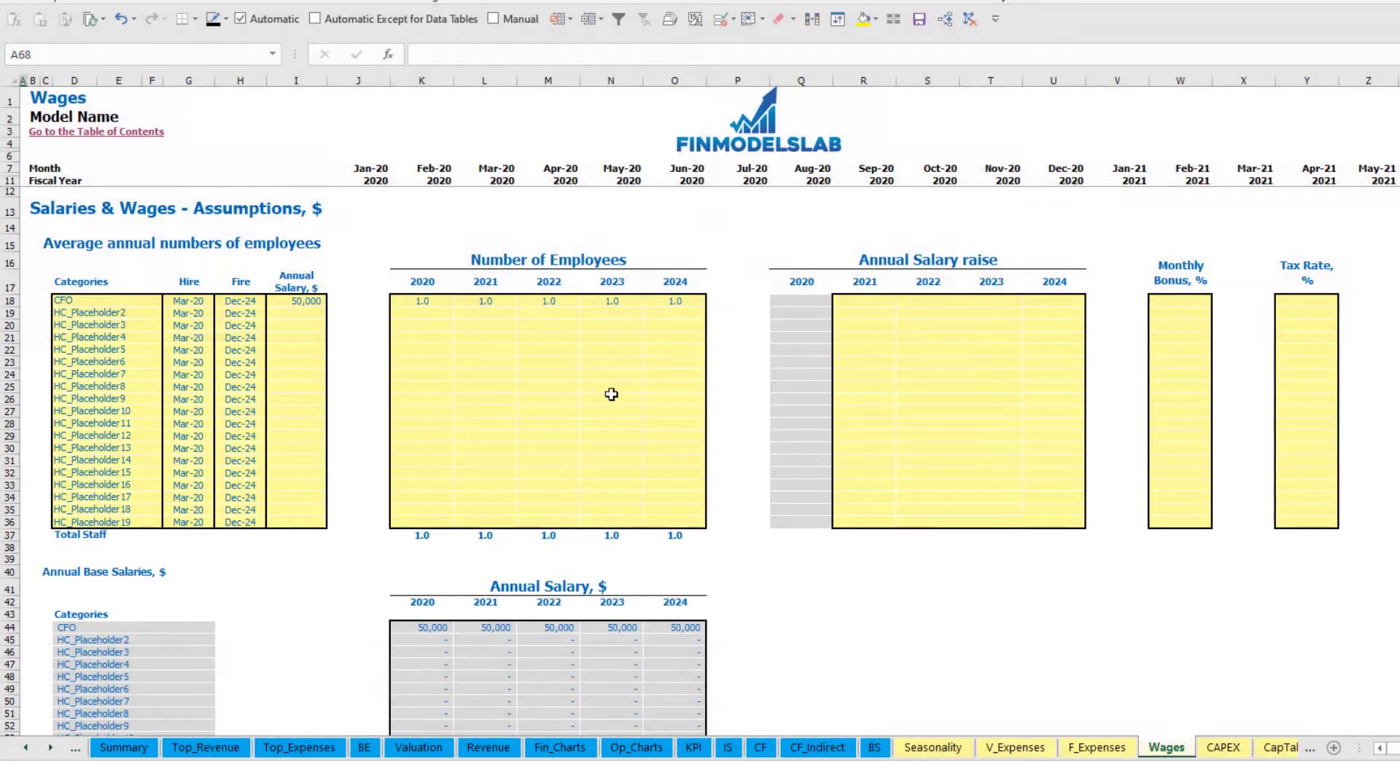
- Set the CFO's annual salary raise to 5% for 2021 and copy it to 2022 through 2024
{"action": "left_click", "coordinate": [871, 303]}
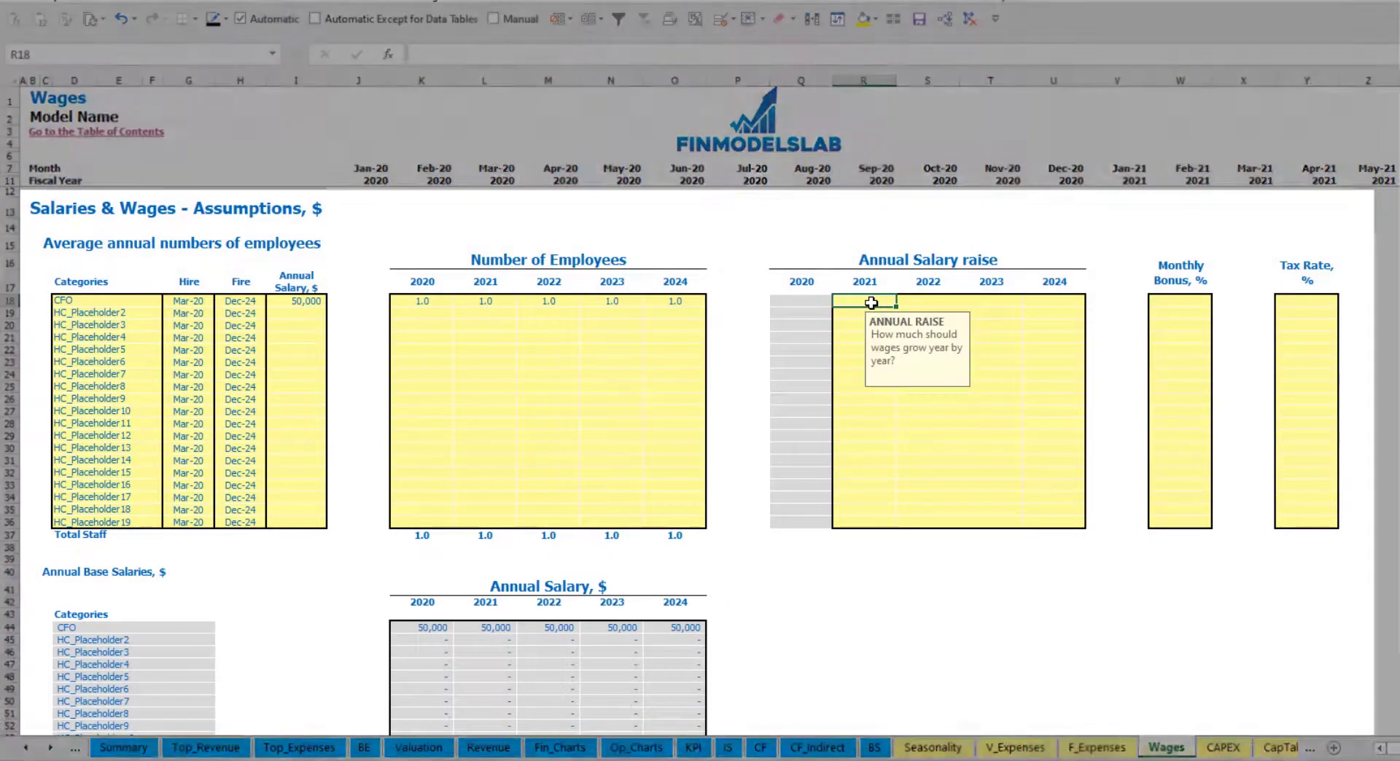
{"action": "type", "text": "5%"}
{"action": "key", "text": "Return"}
{"action": "key", "text": "Up"}
{"action": "key", "text": "ctrl+c"}
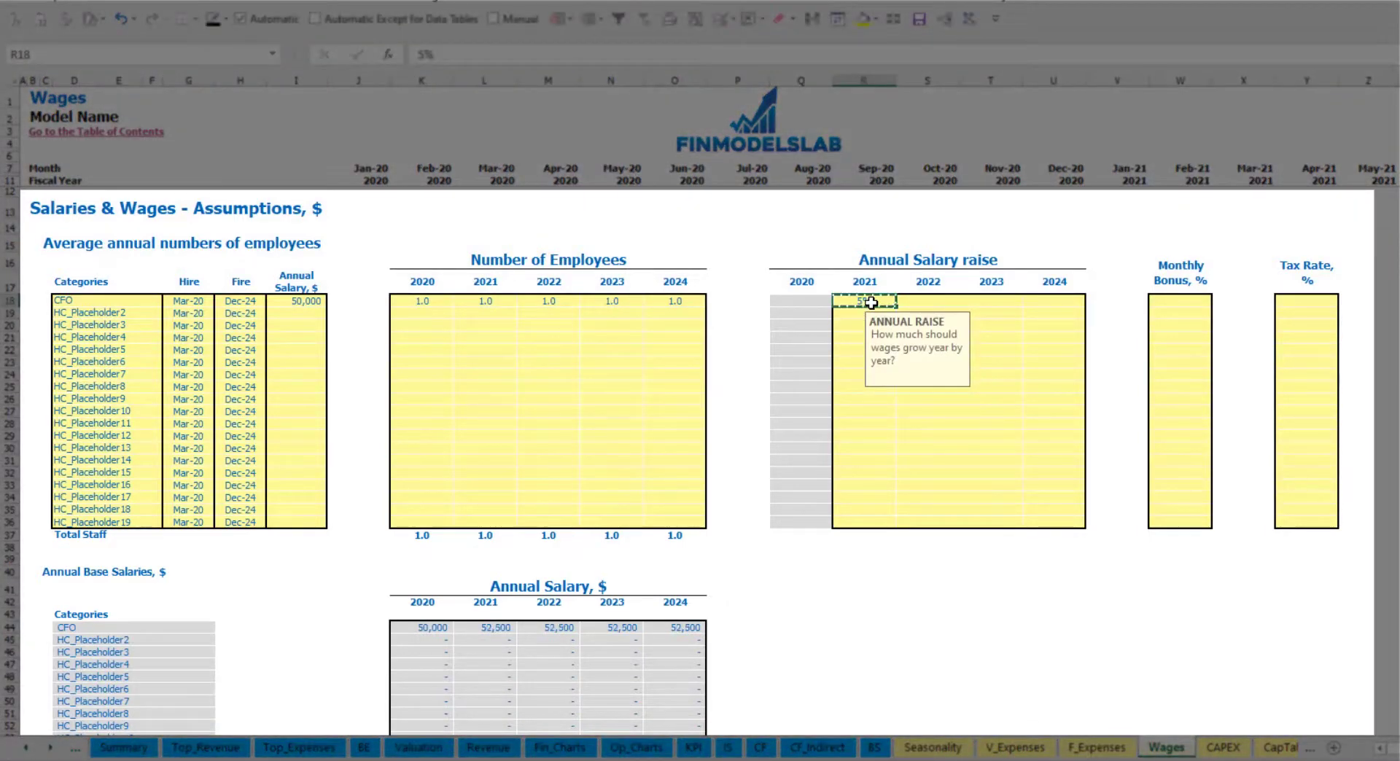
{"action": "key", "text": "Right"}
{"action": "key", "text": "shift+Right"}
{"action": "key", "text": "shift+Right"}
{"action": "key", "text": "ctrl+v"}
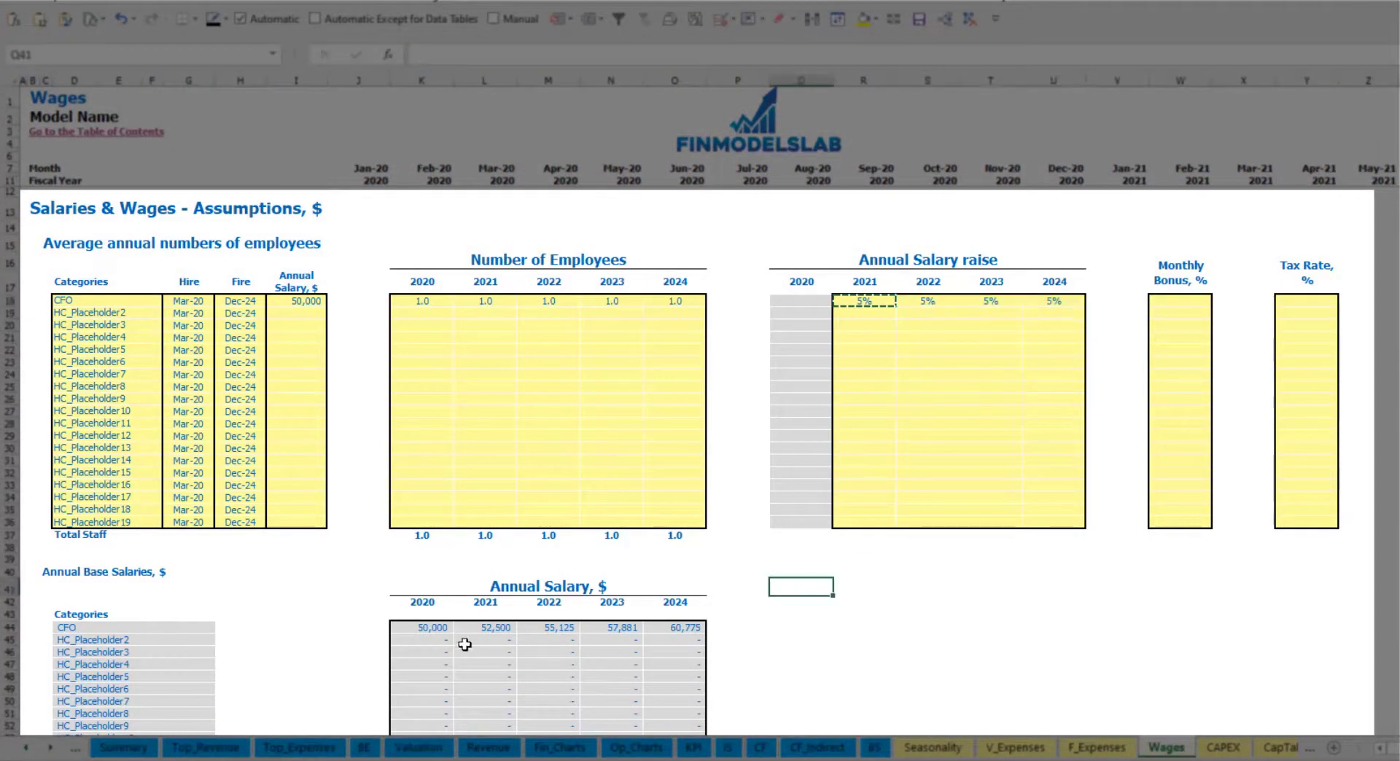
- Examine the CFO's annual base salaries for 2020 to 2024 against the entered salary and yearly raises
{"action": "left_click_drag", "start_coordinate": [440, 631], "coordinate": [669, 626]}
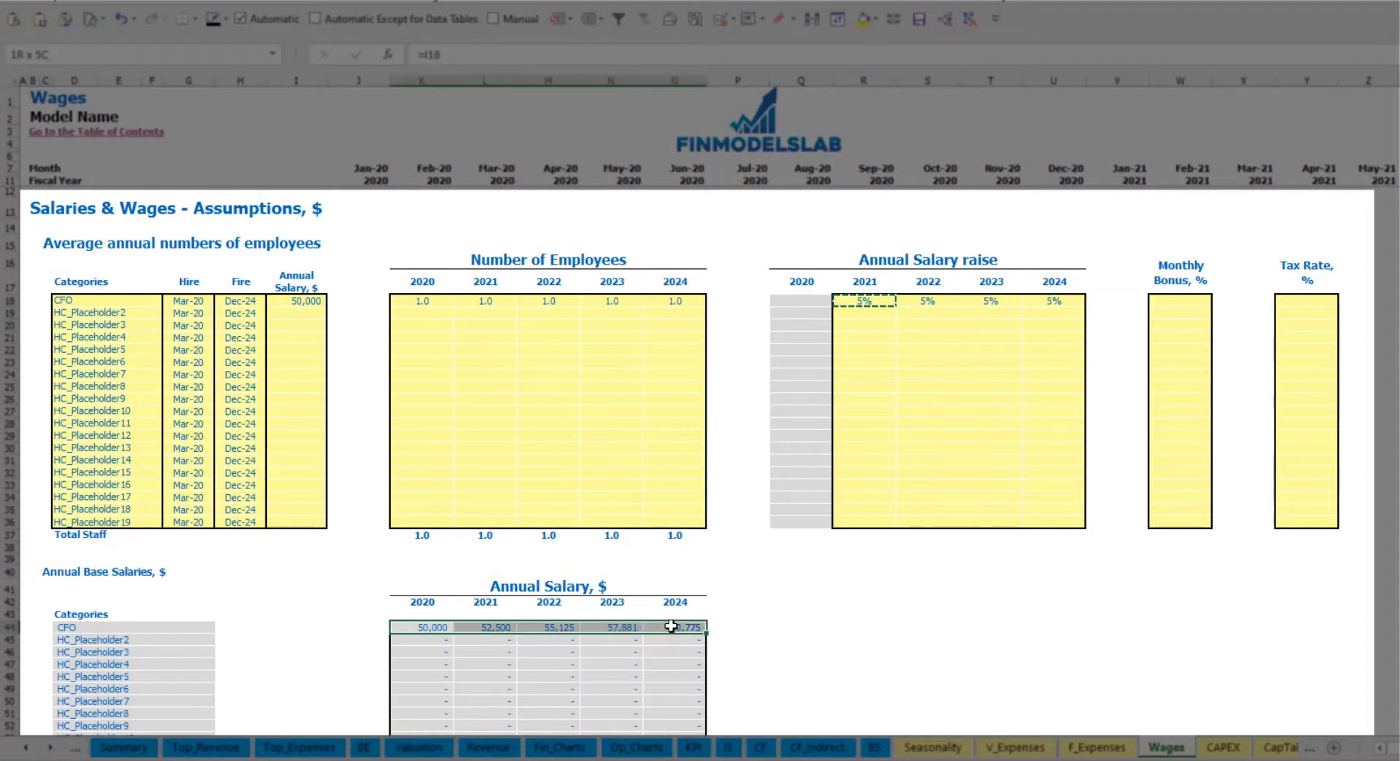
{"action": "left_click", "coordinate": [497, 641]}
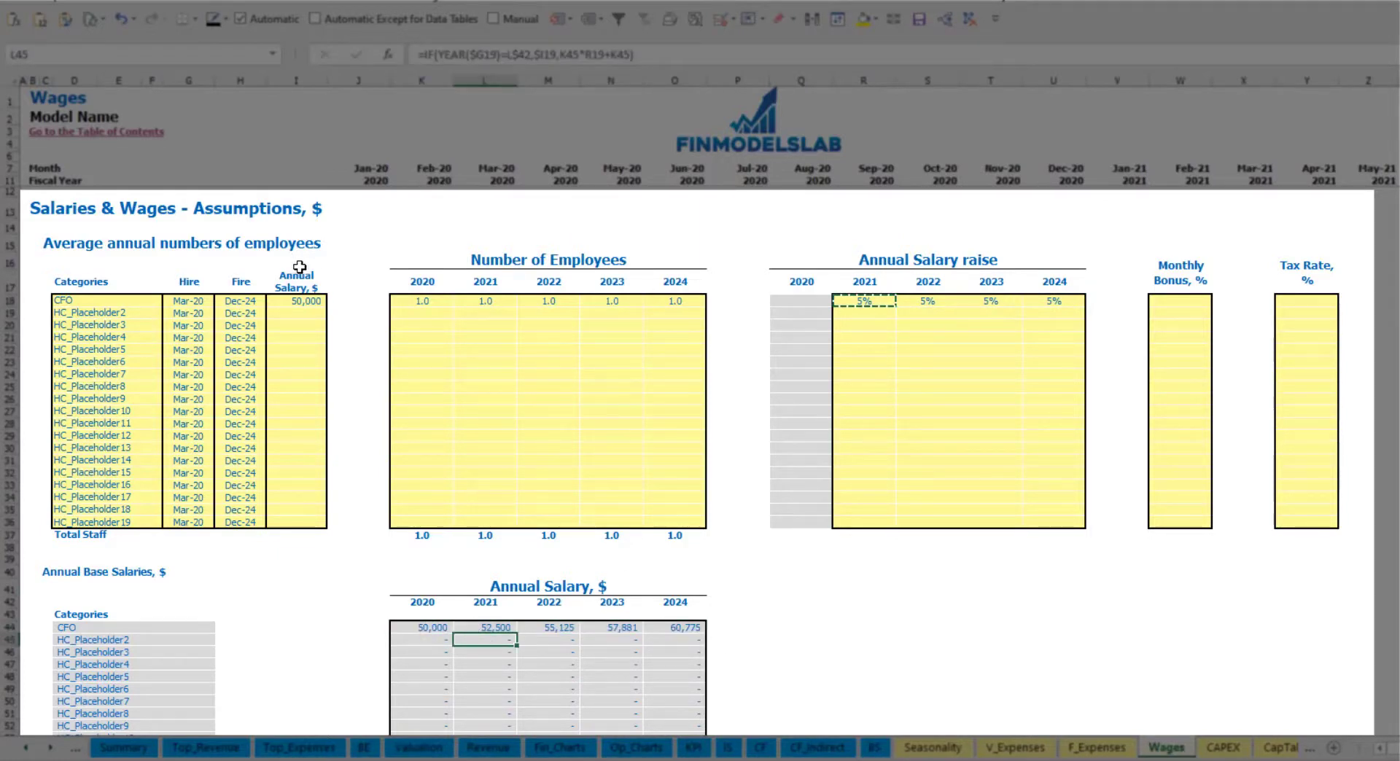
{"action": "left_click", "coordinate": [306, 302]}
{"action": "left_click_drag", "start_coordinate": [882, 299], "coordinate": [1041, 302]}
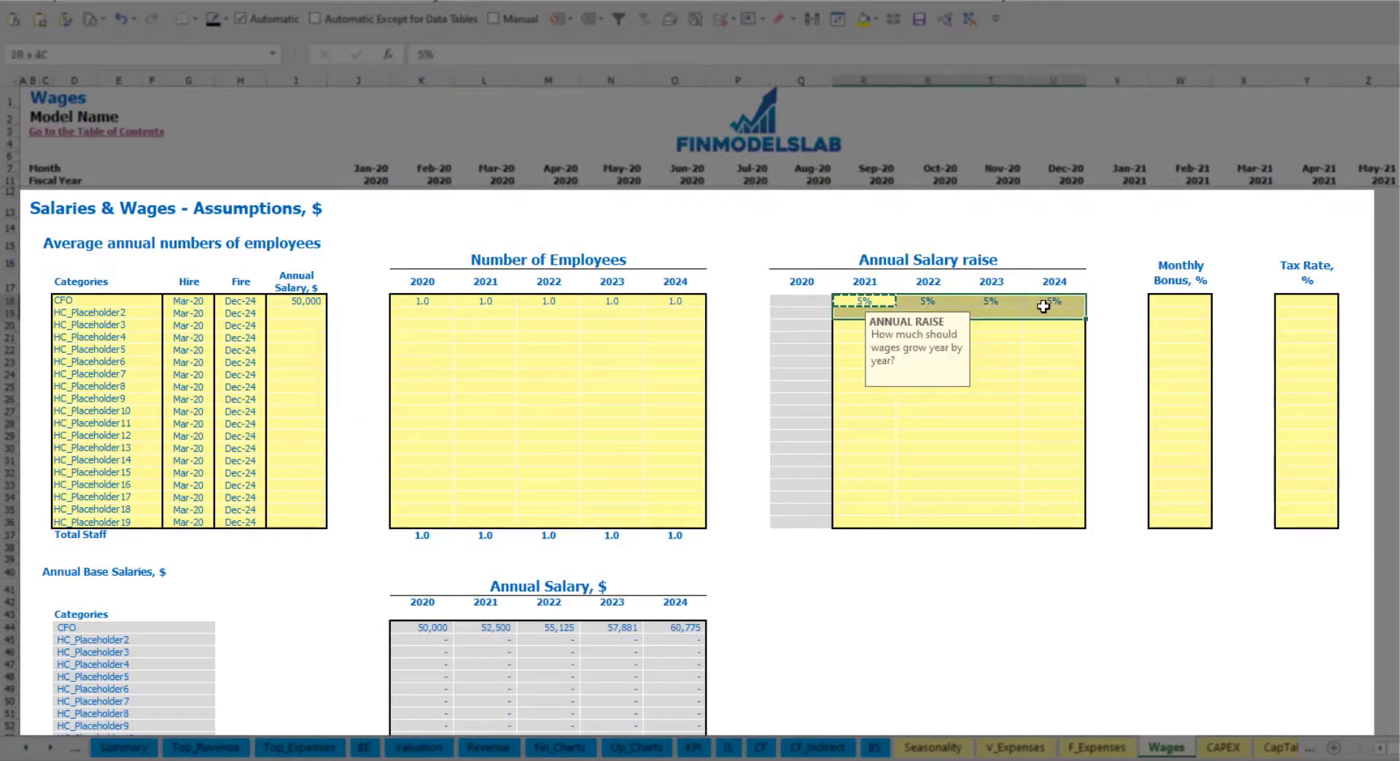
{"action": "left_click", "coordinate": [484, 627]}
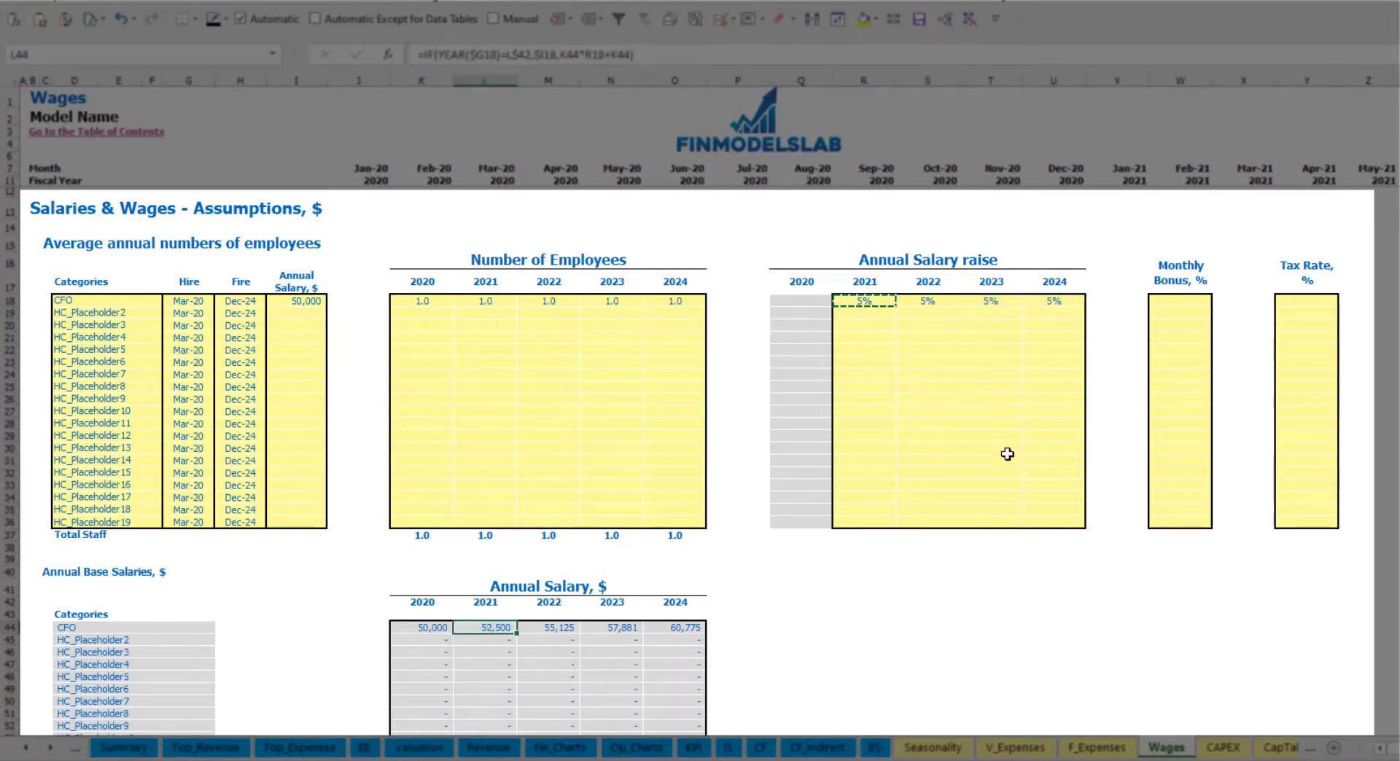
- Set the CFO's monthly bonus to 10% and tax rate to 5%
{"action": "left_click", "coordinate": [1188, 301]}
{"action": "type", "text": "10"}
{"action": "key", "text": "Return"}
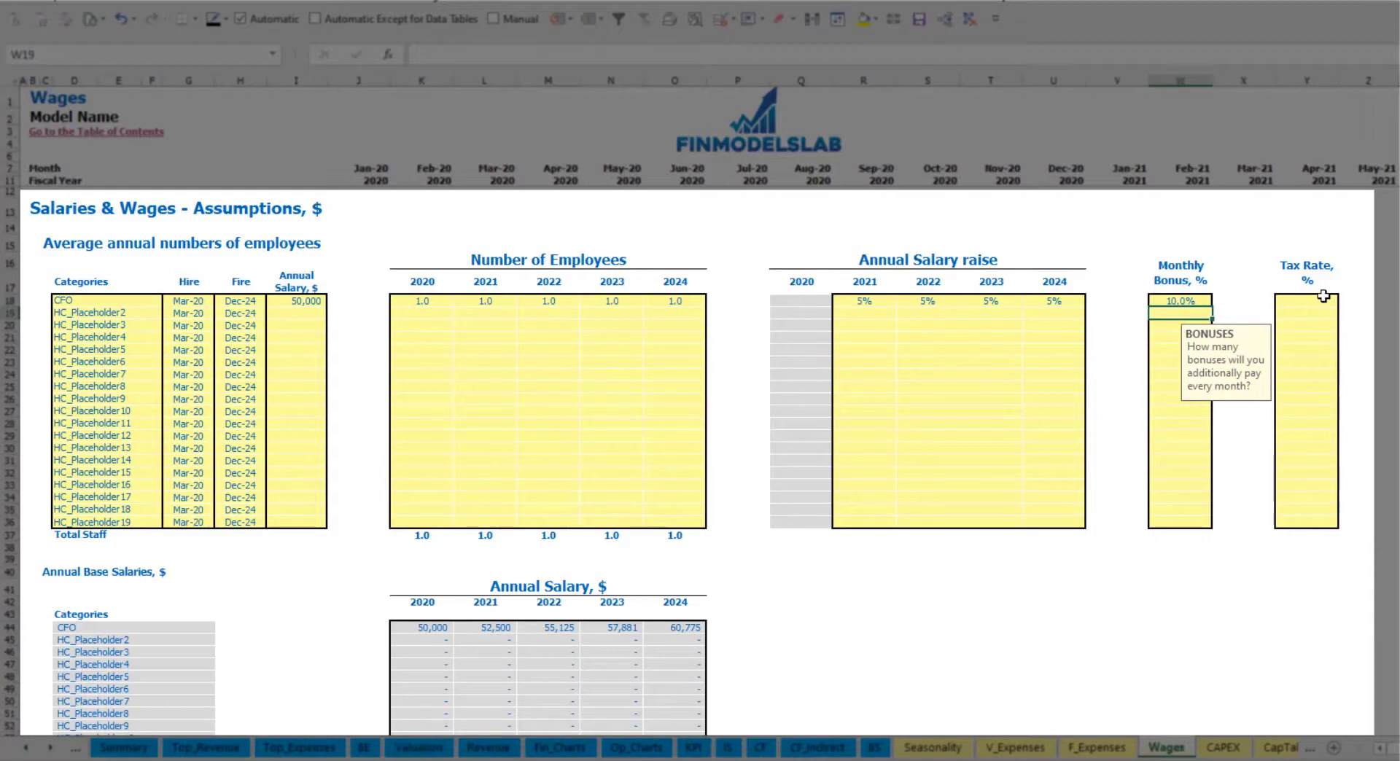
{"action": "left_click", "coordinate": [1319, 297]}
{"action": "key", "text": "Return"}
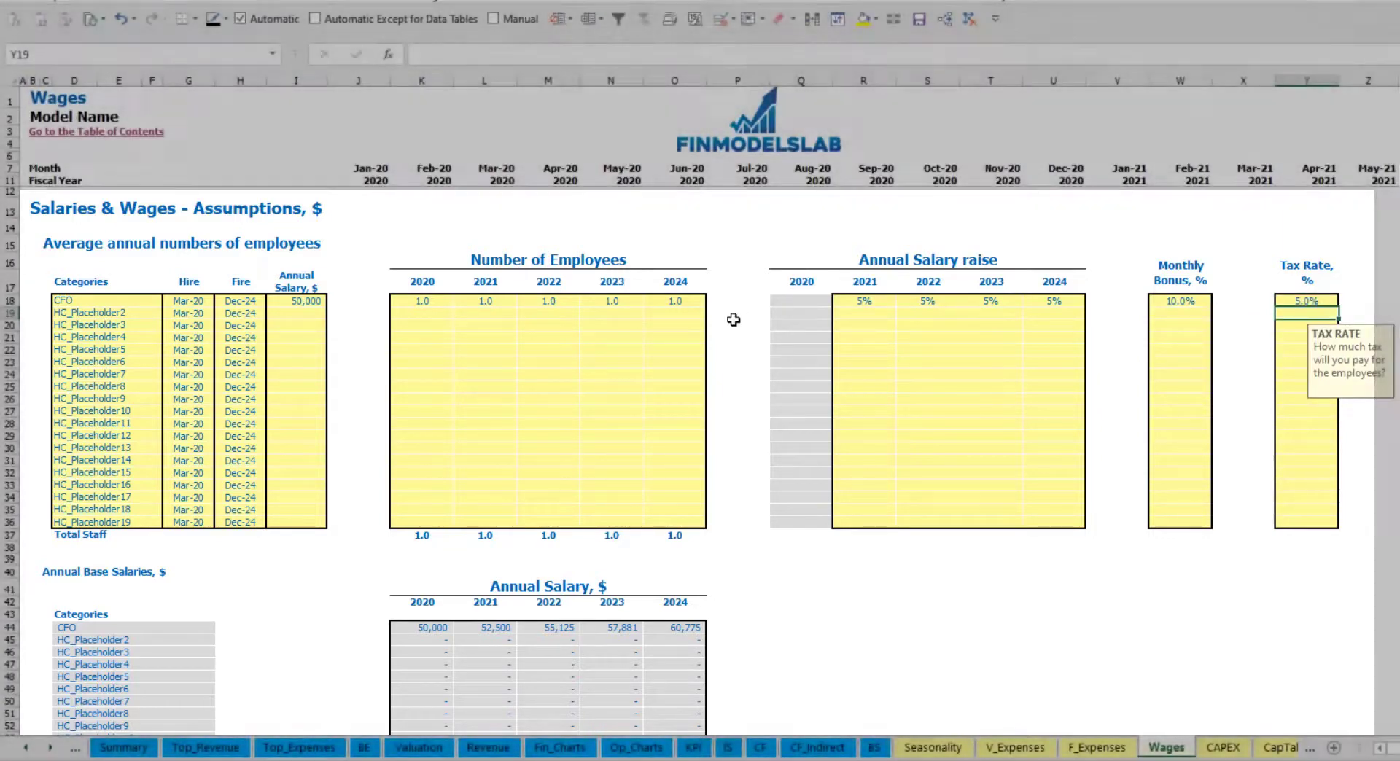
- Inspect the formula for the CFO's Mar-20 salary in the Monthly Base Salaries table
{"action": "scroll", "coordinate": [550, 461], "scroll_direction": "down", "scroll_amount": 13}
{"action": "scroll", "coordinate": [85, 587], "scroll_direction": "down", "scroll_amount": 3}
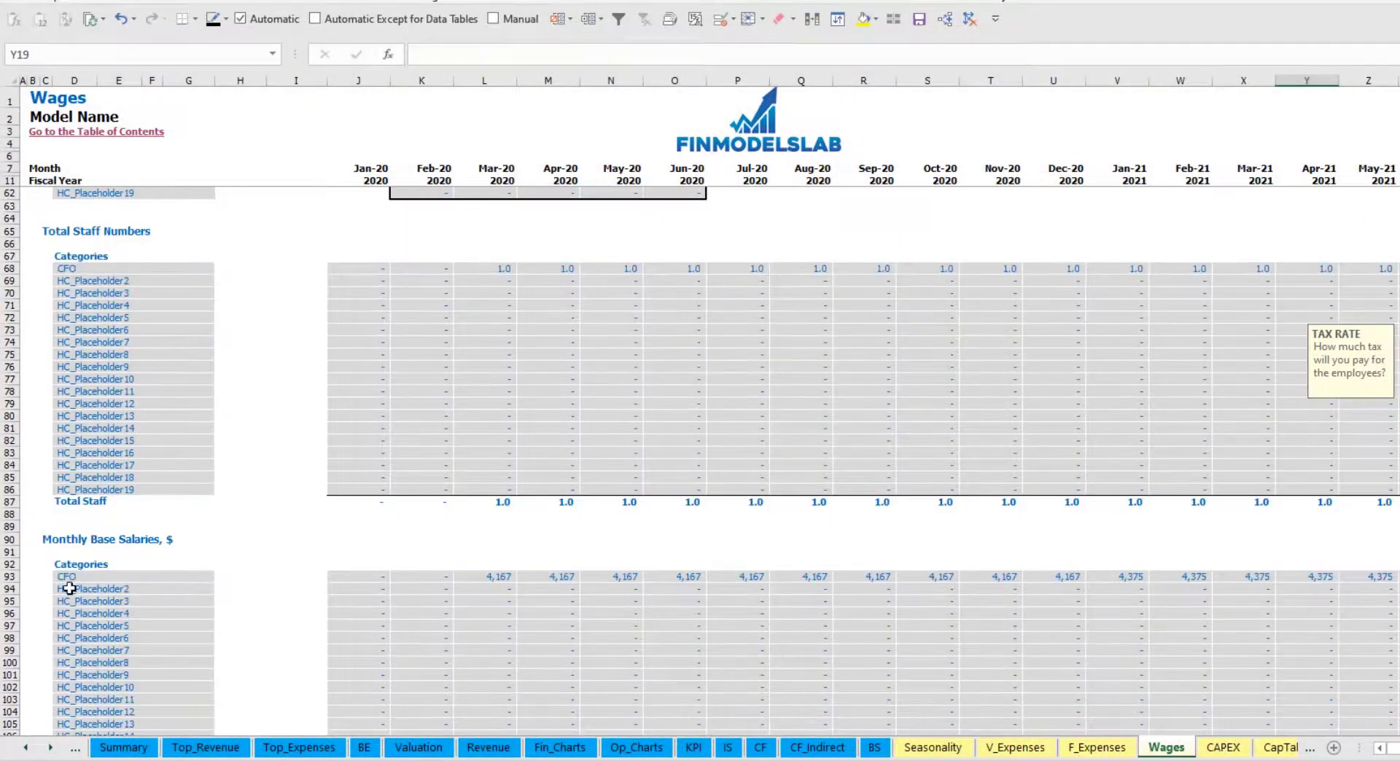
{"action": "scroll", "coordinate": [11, 583], "scroll_direction": "down", "scroll_amount": 3}
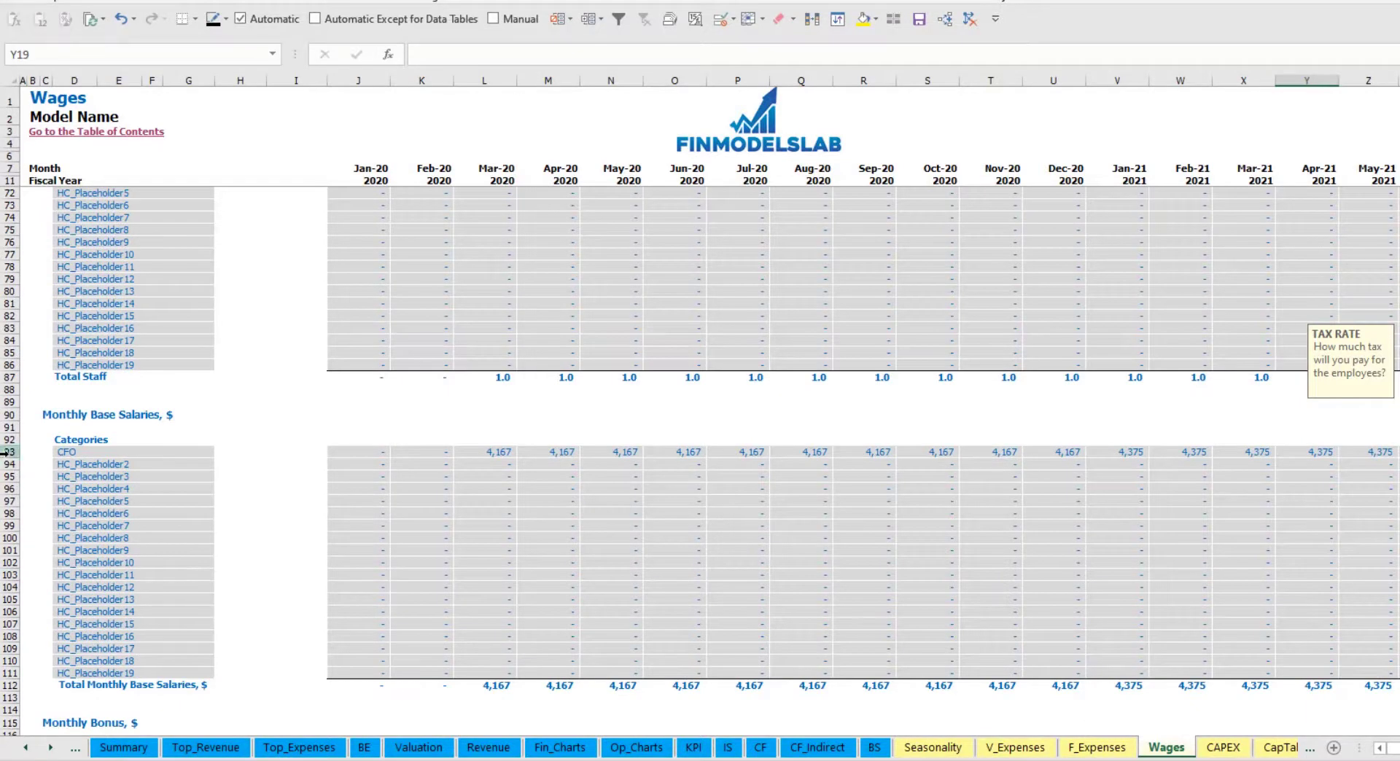
{"action": "left_click", "coordinate": [10, 452]}
{"action": "left_click", "coordinate": [500, 452]}
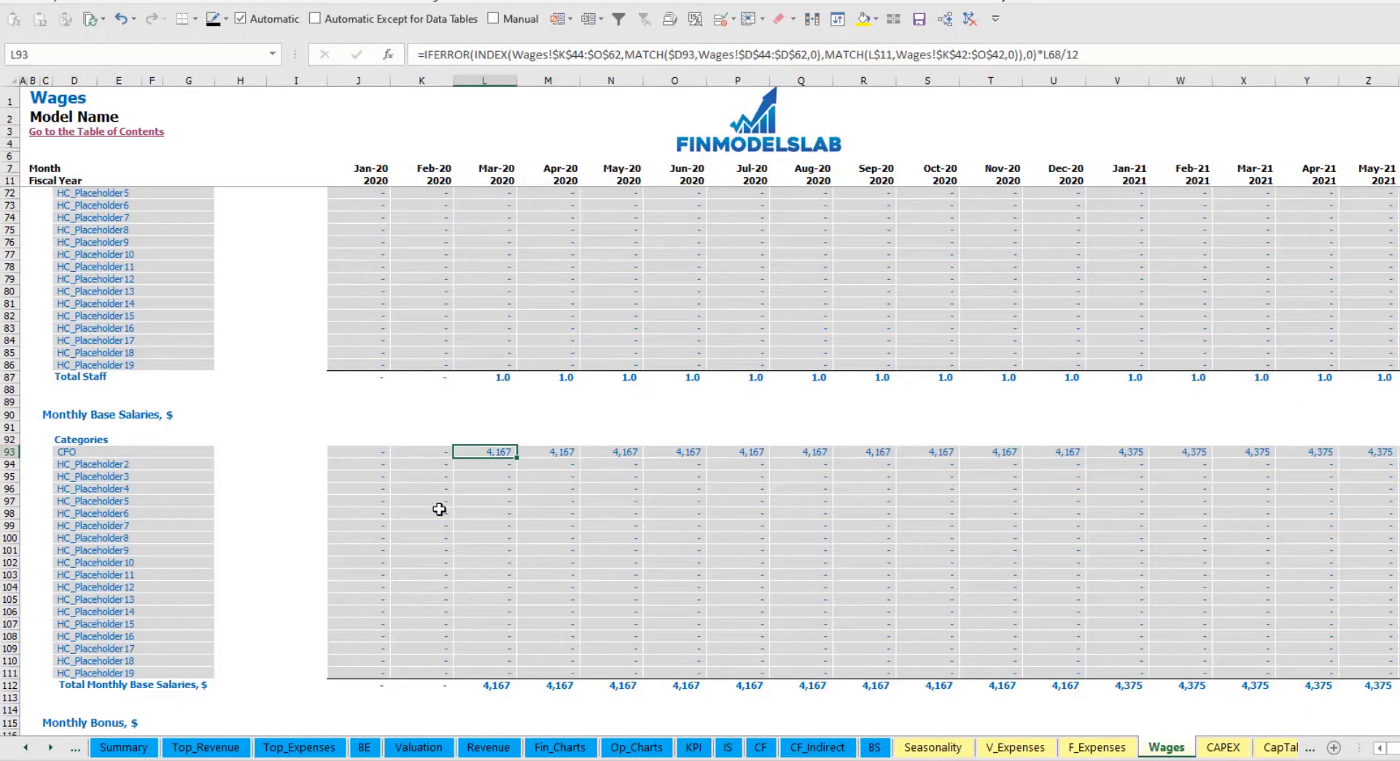
- Inspect the CFO's rows in the Monthly Bonus and Monthly Base Taxes tables, including the formula for the Mar-20 bonus
{"action": "scroll", "coordinate": [168, 541], "scroll_direction": "down", "scroll_amount": 7}
{"action": "left_click", "coordinate": [10, 513]}
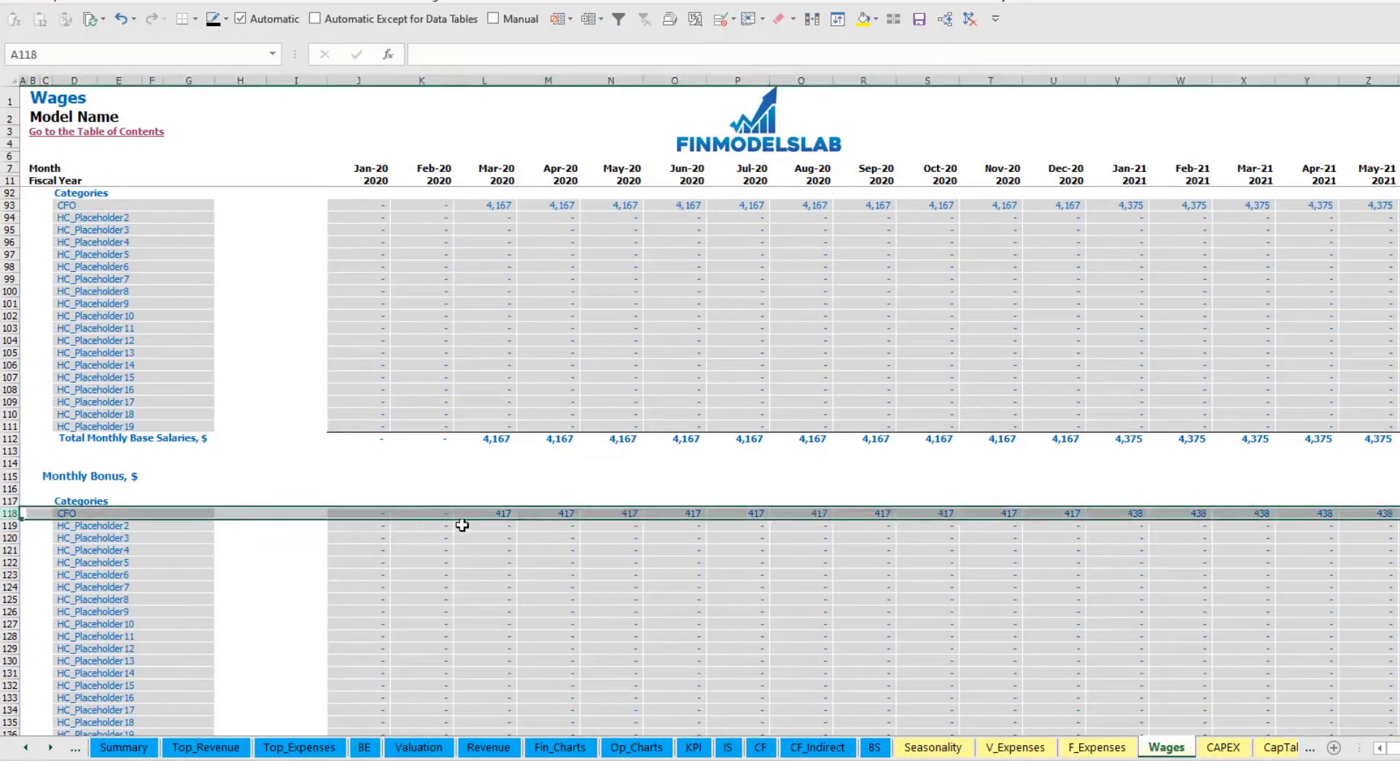
{"action": "left_click", "coordinate": [503, 513]}
{"action": "scroll", "coordinate": [77, 534], "scroll_direction": "down", "scroll_amount": 7}
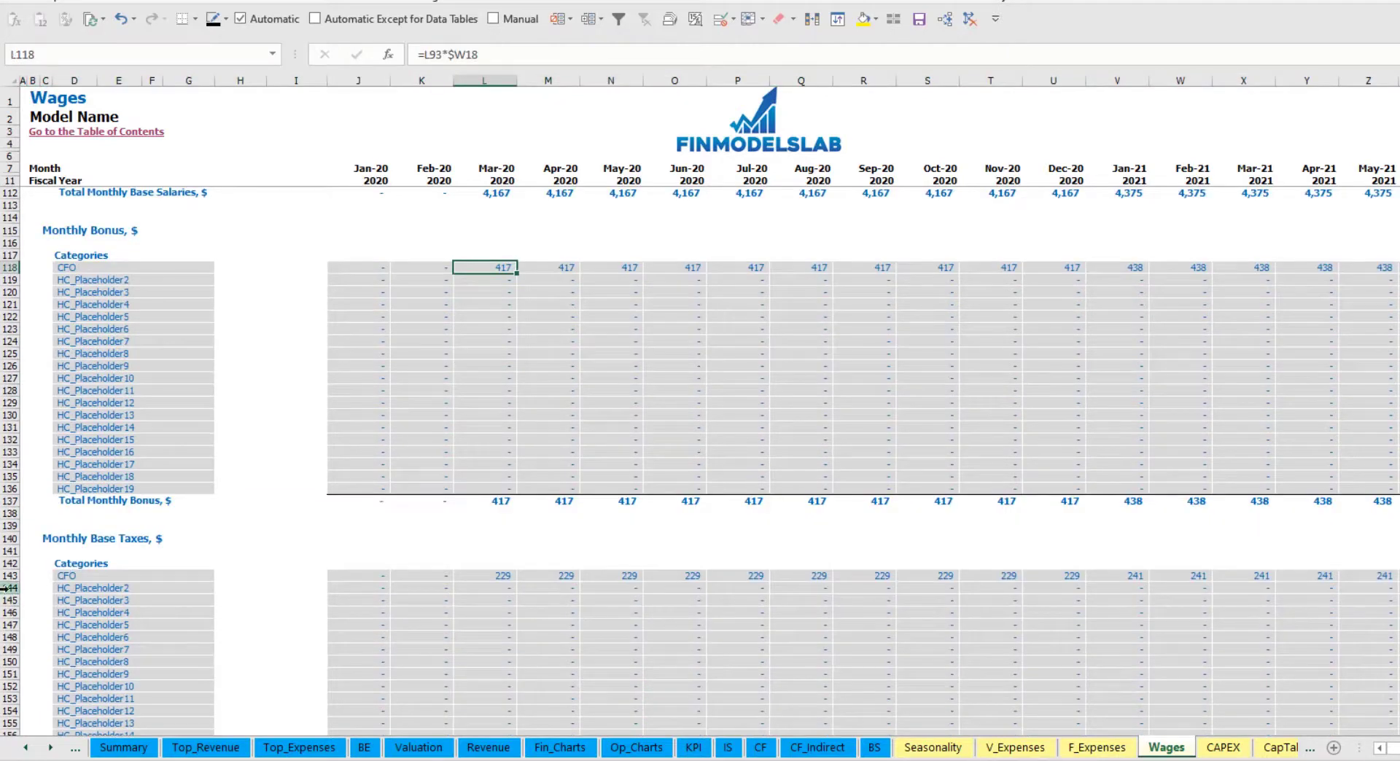
{"action": "left_click", "coordinate": [8, 576]}
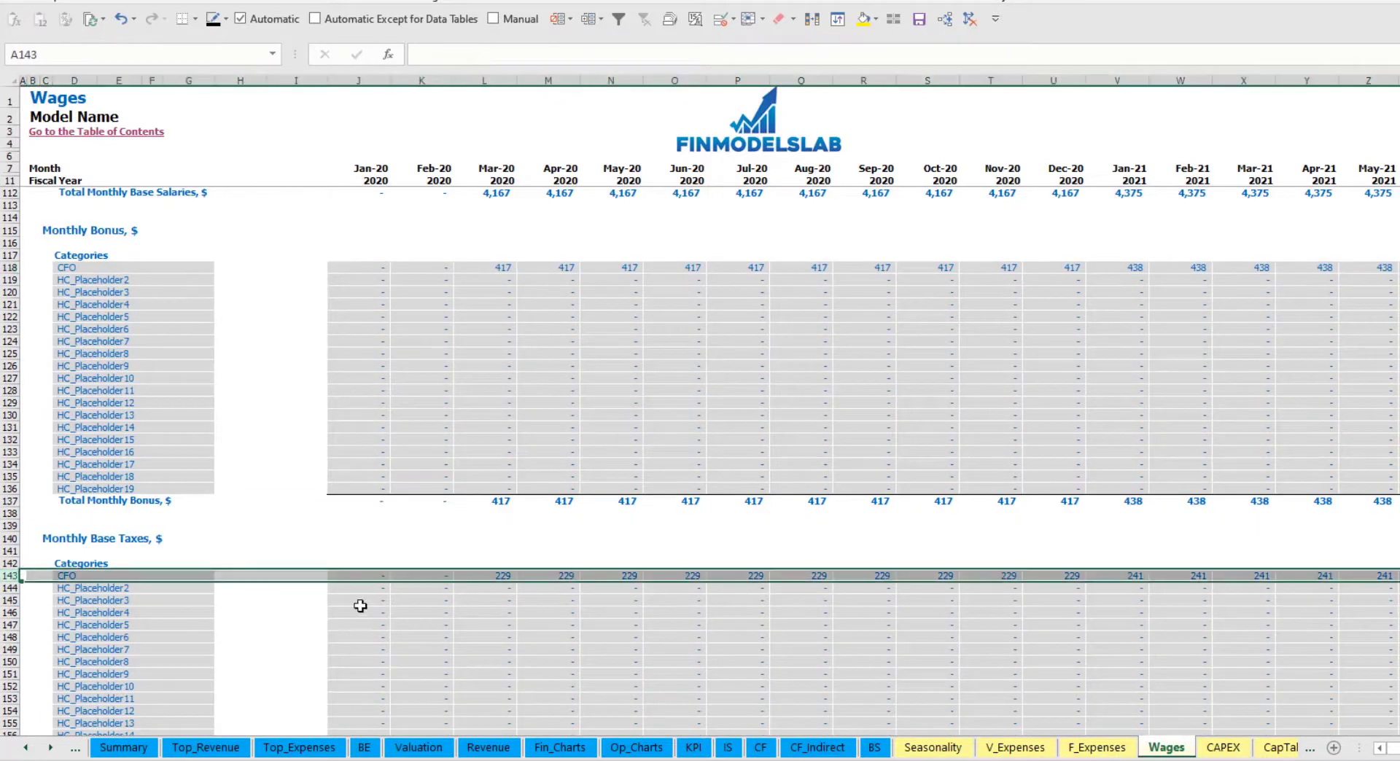
- Name the second staff category in the Salaries & Wages assumptions Admin HC
{"action": "scroll", "coordinate": [596, 548], "scroll_direction": "up", "scroll_amount": 20}
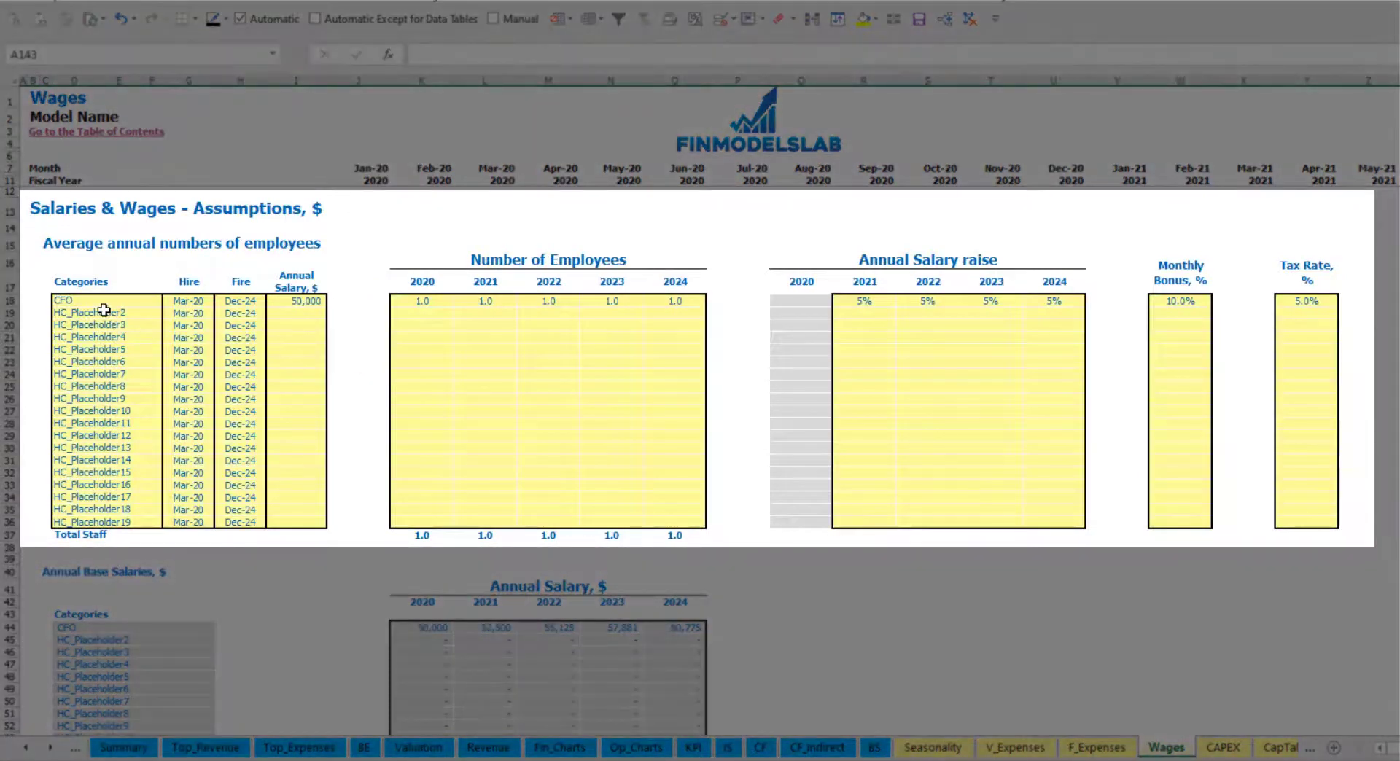
{"action": "left_click", "coordinate": [103, 311]}
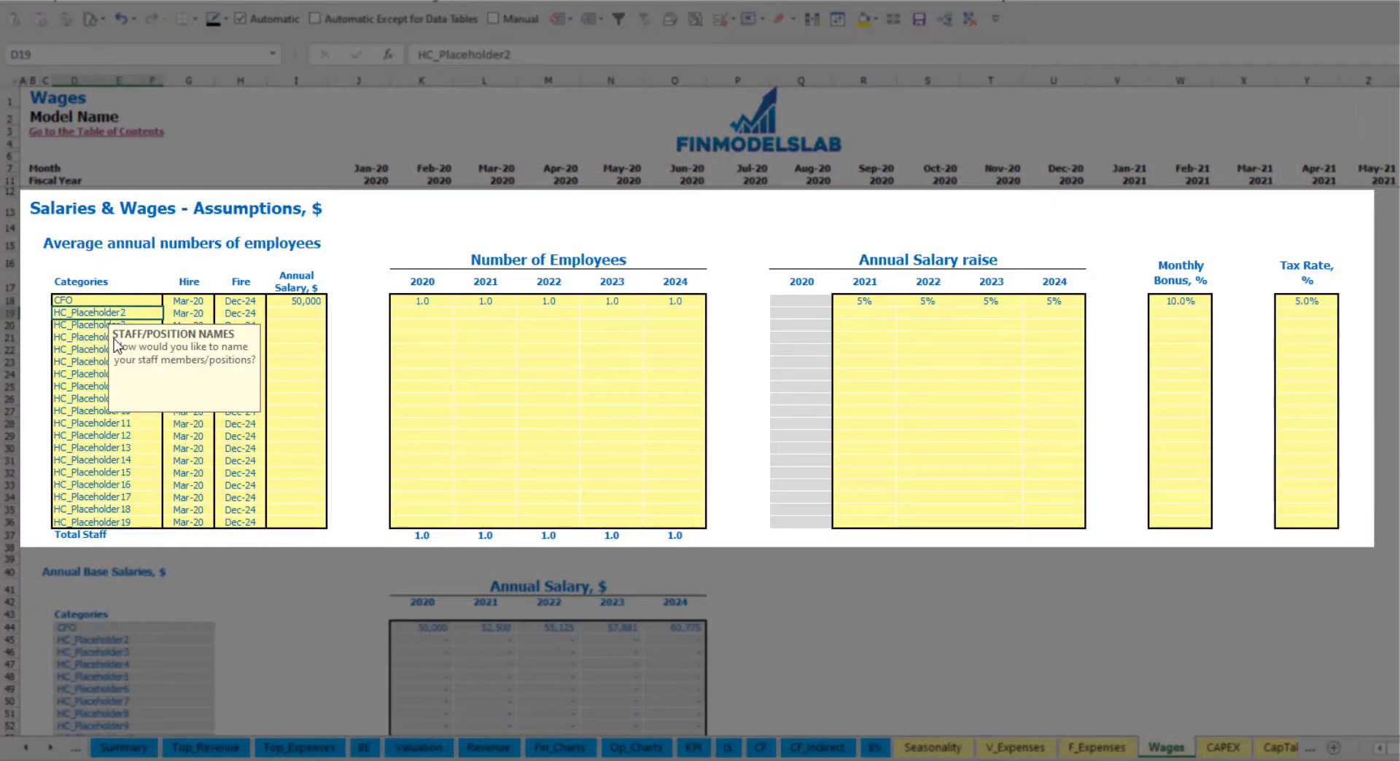
{"action": "type", "text": "Admin"}
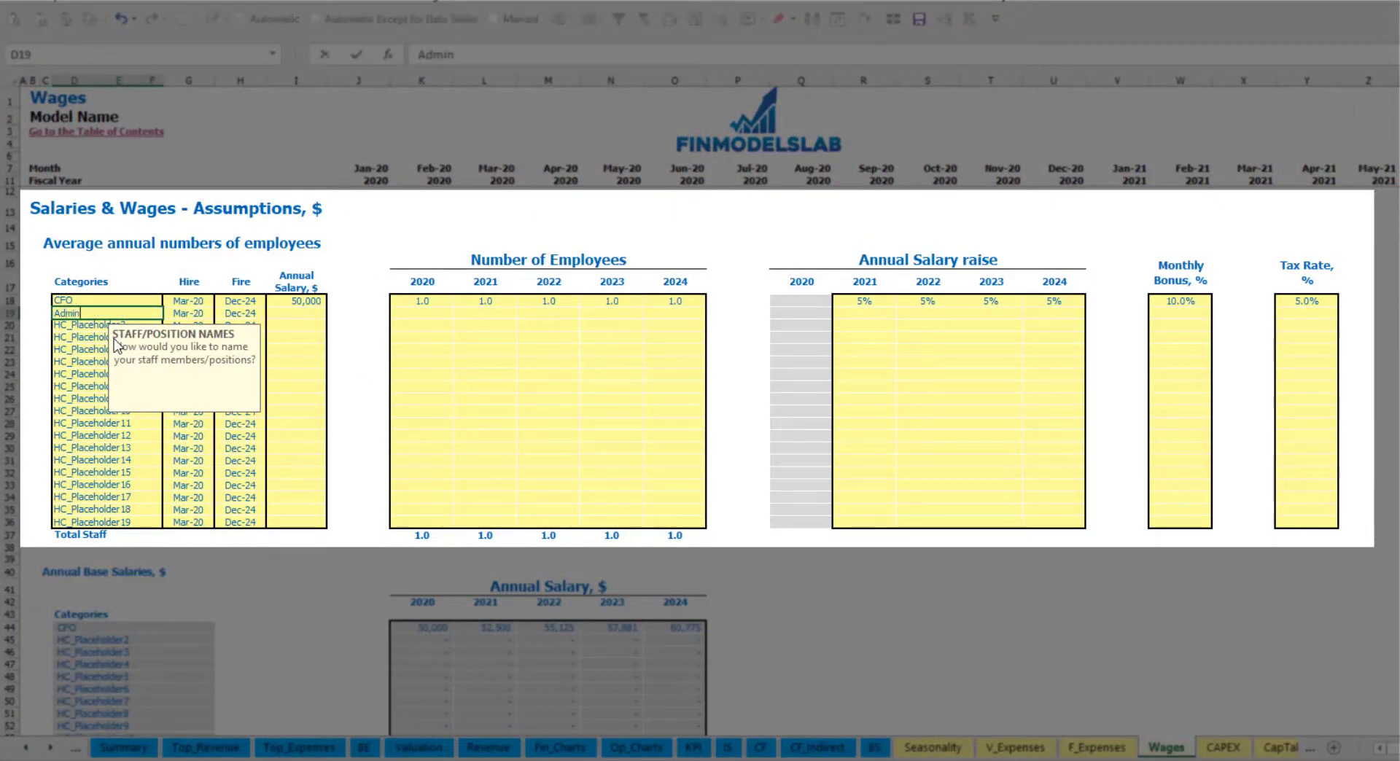
{"action": "type", "text": " HC"}
{"action": "key", "text": "Return"}
- Set the Admin HC hire month to Apr-20 and its annual salary to 30,000
{"action": "left_click", "coordinate": [195, 312]}
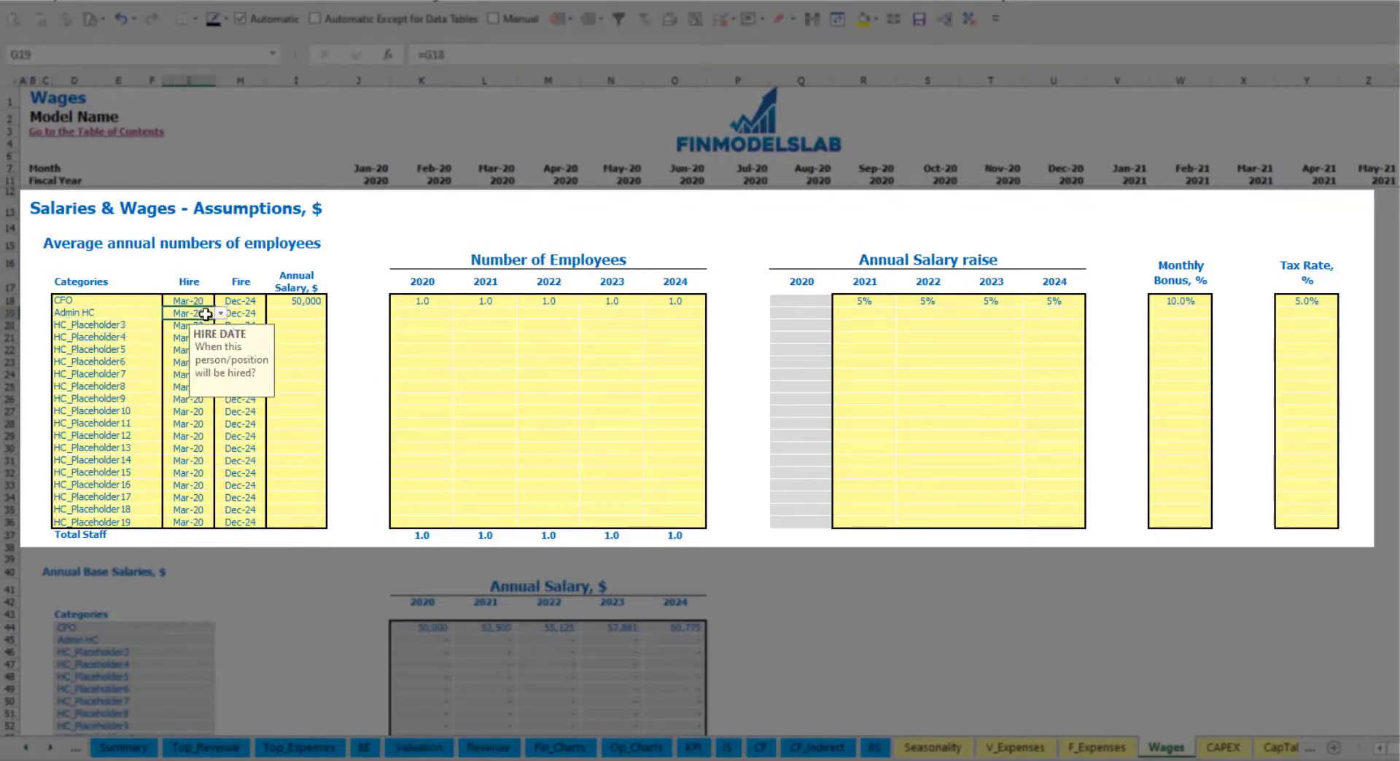
{"action": "left_click", "coordinate": [220, 312]}
{"action": "left_click", "coordinate": [188, 337]}
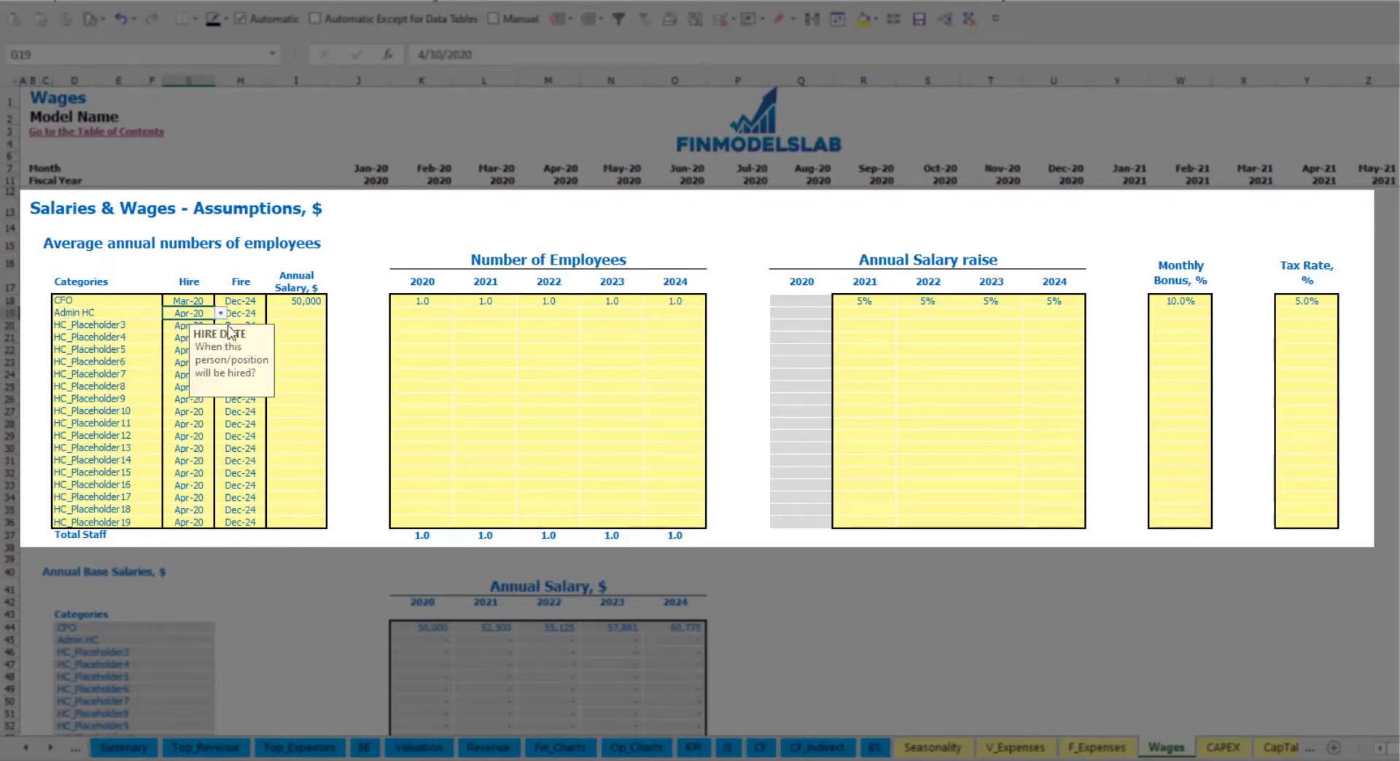
{"action": "left_click", "coordinate": [252, 313]}
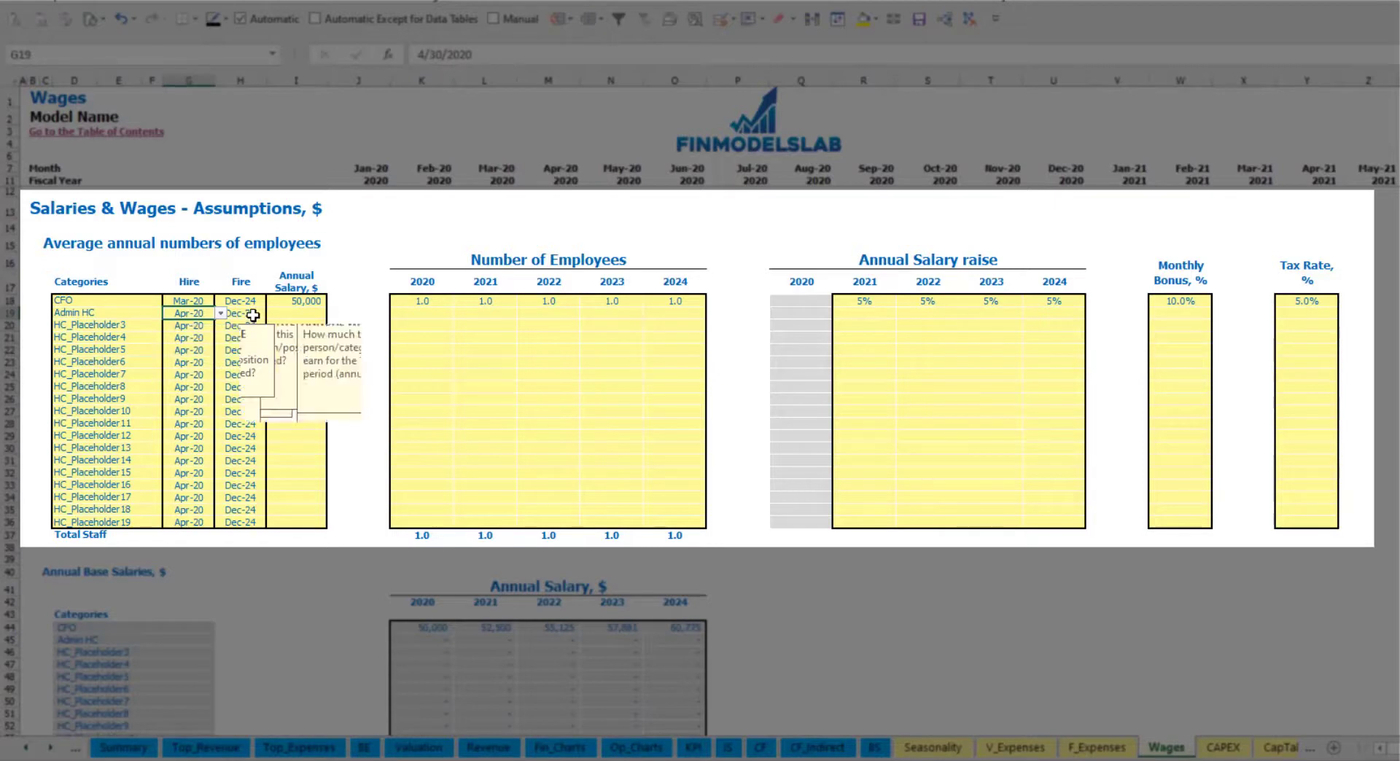
{"action": "left_click", "coordinate": [293, 312]}
{"action": "type", "text": "30,00"}
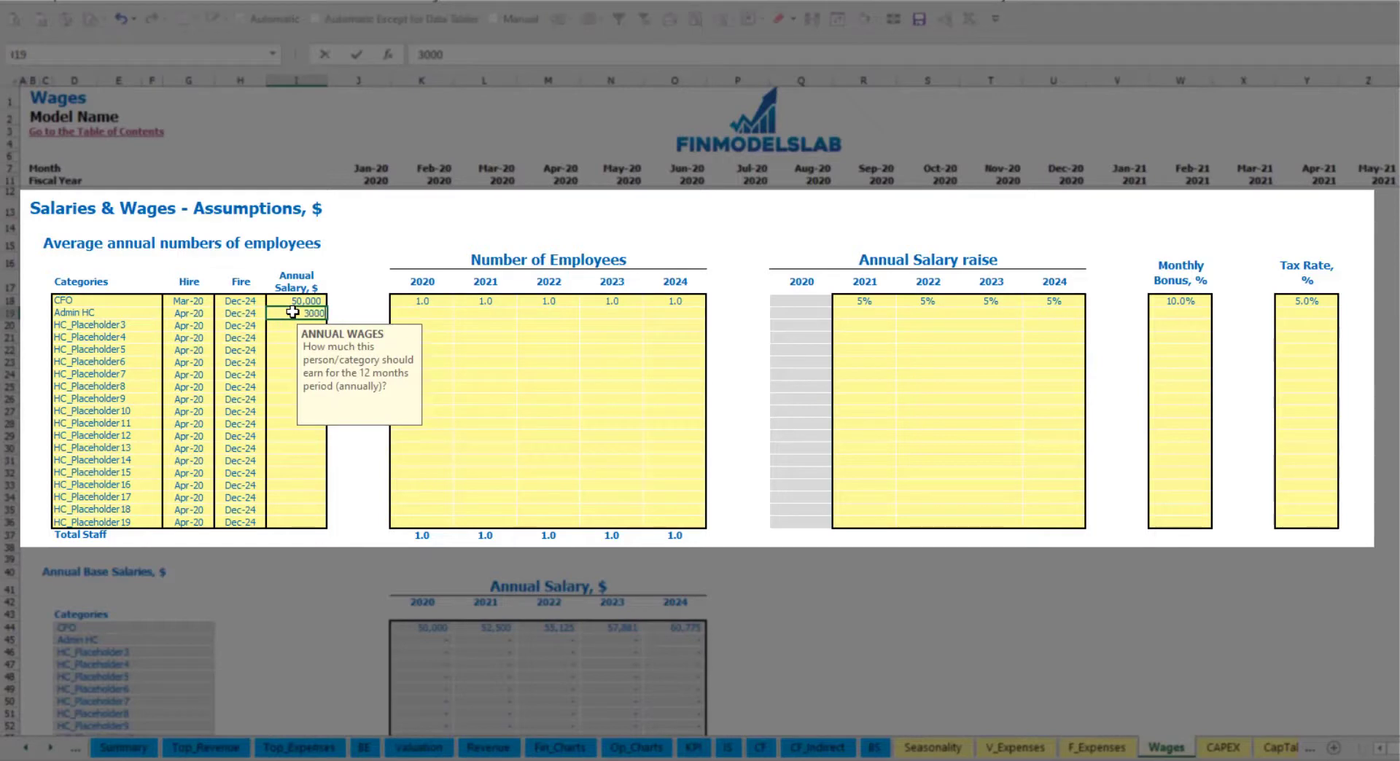
{"action": "type", "text": "0"}
- Enter the Admin HC number of employees for 2020 to 2024 as 2, 4, 6, 8 and 10
{"action": "left_click", "coordinate": [434, 313]}
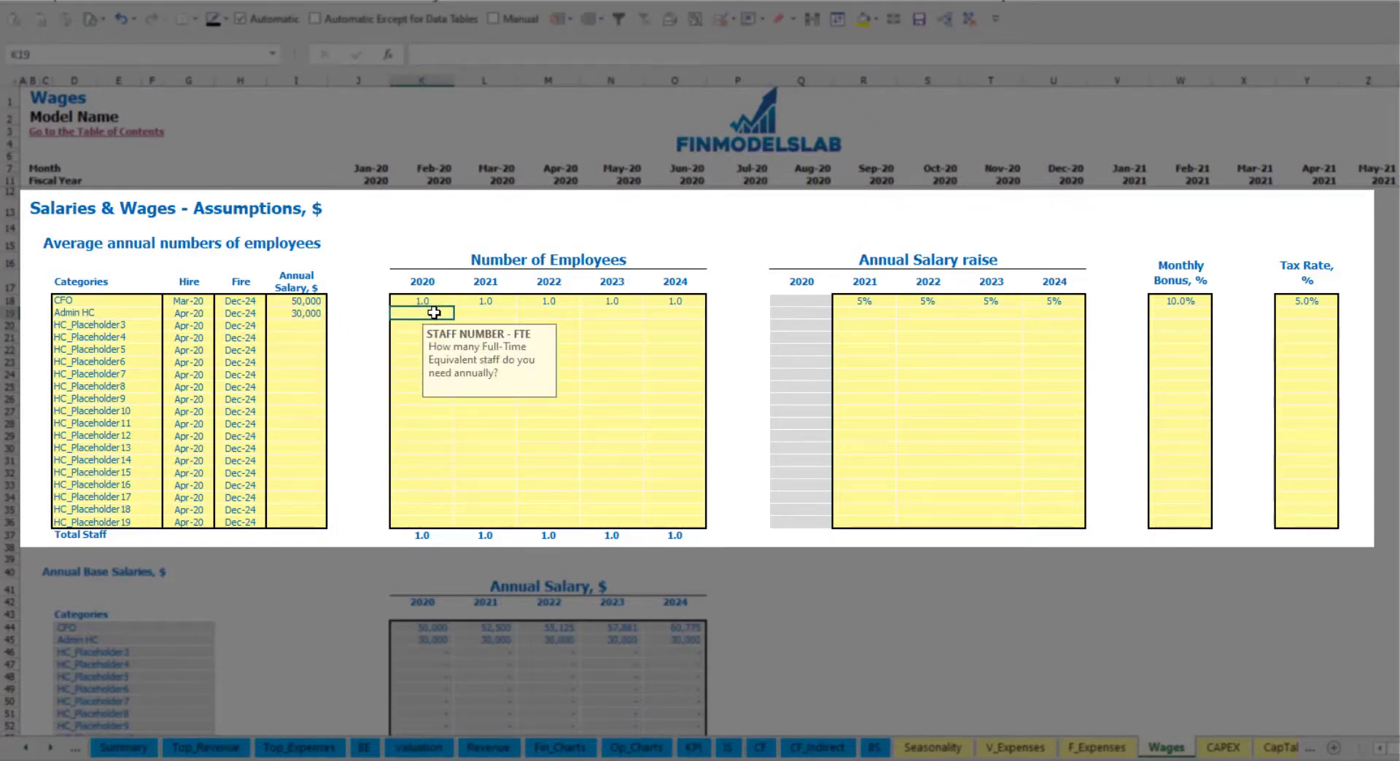
{"action": "key", "text": "Tab"}
{"action": "type", "text": "4"}
{"action": "key", "text": "Tab"}
{"action": "type", "text": "6"}
{"action": "key", "text": "Tab"}
{"action": "type", "text": "8"}
{"action": "key", "text": "Tab"}
{"action": "key", "text": "Tab"}
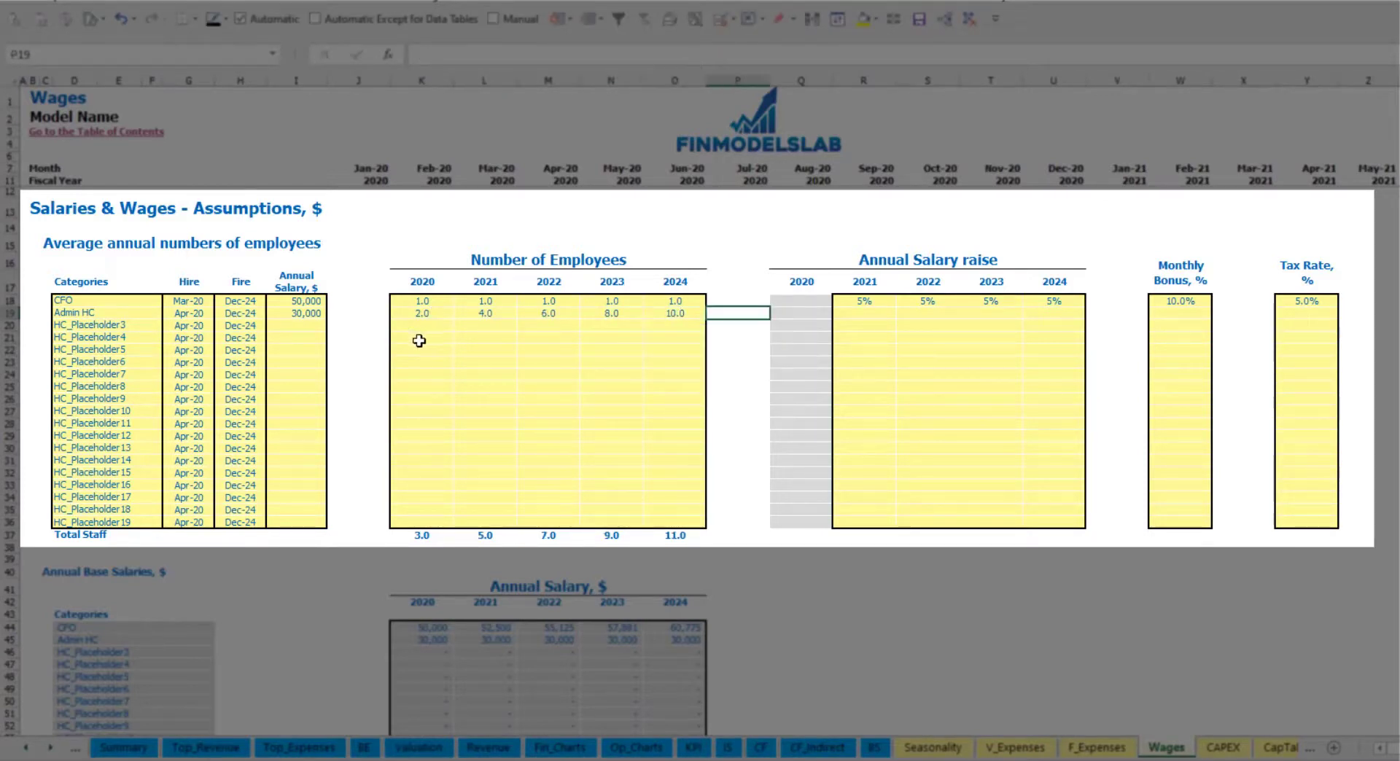
- Set the Admin HC annual salary raise to 3% for 2021 and copy it to 2022 through 2024
{"action": "left_click", "coordinate": [861, 312]}
{"action": "type", "text": "3"}
{"action": "key", "text": "Return"}
{"action": "key", "text": "Up"}
{"action": "key", "text": "ctrl+c"}
{"action": "key", "text": "Right"}
{"action": "key", "text": "shift+Right"}
{"action": "key", "text": "shift+Right"}
{"action": "key", "text": "ctrl+v"}
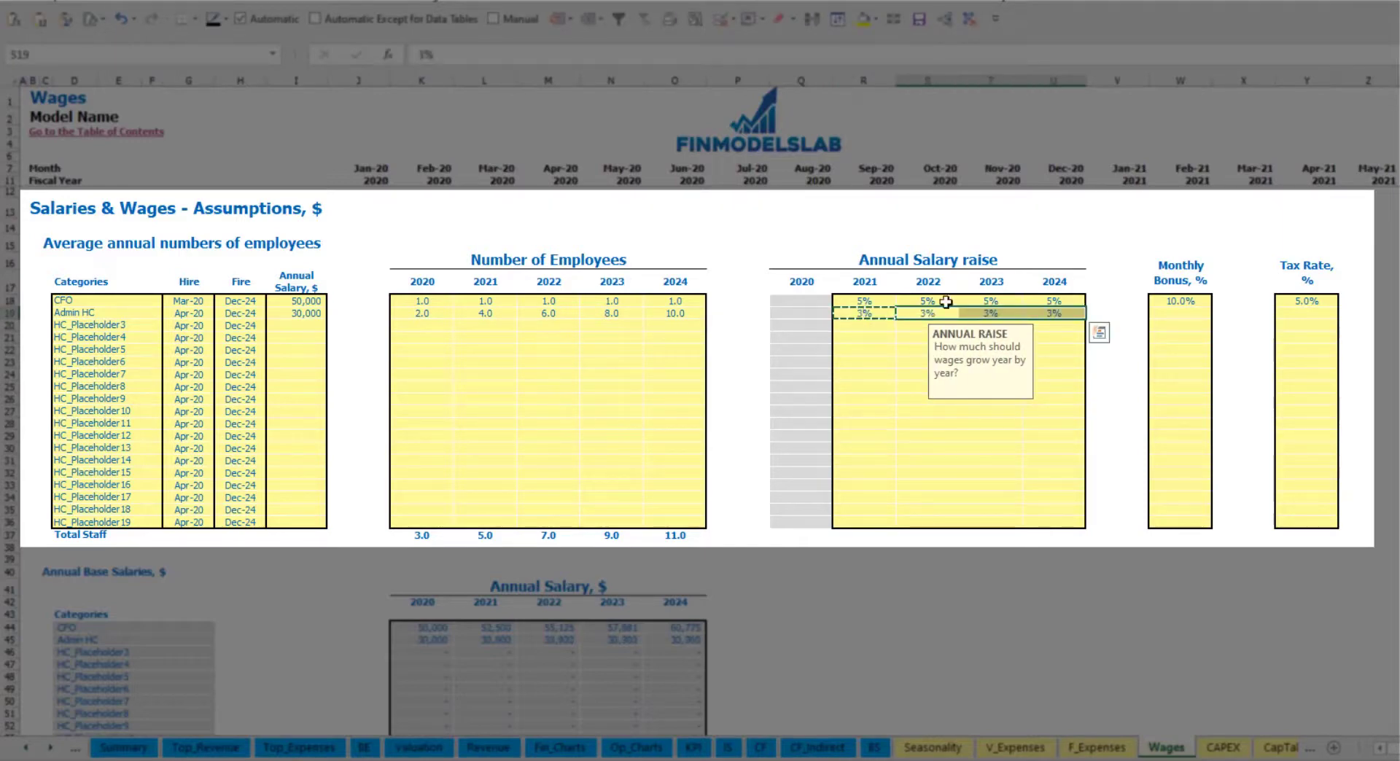
- Set the Admin HC monthly bonus to 5% and tax rate to 5%
{"action": "left_click", "coordinate": [1199, 318]}
{"action": "type", "text": "5"}
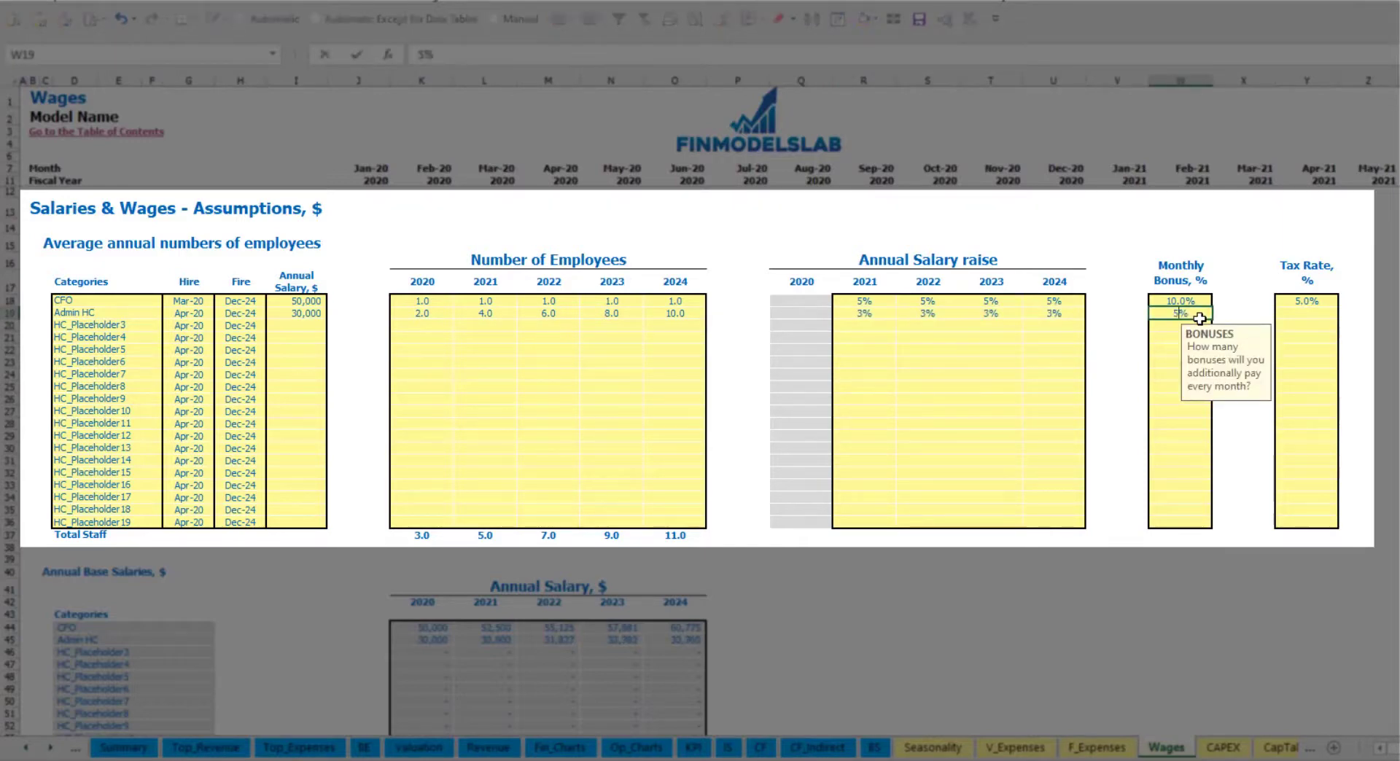
{"action": "key", "text": "Tab"}
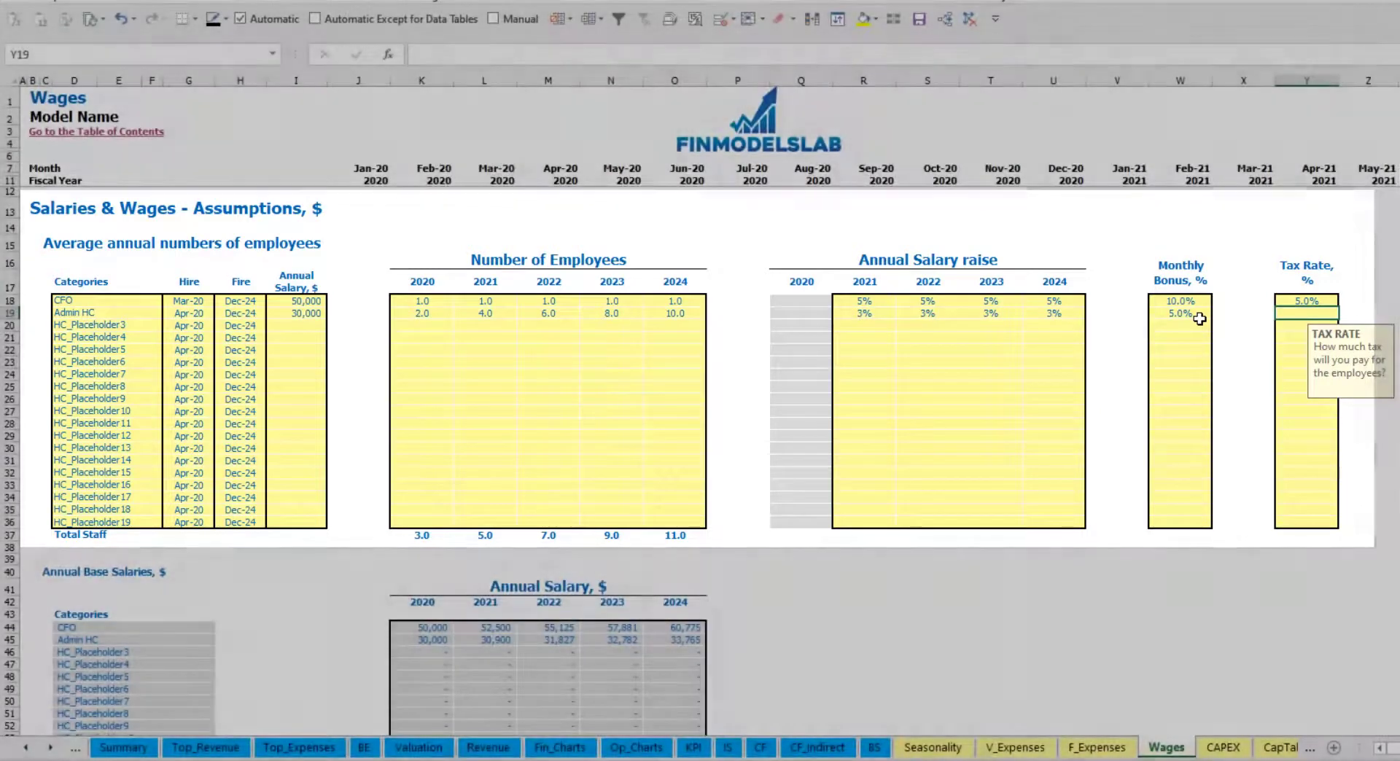
{"action": "type", "text": "5"}
{"action": "key", "text": "Return"}
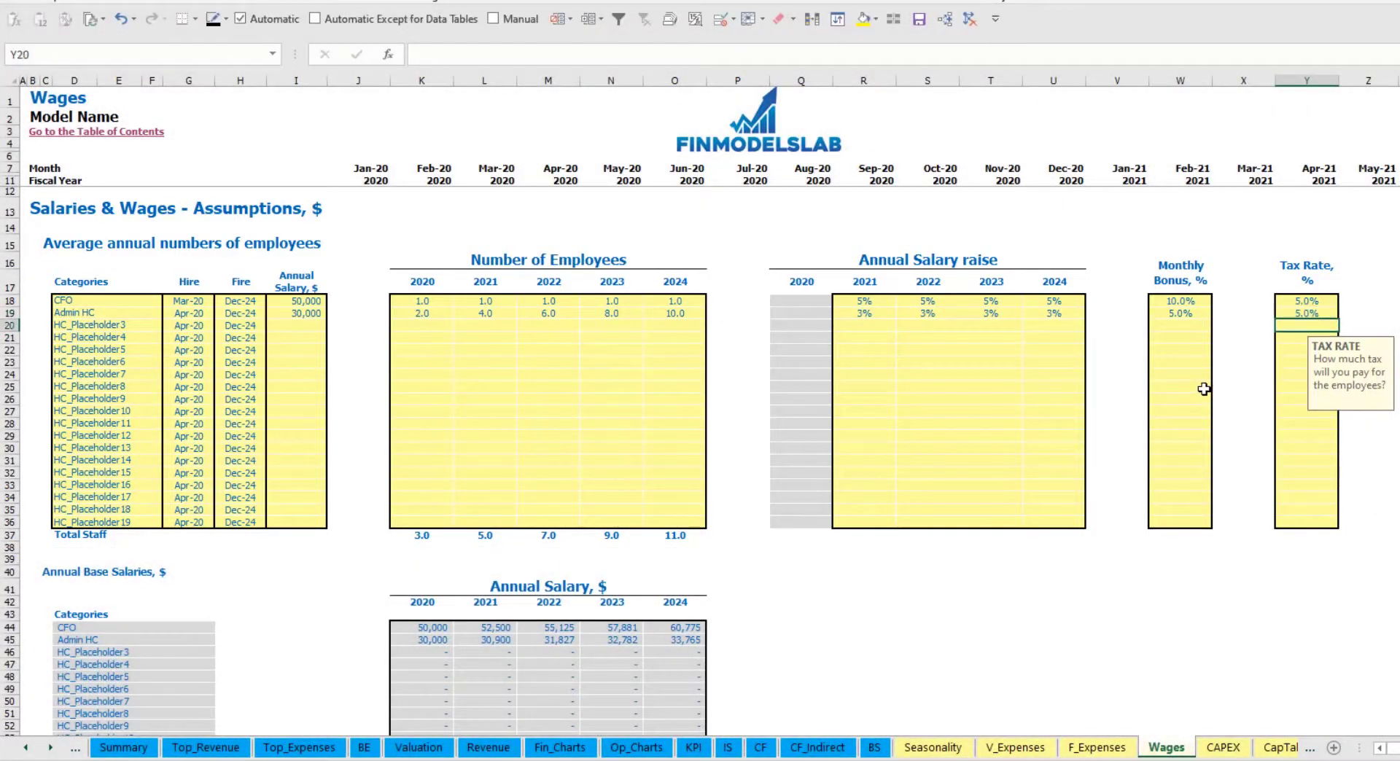
- Examine how the monthly Admin HC headcount in the Total Staff Numbers table develops from 2020 to 2024
{"action": "scroll", "coordinate": [536, 453], "scroll_direction": "down", "scroll_amount": 13}
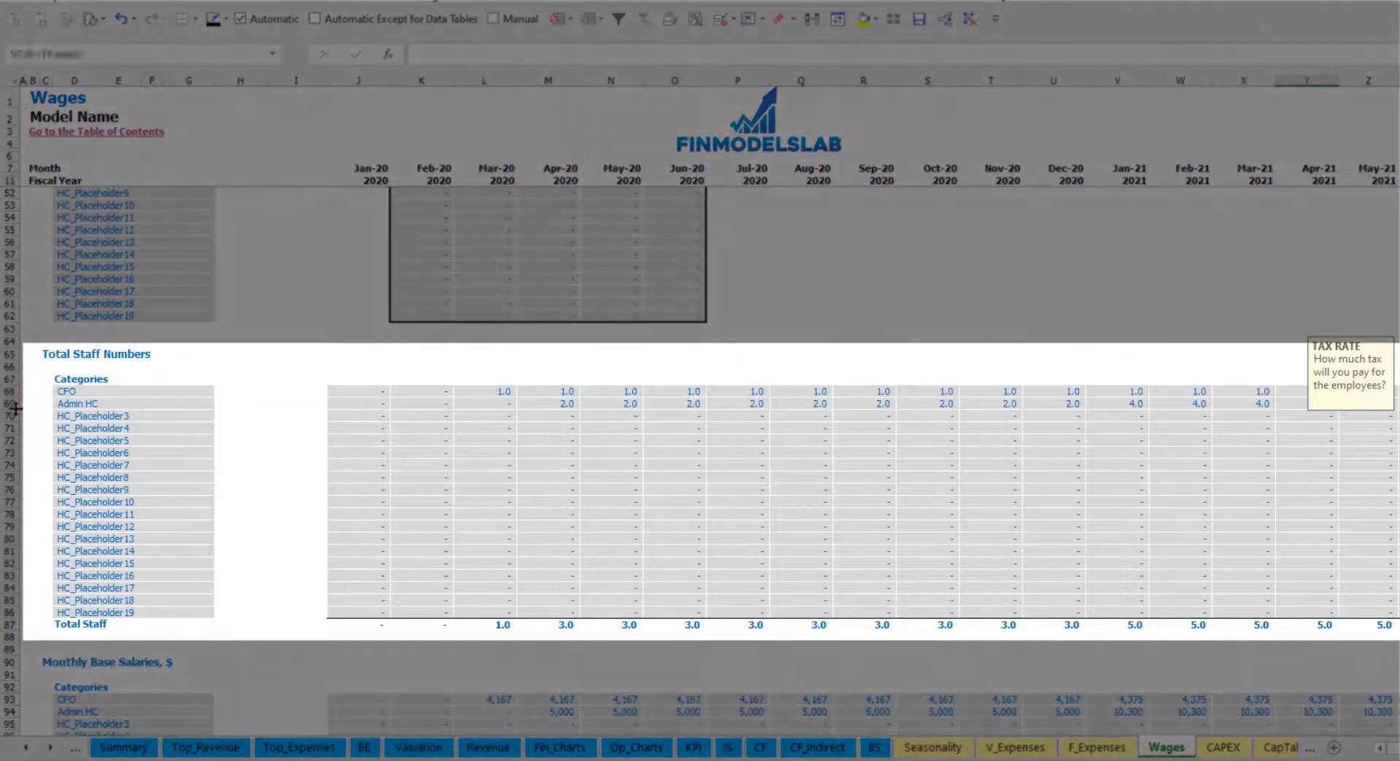
{"action": "left_click", "coordinate": [13, 403]}
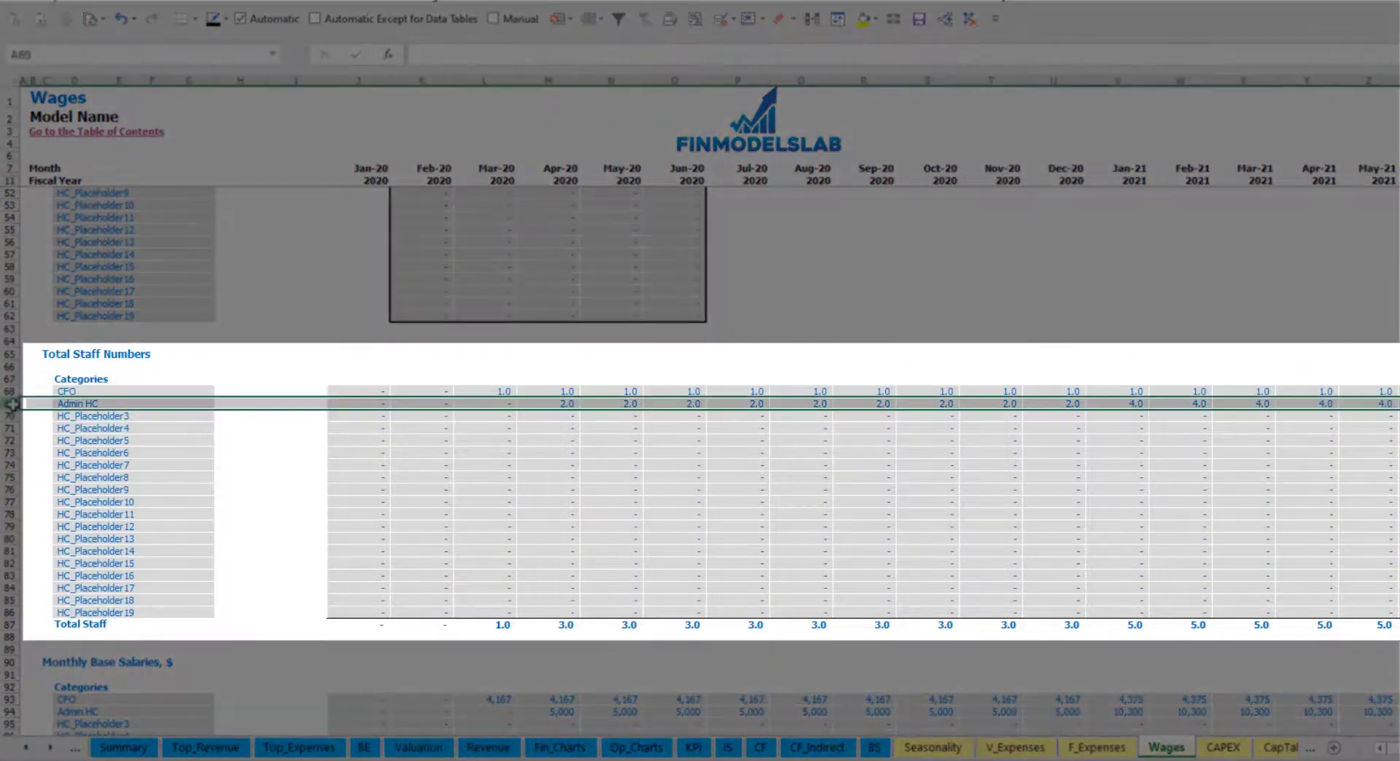
{"action": "left_click", "coordinate": [562, 401]}
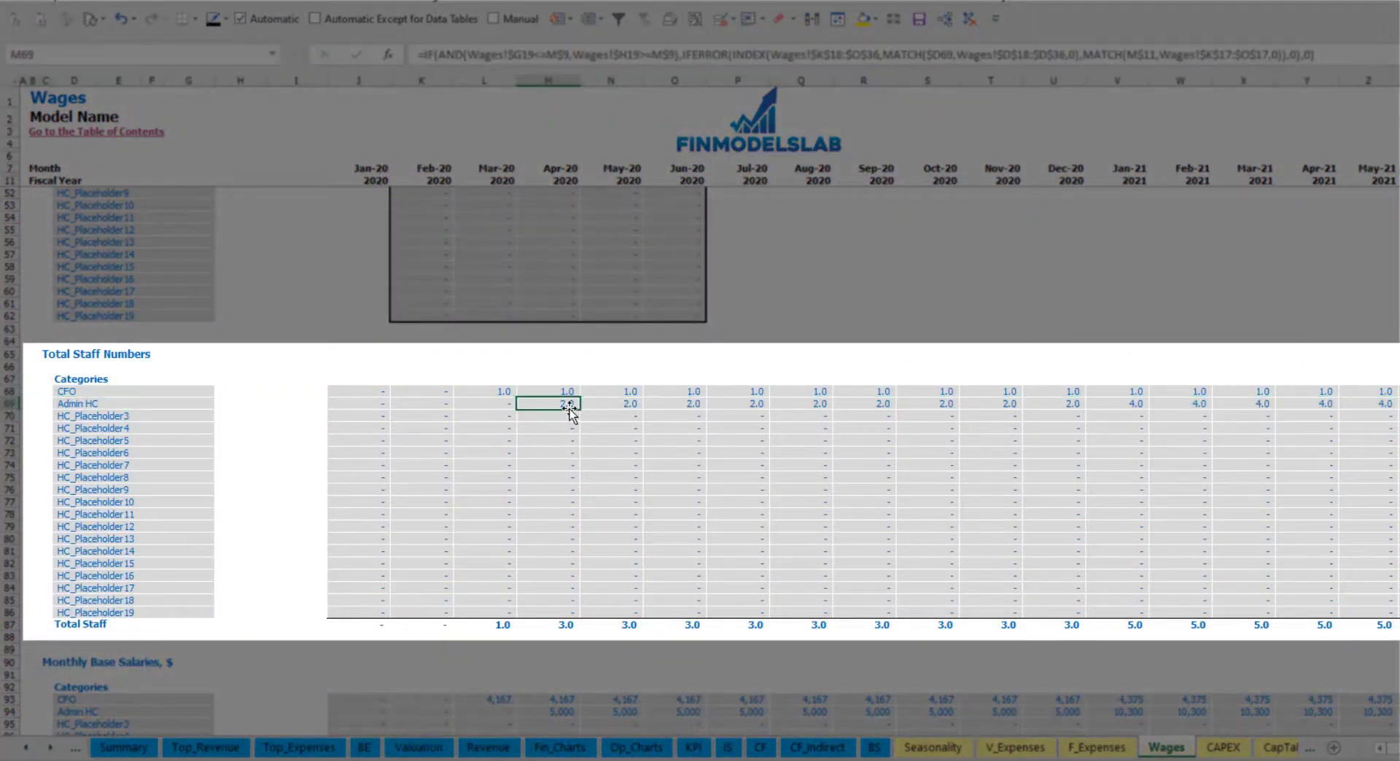
{"action": "left_click_drag", "start_coordinate": [580, 409], "coordinate": [1068, 403]}
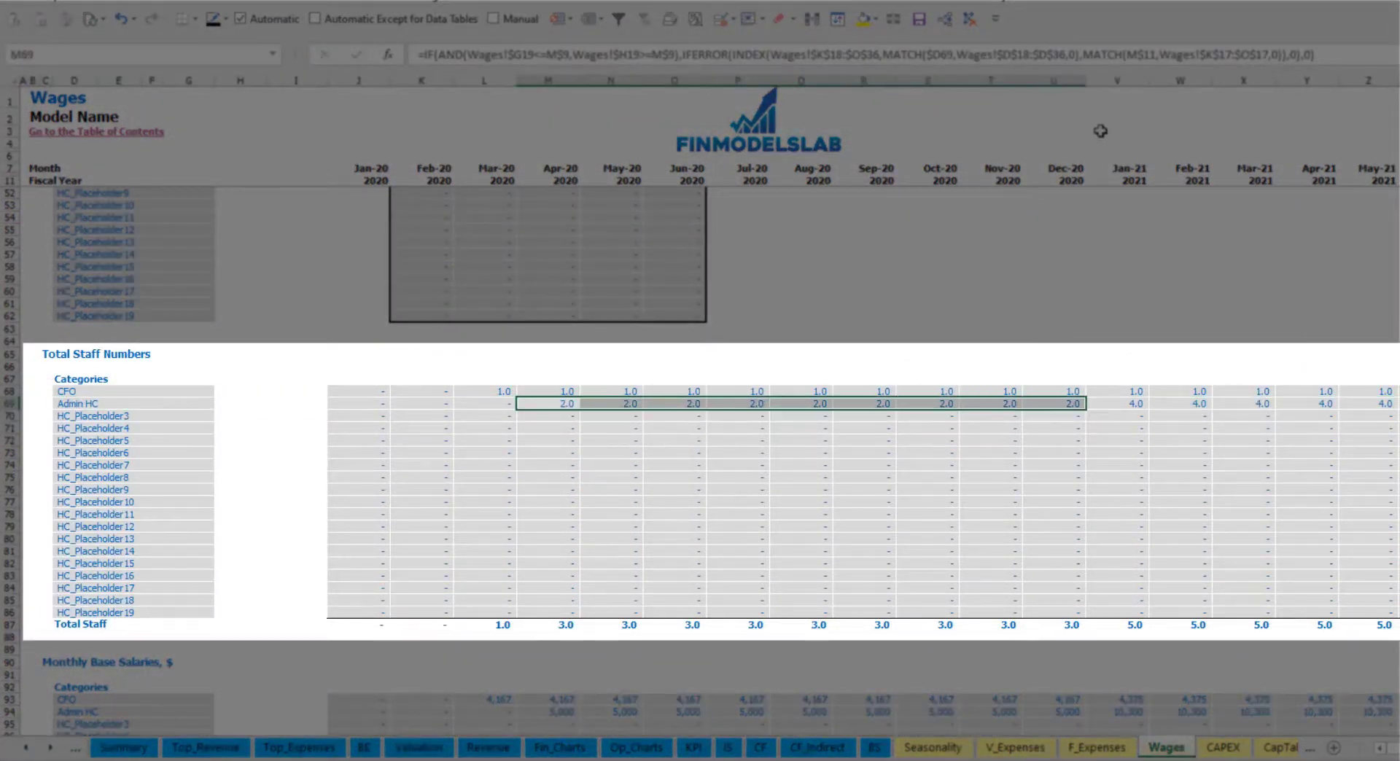
{"action": "left_click", "coordinate": [1139, 403]}
{"action": "left_click_drag", "start_coordinate": [1140, 400], "coordinate": [1396, 403]}
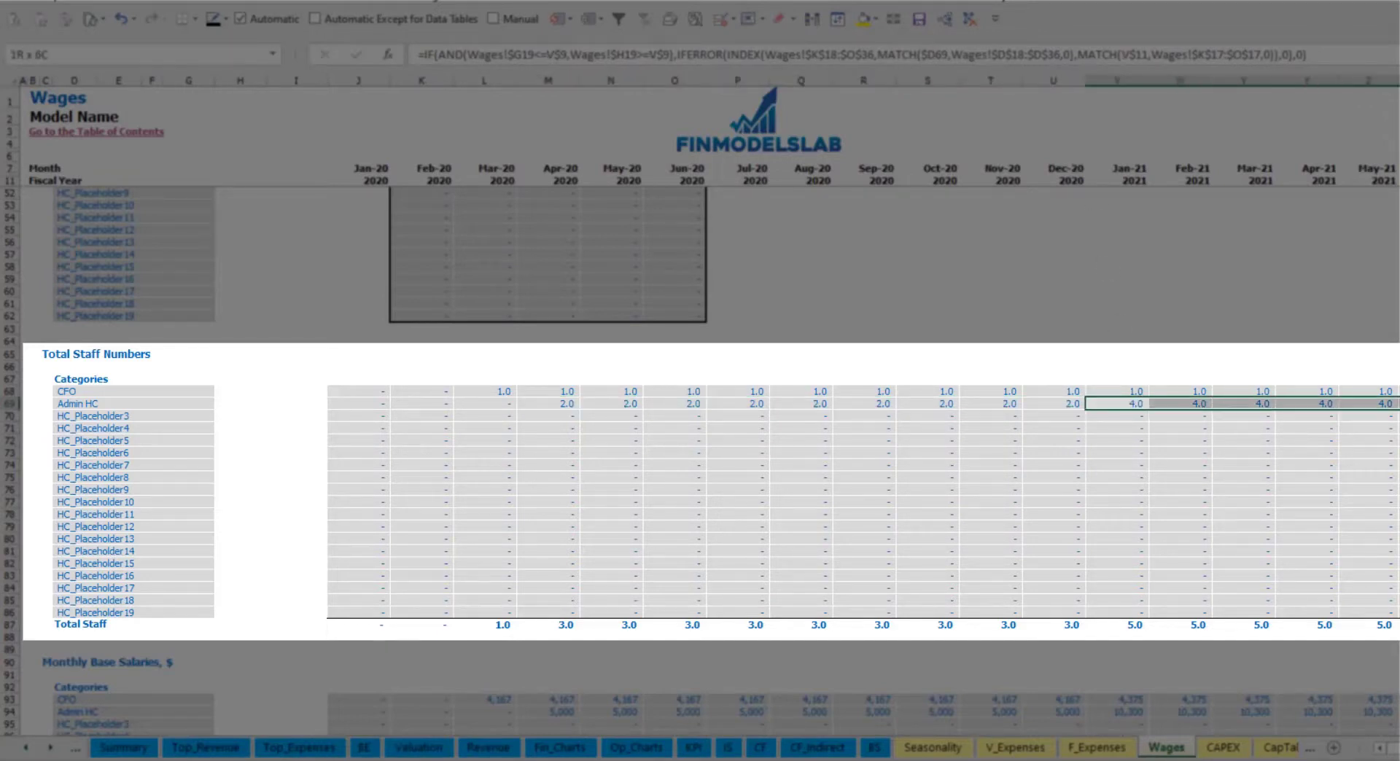
{"action": "scroll", "coordinate": [700, 408], "scroll_direction": "right", "scroll_amount": 10}
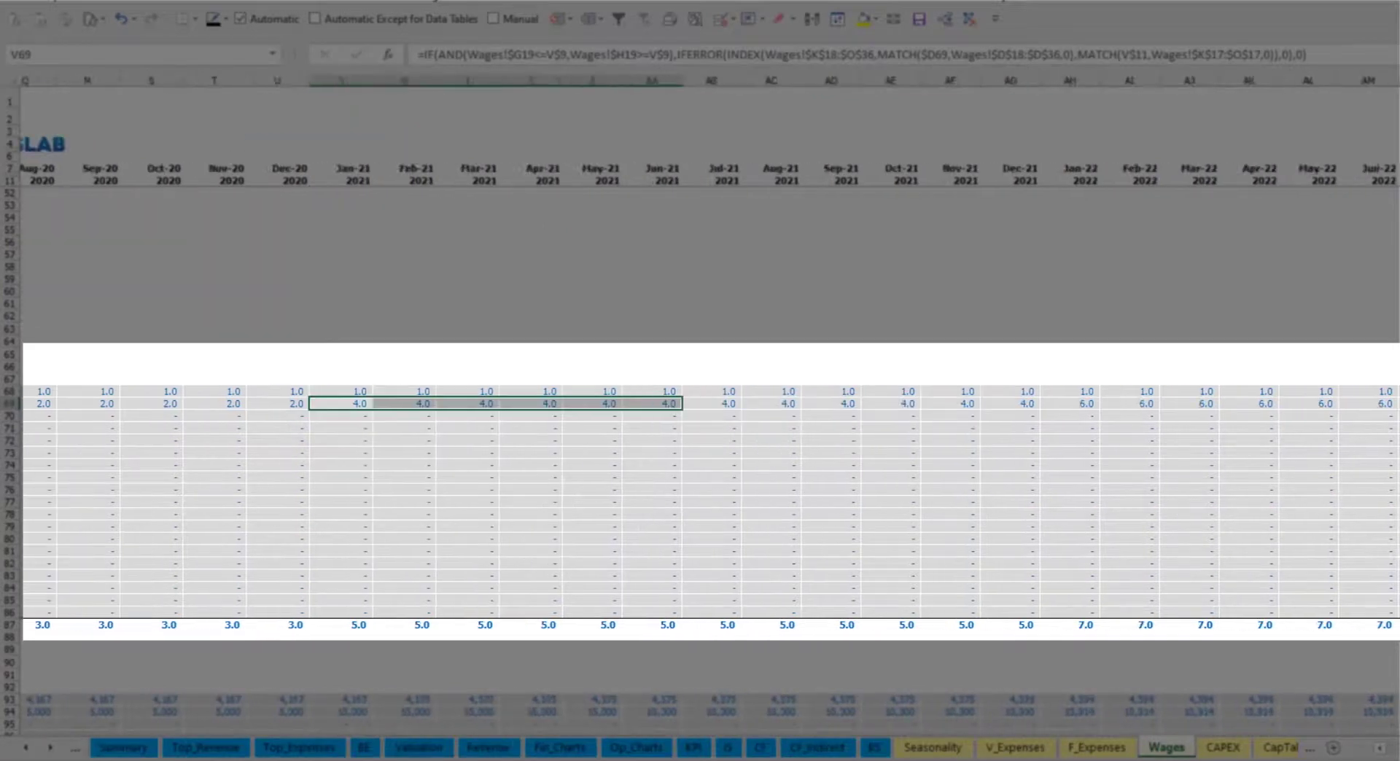
{"action": "left_click", "coordinate": [1287, 405]}
{"action": "scroll", "coordinate": [700, 408], "scroll_direction": "right", "scroll_amount": 5}
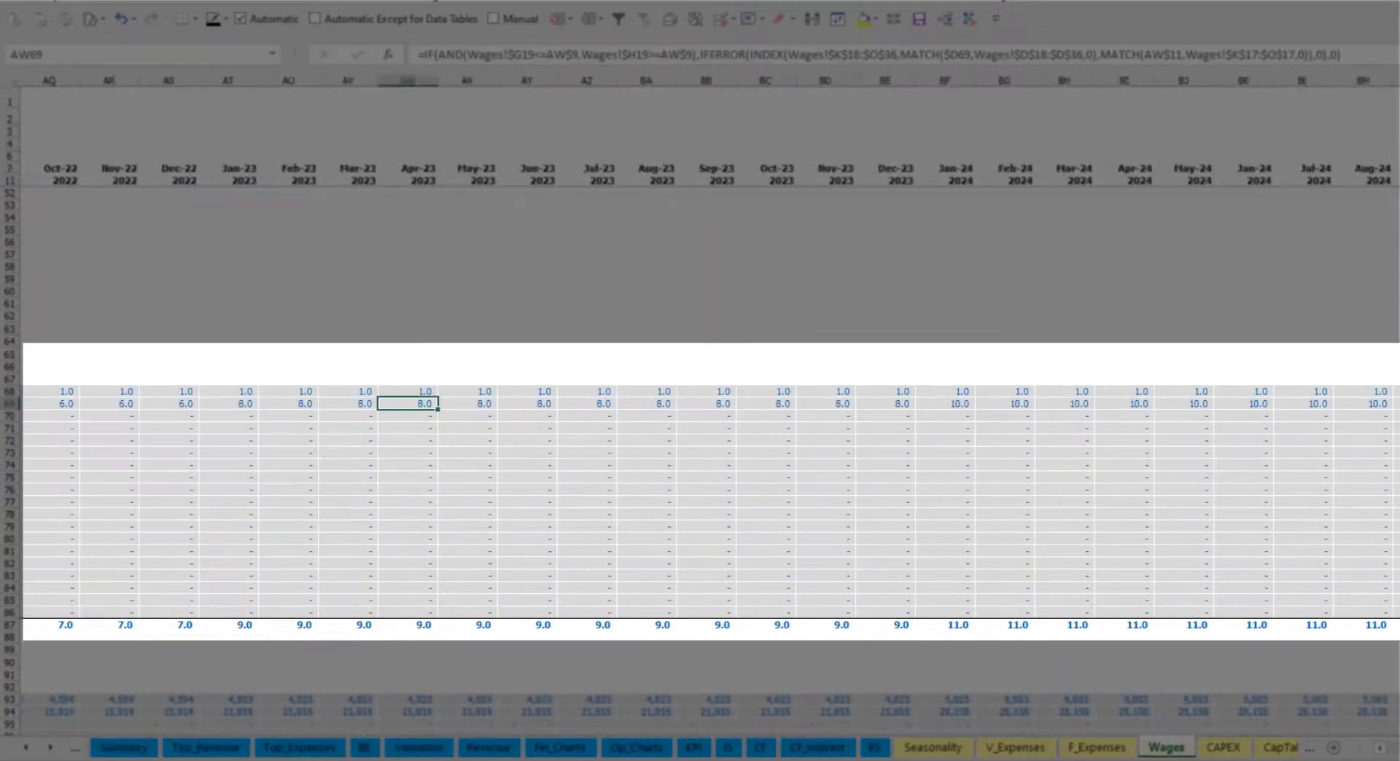
{"action": "scroll", "coordinate": [700, 408], "scroll_direction": "left", "scroll_amount": 14}
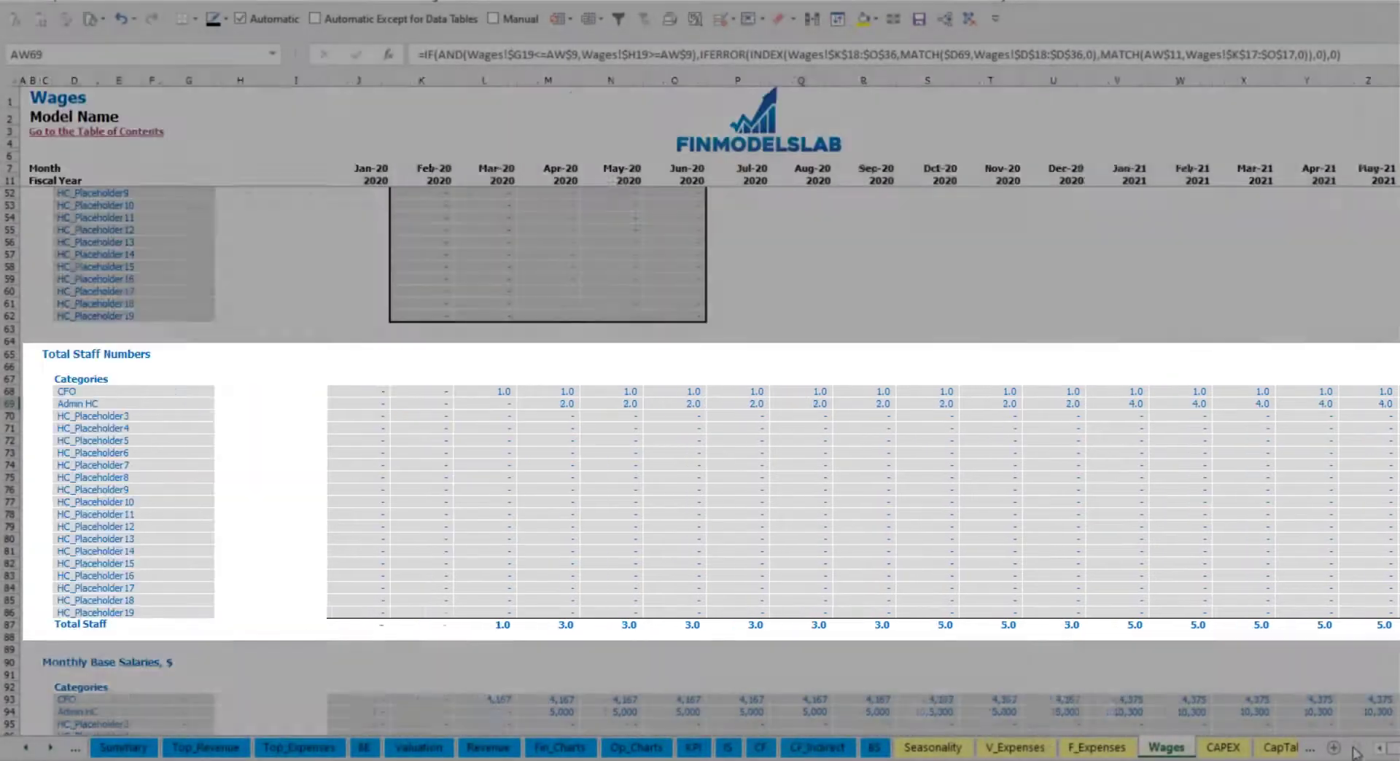
- Compare the Admin HC monthly base salaries for Apr-20 and May-21 with the matching staff numbers
{"action": "scroll", "coordinate": [91, 632], "scroll_direction": "down", "scroll_amount": 3}
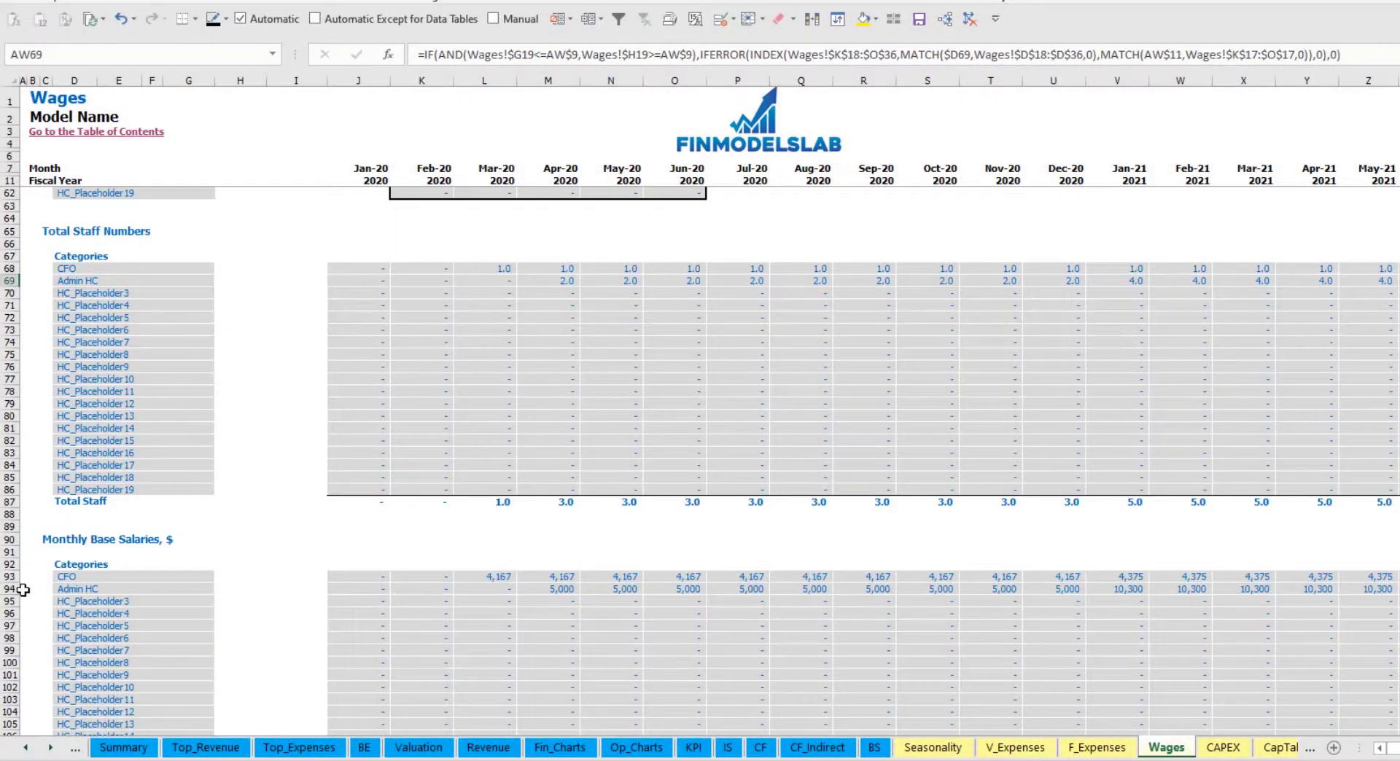
{"action": "left_click", "coordinate": [10, 589]}
{"action": "left_click", "coordinate": [554, 589]}
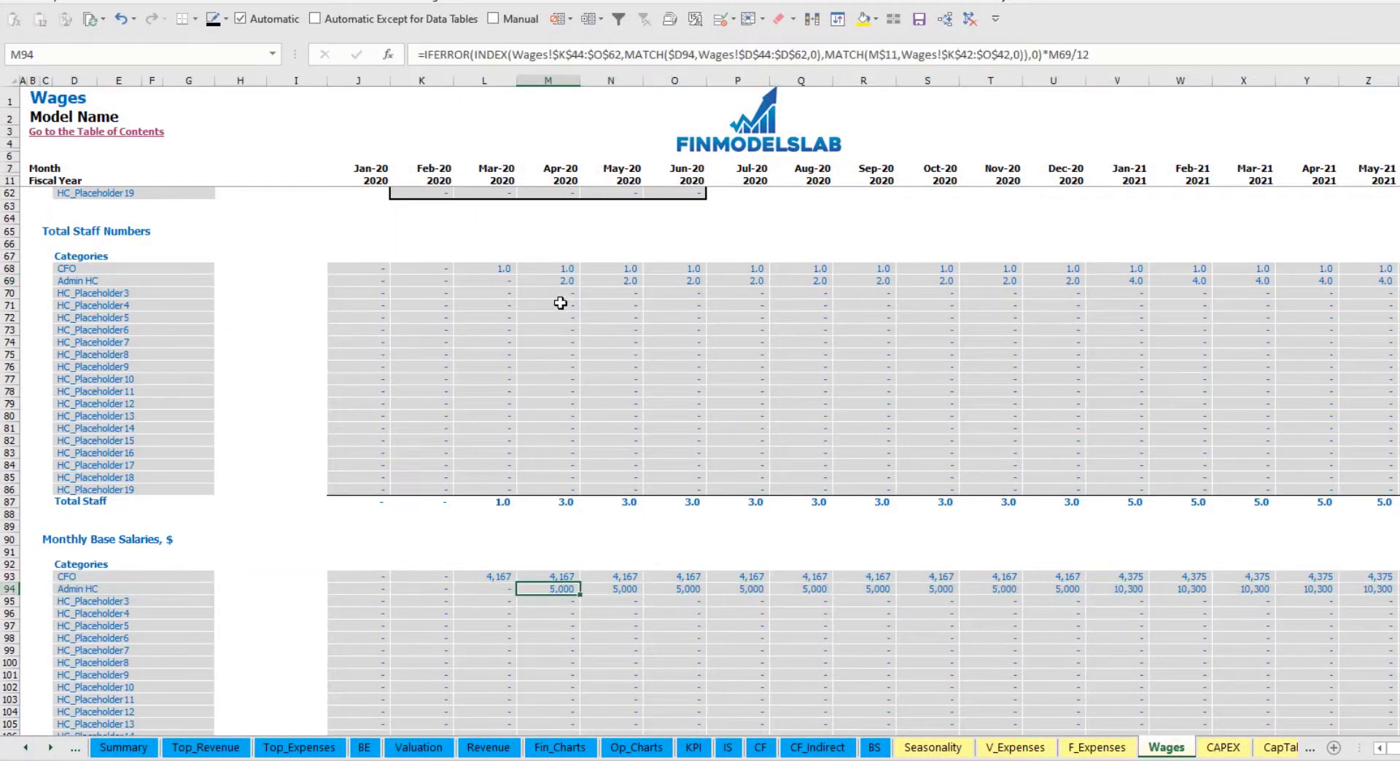
{"action": "key", "text": "ctrl+bracketleft"}
{"action": "left_click", "coordinate": [1370, 281]}
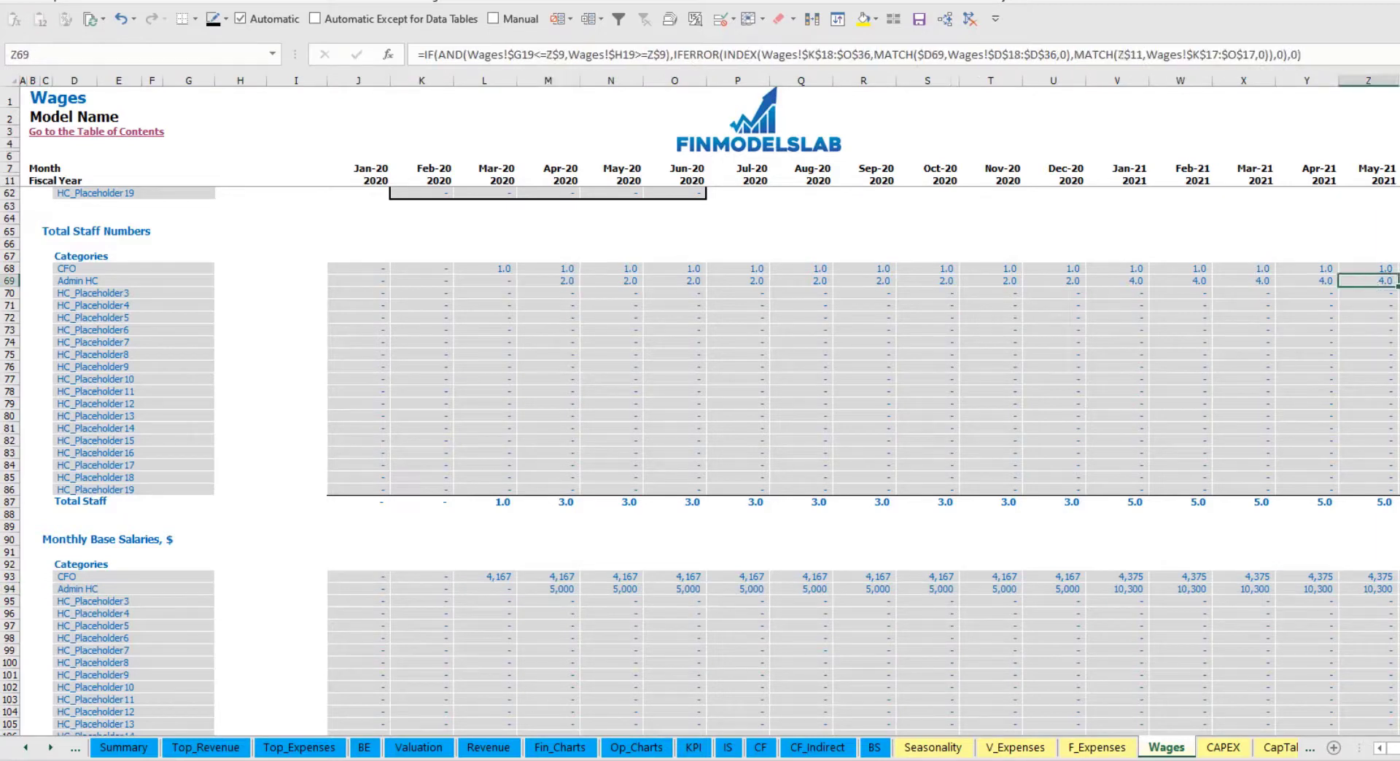
{"action": "left_click", "coordinate": [1389, 590]}
- Review the Admin HC amounts and totals in the Monthly Bonus and Monthly Base Taxes tables
{"action": "scroll", "coordinate": [1116, 628], "scroll_direction": "down", "scroll_amount": 10}
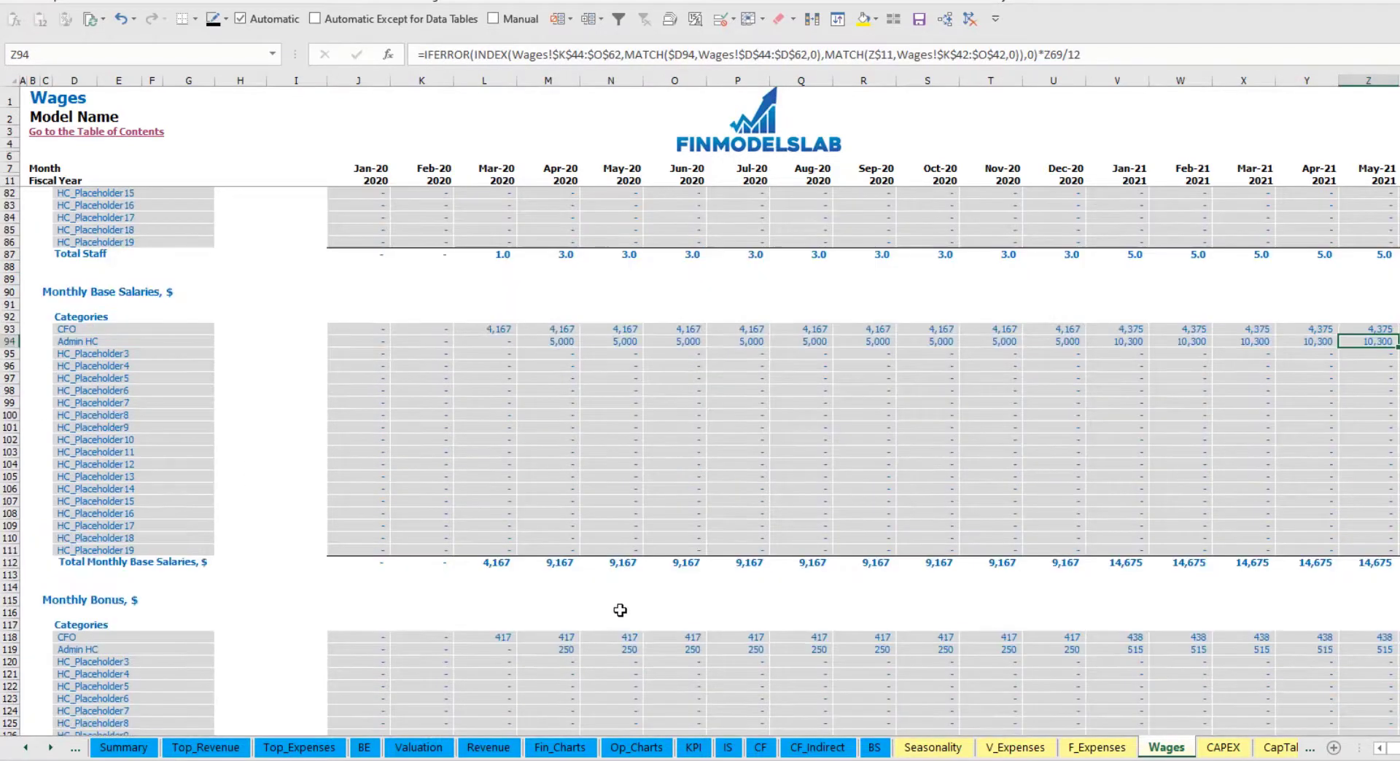
{"action": "scroll", "coordinate": [484, 541], "scroll_direction": "down", "scroll_amount": 7}
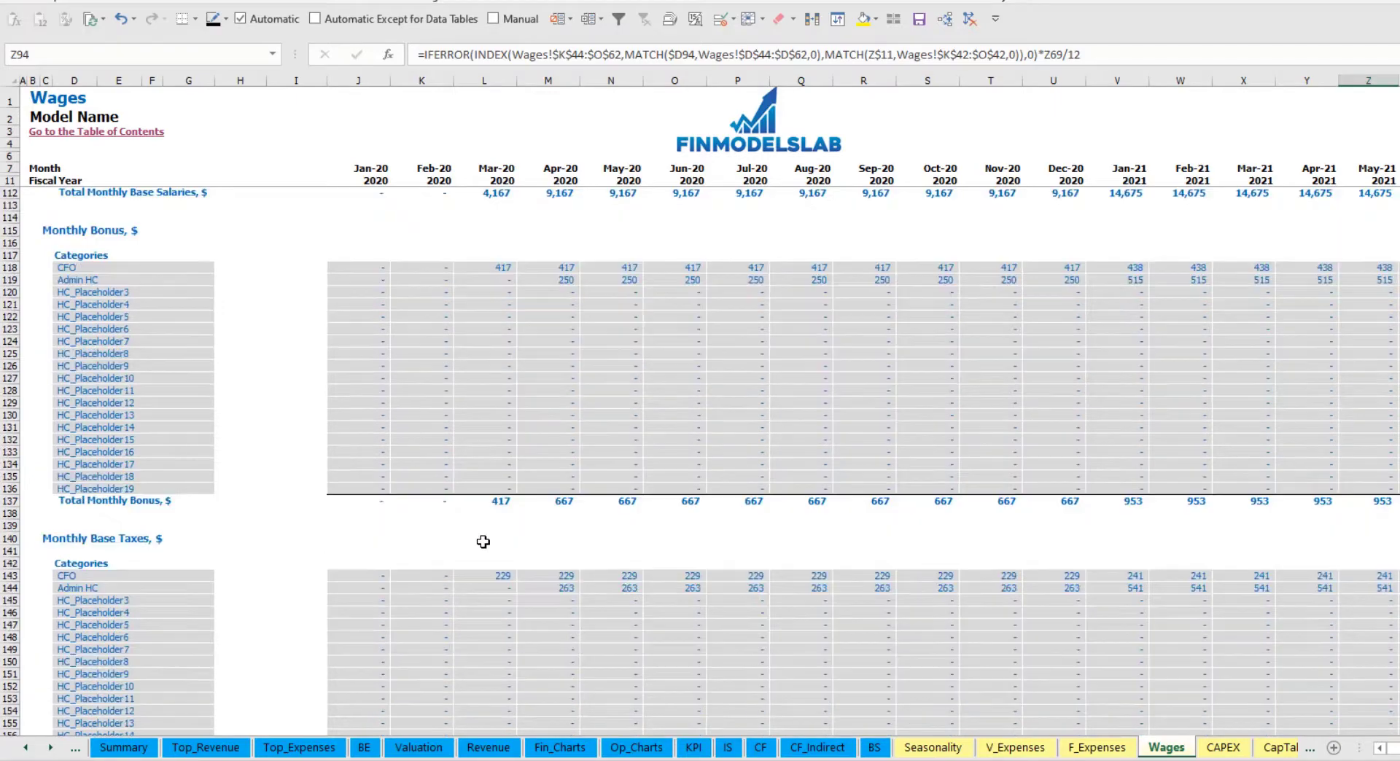
{"action": "scroll", "coordinate": [330, 571], "scroll_direction": "down", "scroll_amount": 3}
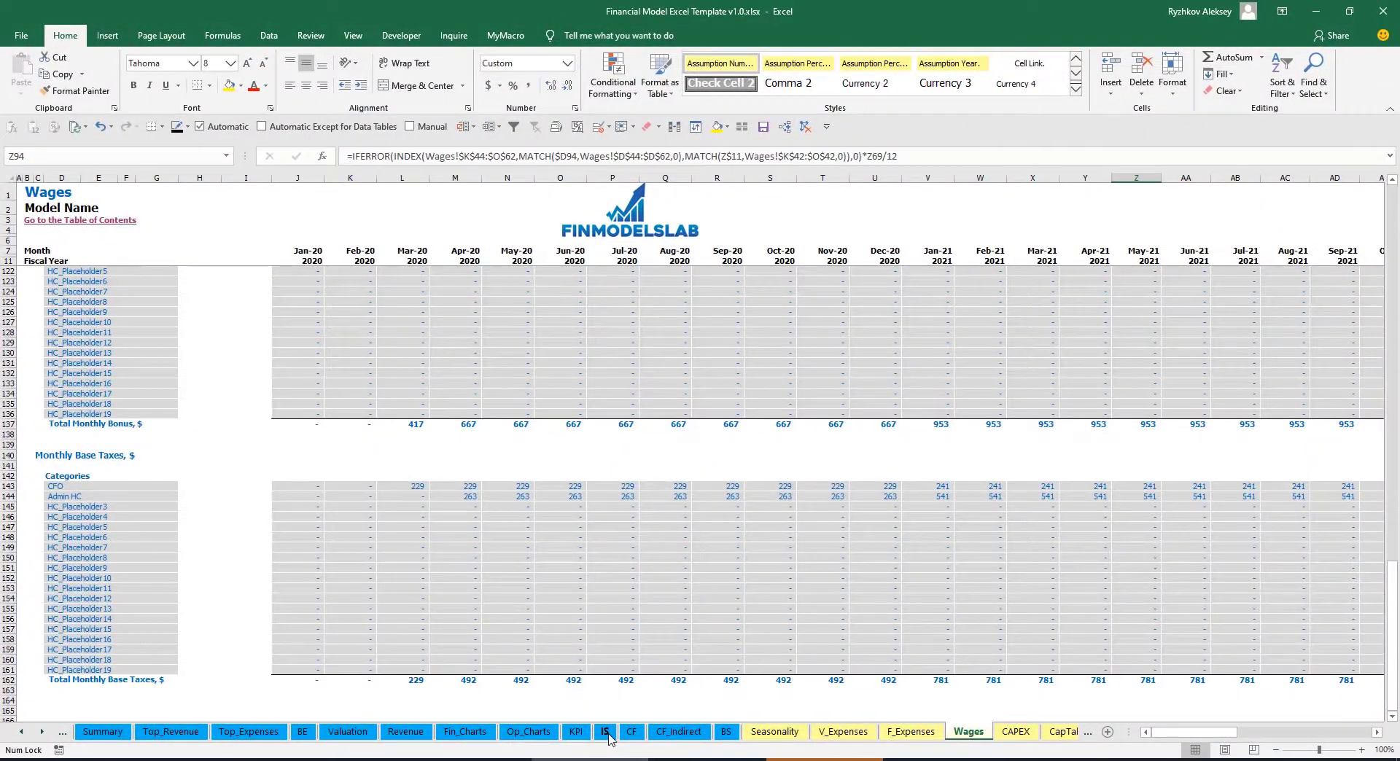
- Expand the Total Salary and Wages group in the Income Statement and review the CFO and Admin HC lines
{"action": "left_click", "coordinate": [606, 731]}
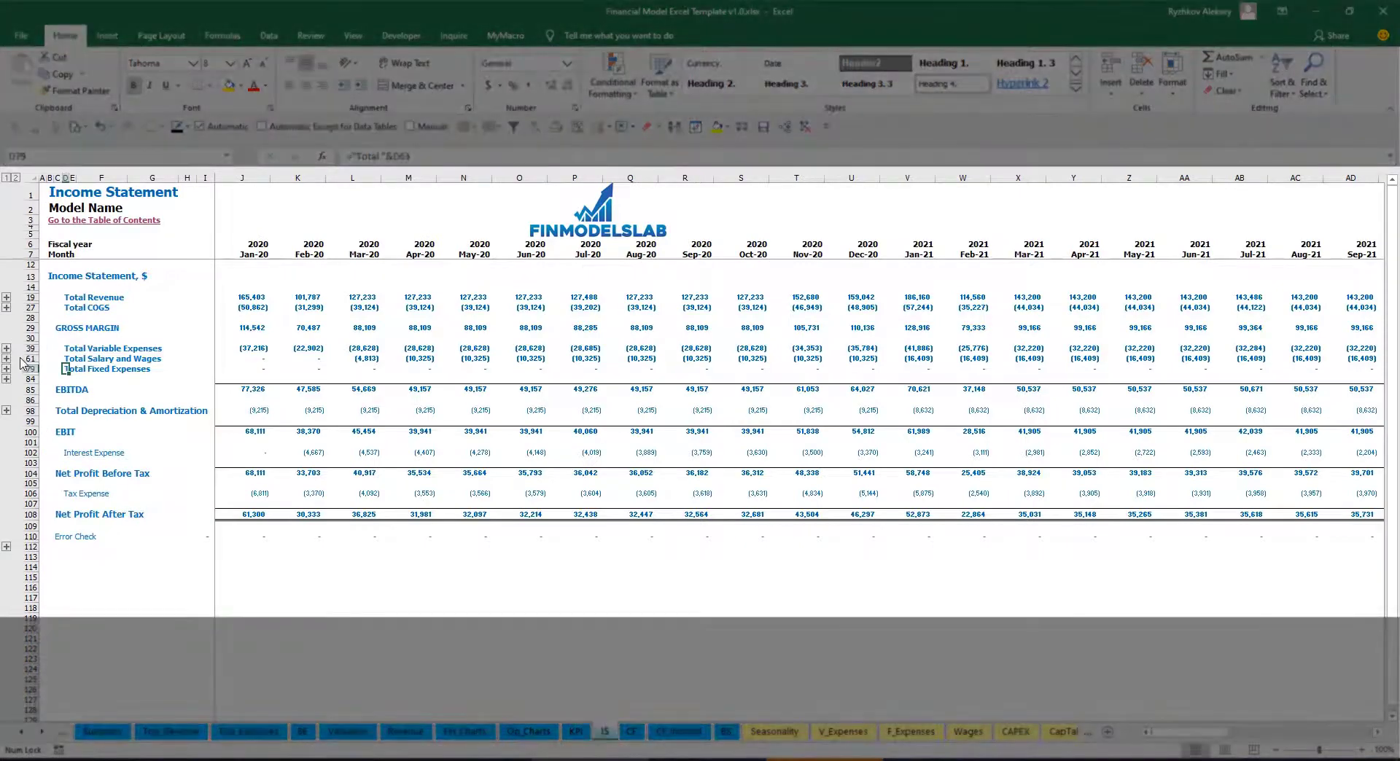
{"action": "left_click", "coordinate": [7, 359]}
{"action": "left_click", "coordinate": [232, 378]}
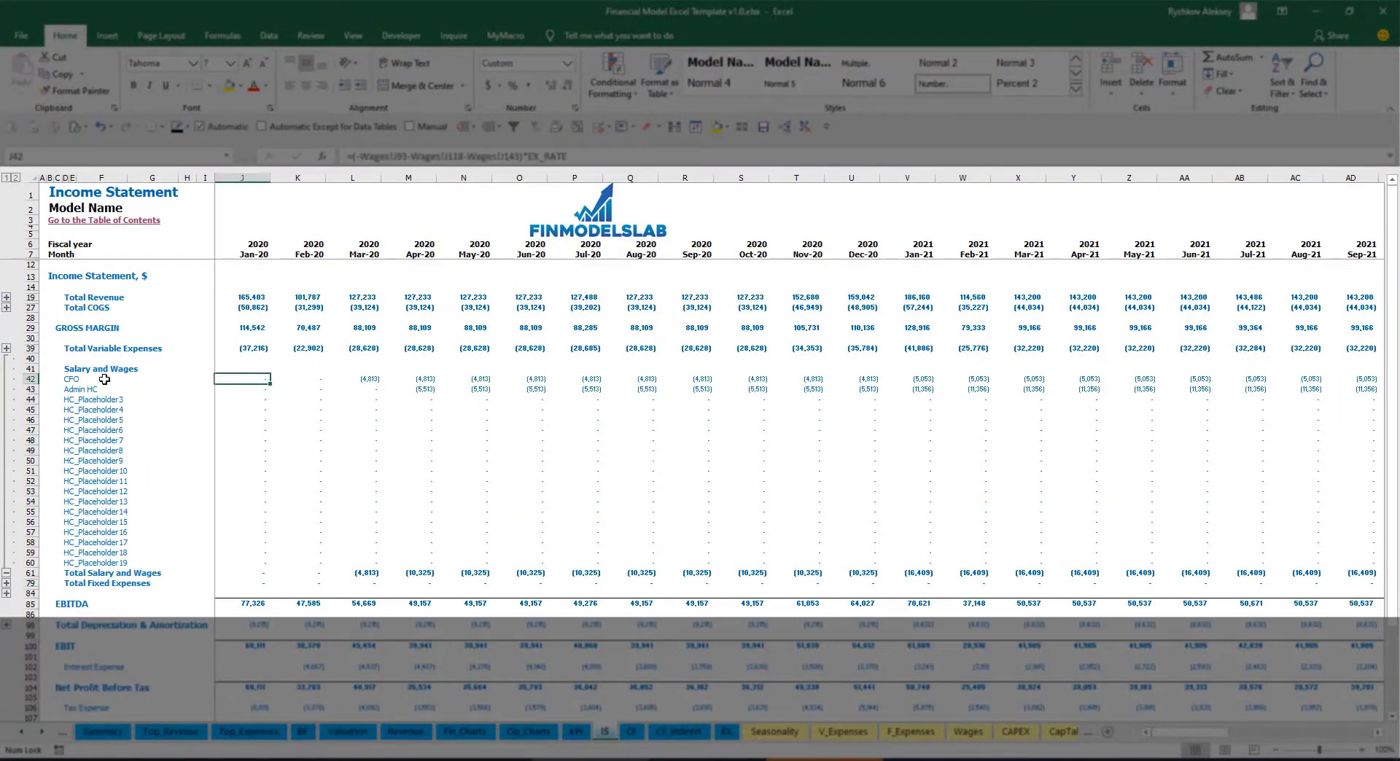
{"action": "left_click_drag", "start_coordinate": [73, 376], "coordinate": [72, 562]}
{"action": "left_click", "coordinate": [126, 388]}
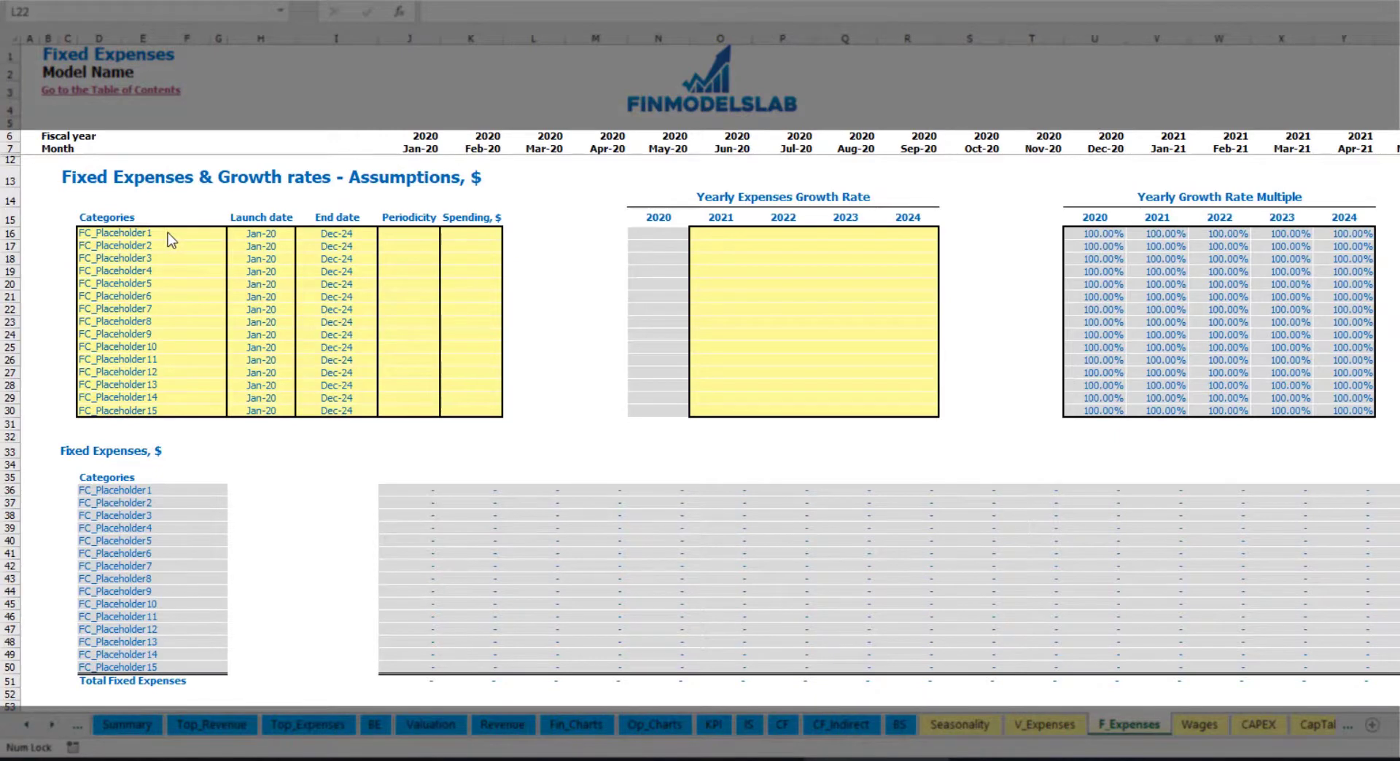
- Name the first fixed expense category on the F_Expenses sheet Utilities
{"action": "left_click", "coordinate": [154, 233]}
{"action": "type", "text": "Utilities"}
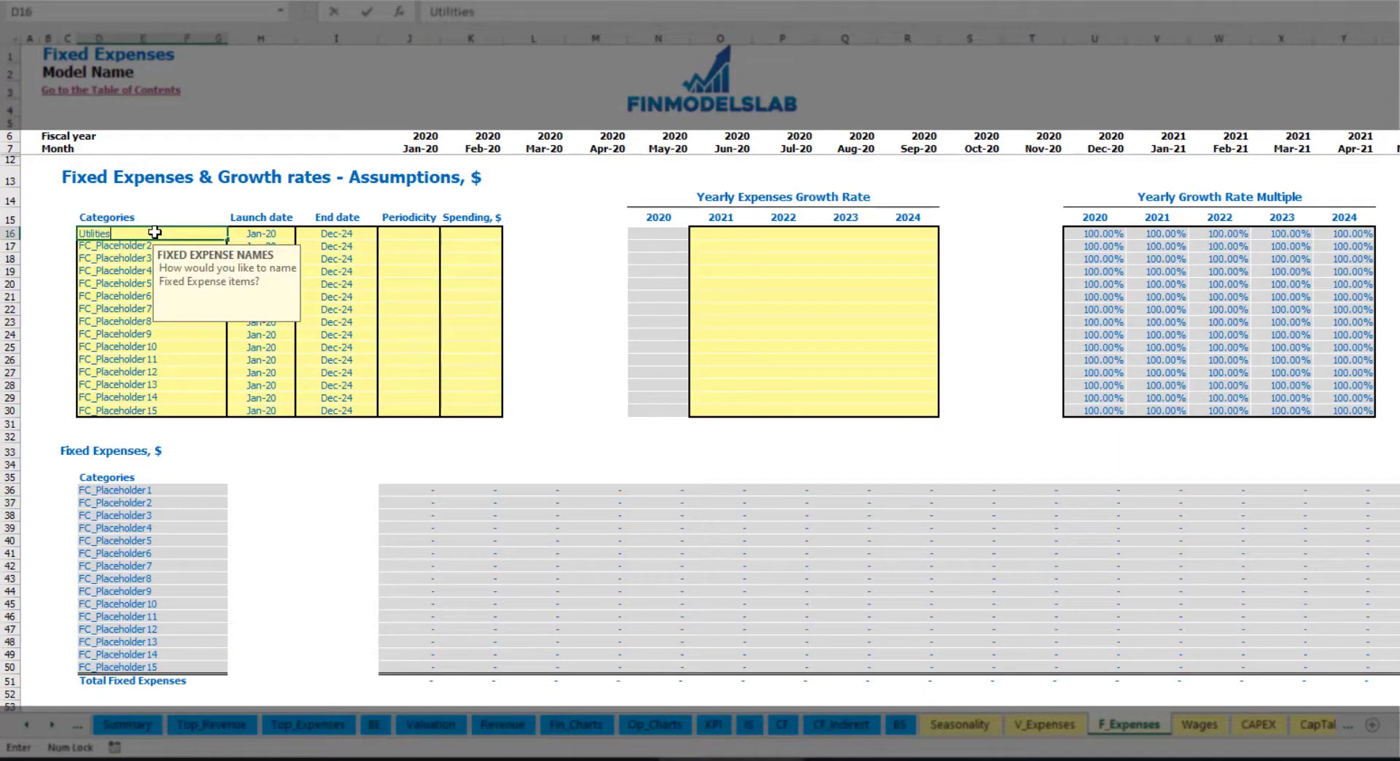
{"action": "key", "text": "Return"}
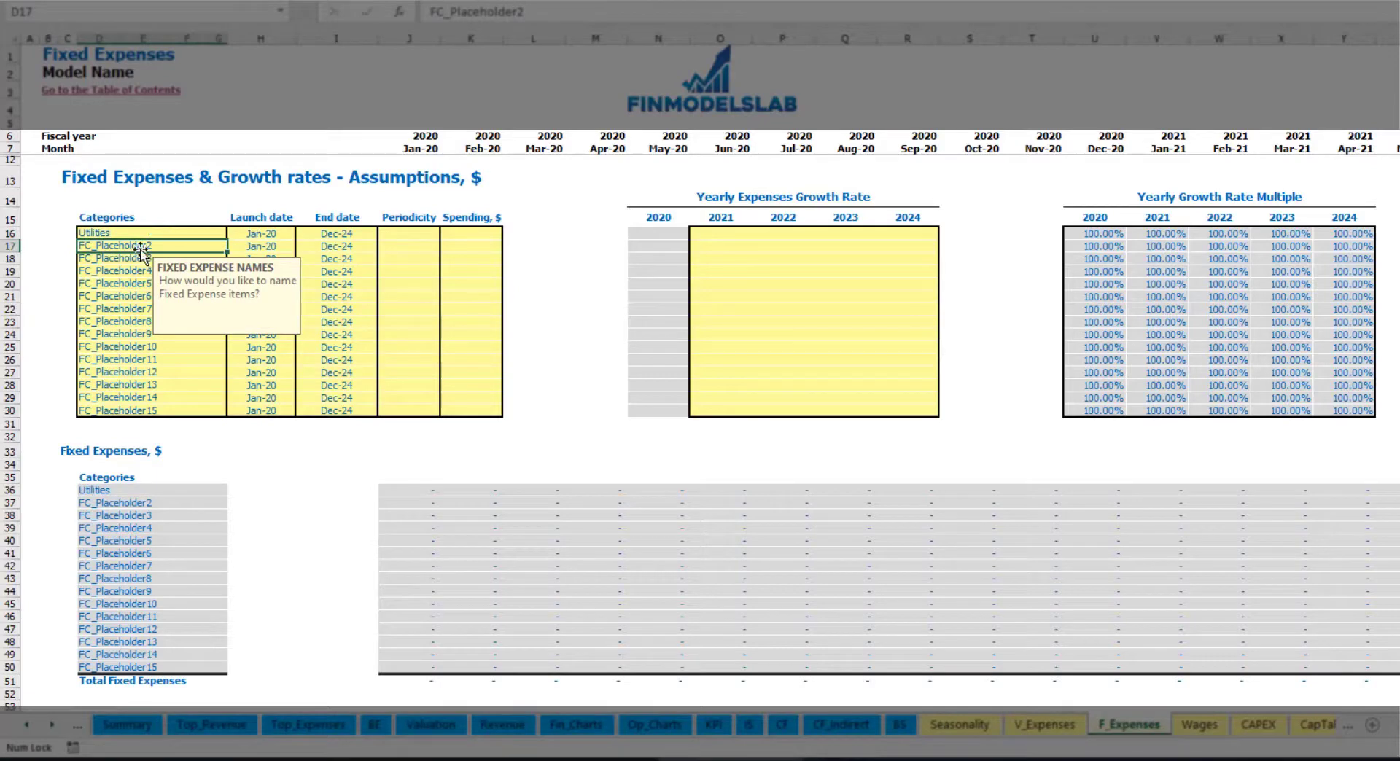
- Set the Utilities launch date to Mar-20 and check its end date against the month timeline
{"action": "left_click", "coordinate": [269, 233]}
{"action": "left_click", "coordinate": [301, 233]}
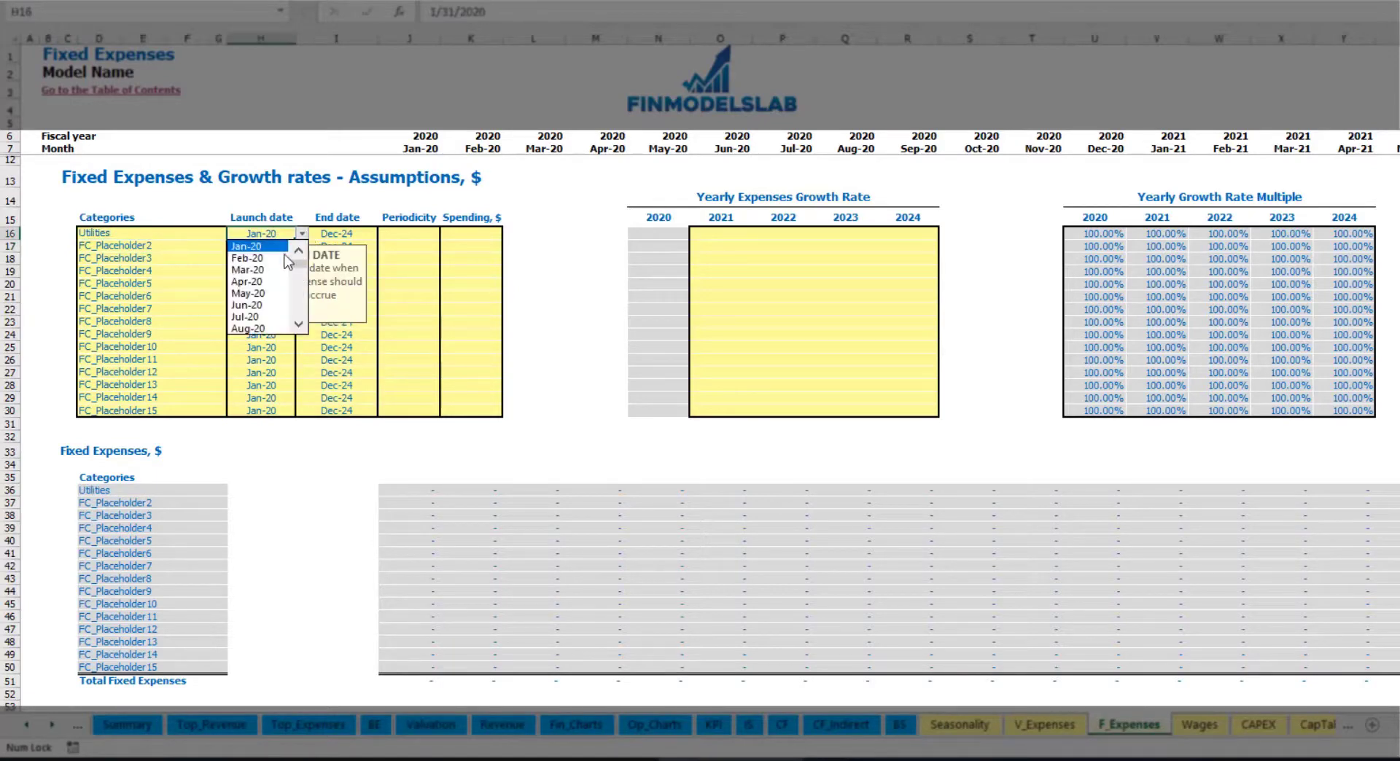
{"action": "left_click", "coordinate": [259, 271]}
{"action": "left_click", "coordinate": [351, 232]}
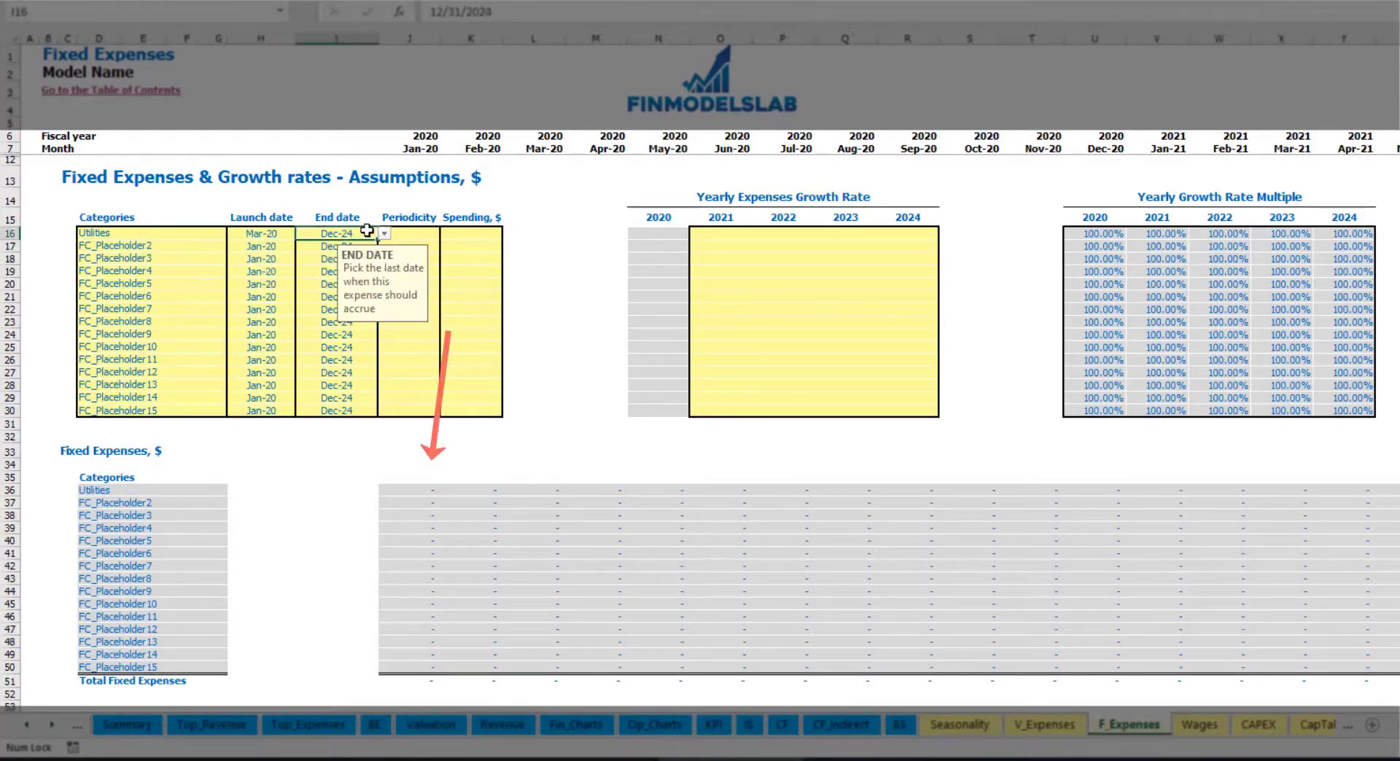
{"action": "left_click", "coordinate": [420, 148]}
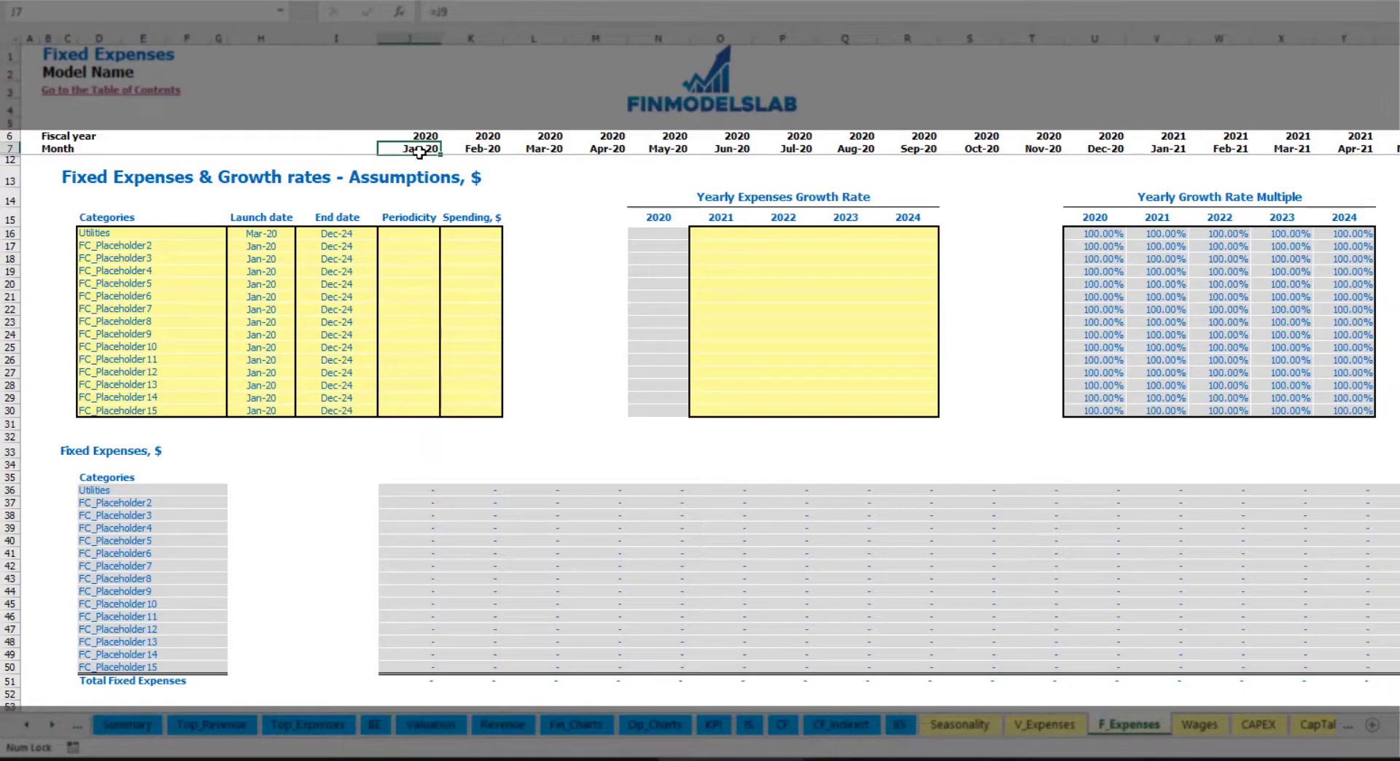
{"action": "key", "text": "ctrl+Right"}
{"action": "key", "text": "ctrl+Left"}
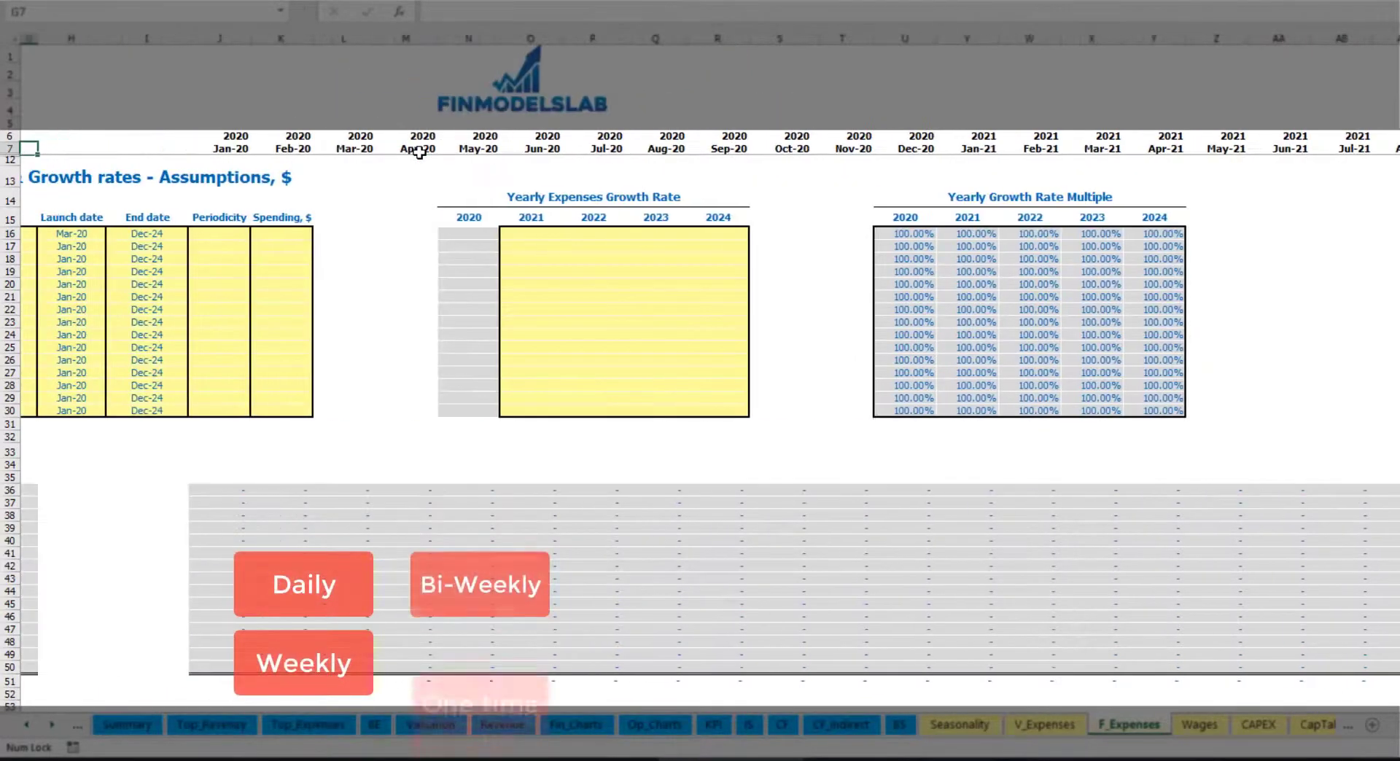
- Set the Utilities expense periodicity to Daily with a spending amount of 50
{"action": "left_click", "coordinate": [420, 234]}
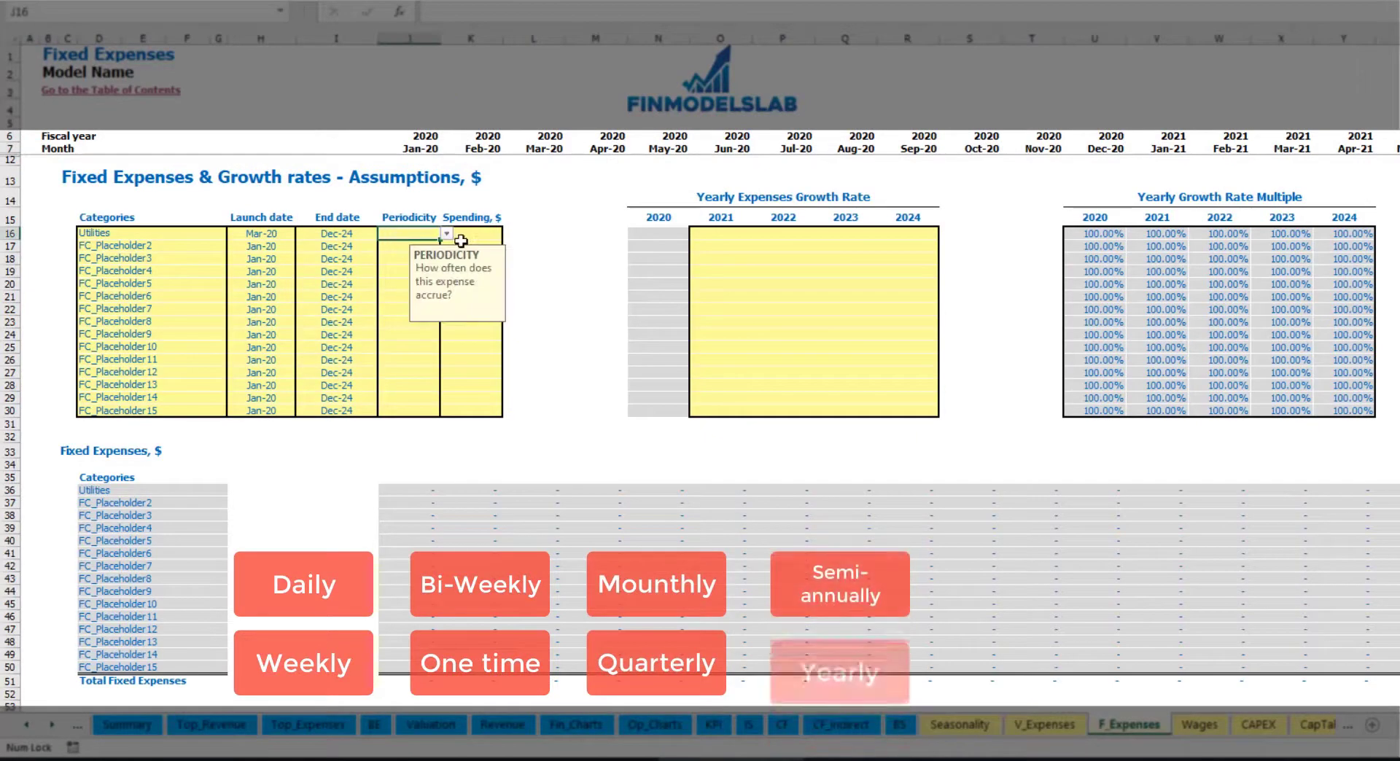
{"action": "left_click", "coordinate": [446, 234]}
{"action": "left_click", "coordinate": [429, 257]}
{"action": "key", "text": "Right"}
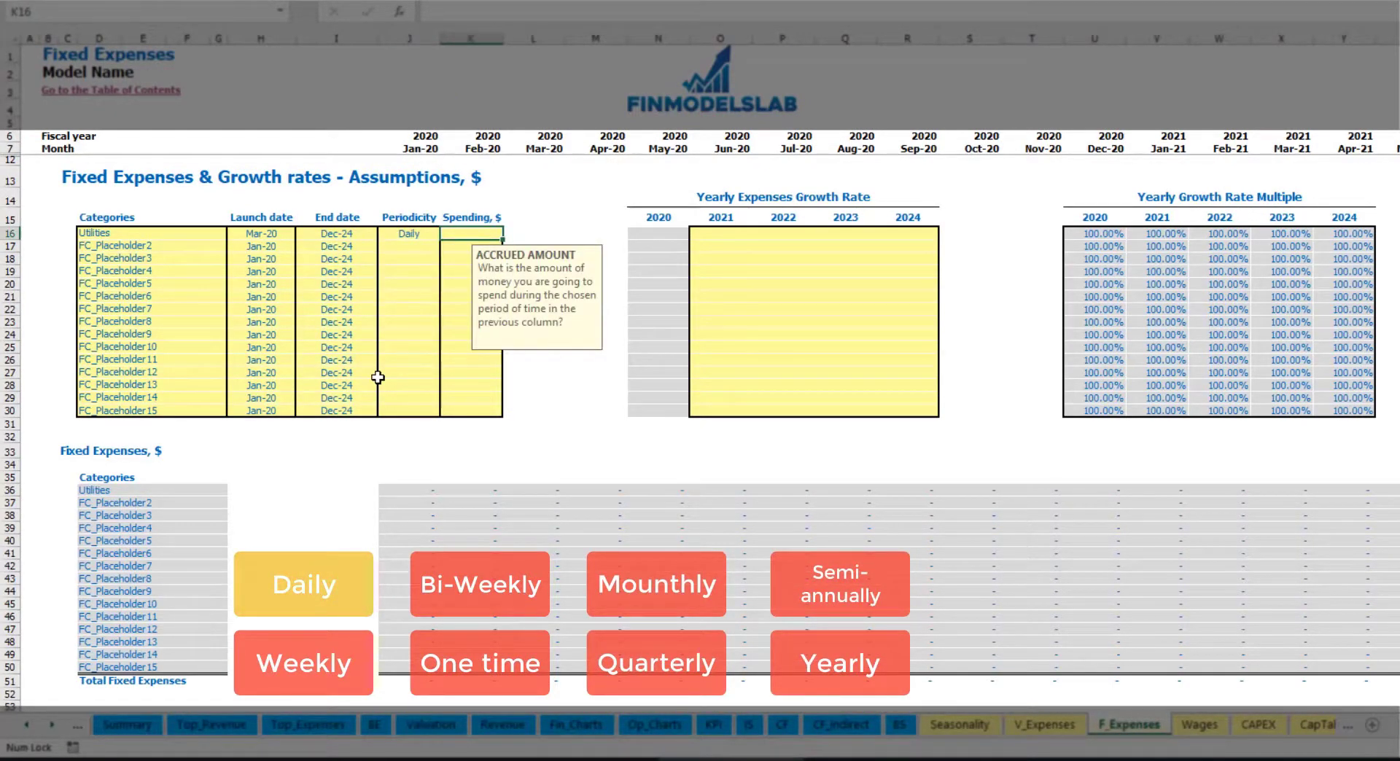
{"action": "type", "text": "50"}
{"action": "key", "text": "Return"}
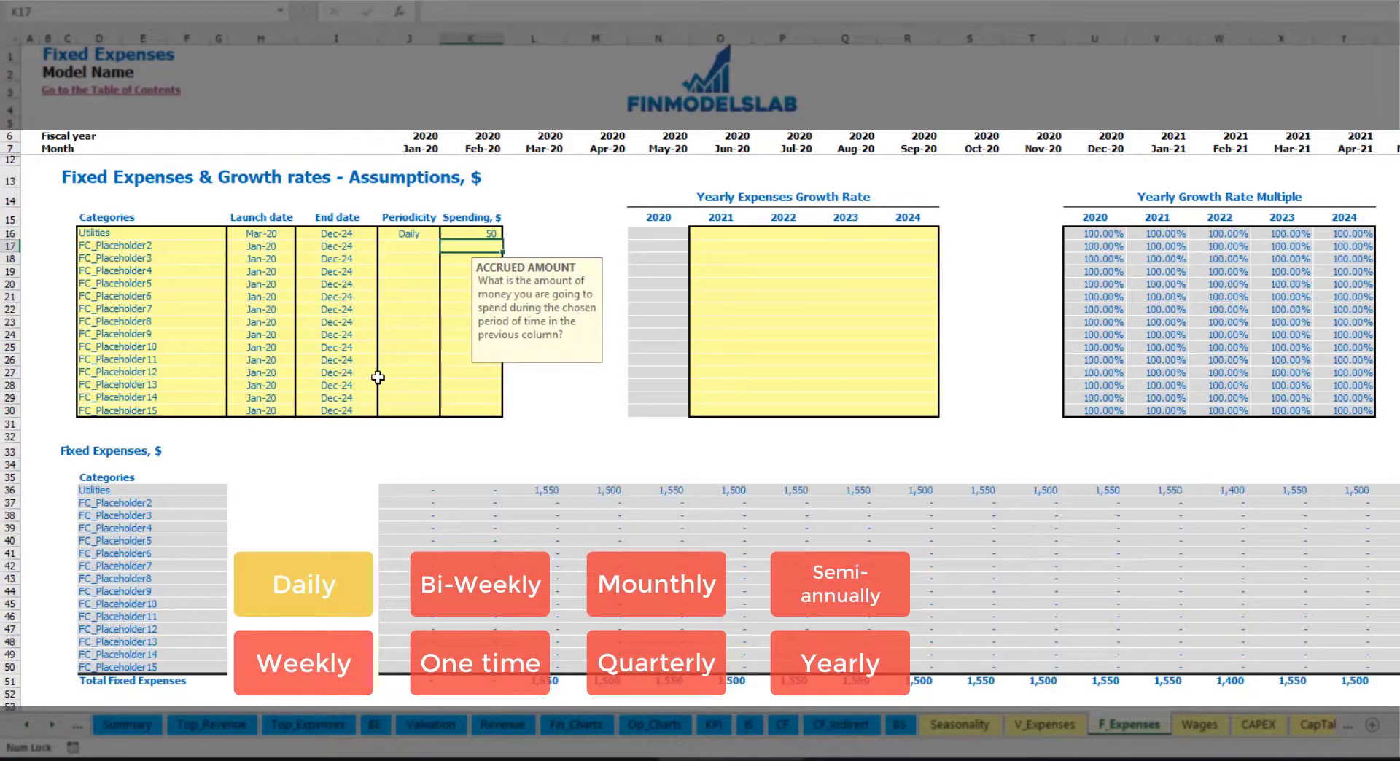
- Compare the calculated Utilities amounts for Mar-20, Apr-20 and May-20 in the Fixed Expenses table
{"action": "left_click", "coordinate": [543, 495]}
{"action": "left_click", "coordinate": [605, 492]}
{"action": "left_click", "coordinate": [680, 491]}
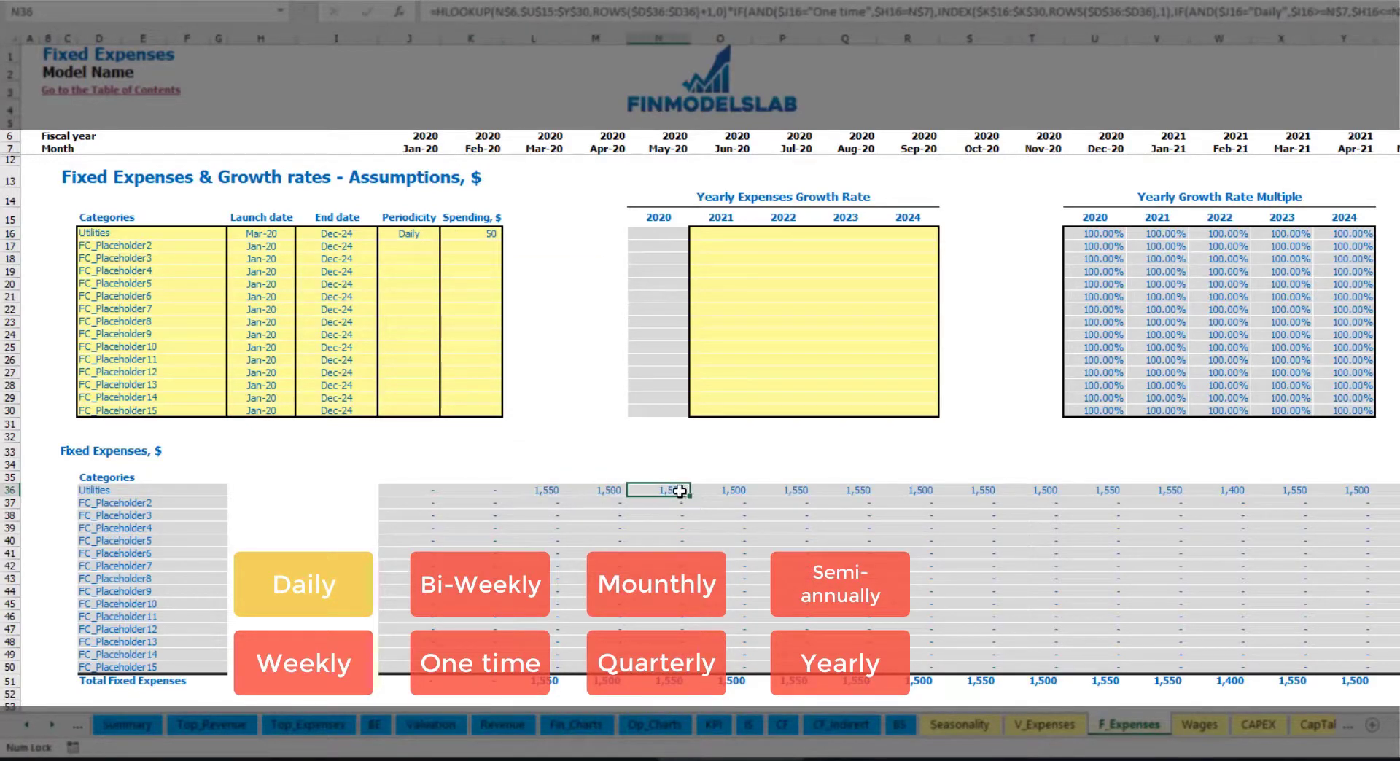
{"action": "left_click", "coordinate": [545, 490]}
{"action": "left_click", "coordinate": [585, 493]}
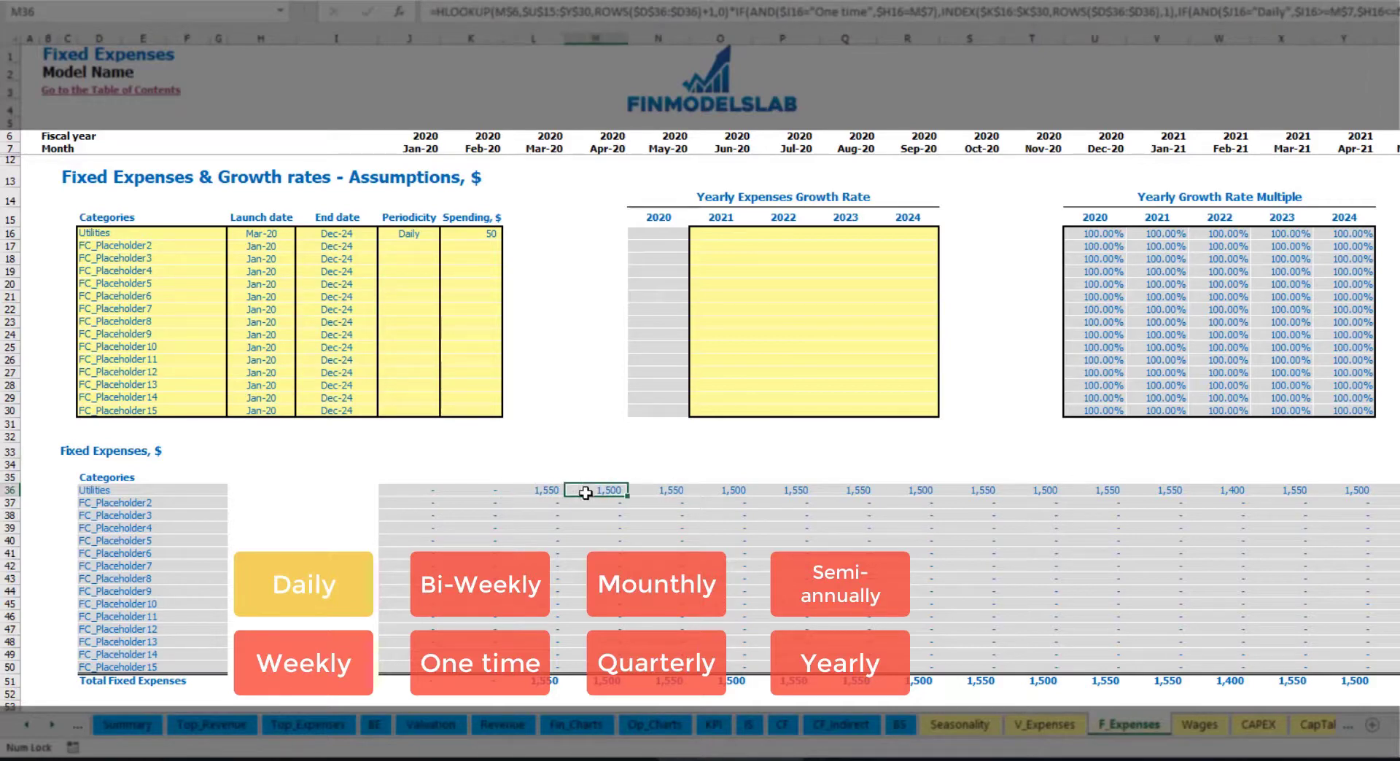
{"action": "left_click", "coordinate": [540, 148]}
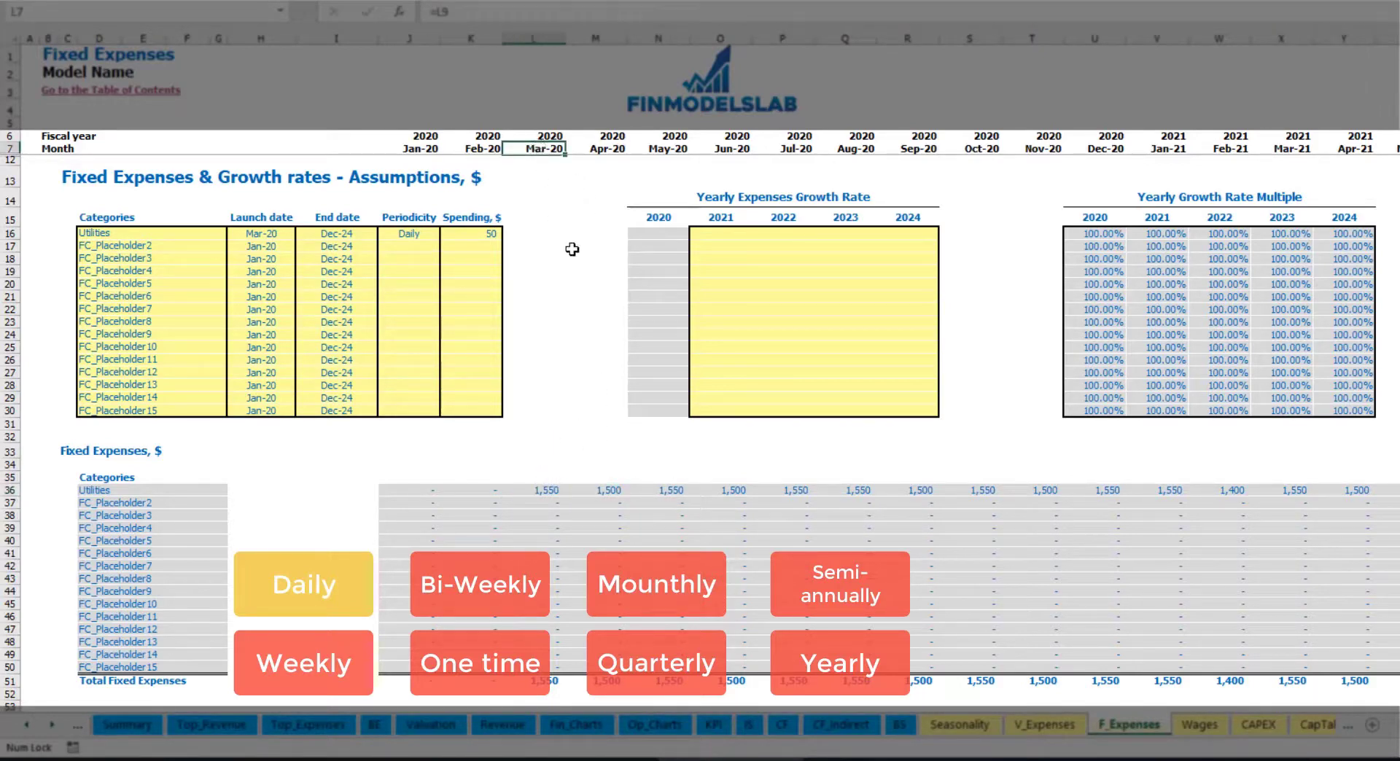
{"action": "left_click", "coordinate": [550, 492]}
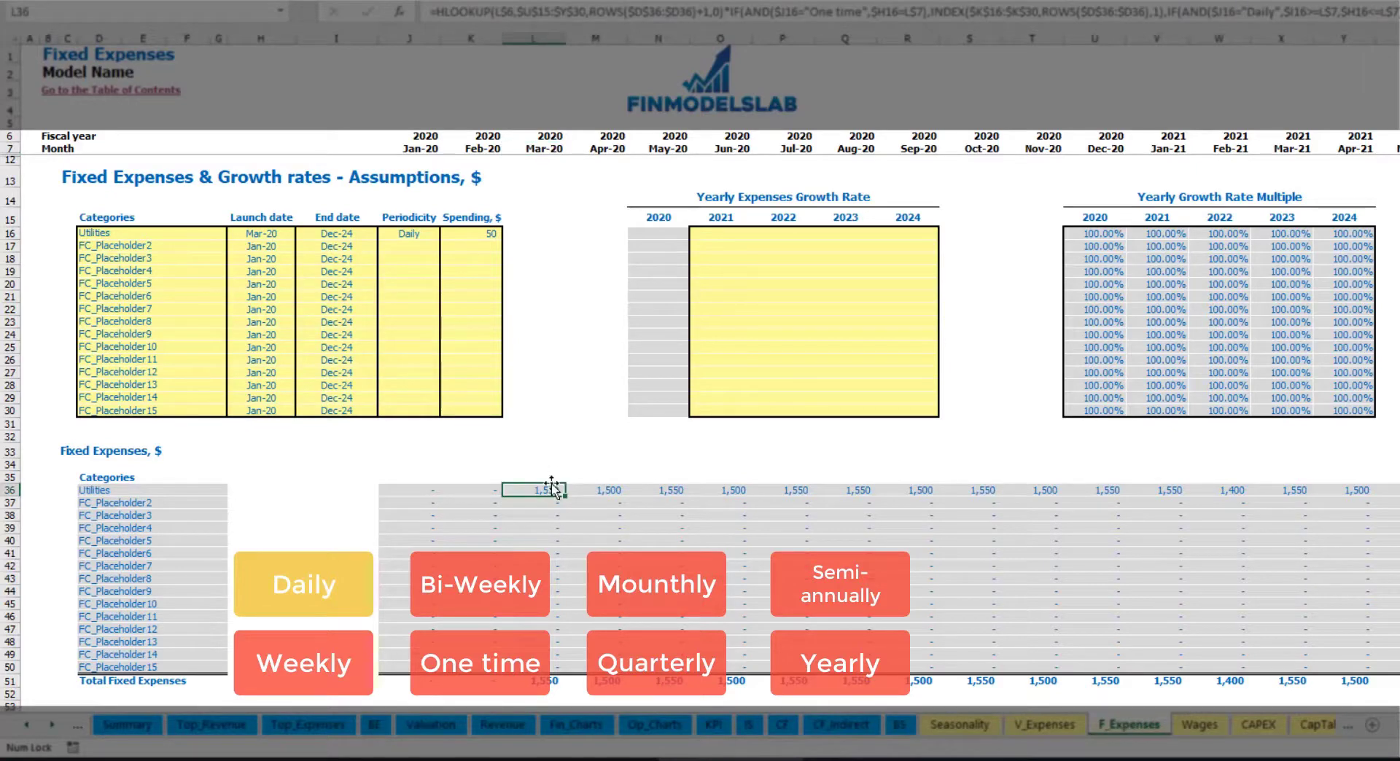
{"action": "left_click", "coordinate": [611, 493]}
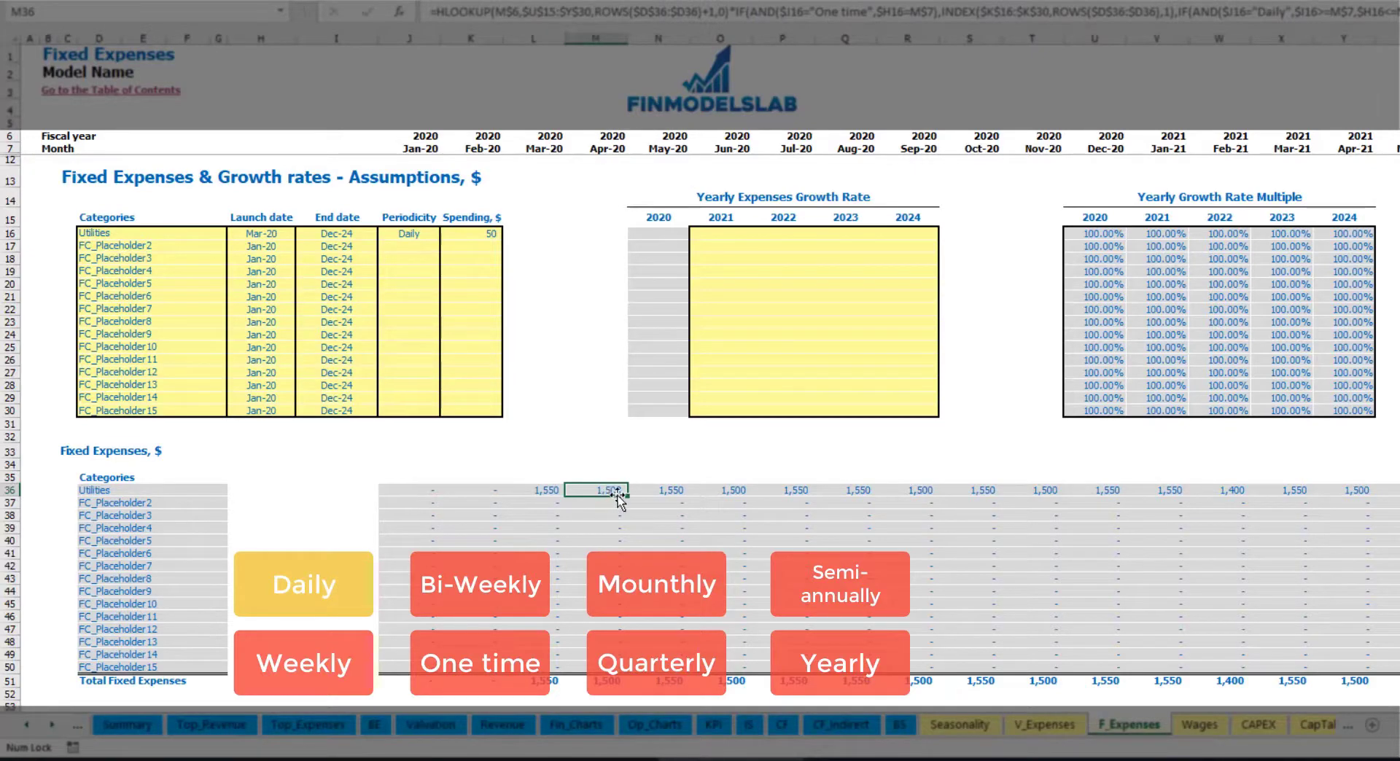
- Enter a 5% yearly growth rate for Utilities in 2021 and copy it to 2022 through 2024
{"action": "left_click", "coordinate": [729, 236]}
{"action": "type", "text": "5"}
{"action": "key", "text": "Return"}
{"action": "key", "text": "Up"}
{"action": "key", "text": "ctrl+c"}
{"action": "key", "text": "Right"}
{"action": "key", "text": "shift+Right"}
{"action": "key", "text": "shift+Right"}
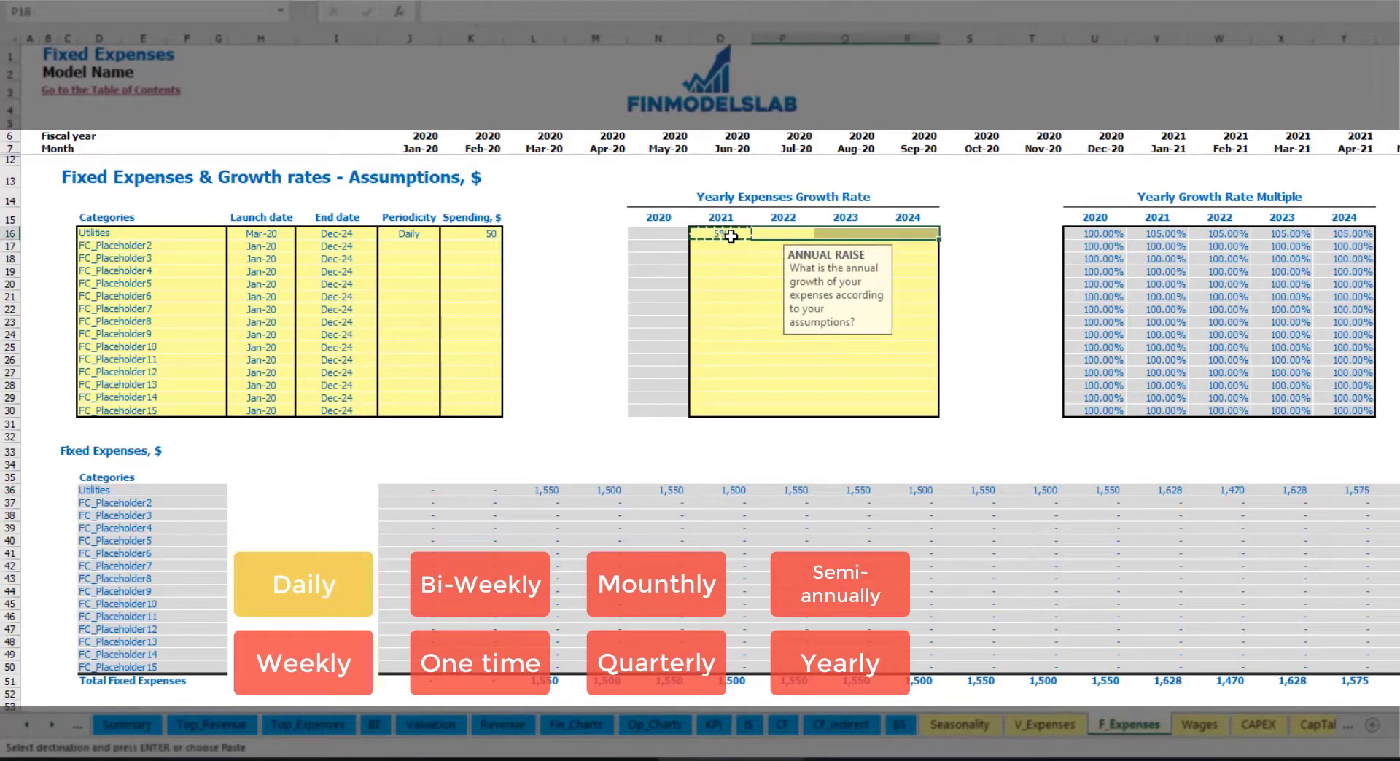
{"action": "key", "text": "ctrl+v"}
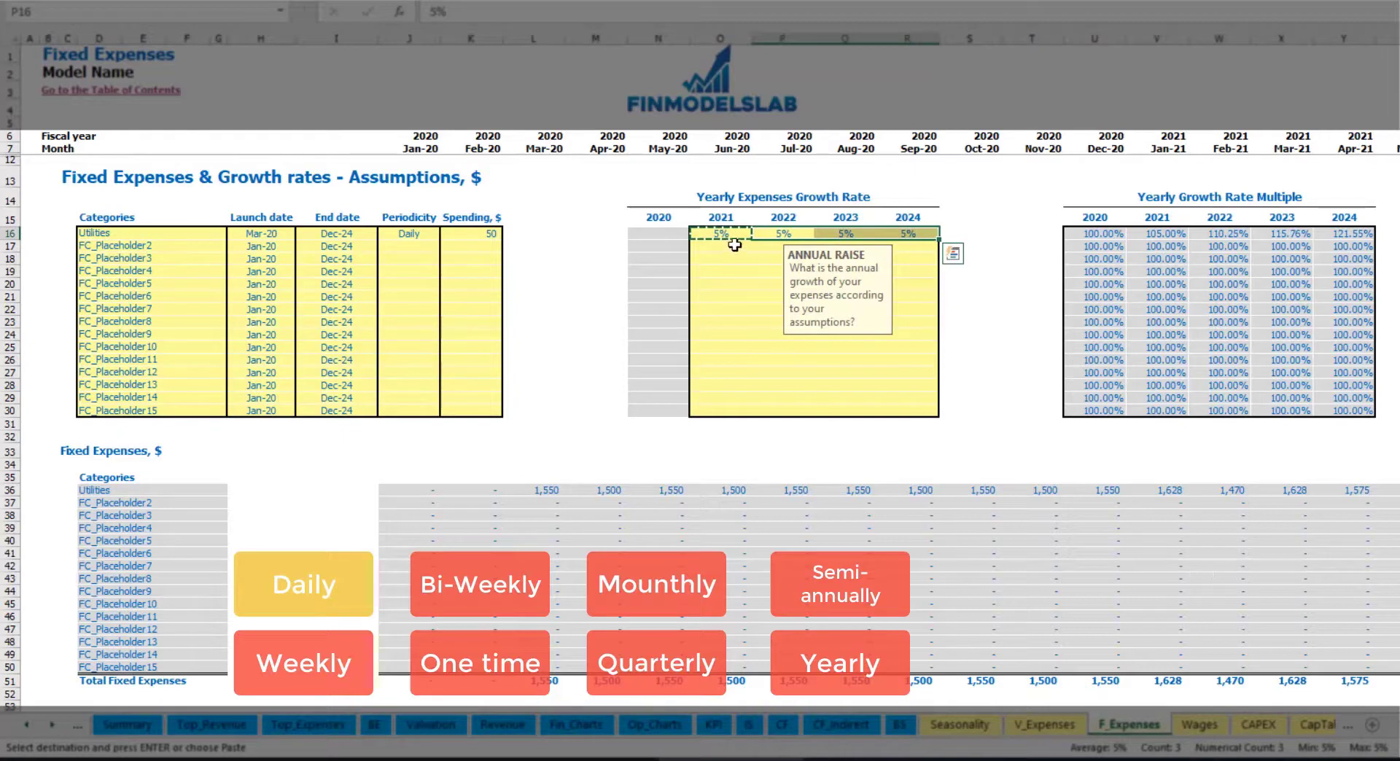
{"action": "key", "text": "Left"}
{"action": "key", "text": "shift+Right"}
{"action": "key", "text": "shift+Right"}
{"action": "key", "text": "shift+Right"}
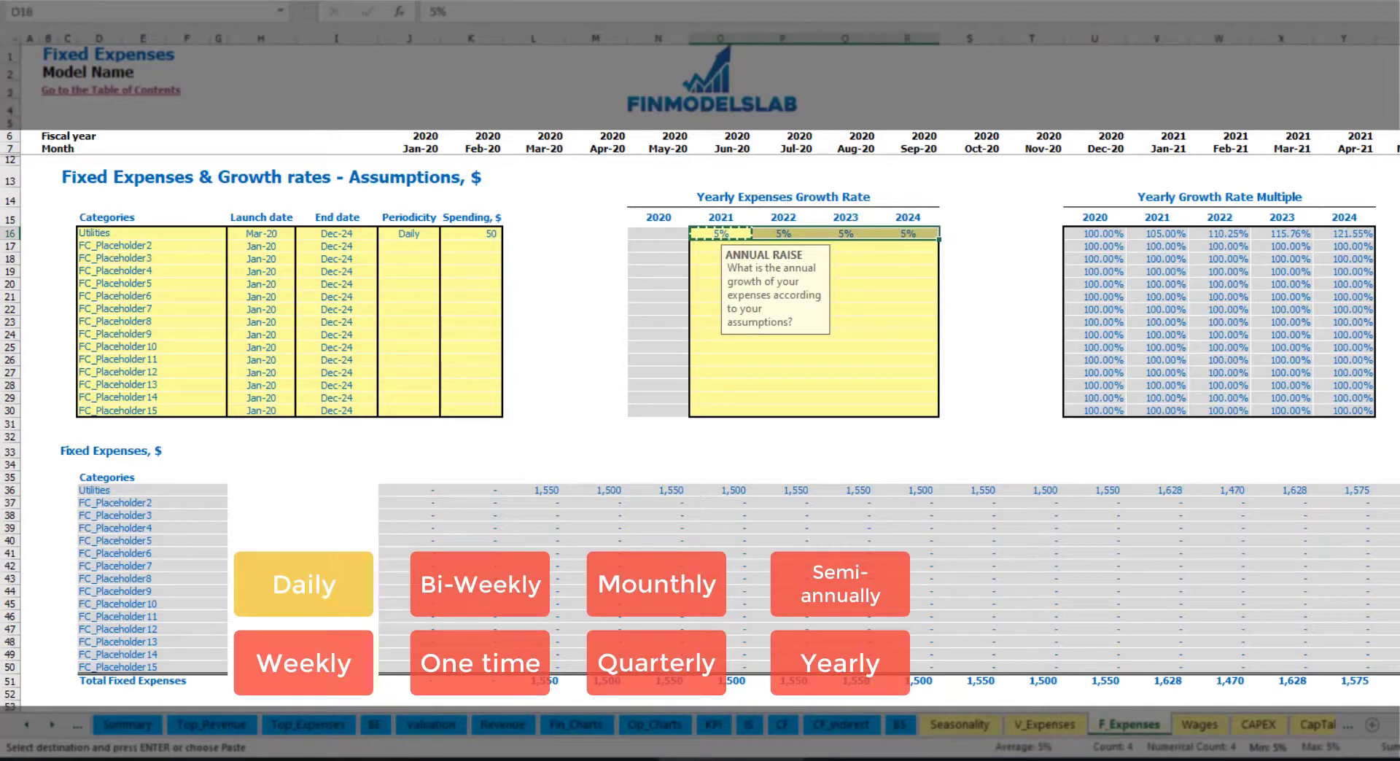
{"action": "left_click_drag", "start_coordinate": [1393, 725], "coordinate": [1299, 705]}
- Name the second fixed expense category Advertising
{"action": "left_click", "coordinate": [165, 243]}
{"action": "key", "text": "Escape"}
{"action": "type", "text": "Adverti"}
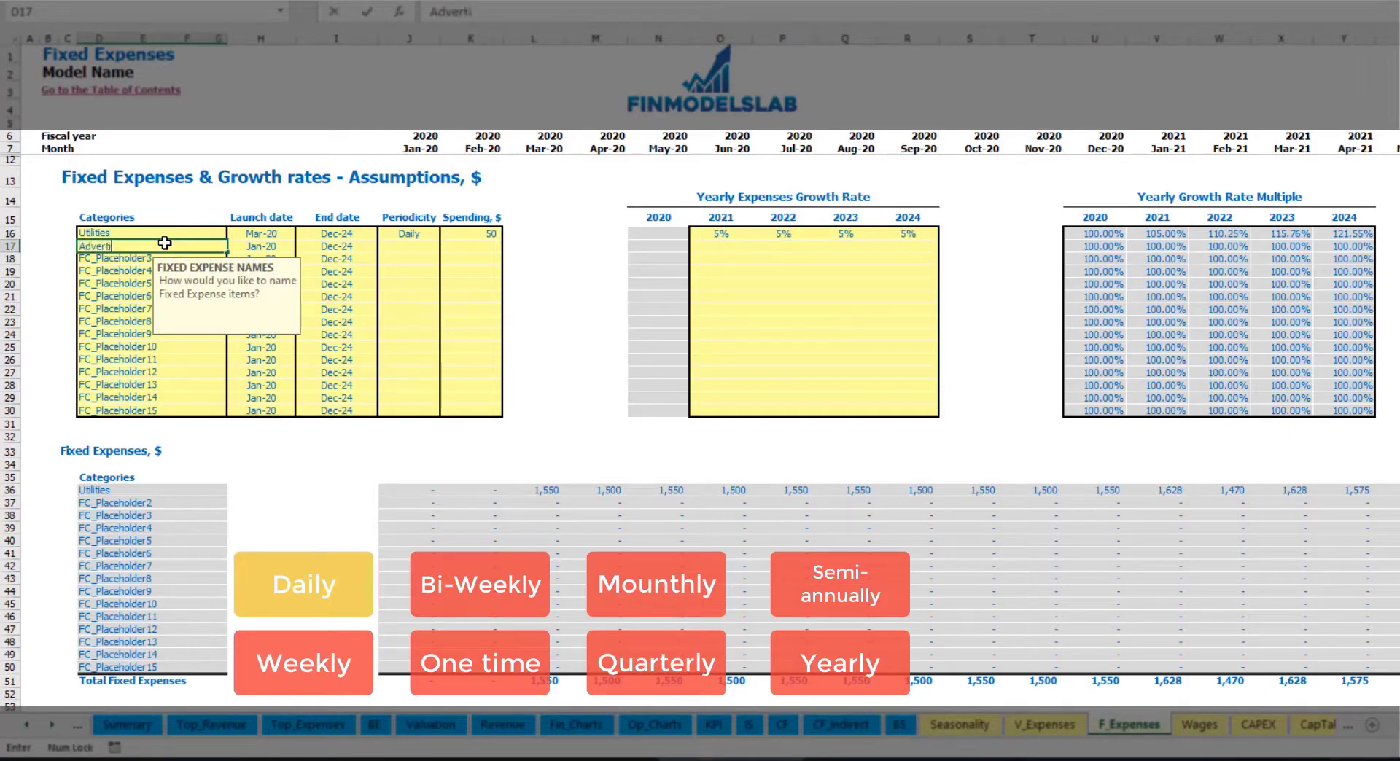
{"action": "type", "text": "sing"}
{"action": "key", "text": "Return"}
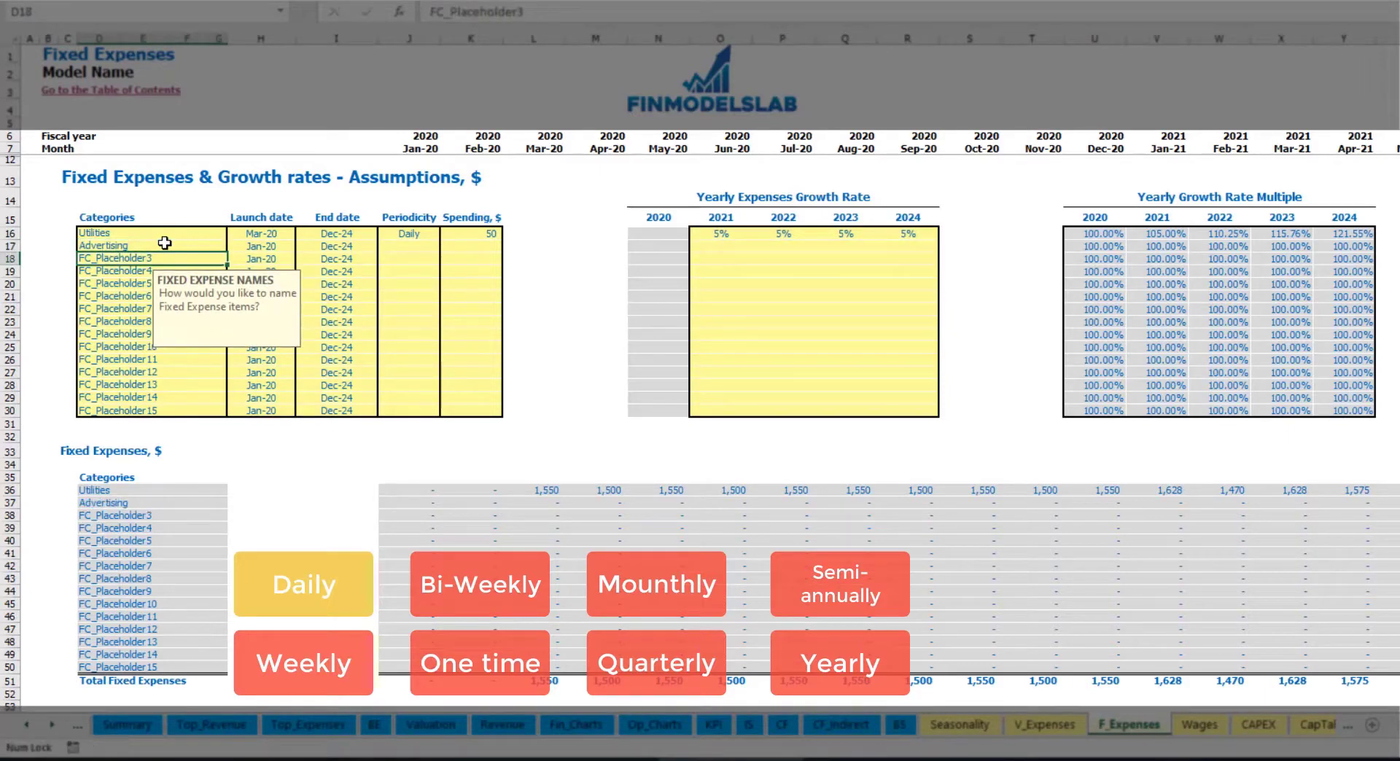
- Set the Advertising launch date to Mar-20 and its end date to Aug-24
{"action": "left_click", "coordinate": [261, 249]}
{"action": "left_click", "coordinate": [301, 247]}
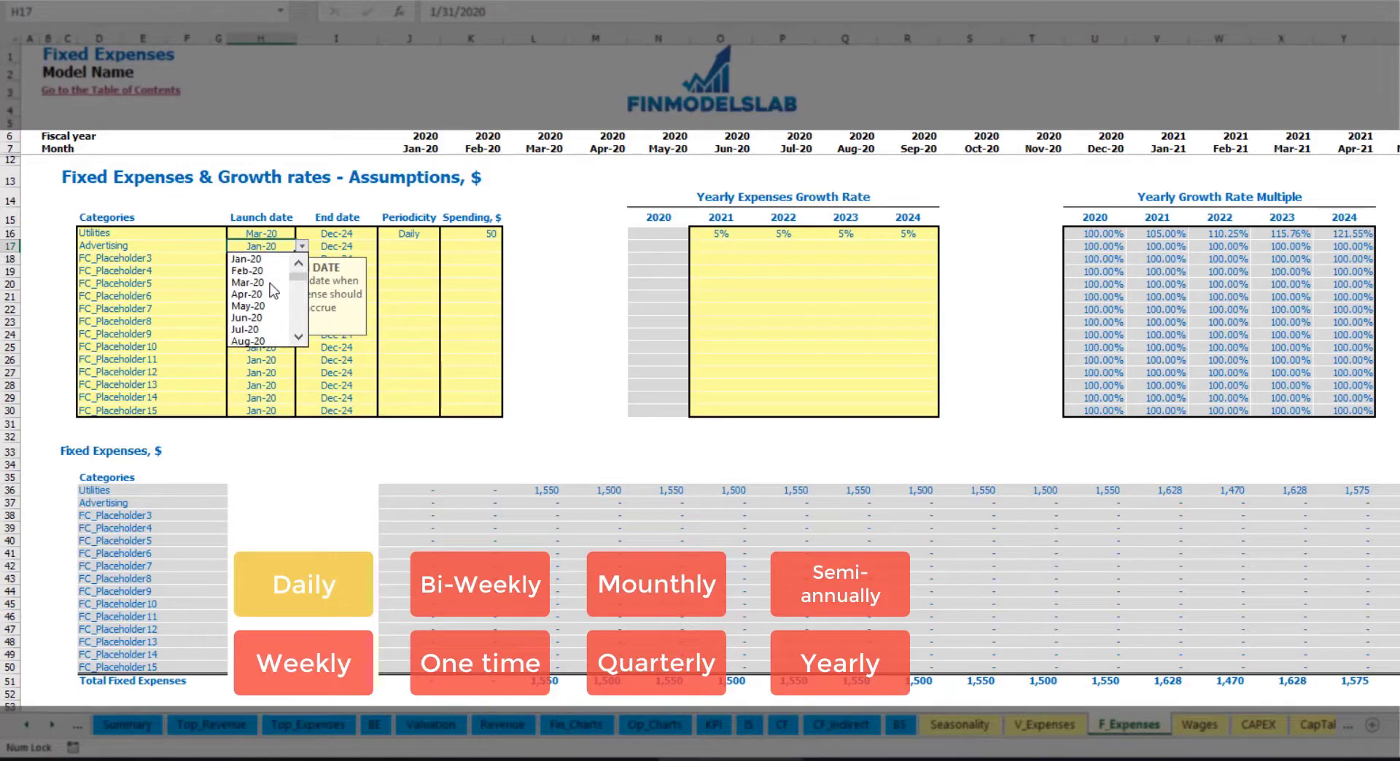
{"action": "left_click", "coordinate": [255, 281]}
{"action": "left_click", "coordinate": [342, 247]}
{"action": "left_click", "coordinate": [383, 246]}
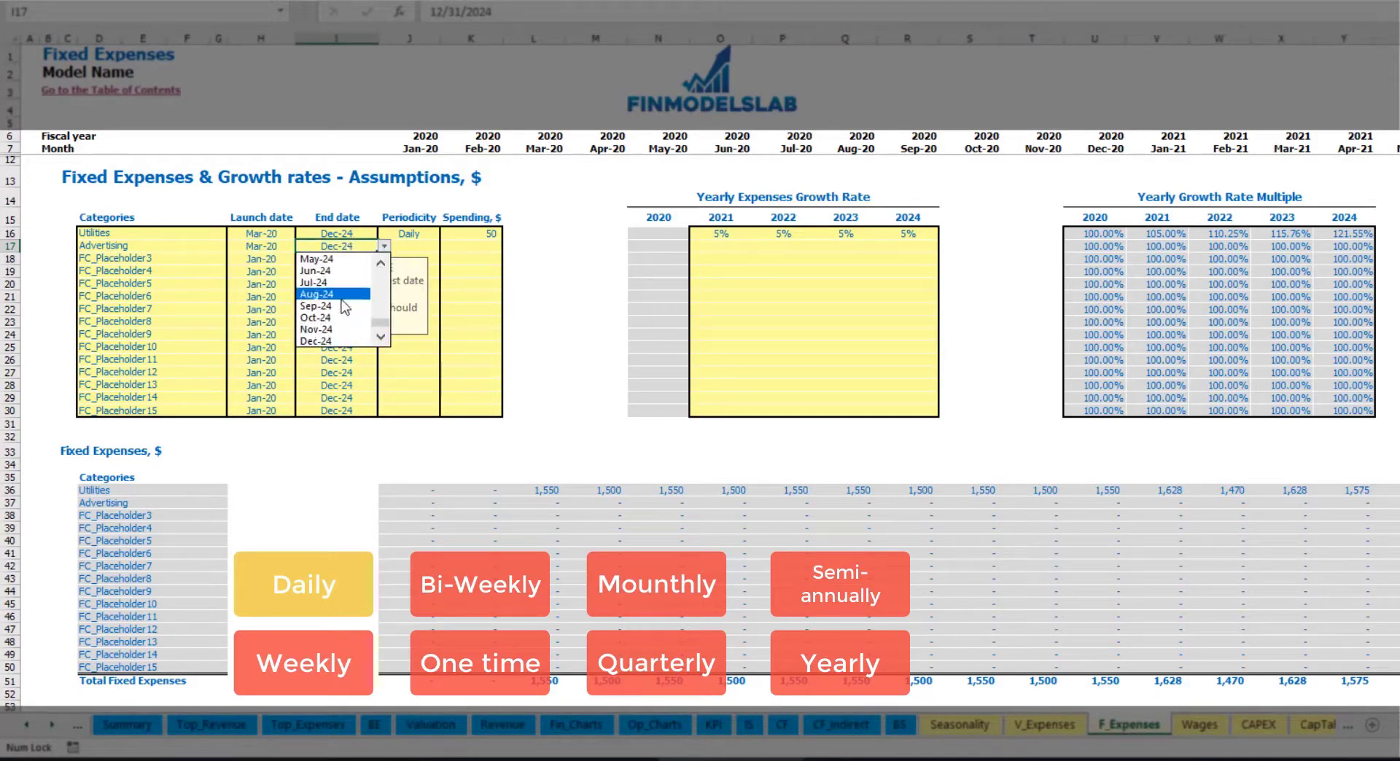
{"action": "left_click", "coordinate": [342, 294]}
- Set the Advertising periodicity to Weekly with a spending amount of 100
{"action": "left_click", "coordinate": [423, 244]}
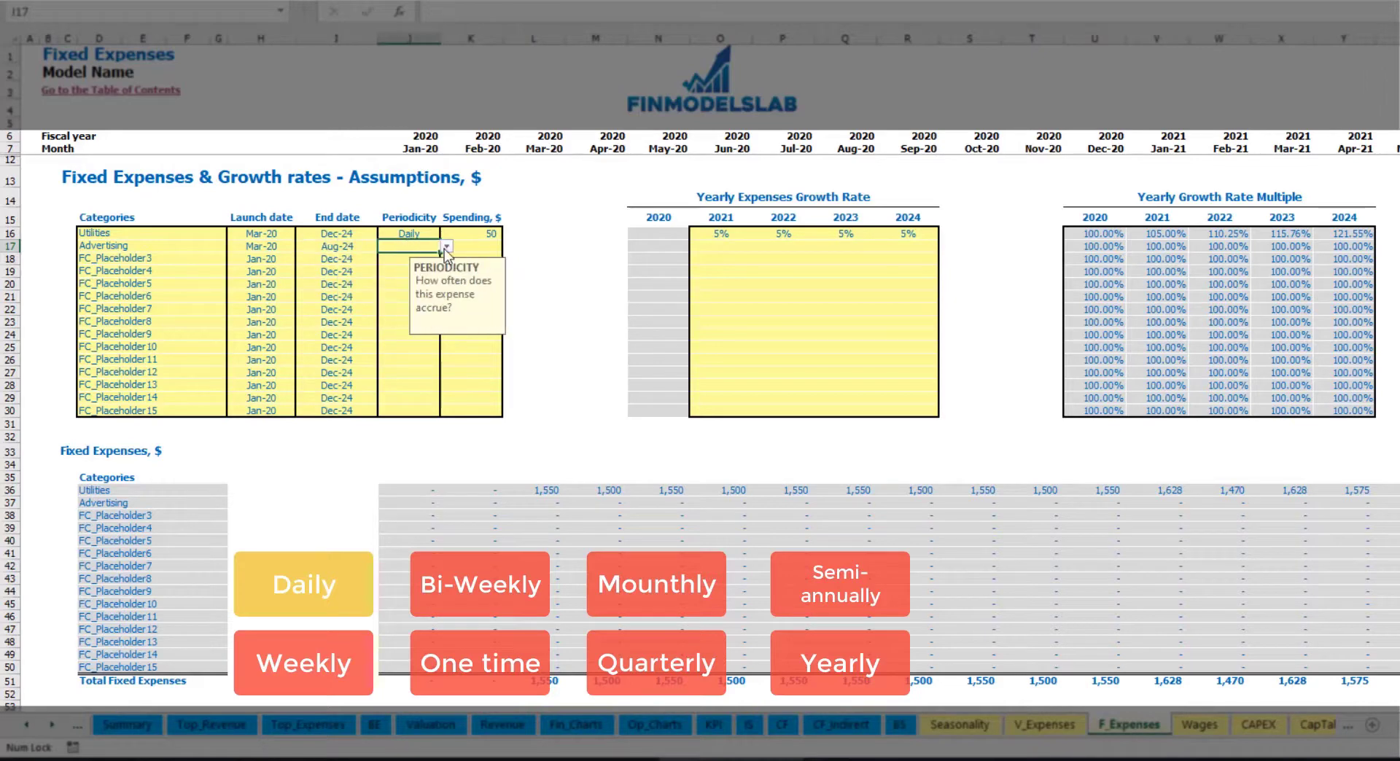
{"action": "left_click", "coordinate": [446, 245]}
{"action": "left_click", "coordinate": [394, 282]}
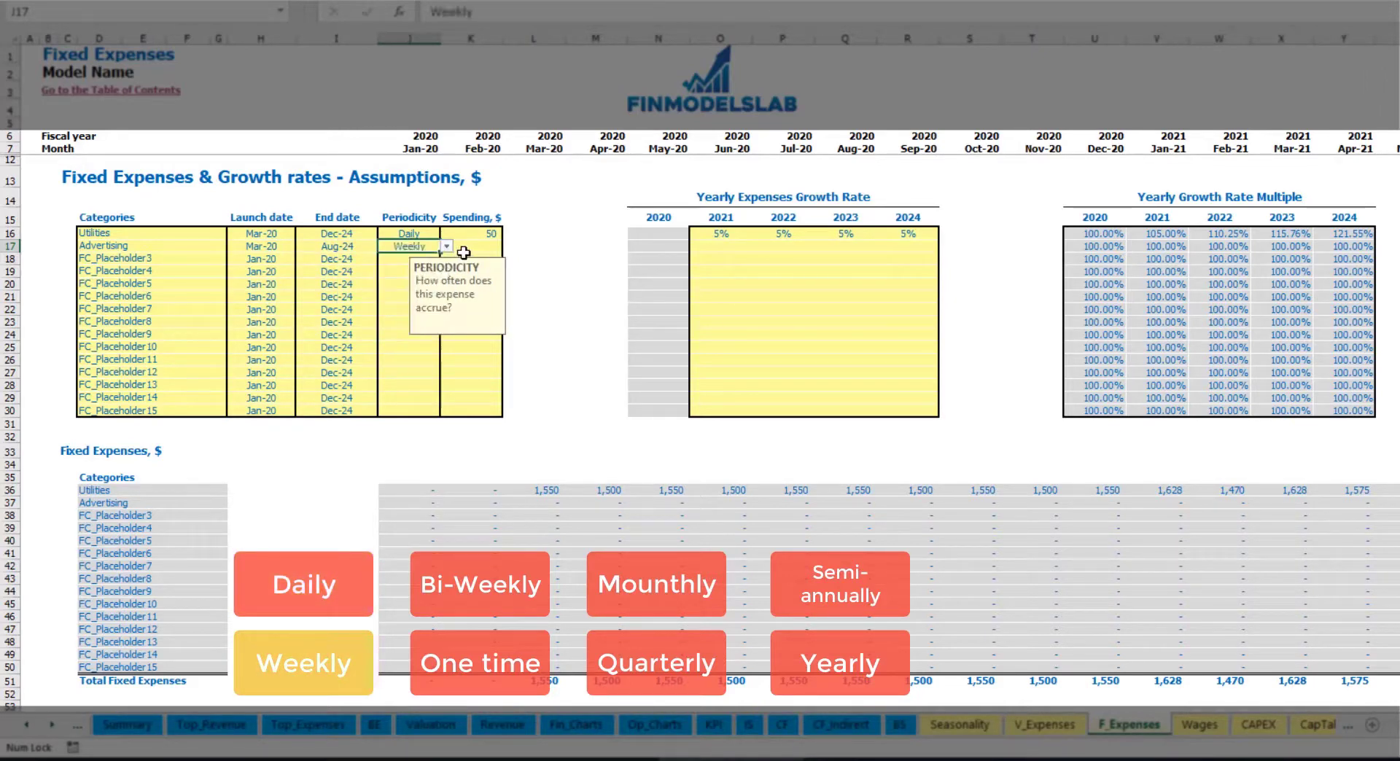
{"action": "left_click", "coordinate": [466, 249]}
{"action": "type", "text": "100"}
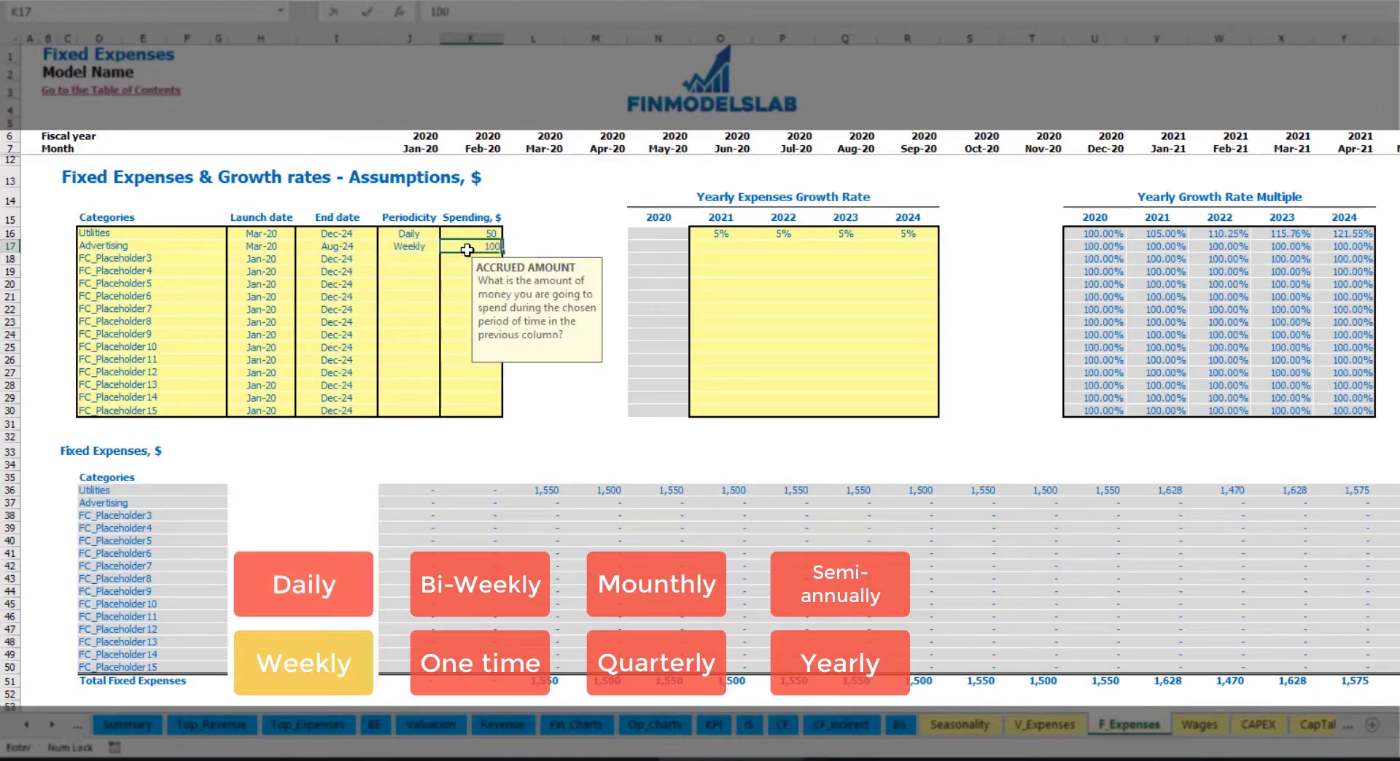
{"action": "key", "text": "Return"}
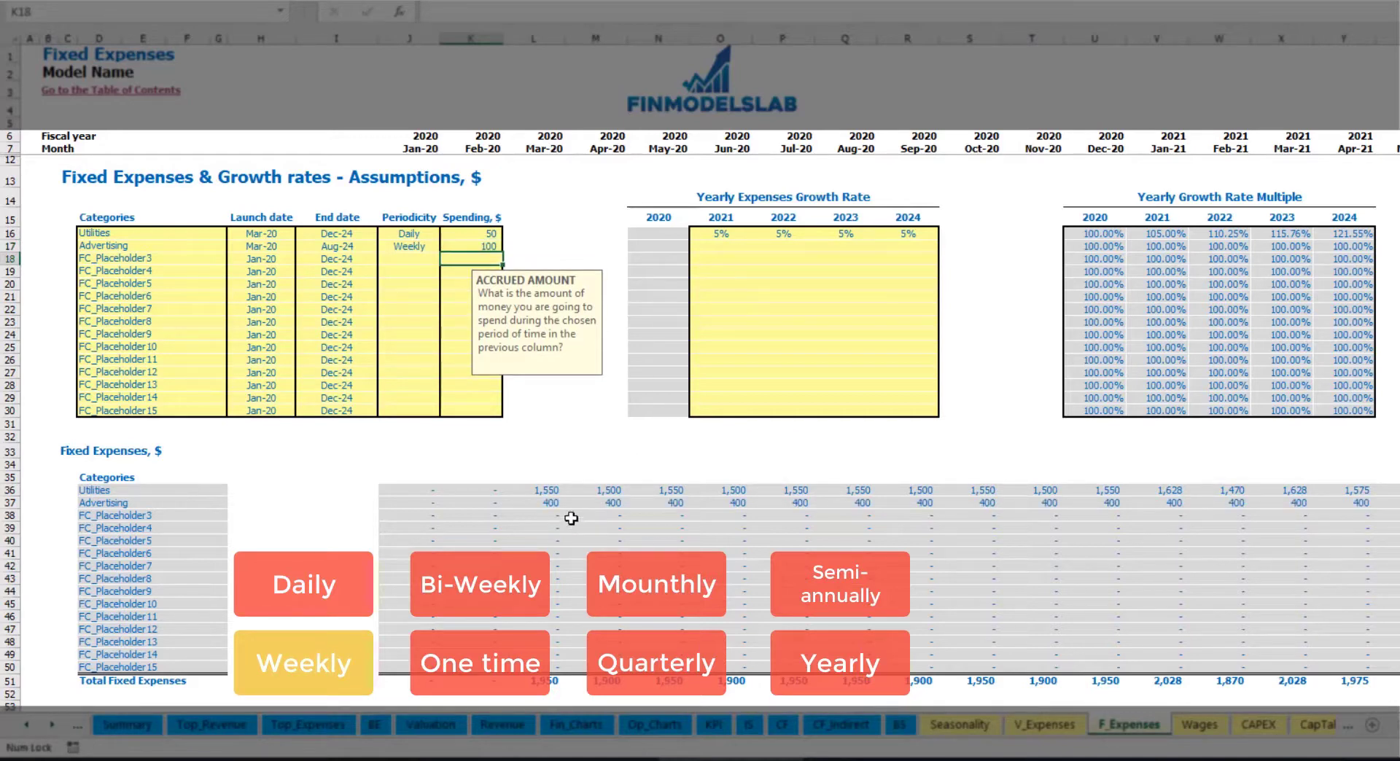
- Review the calculated monthly Advertising amounts from Mar-20 to the Aug-24 end date
{"action": "left_click", "coordinate": [554, 504]}
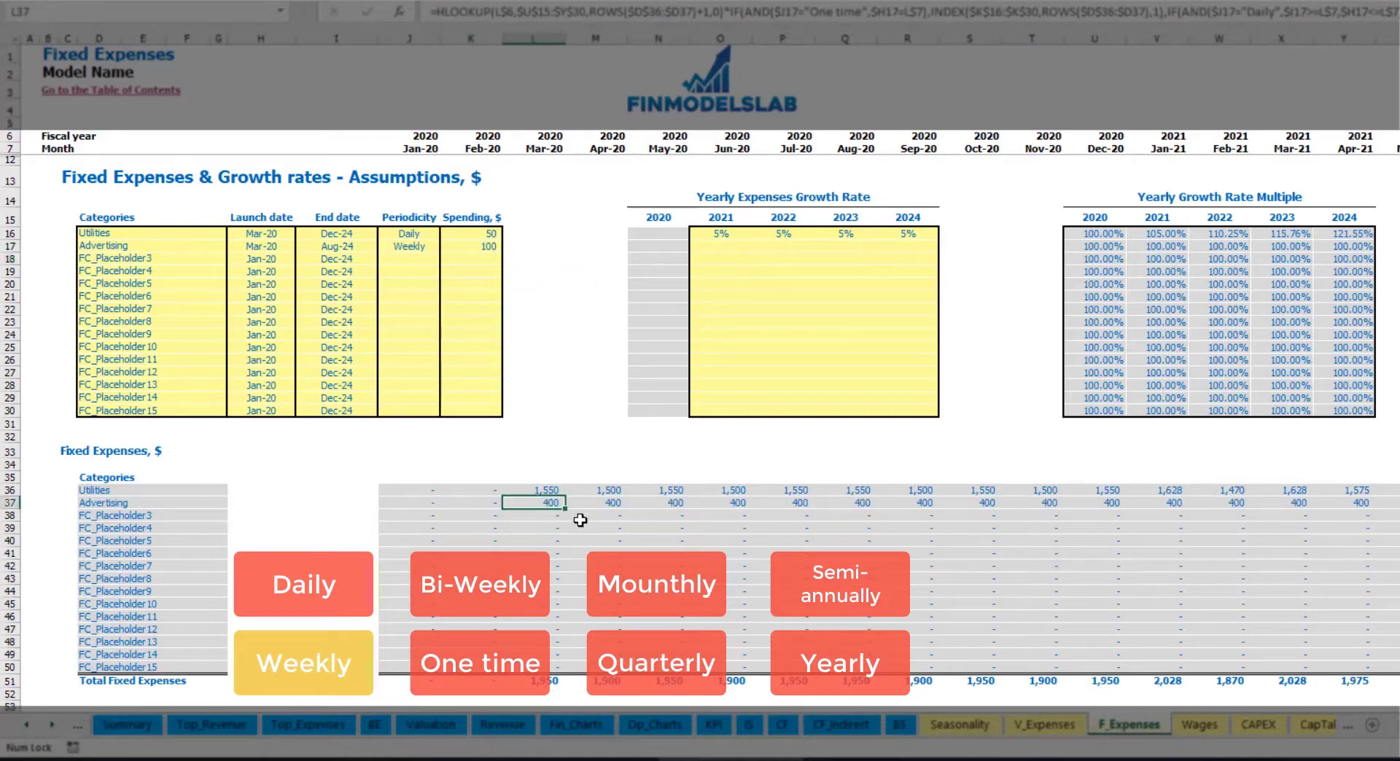
{"action": "scroll", "coordinate": [700, 357], "scroll_direction": "right", "scroll_amount": 10}
{"action": "scroll", "coordinate": [700, 357], "scroll_direction": "right", "scroll_amount": 2}
{"action": "left_click", "coordinate": [1395, 39]}
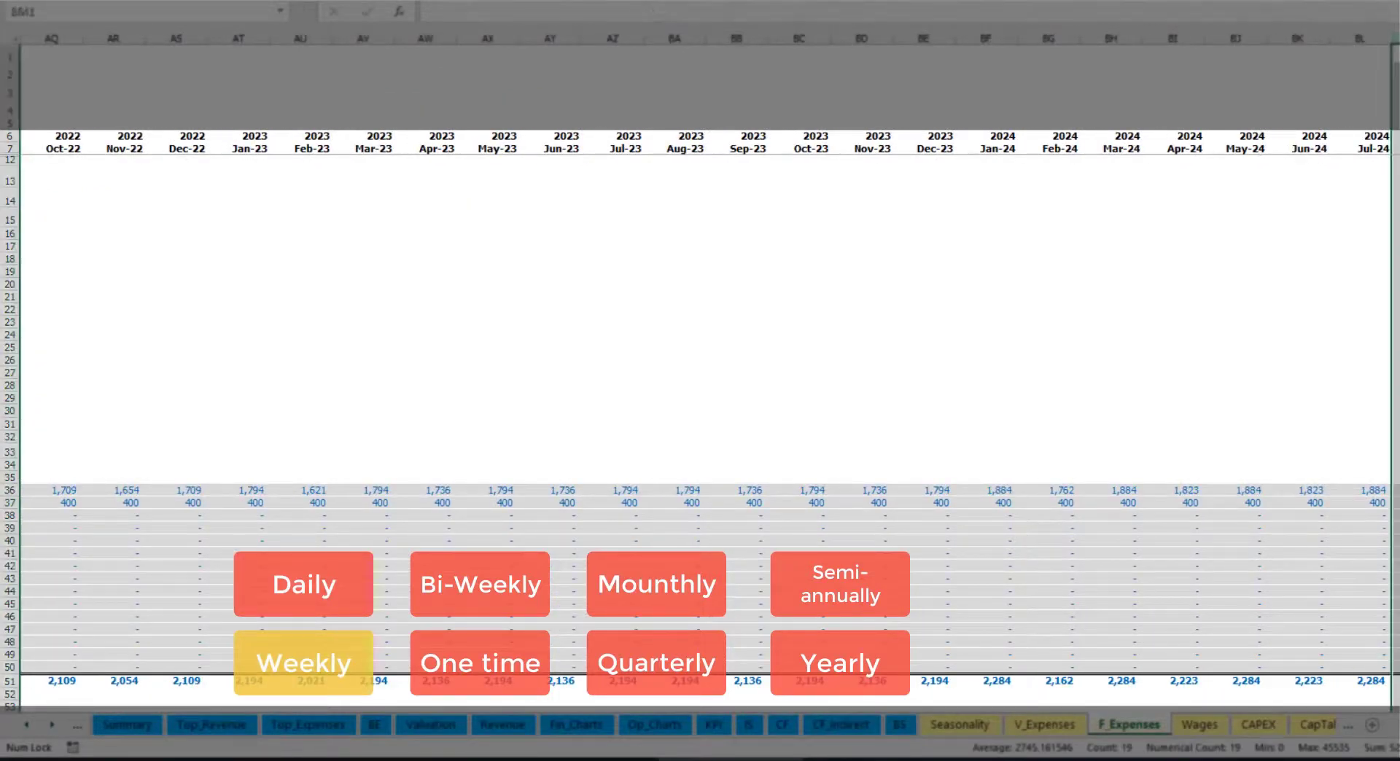
{"action": "left_click", "coordinate": [1395, 503]}
{"action": "scroll", "coordinate": [700, 357], "scroll_direction": "left", "scroll_amount": 15}
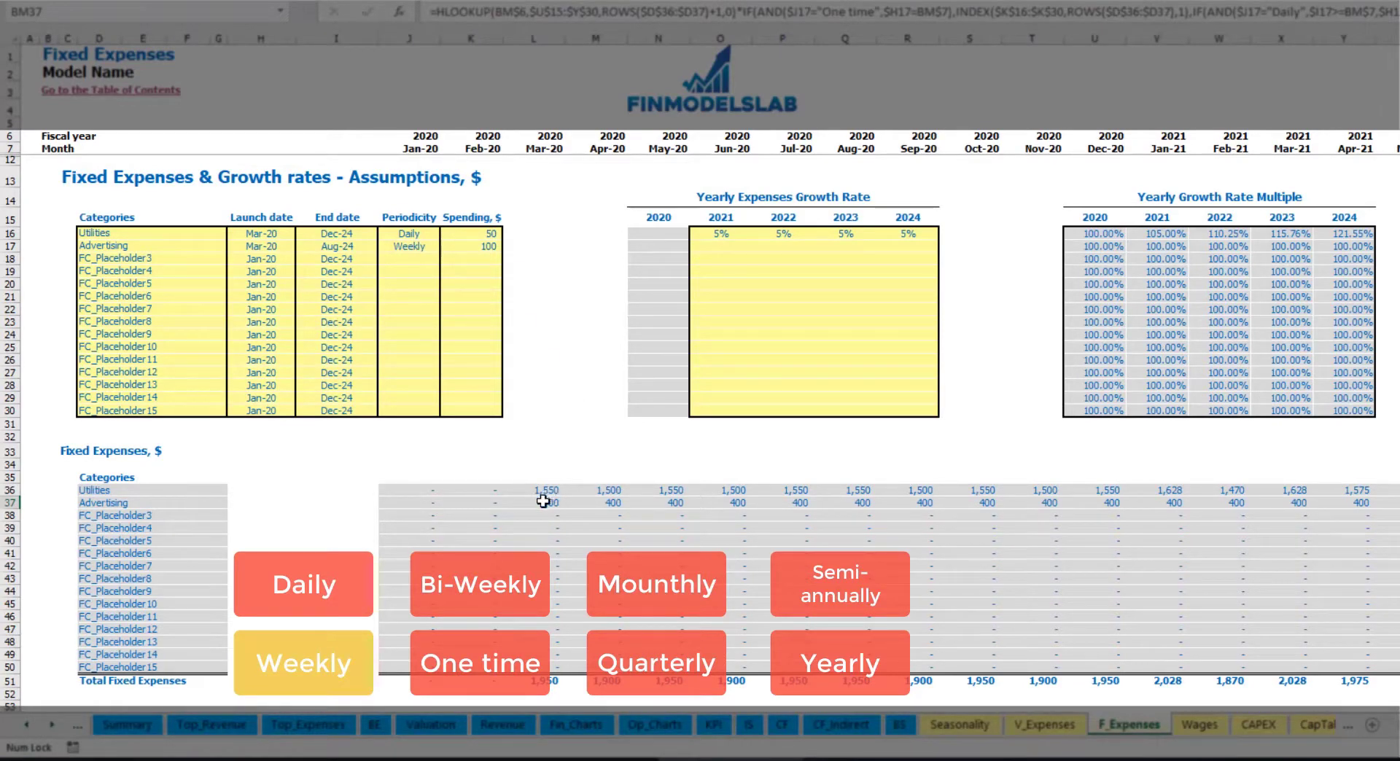
- Change the Advertising periodicity to Bi-Weekly and its spending amount to 500
{"action": "left_click", "coordinate": [418, 245]}
{"action": "left_click", "coordinate": [447, 246]}
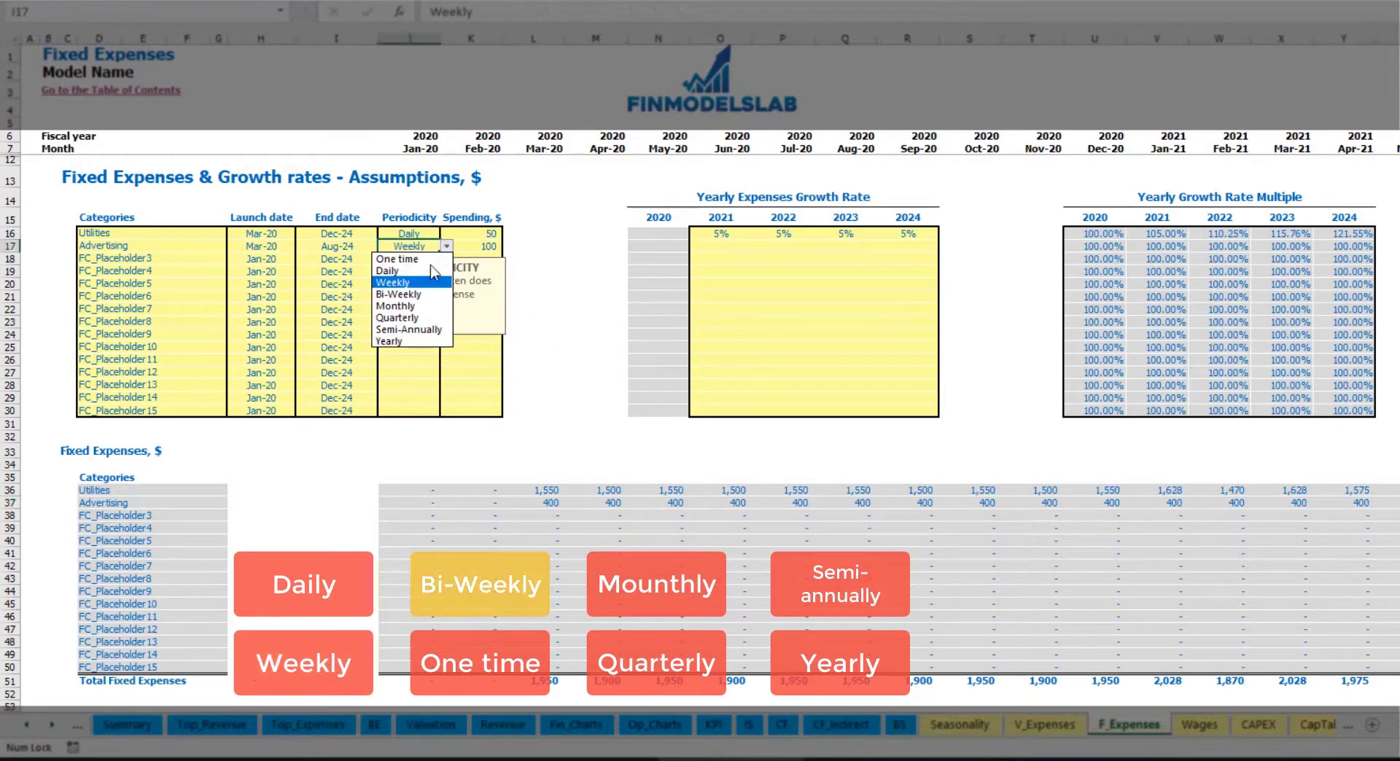
{"action": "left_click", "coordinate": [425, 296]}
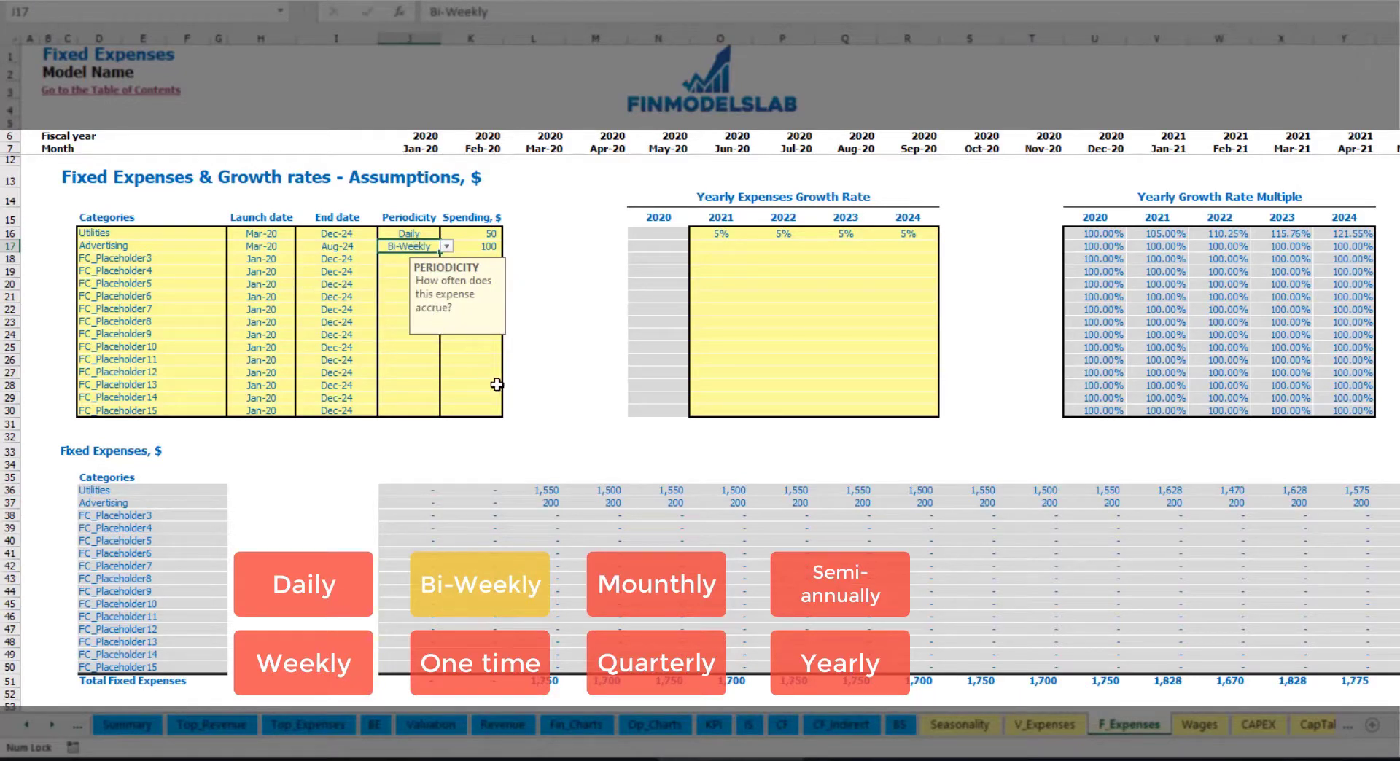
{"action": "left_click", "coordinate": [469, 246]}
{"action": "type", "text": "50"}
{"action": "key", "text": "Return"}
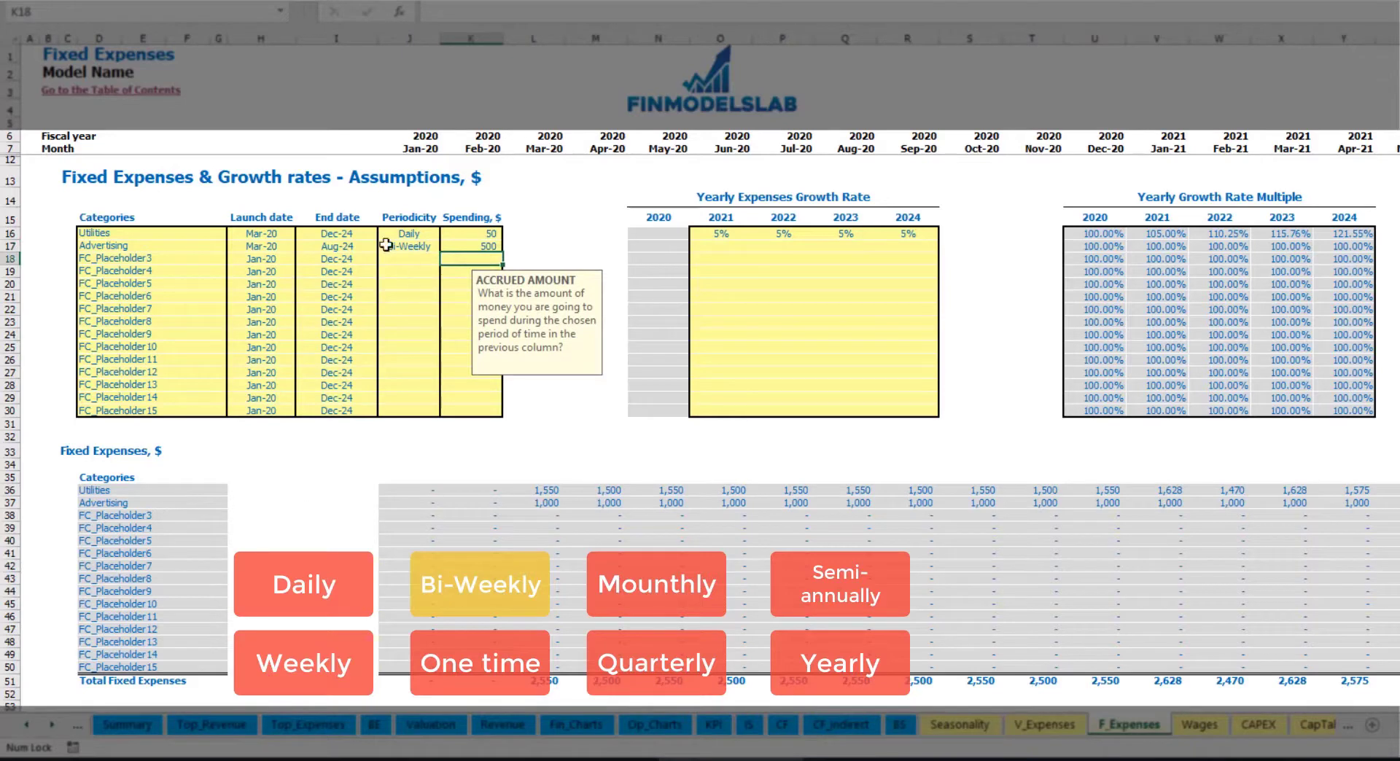
- Change the Advertising launch date to Jul-20
{"action": "left_click", "coordinate": [272, 237]}
{"action": "left_click", "coordinate": [272, 247]}
{"action": "left_click", "coordinate": [310, 249]}
{"action": "left_click", "coordinate": [291, 248]}
{"action": "left_click", "coordinate": [300, 247]}
{"action": "left_click", "coordinate": [259, 310]}
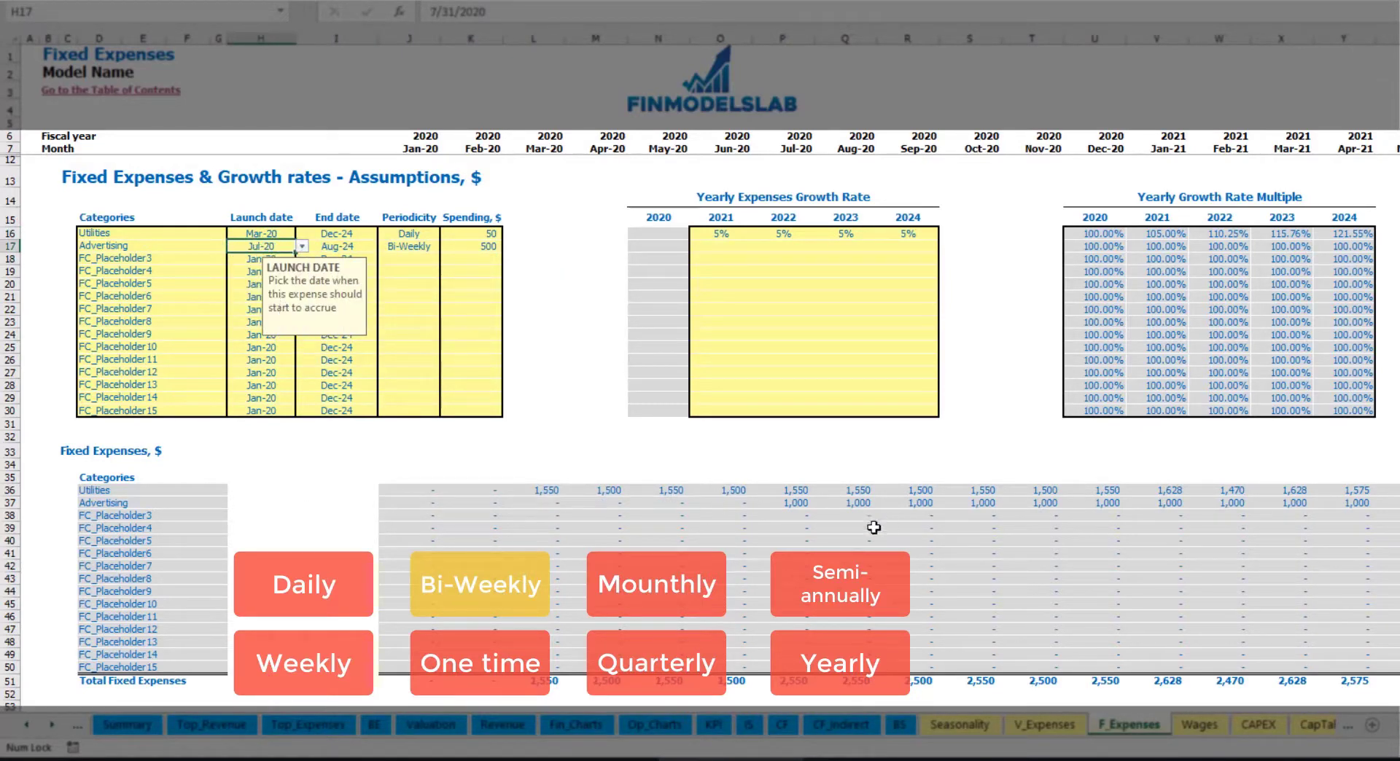
- Examine the monthly Advertising amounts in the Fixed Expenses table from Jul-20 onward
{"action": "left_click", "coordinate": [798, 506]}
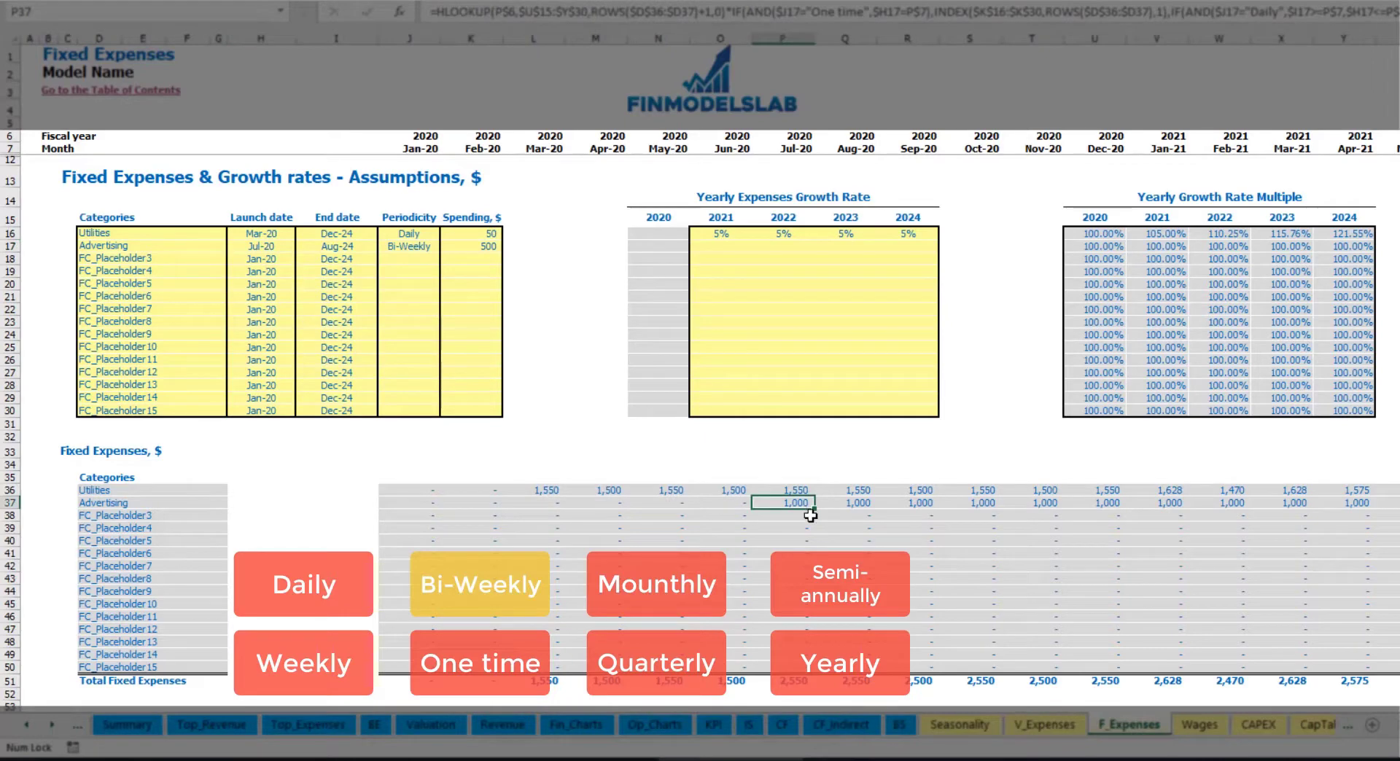
{"action": "key", "text": "Right"}
{"action": "key", "text": "Right"}
{"action": "key", "text": "Right"}
{"action": "key", "text": "Right"}
{"action": "key", "text": "Right"}
{"action": "key", "text": "Right"}
{"action": "key", "text": "Right"}
{"action": "key", "text": "Right"}
{"action": "key", "text": "Right"}
{"action": "key", "text": "Right"}
{"action": "key", "text": "Right"}
{"action": "key", "text": "Right"}
{"action": "key", "text": "Right"}
{"action": "key", "text": "Right"}
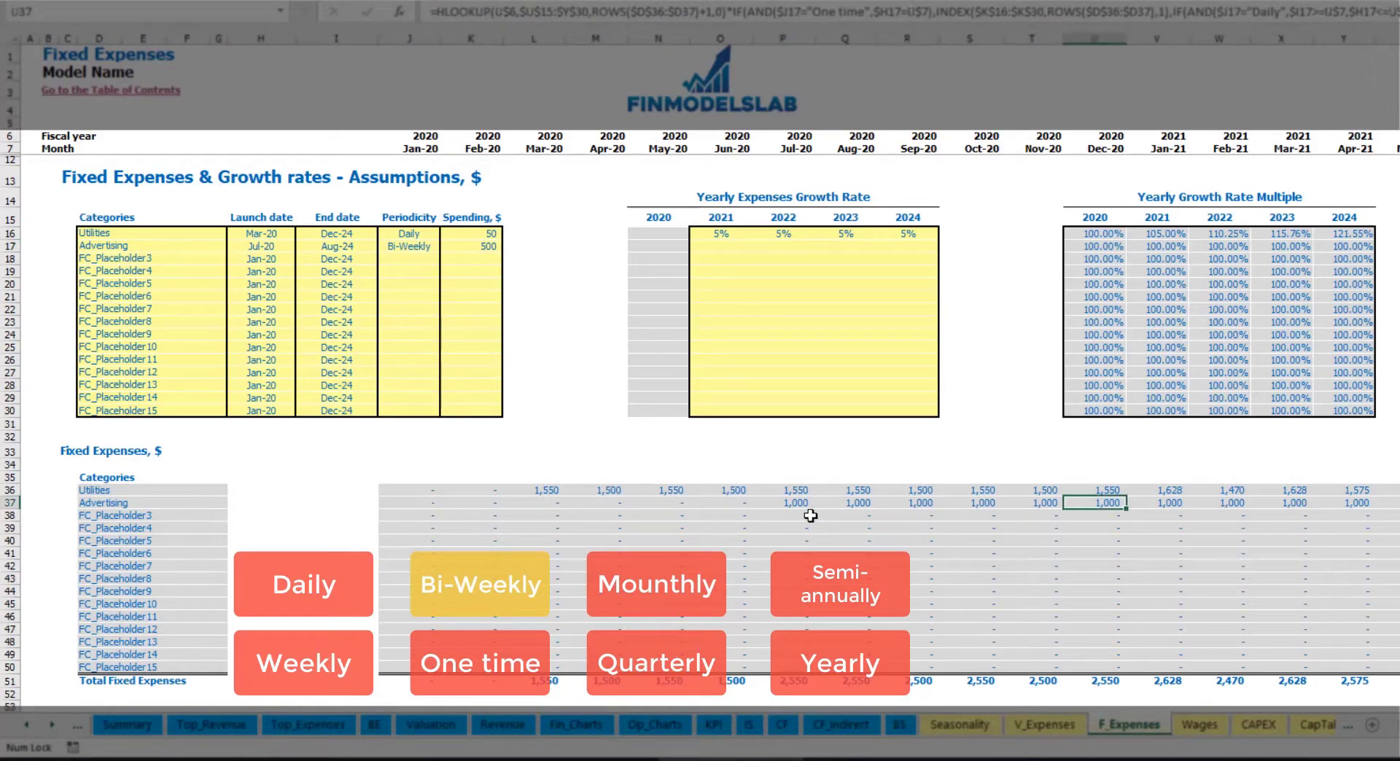
{"action": "key", "text": "Right"}
{"action": "key", "text": "Right"}
{"action": "key", "text": "Right"}
{"action": "key", "text": "Right"}
{"action": "key", "text": "Right"}
{"action": "key", "text": "Right"}
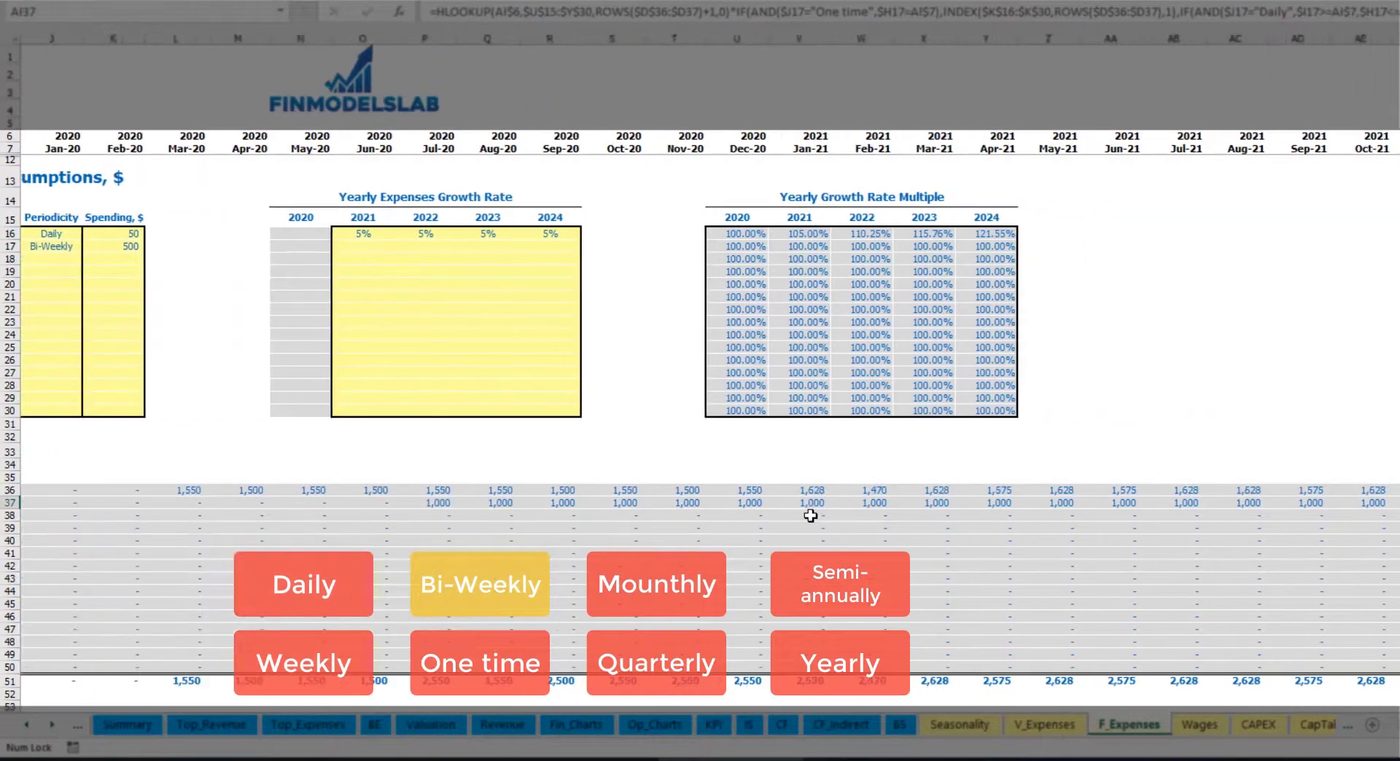
{"action": "key", "text": "ctrl+Left"}
{"action": "key", "text": "ctrl+Left"}
{"action": "key", "text": "ctrl+Left"}
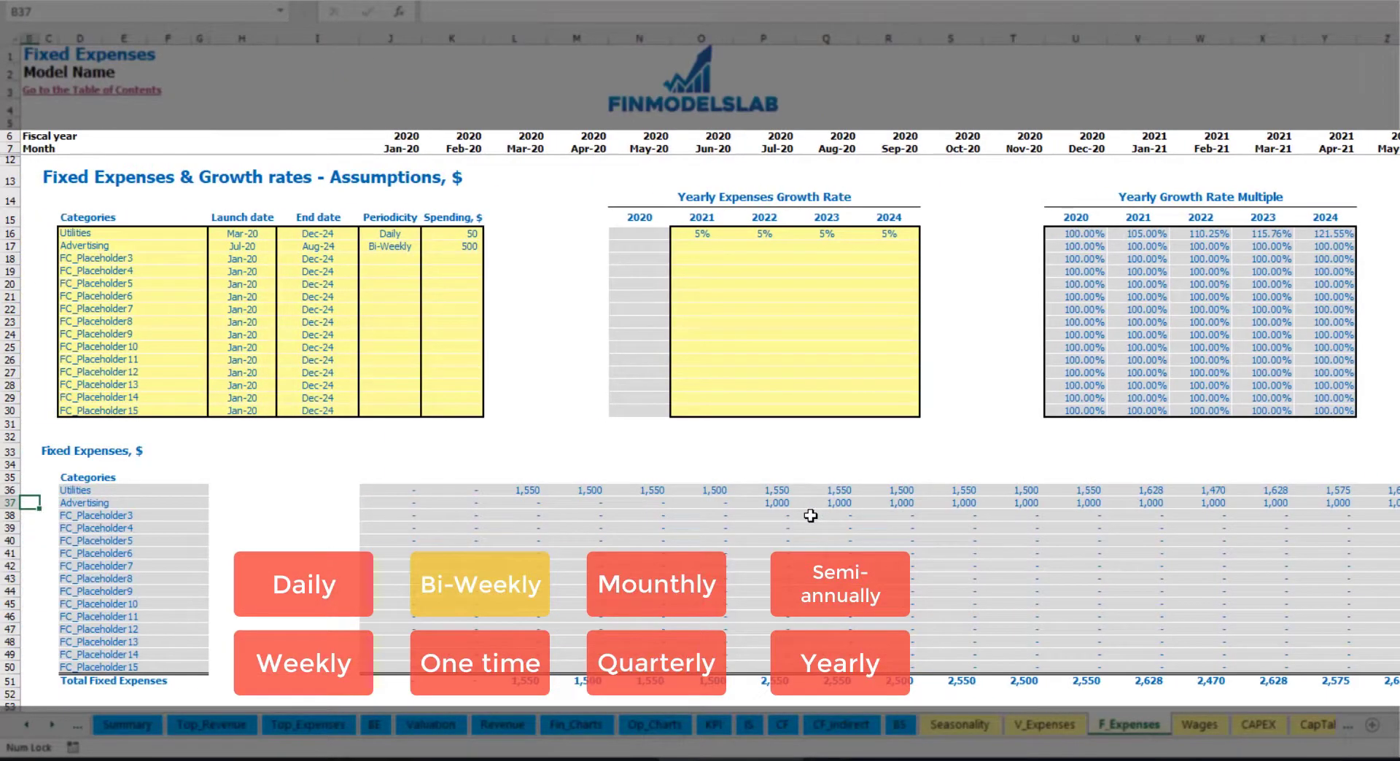
{"action": "left_click", "coordinate": [767, 506]}
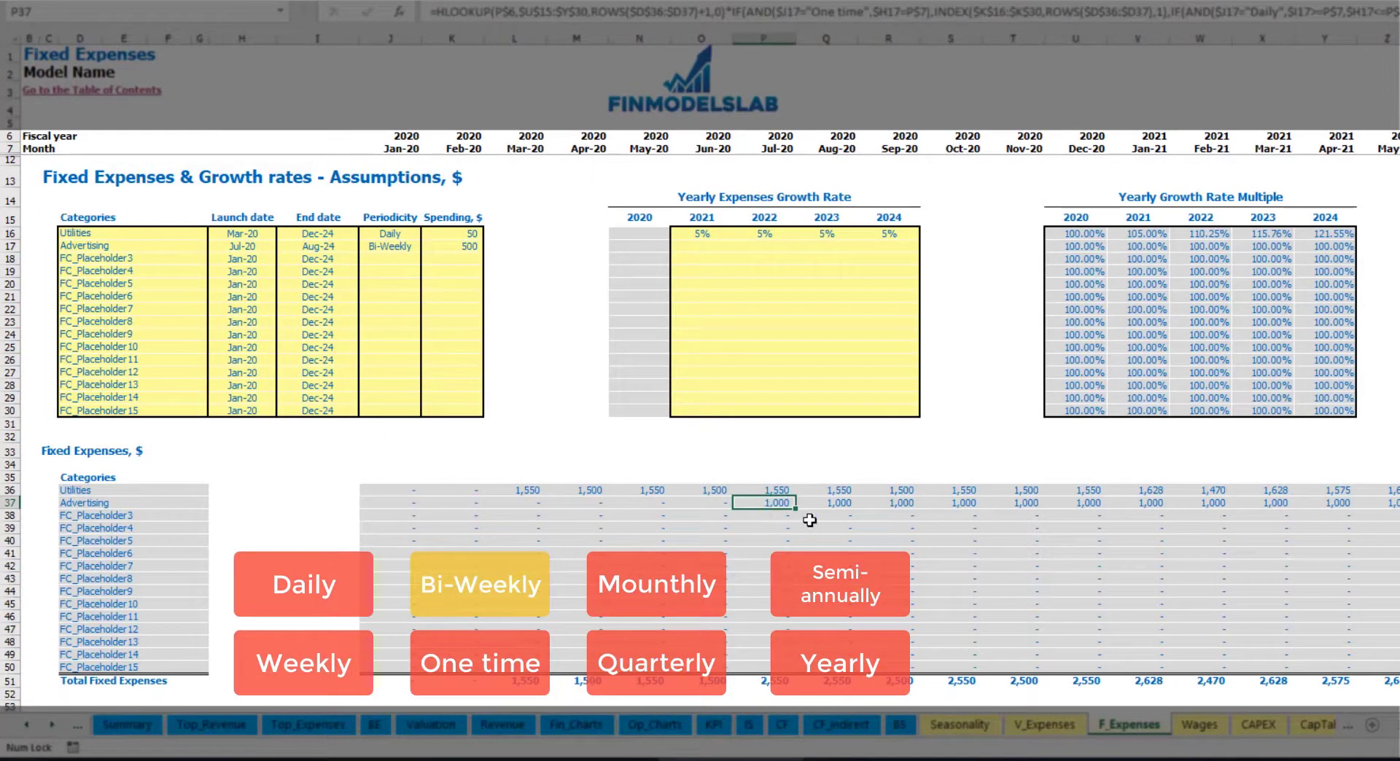
- Set the Advertising yearly expenses growth rate to 3% for every year from 2021 to 2024
{"action": "left_click", "coordinate": [700, 250]}
{"action": "type", "text": "3"}
{"action": "key", "text": "Return"}
{"action": "key", "text": "Up"}
{"action": "key", "text": "ctrl+c"}
{"action": "key", "text": "Right"}
{"action": "key", "text": "shift+Right"}
{"action": "key", "text": "shift+Right"}
{"action": "key", "text": "ctrl+v"}
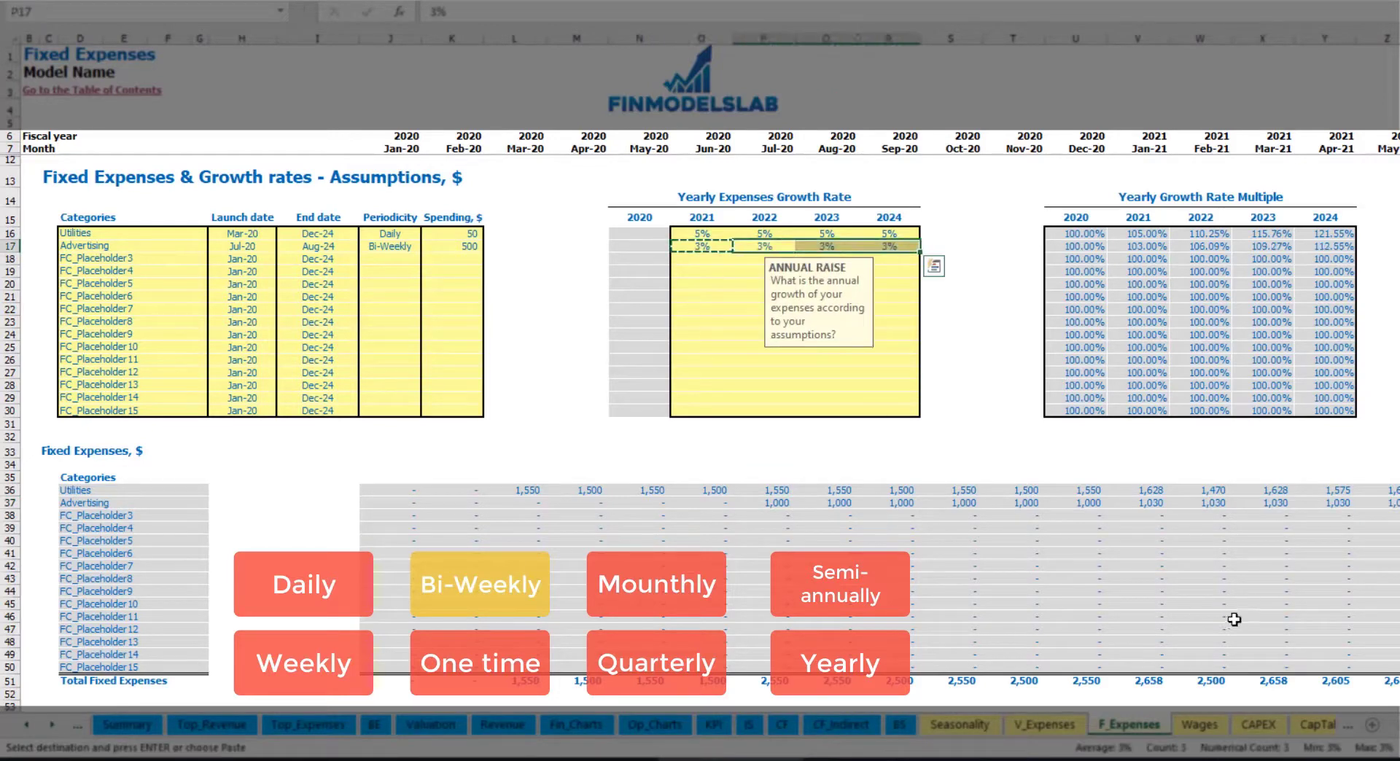
- Review how the growth rate affects the monthly Advertising amounts from Jan-21 through 2024
{"action": "left_click", "coordinate": [1398, 515]}
{"action": "left_click", "coordinate": [1326, 502]}
{"action": "left_click", "coordinate": [1175, 502]}
{"action": "left_click", "coordinate": [1139, 502]}
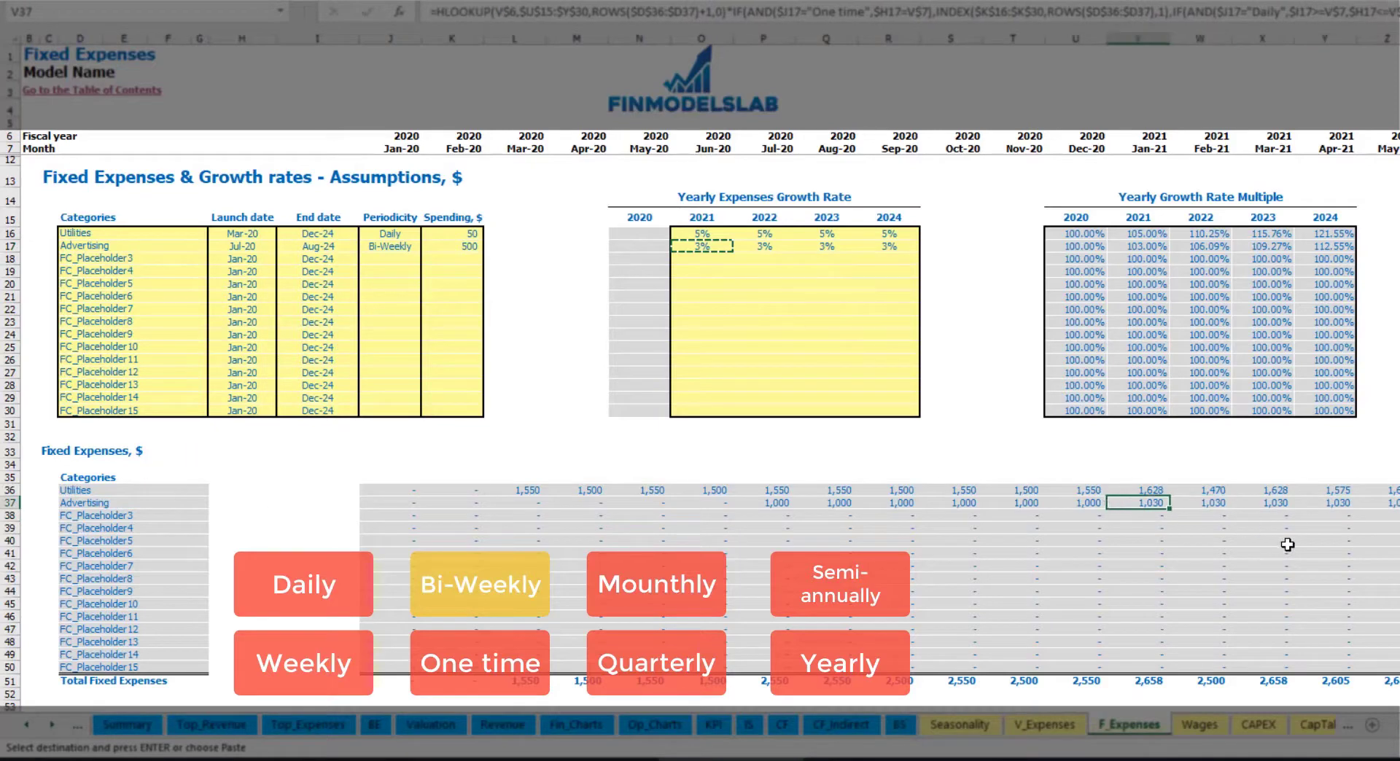
{"action": "scroll", "coordinate": [709, 360], "scroll_direction": "right", "scroll_amount": 12}
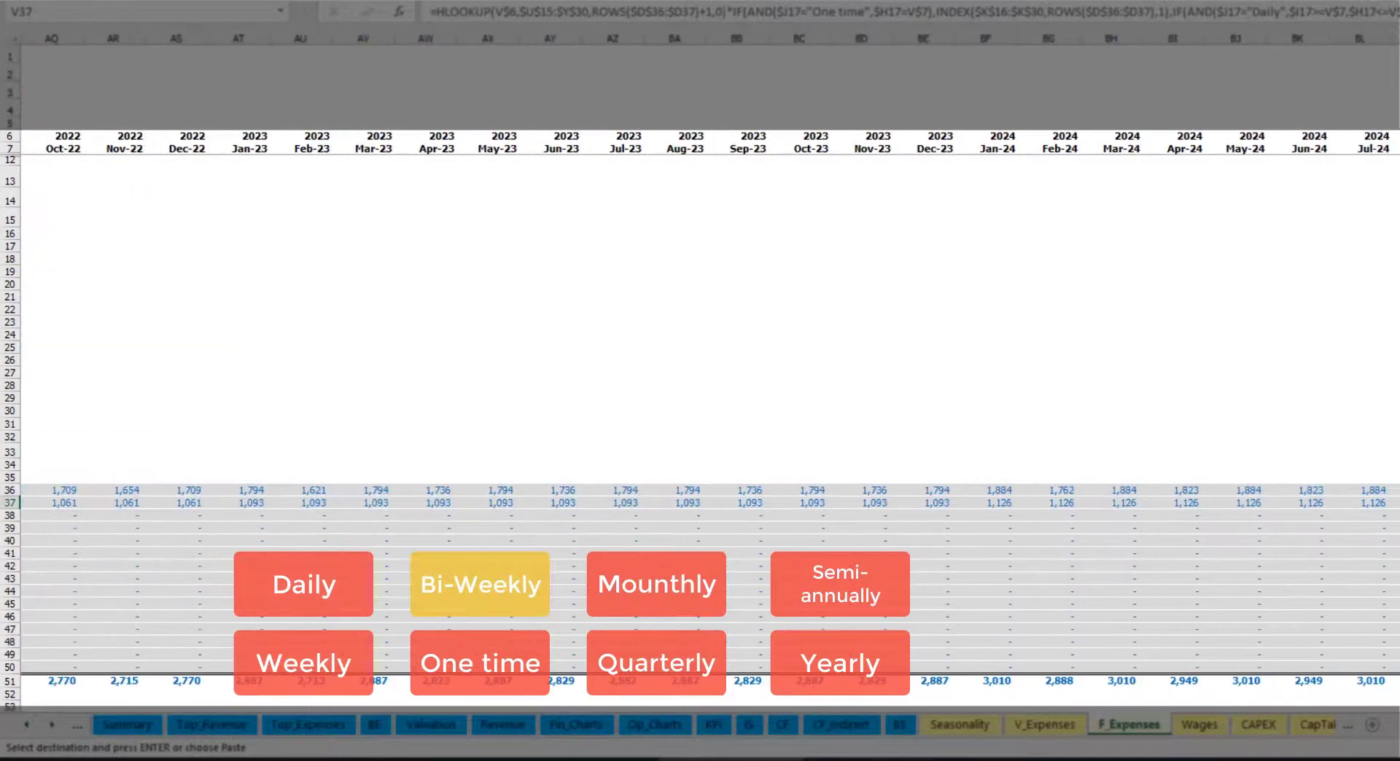
{"action": "left_click", "coordinate": [1395, 38]}
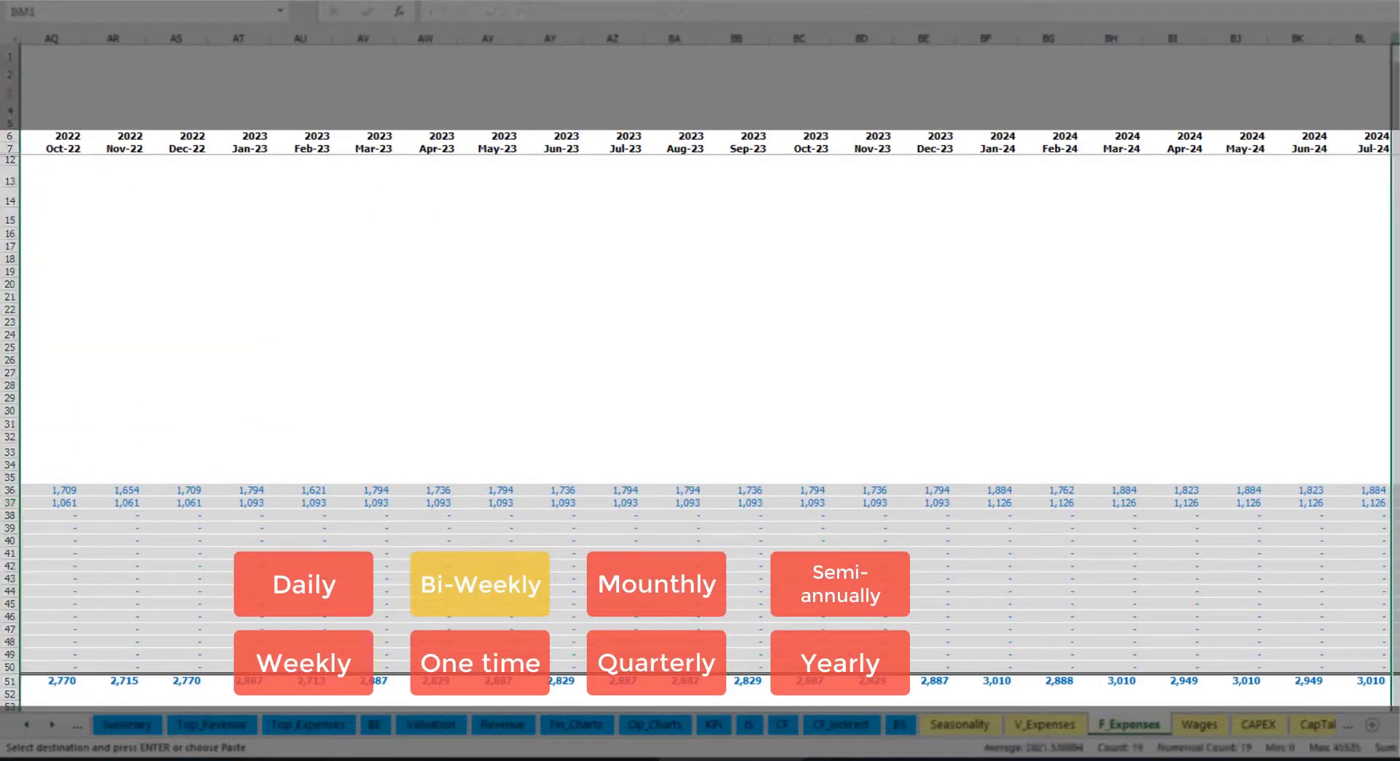
{"action": "scroll", "coordinate": [298, 328], "scroll_direction": "left", "scroll_amount": 12}
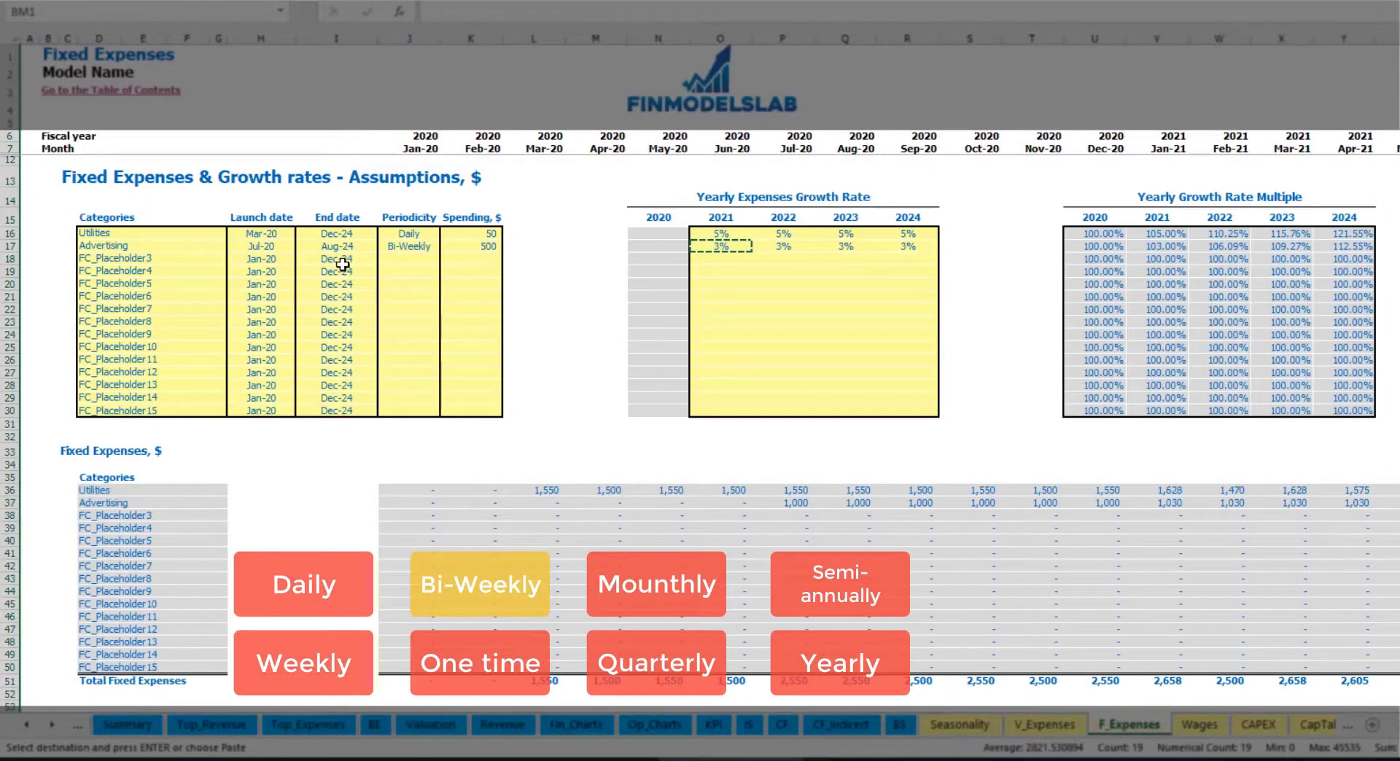
{"action": "left_click", "coordinate": [343, 246]}
- Rename the FC_Placeholder3 expense category as Office Setup and set its periodicity to One time
{"action": "left_click", "coordinate": [122, 257]}
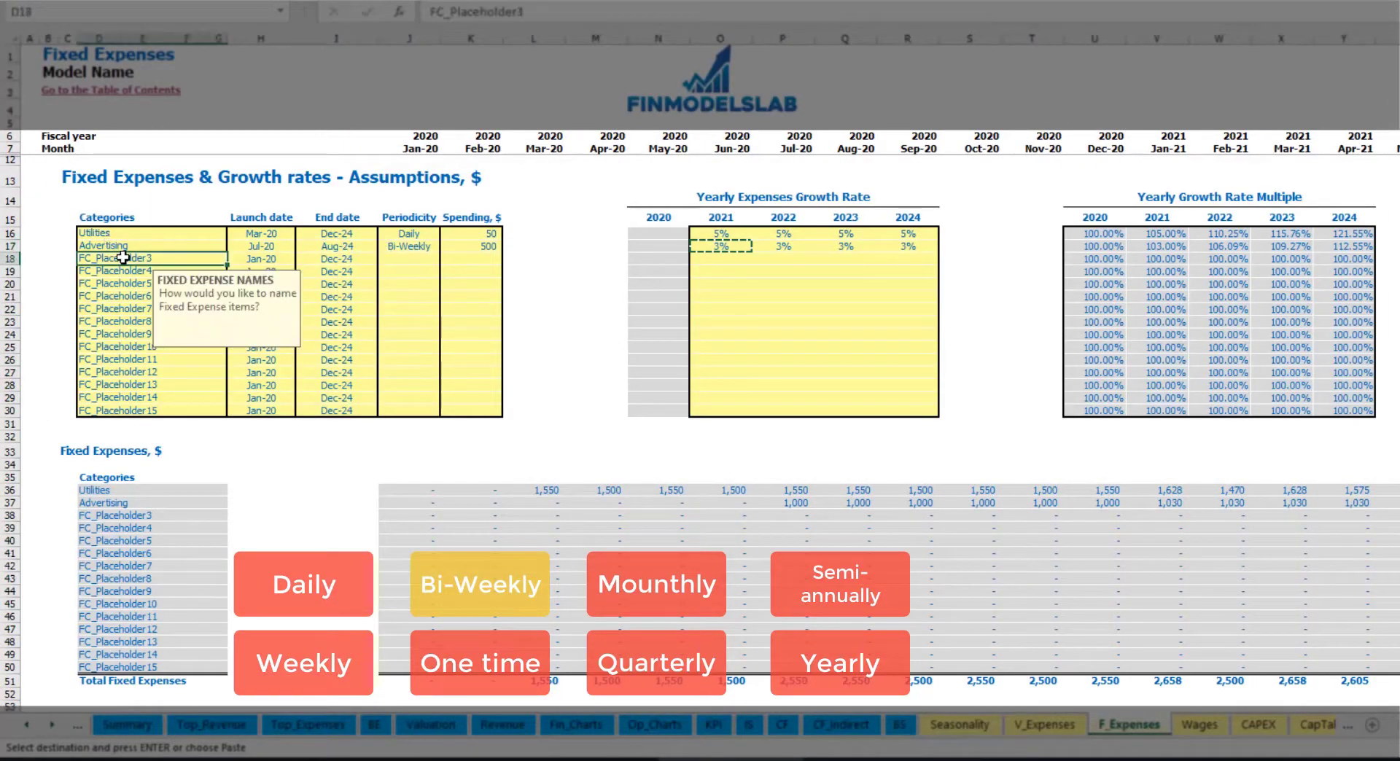
{"action": "type", "text": "S"}
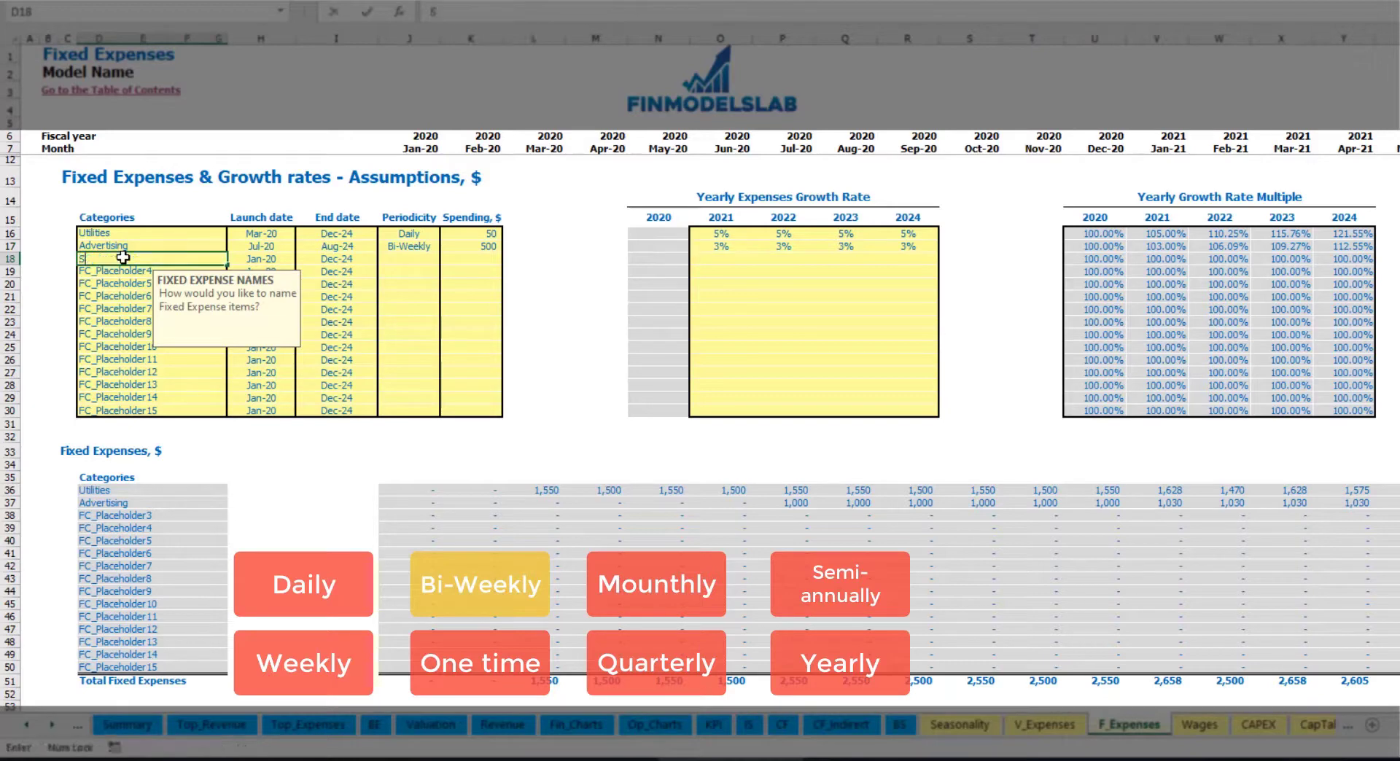
{"action": "type", "text": "Office Setup"}
{"action": "key", "text": "Return"}
{"action": "left_click", "coordinate": [412, 260]}
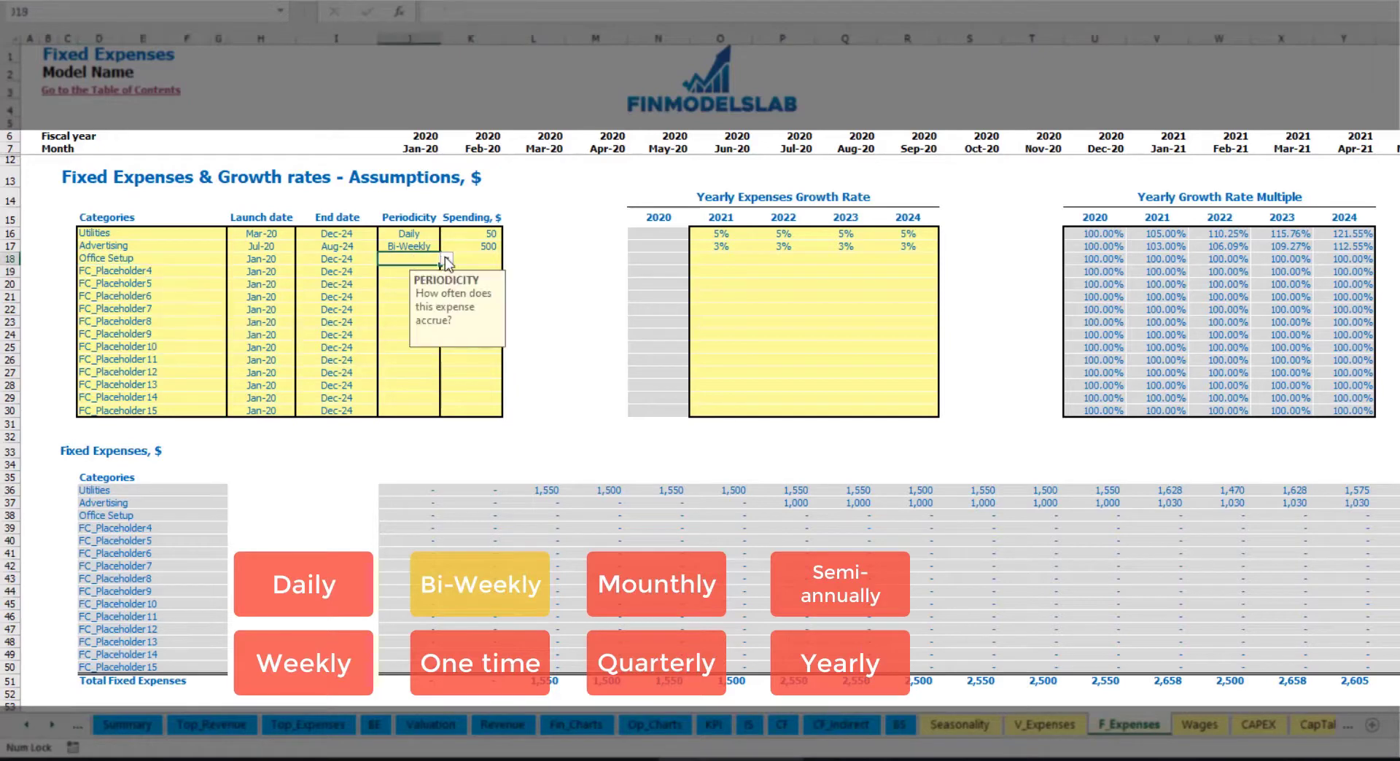
{"action": "left_click", "coordinate": [446, 259]}
{"action": "left_click", "coordinate": [409, 272]}
- Set the Office Setup launch date to Feb-20 and its spending to 5000, and check its Feb-20 amount
{"action": "left_click", "coordinate": [282, 259]}
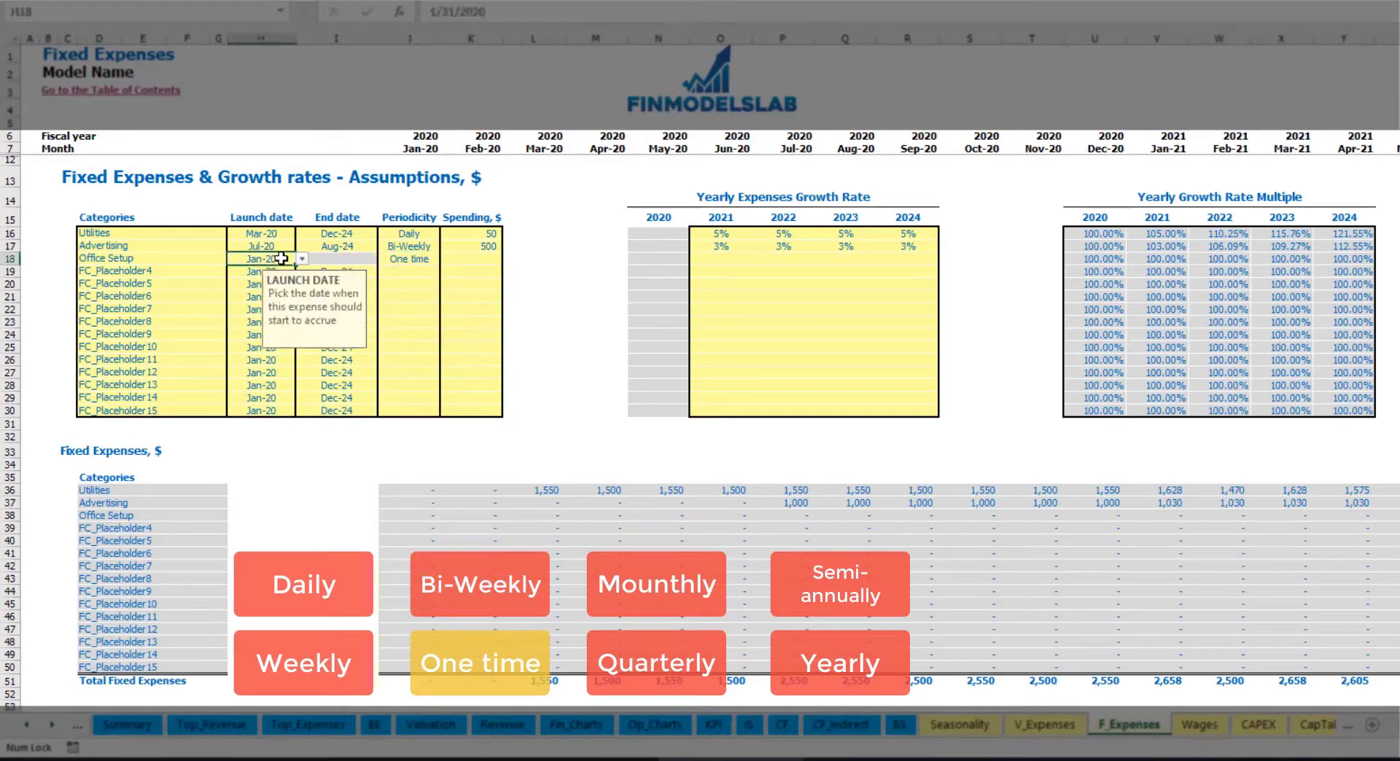
{"action": "left_click", "coordinate": [303, 260]}
{"action": "left_click", "coordinate": [348, 283]}
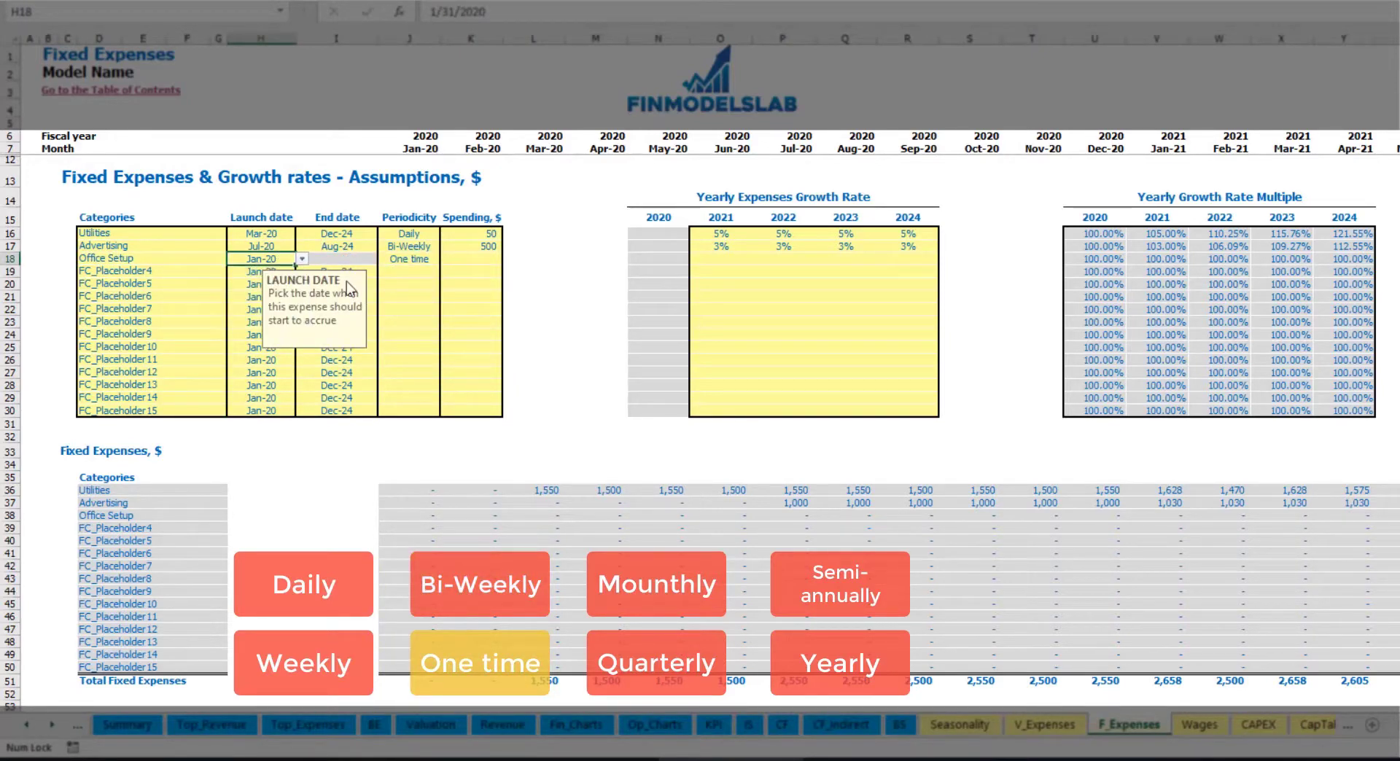
{"action": "left_click", "coordinate": [459, 259]}
{"action": "type", "text": "5000"}
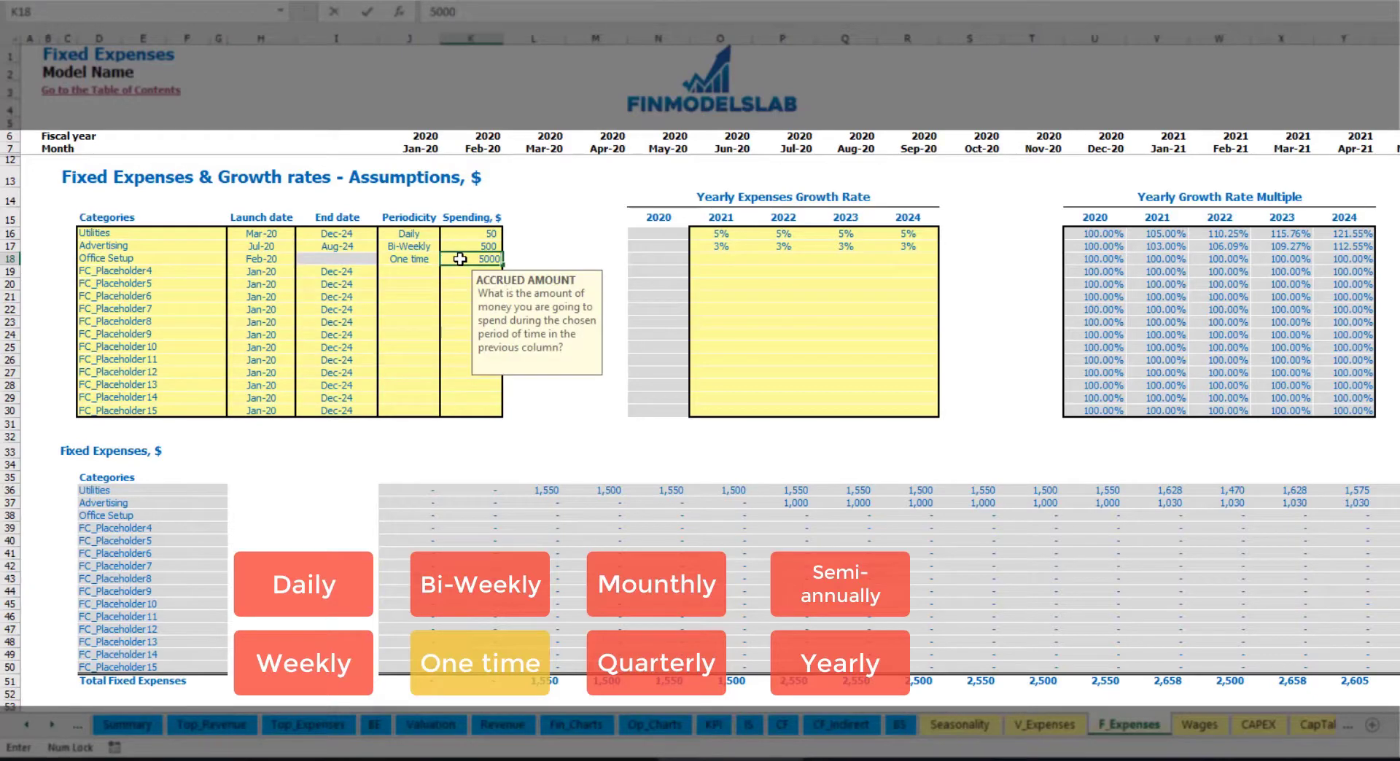
{"action": "key", "text": "Return"}
{"action": "left_click_drag", "start_coordinate": [719, 259], "coordinate": [908, 260]}
{"action": "left_click", "coordinate": [485, 516]}
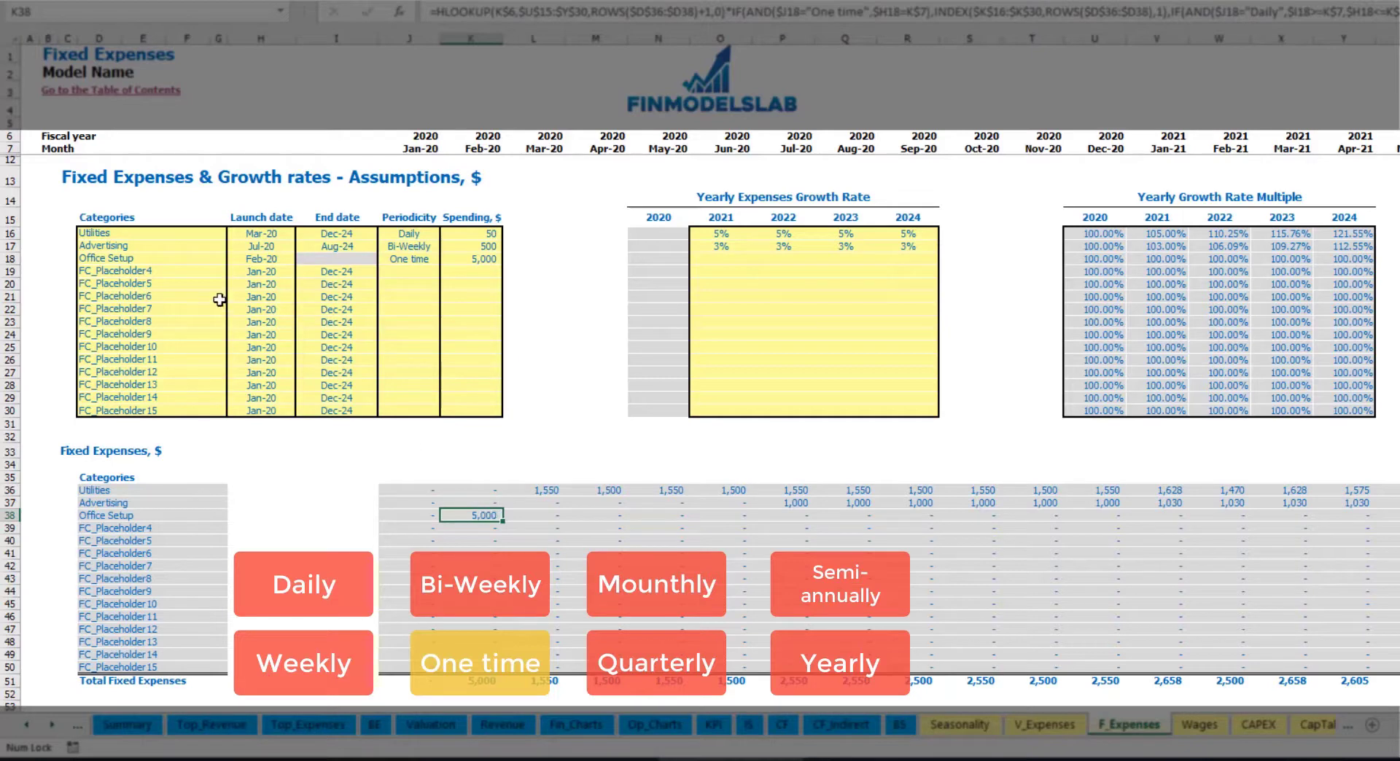
- Rename the FC_Placeholder4 expense category as Insurance
{"action": "left_click", "coordinate": [192, 275]}
{"action": "type", "text": "Insurance"}
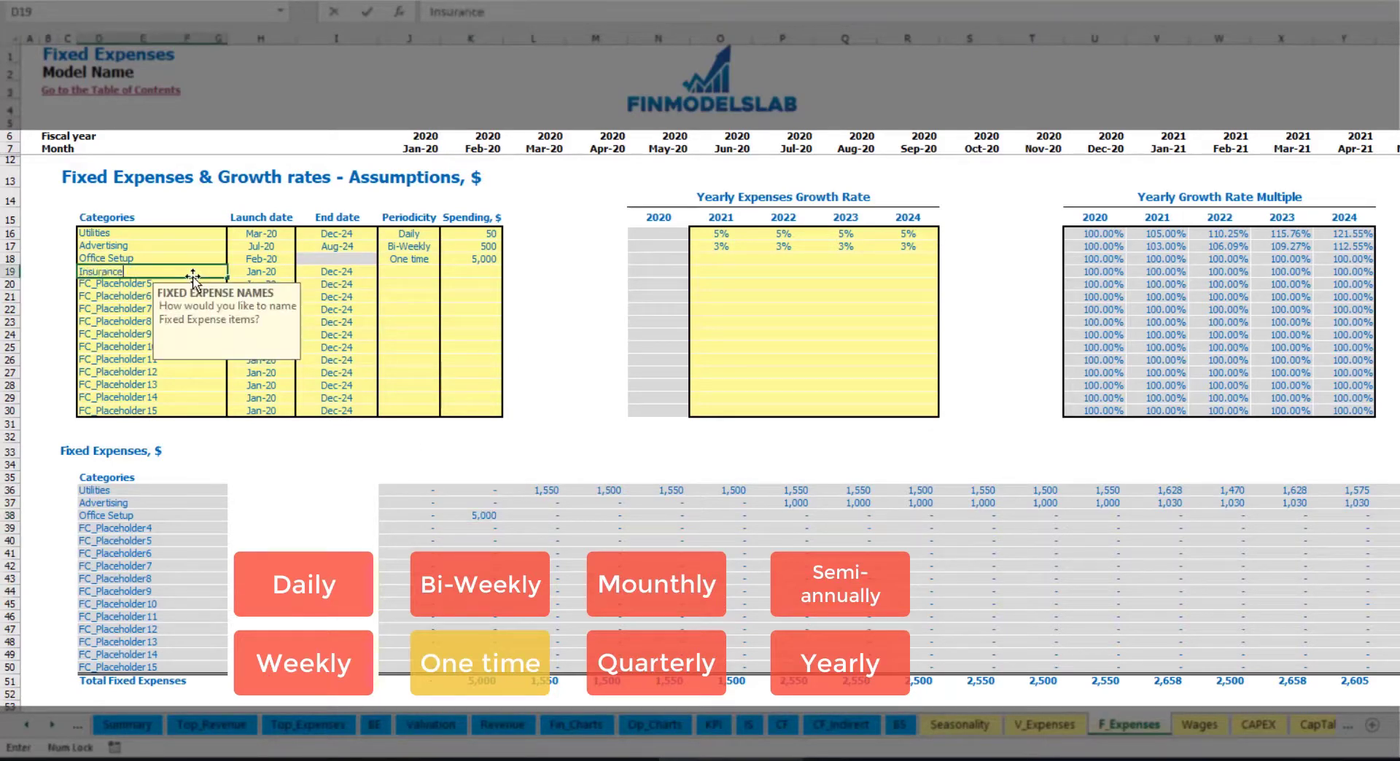
{"action": "key", "text": "Return"}
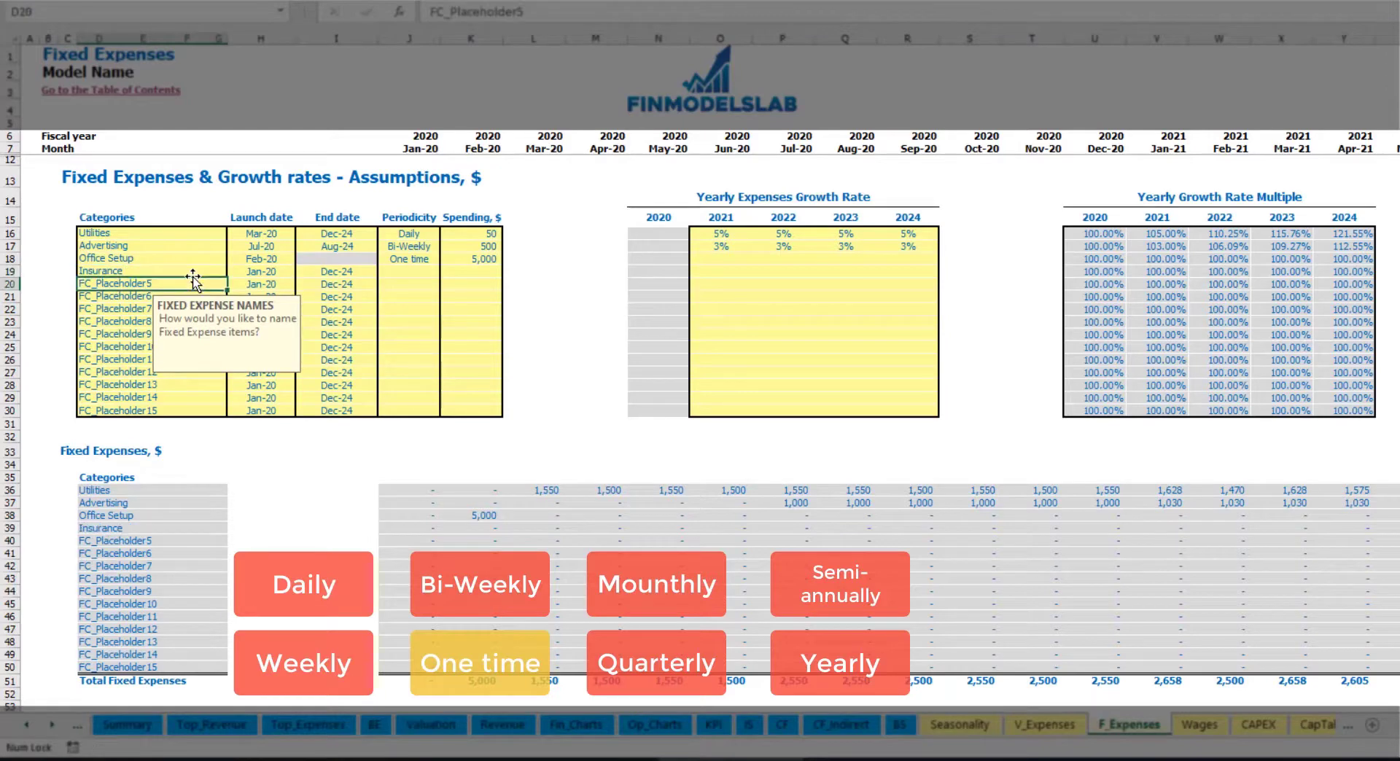
- Set the Insurance periodicity to Monthly and its spending to 1000
{"action": "left_click", "coordinate": [262, 274]}
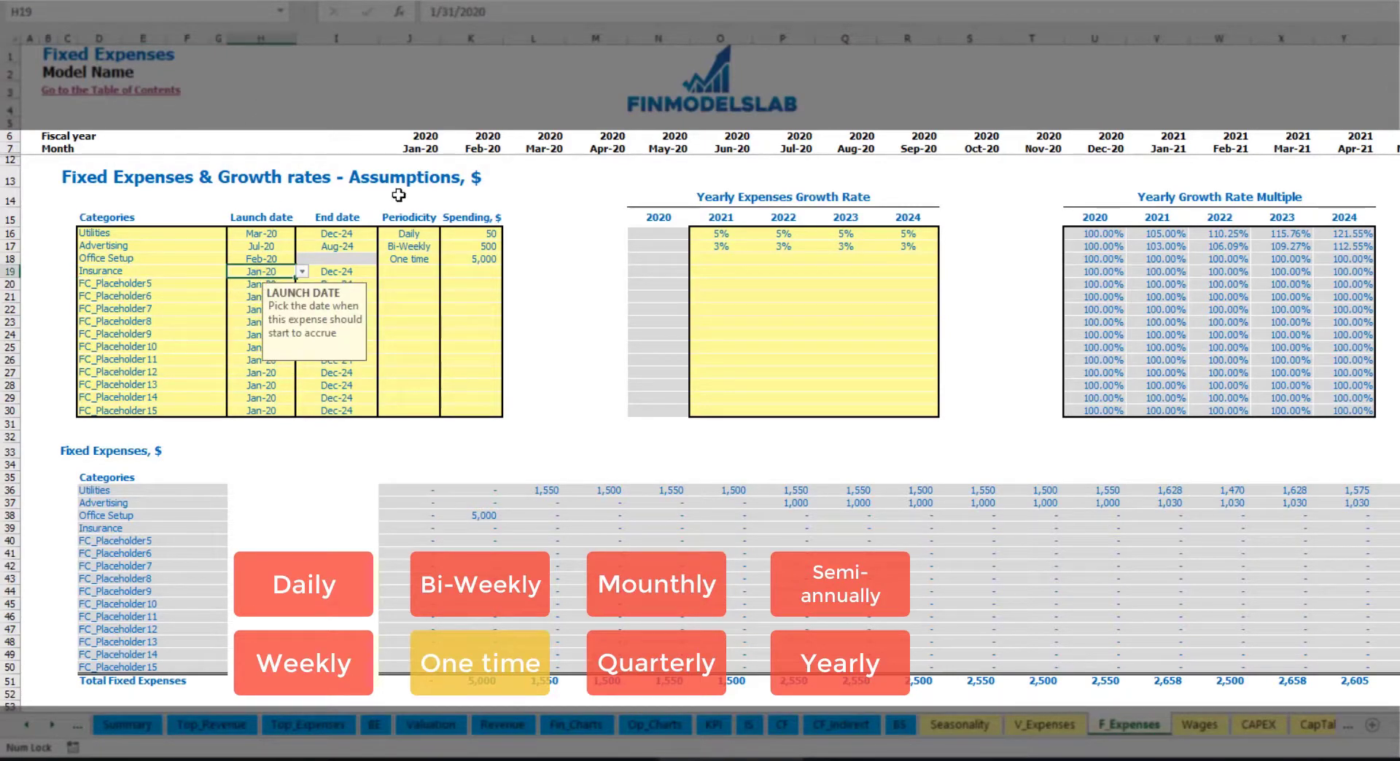
{"action": "left_click", "coordinate": [353, 273]}
{"action": "left_click", "coordinate": [420, 274]}
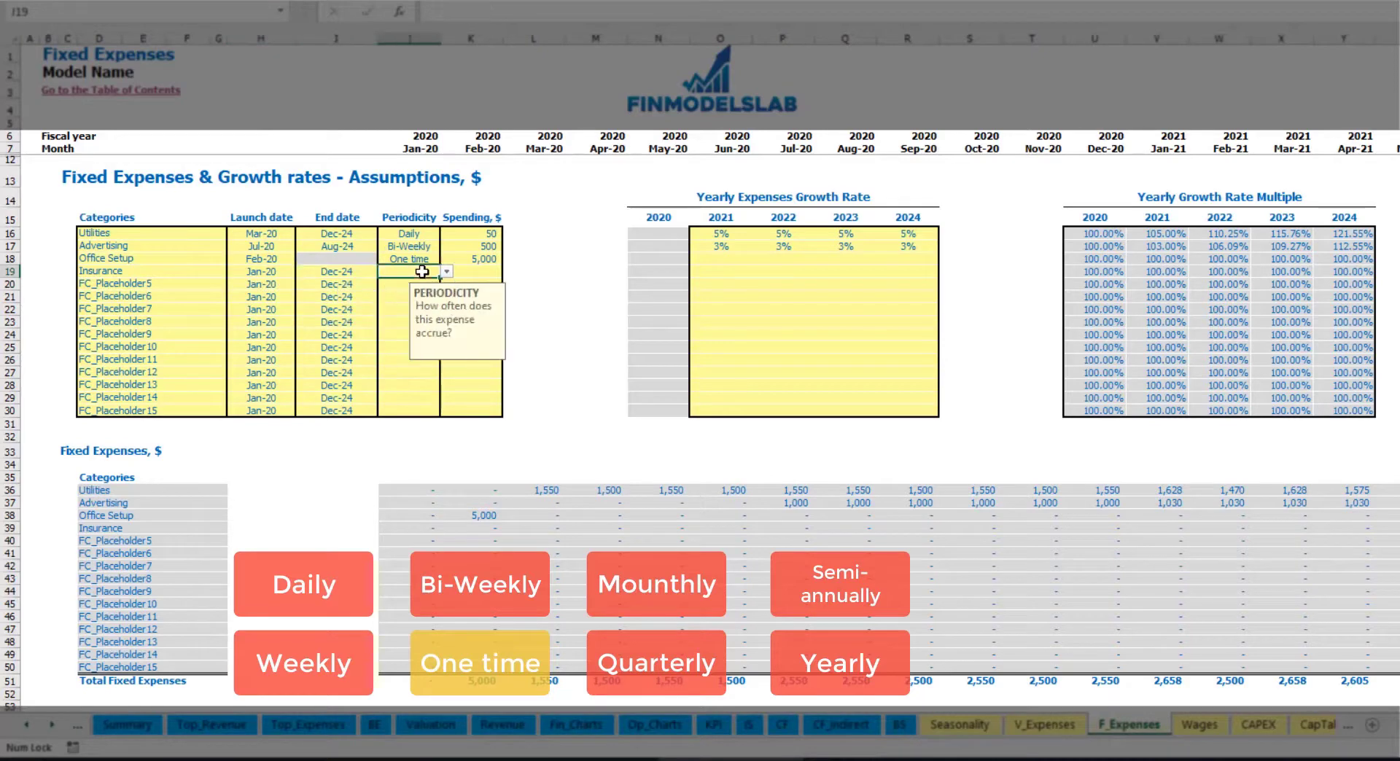
{"action": "left_click", "coordinate": [445, 272]}
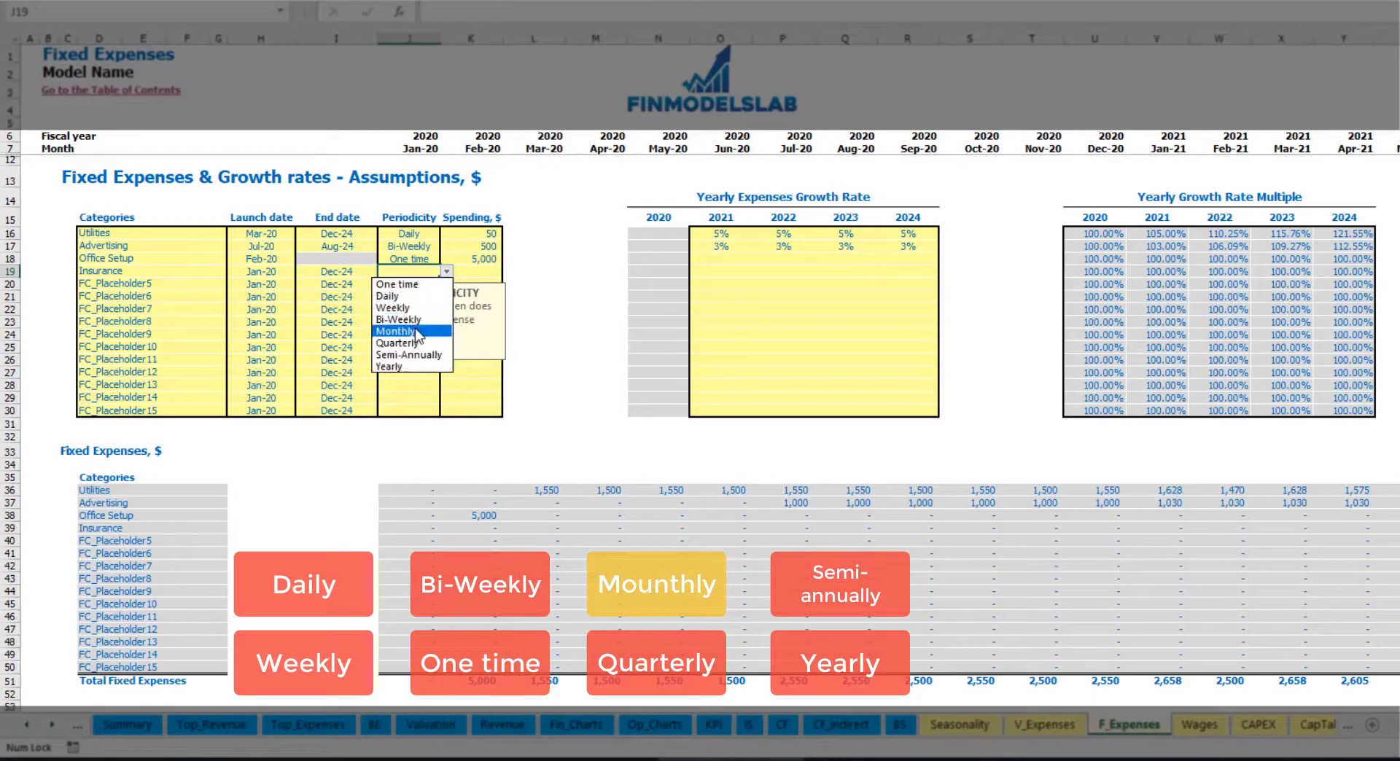
{"action": "left_click", "coordinate": [401, 331]}
{"action": "left_click", "coordinate": [479, 271]}
{"action": "type", "text": "1000"}
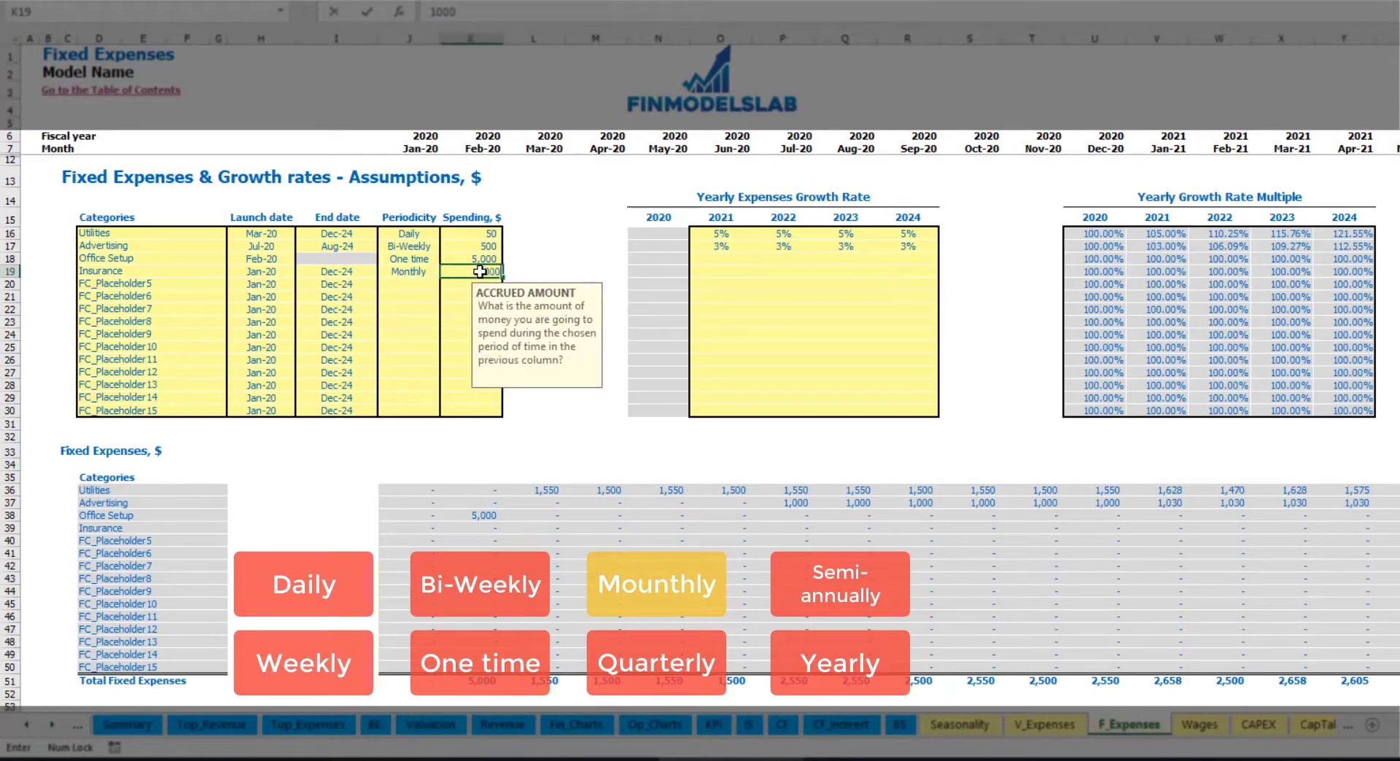
- Set the Insurance yearly growth rates to 5% for 2021, 3% for 2022, 2% for 2023 and 1% for 2024
{"action": "left_click", "coordinate": [708, 284]}
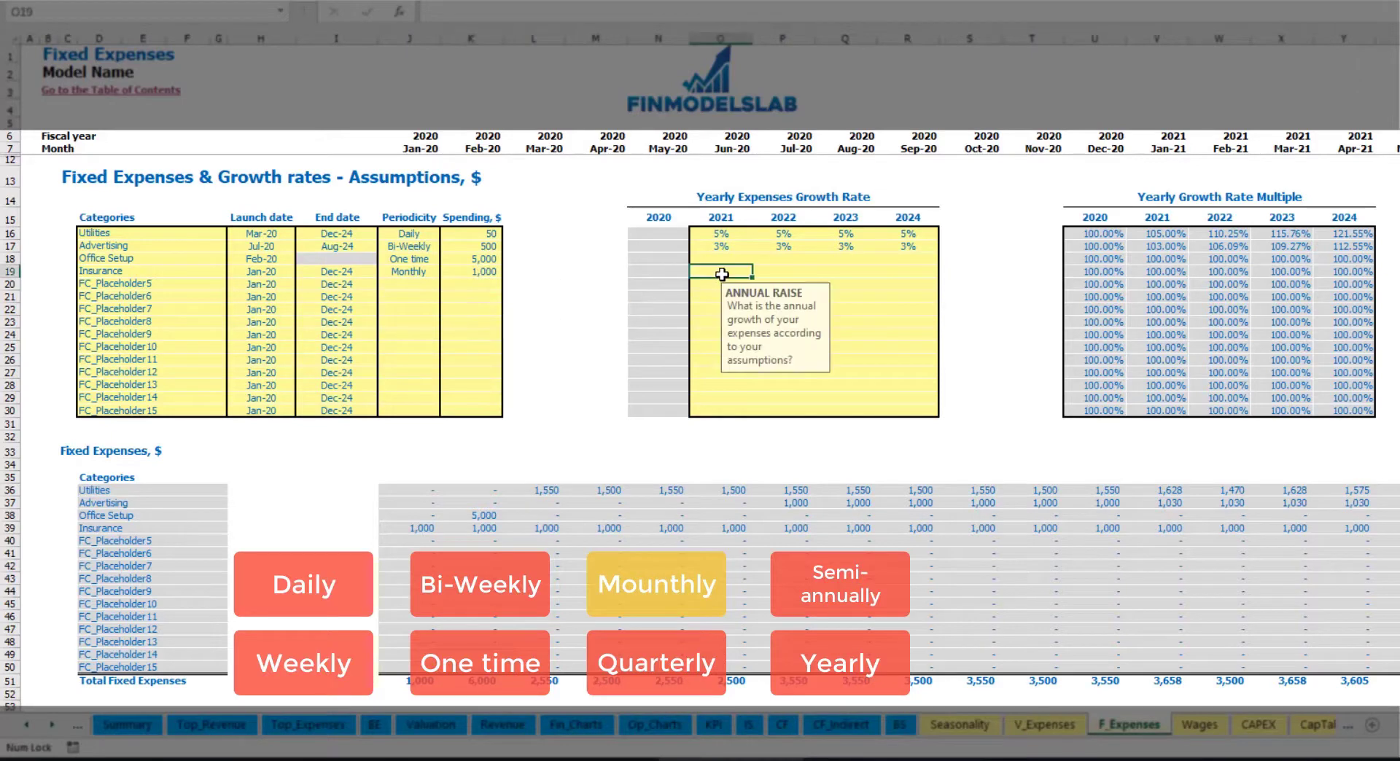
{"action": "left_click", "coordinate": [722, 274]}
{"action": "type", "text": "5"}
{"action": "key", "text": "Tab"}
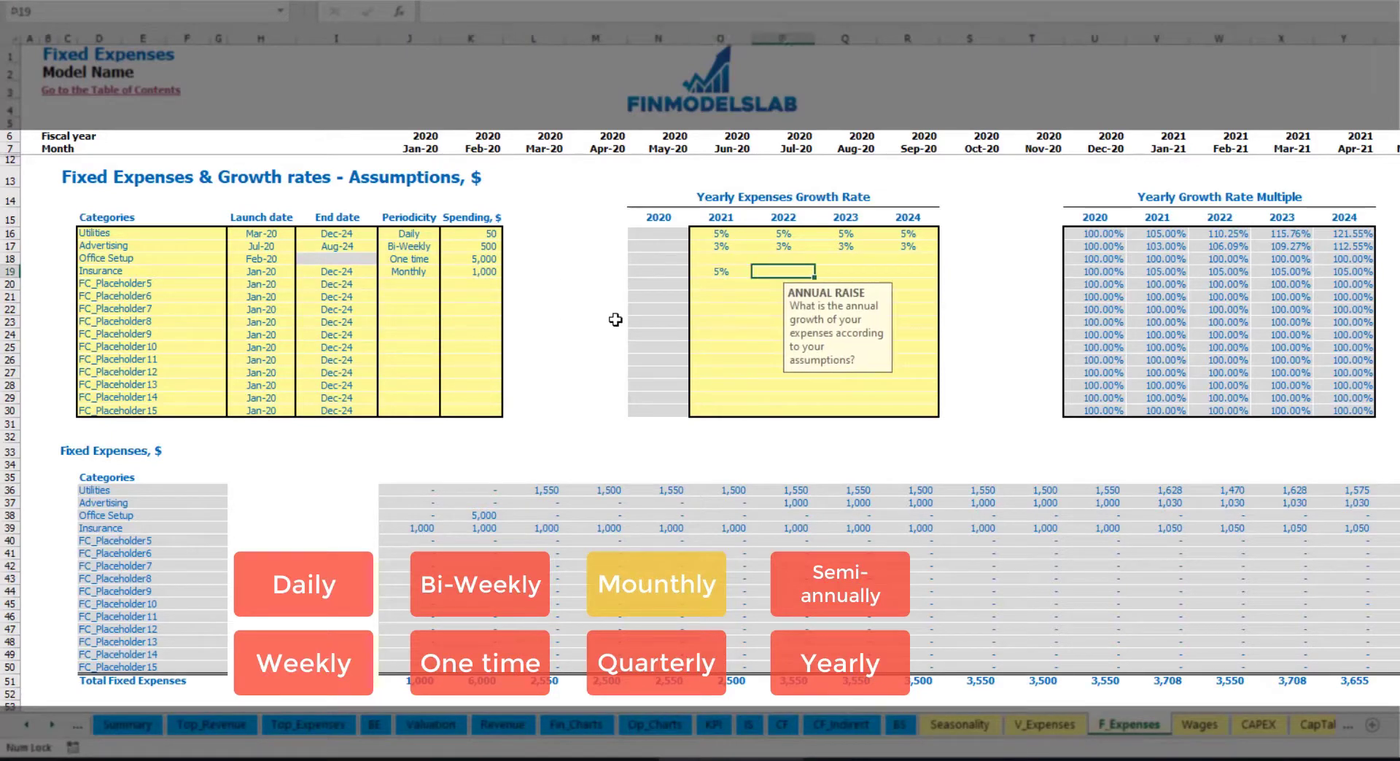
{"action": "type", "text": "3"}
{"action": "key", "text": "Return"}
{"action": "key", "text": "Up"}
{"action": "key", "text": "Right"}
{"action": "type", "text": "2"}
{"action": "key", "text": "Return"}
{"action": "key", "text": "Up"}
{"action": "key", "text": "Right"}
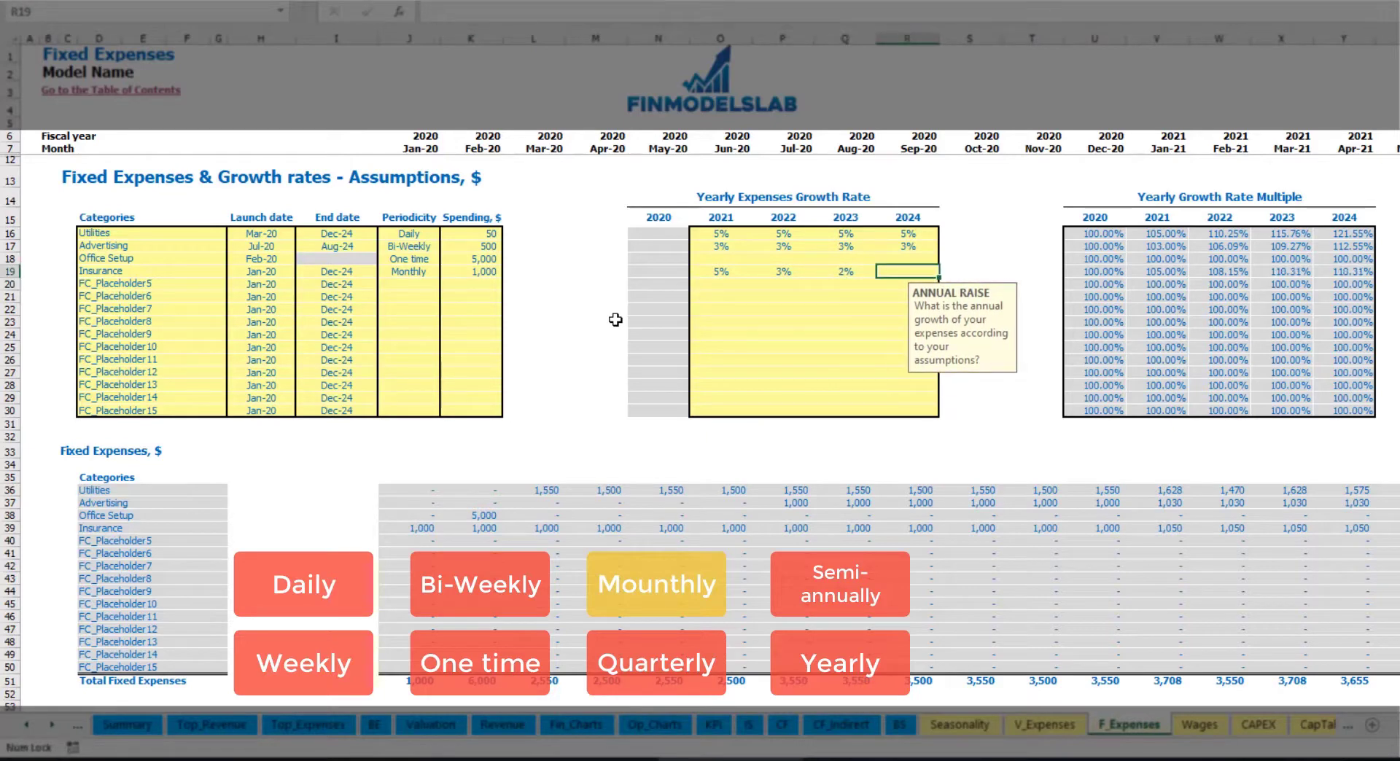
{"action": "type", "text": "1"}
{"action": "key", "text": "Return"}
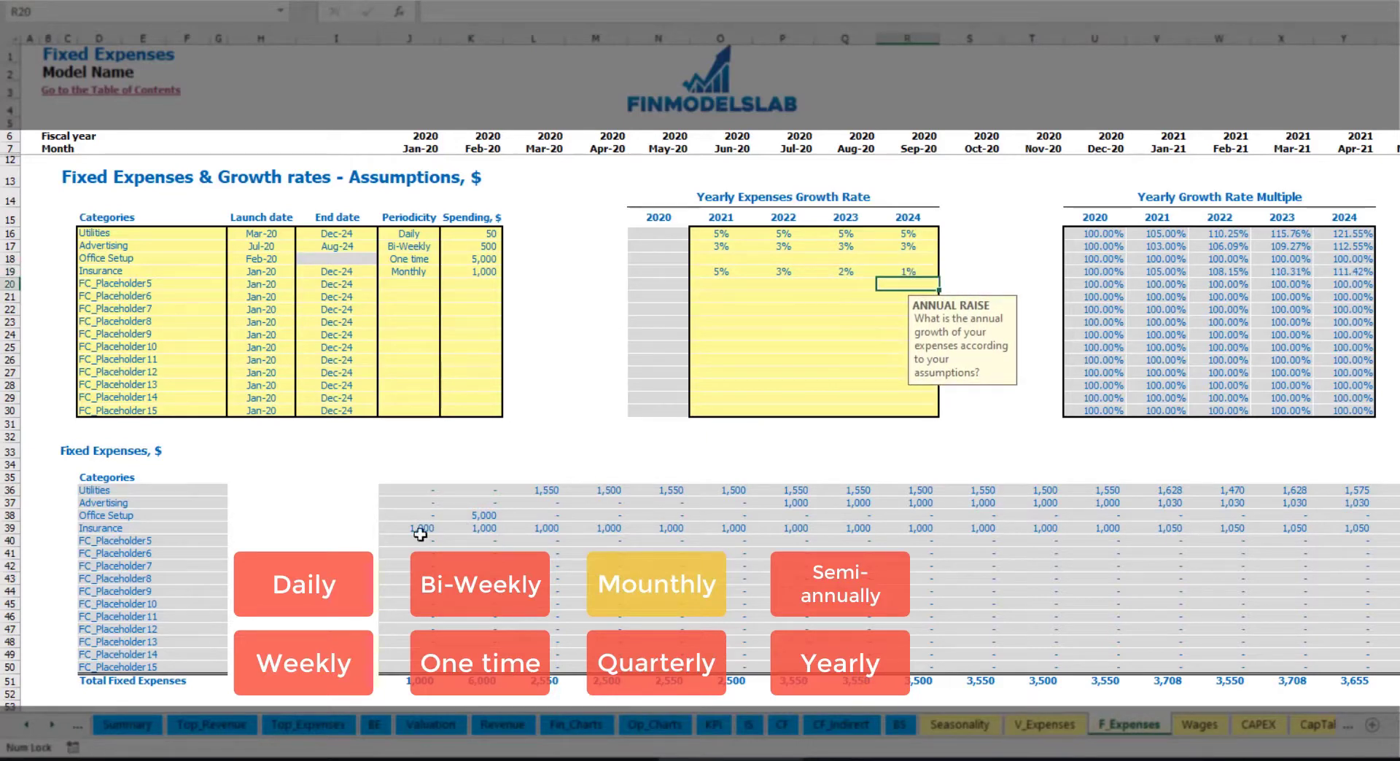
- Review the monthly Insurance amounts across 2020 and 2021 in the Fixed Expenses table
{"action": "left_click_drag", "start_coordinate": [422, 530], "coordinate": [1137, 529]}
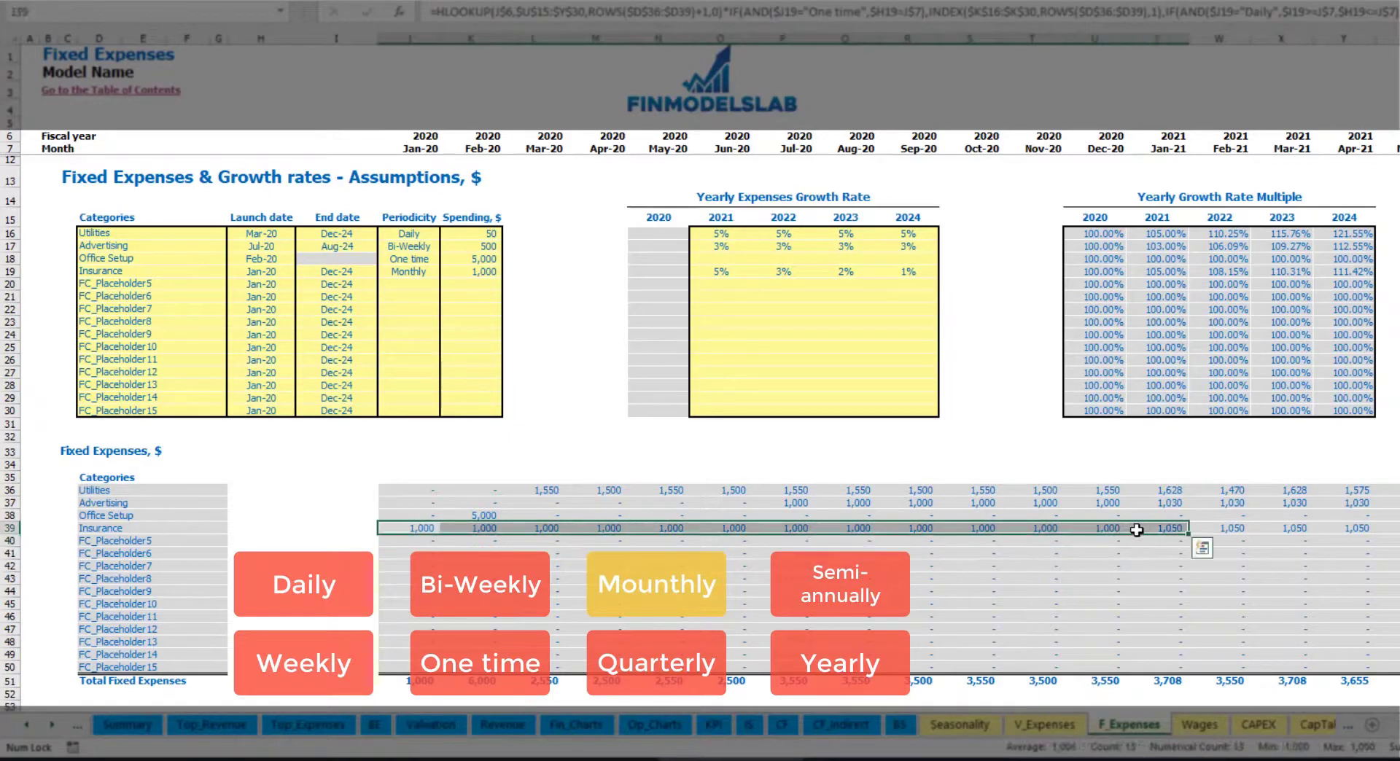
{"action": "left_click", "coordinate": [1137, 530]}
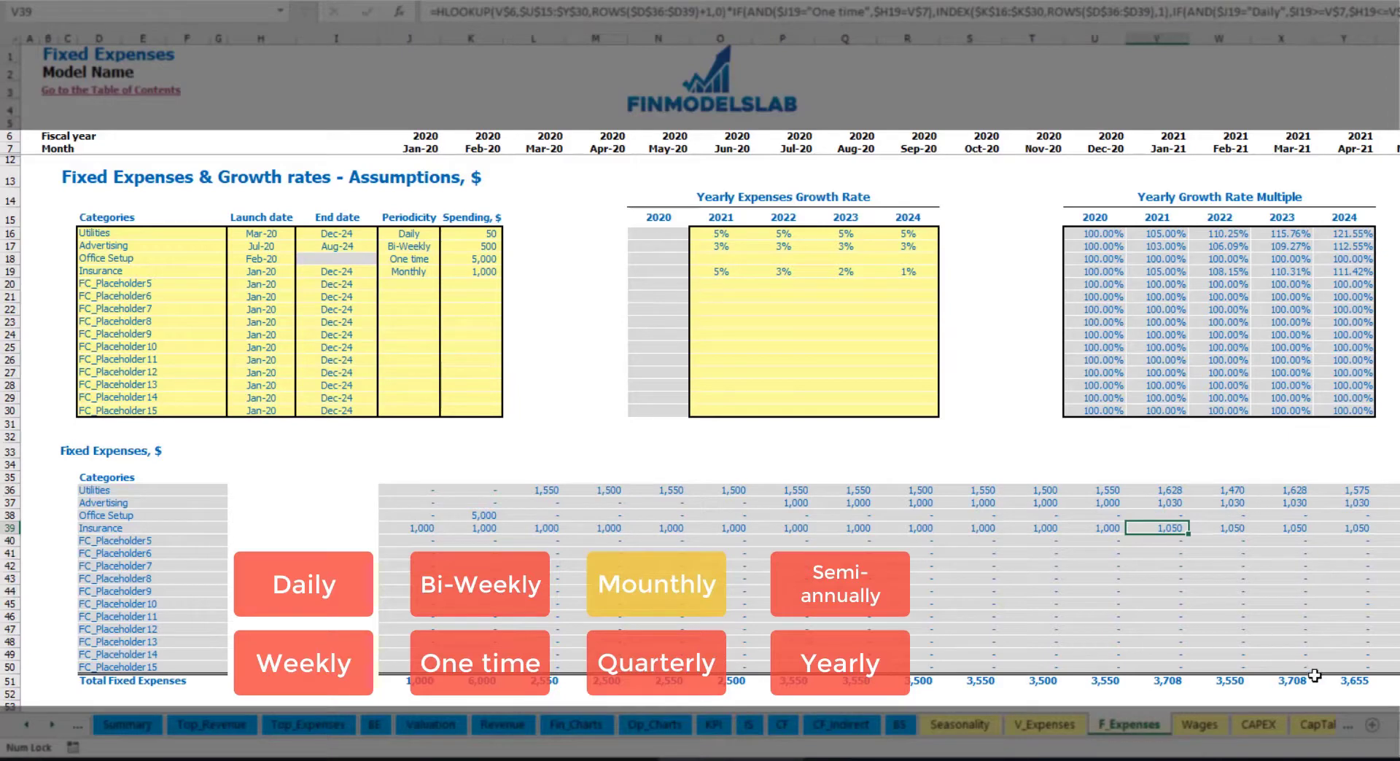
{"action": "scroll", "coordinate": [710, 360], "scroll_direction": "right", "scroll_amount": 3}
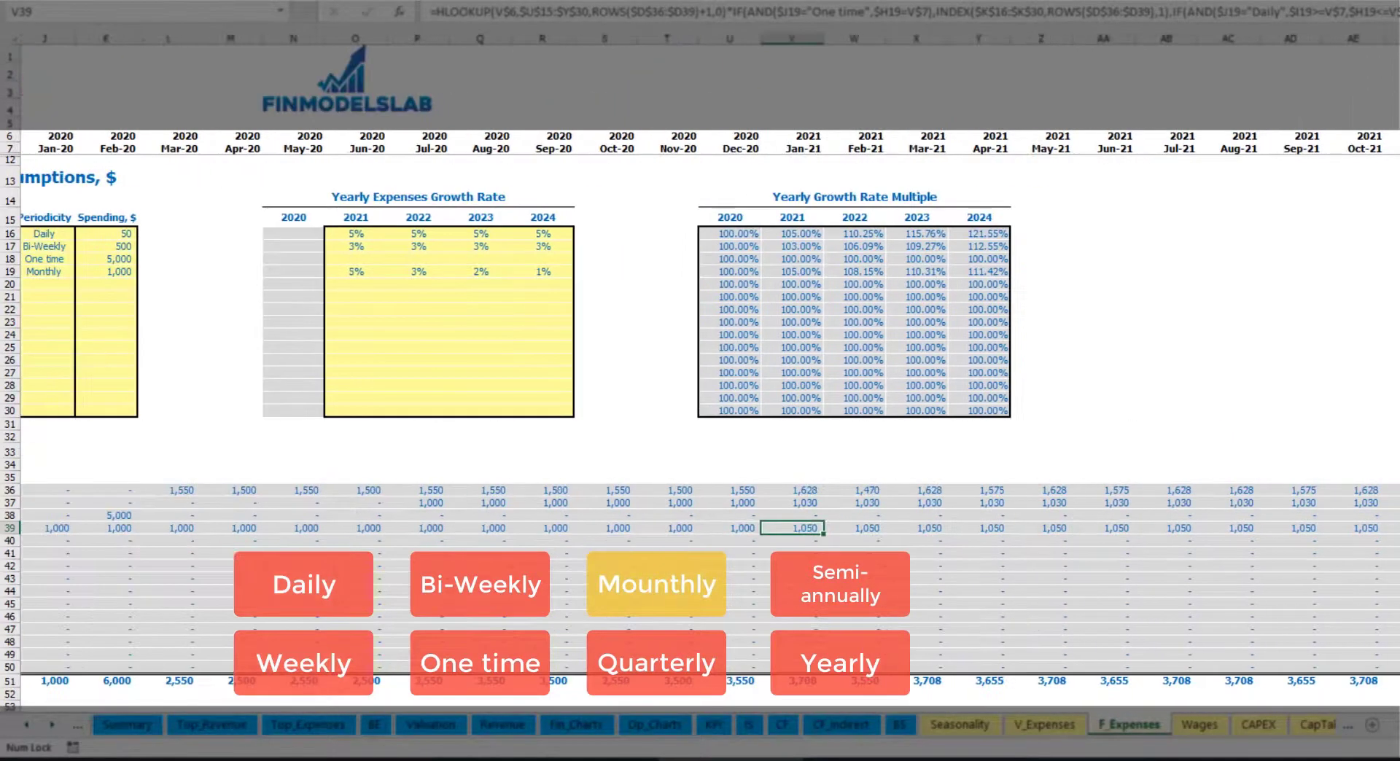
{"action": "left_click", "coordinate": [1399, 39]}
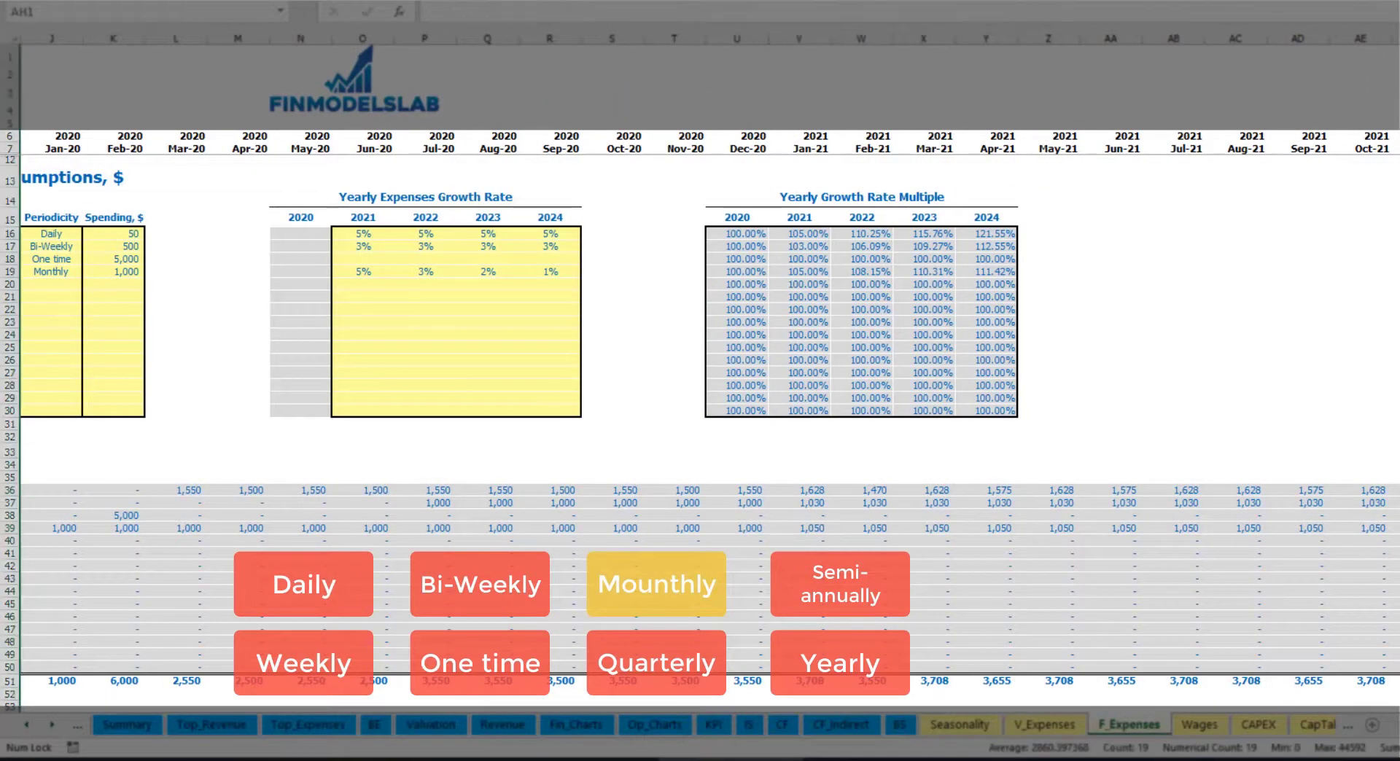
{"action": "left_click", "coordinate": [1399, 528]}
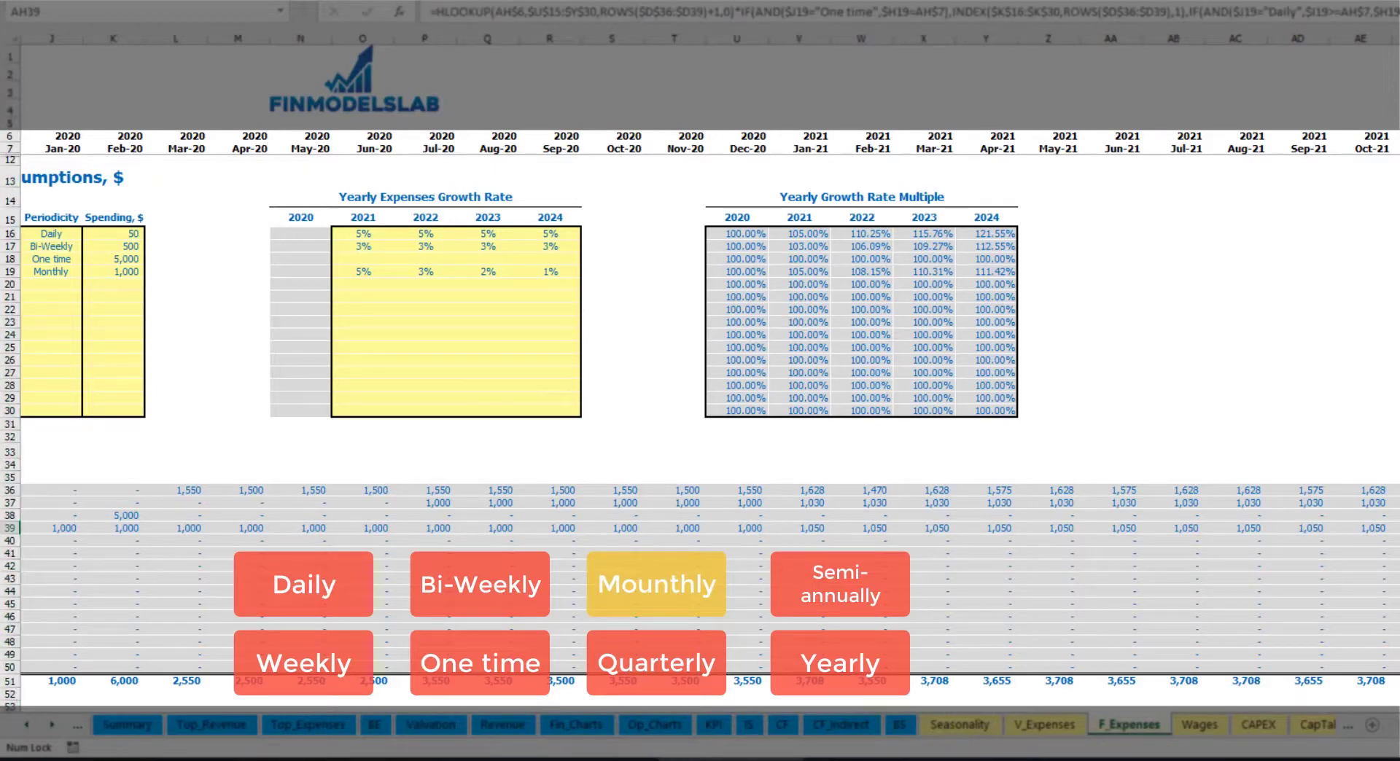
{"action": "scroll", "coordinate": [697, 472], "scroll_direction": "left", "scroll_amount": 3}
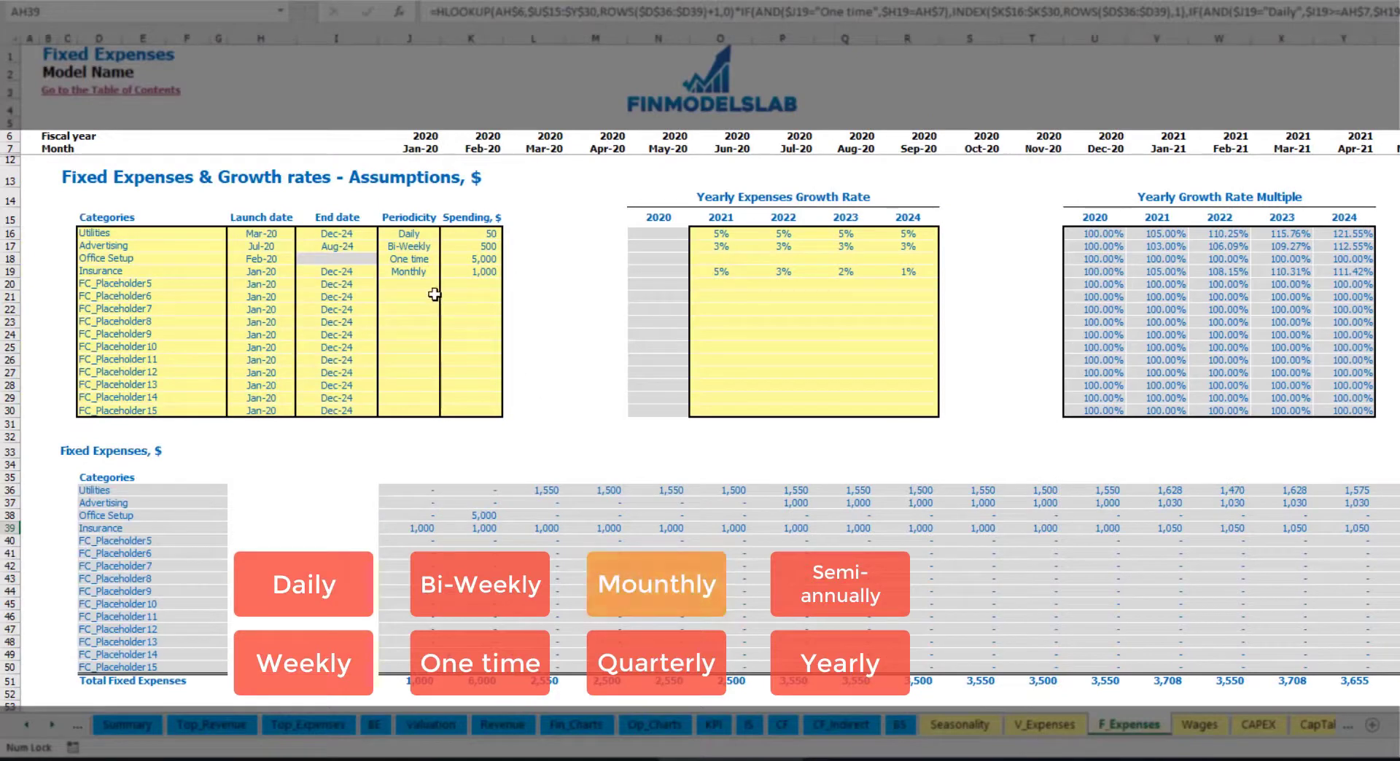
- Change the Insurance periodicity to Quarterly and check in which months its amounts fall
{"action": "left_click", "coordinate": [423, 271]}
{"action": "left_click", "coordinate": [446, 272]}
{"action": "left_click", "coordinate": [441, 337]}
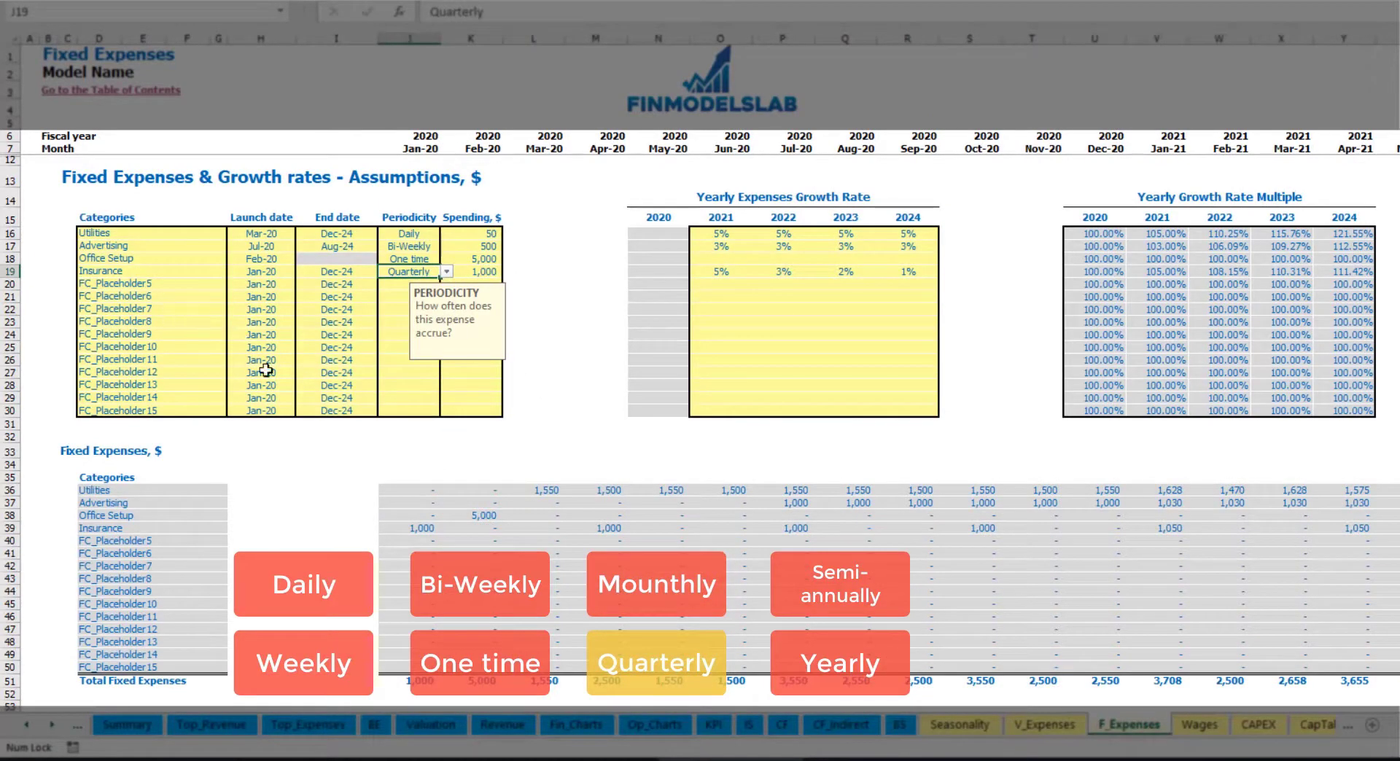
{"action": "left_click", "coordinate": [405, 529]}
{"action": "left_click", "coordinate": [604, 525]}
{"action": "left_click", "coordinate": [778, 531]}
- Change the Insurance launch date to Feb-20 and check in which months its amounts fall
{"action": "left_click", "coordinate": [283, 269]}
{"action": "left_click", "coordinate": [301, 272]}
{"action": "left_click", "coordinate": [263, 294]}
{"action": "left_click", "coordinate": [489, 525]}
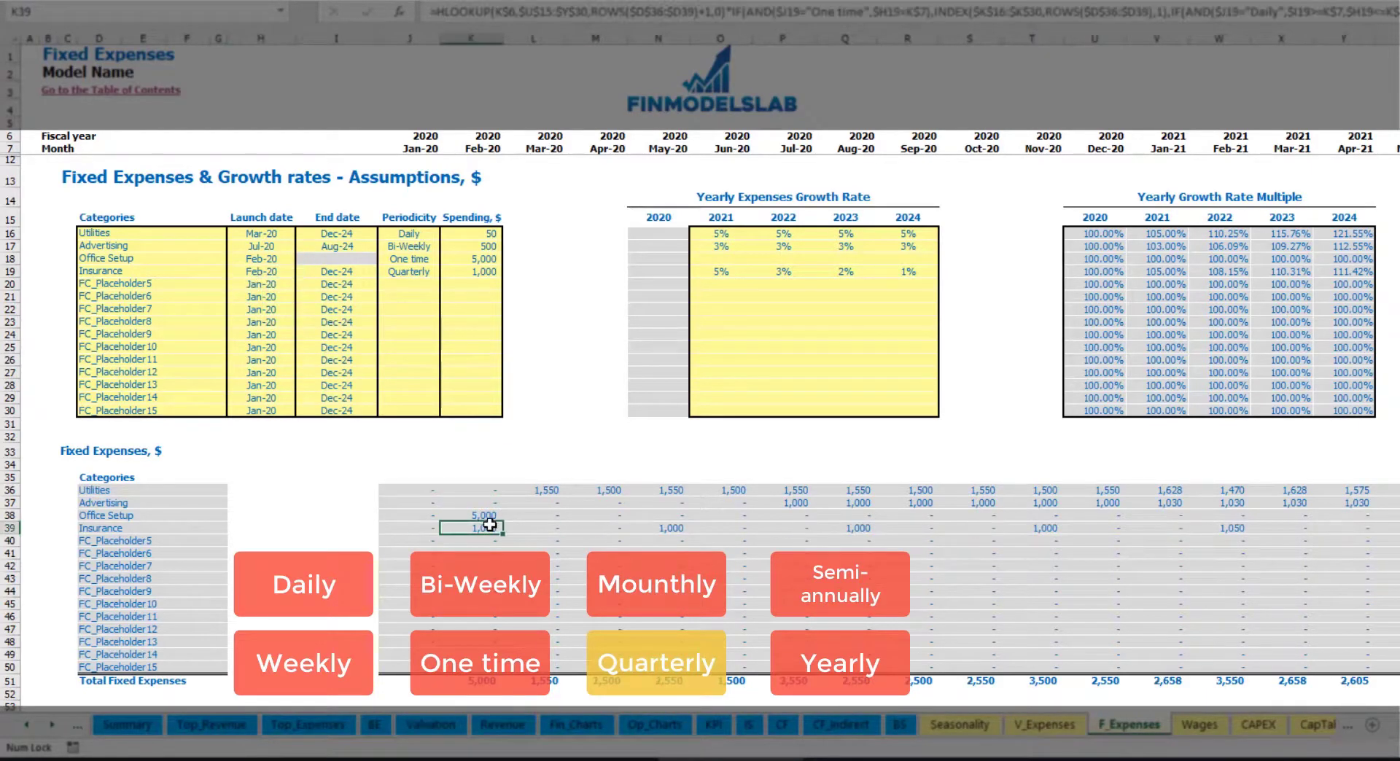
{"action": "left_click", "coordinate": [669, 526]}
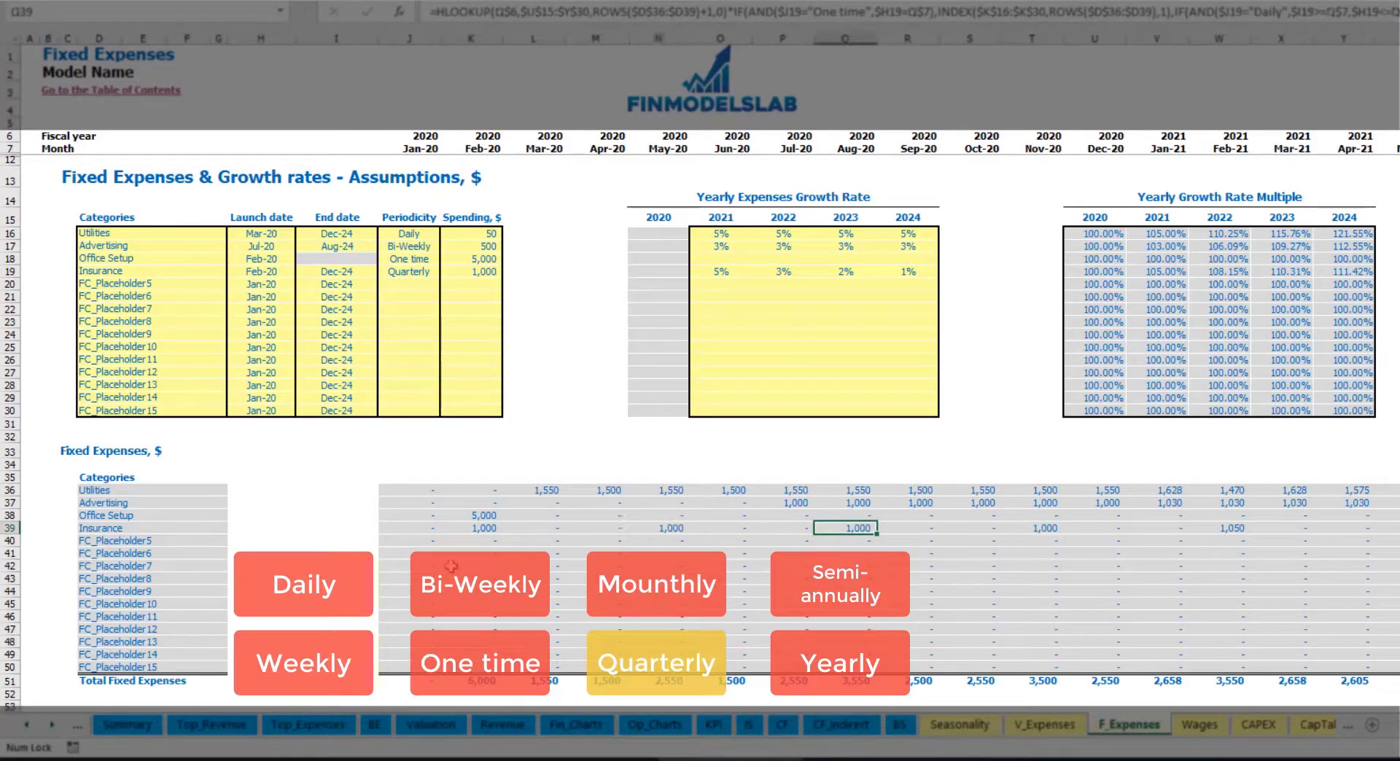
{"action": "left_click", "coordinate": [468, 529]}
{"action": "left_click", "coordinate": [676, 529]}
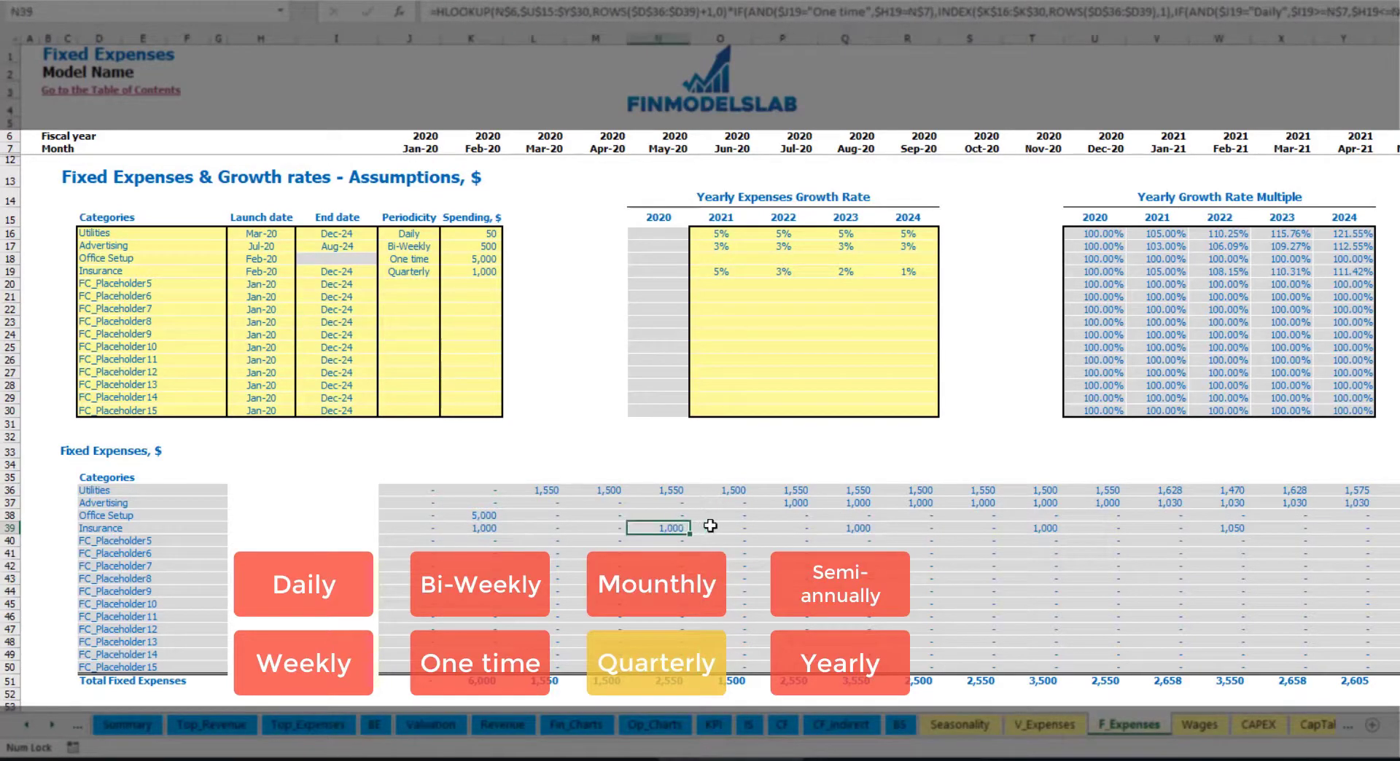
- Change the Insurance periodicity to Semi-Annually and check its amounts from Feb-20 to Feb-21
{"action": "left_click", "coordinate": [426, 272]}
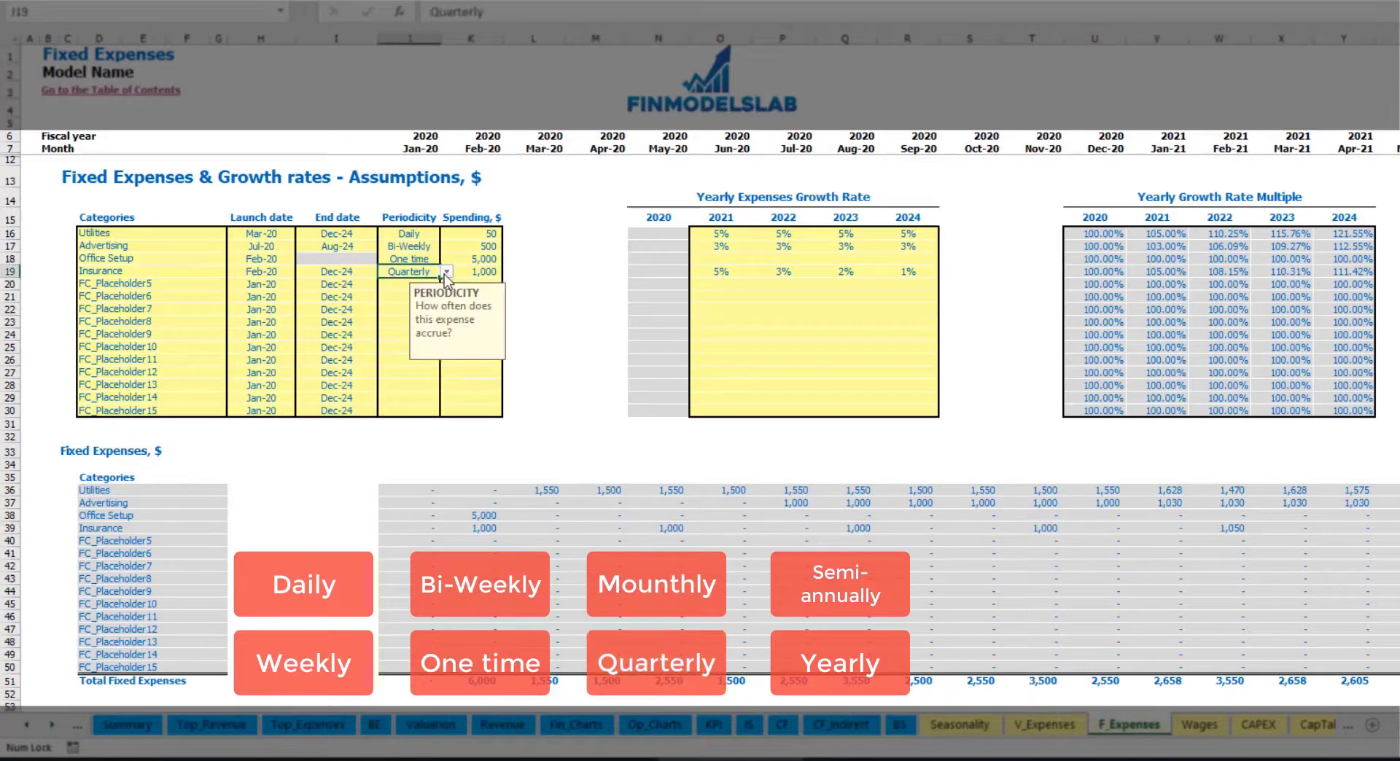
{"action": "left_click", "coordinate": [446, 271]}
{"action": "left_click", "coordinate": [430, 355]}
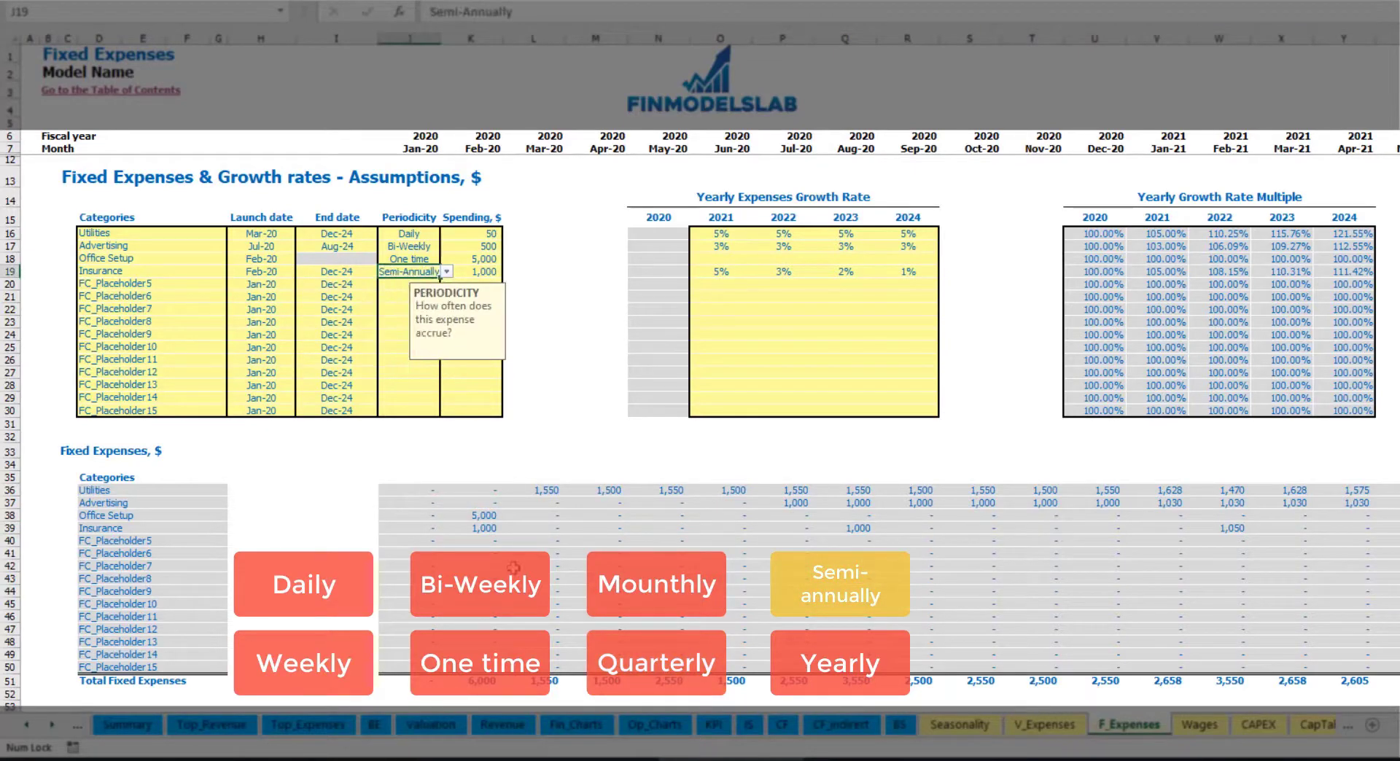
{"action": "left_click_drag", "start_coordinate": [482, 536], "coordinate": [1168, 528]}
{"action": "left_click", "coordinate": [1219, 540]}
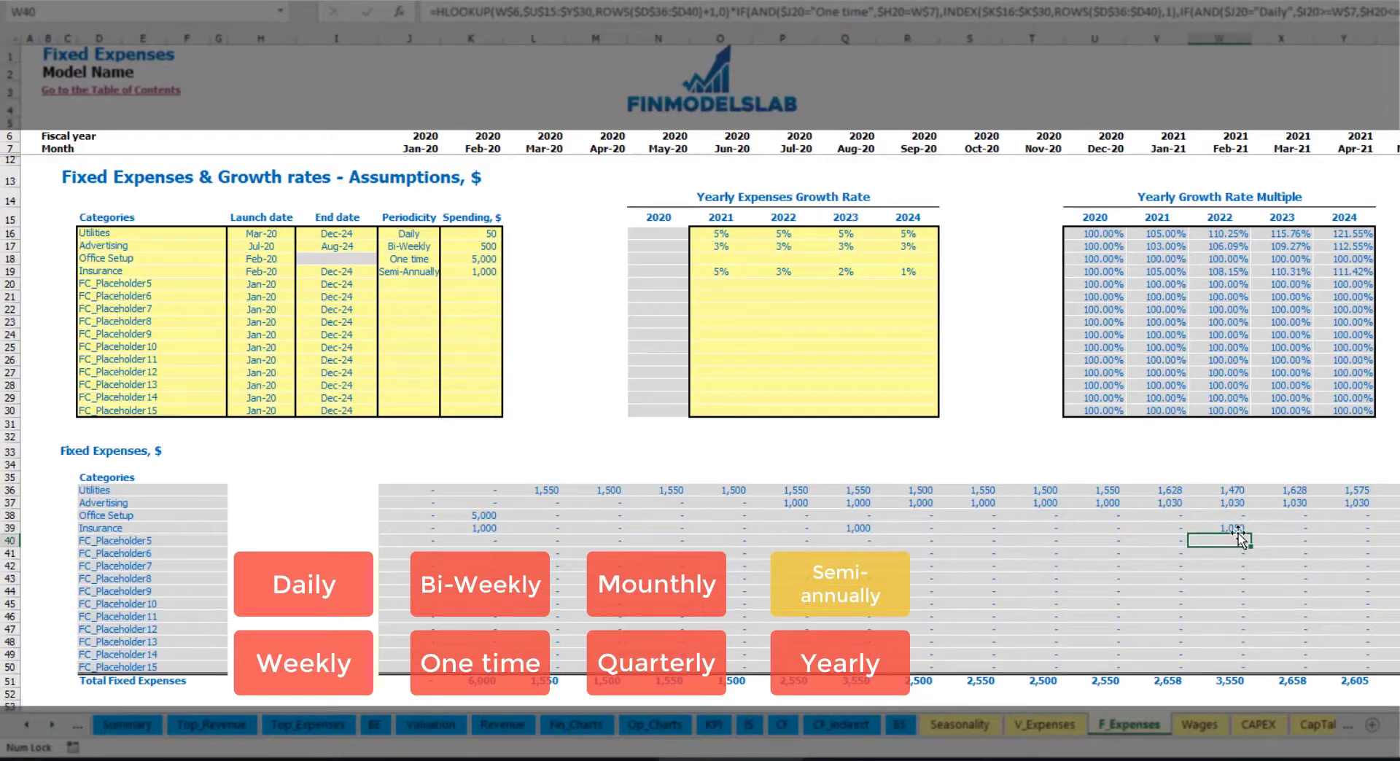
- Change the Insurance periodicity to Yearly and check its amounts across the months from Feb-20 onward
{"action": "left_click", "coordinate": [422, 271]}
{"action": "left_click", "coordinate": [447, 271]}
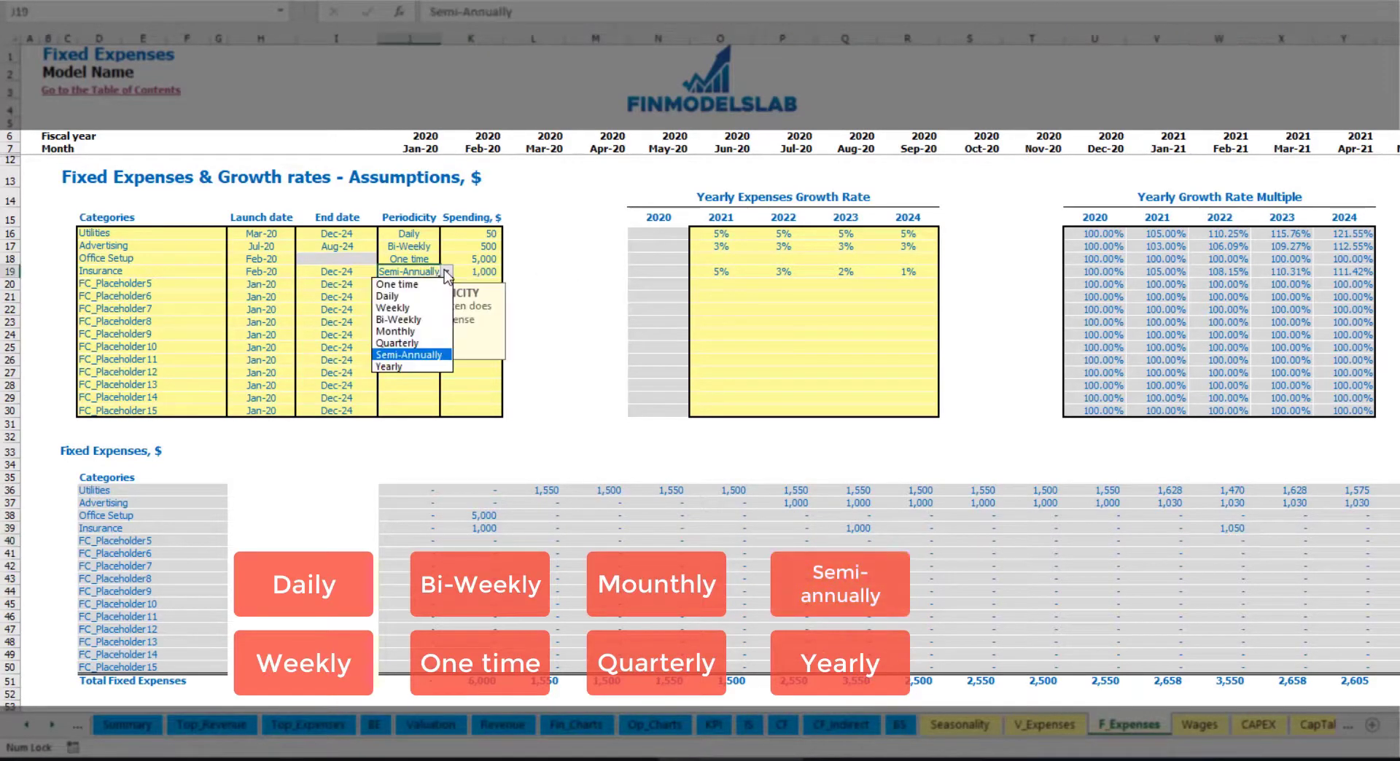
{"action": "left_click", "coordinate": [399, 366]}
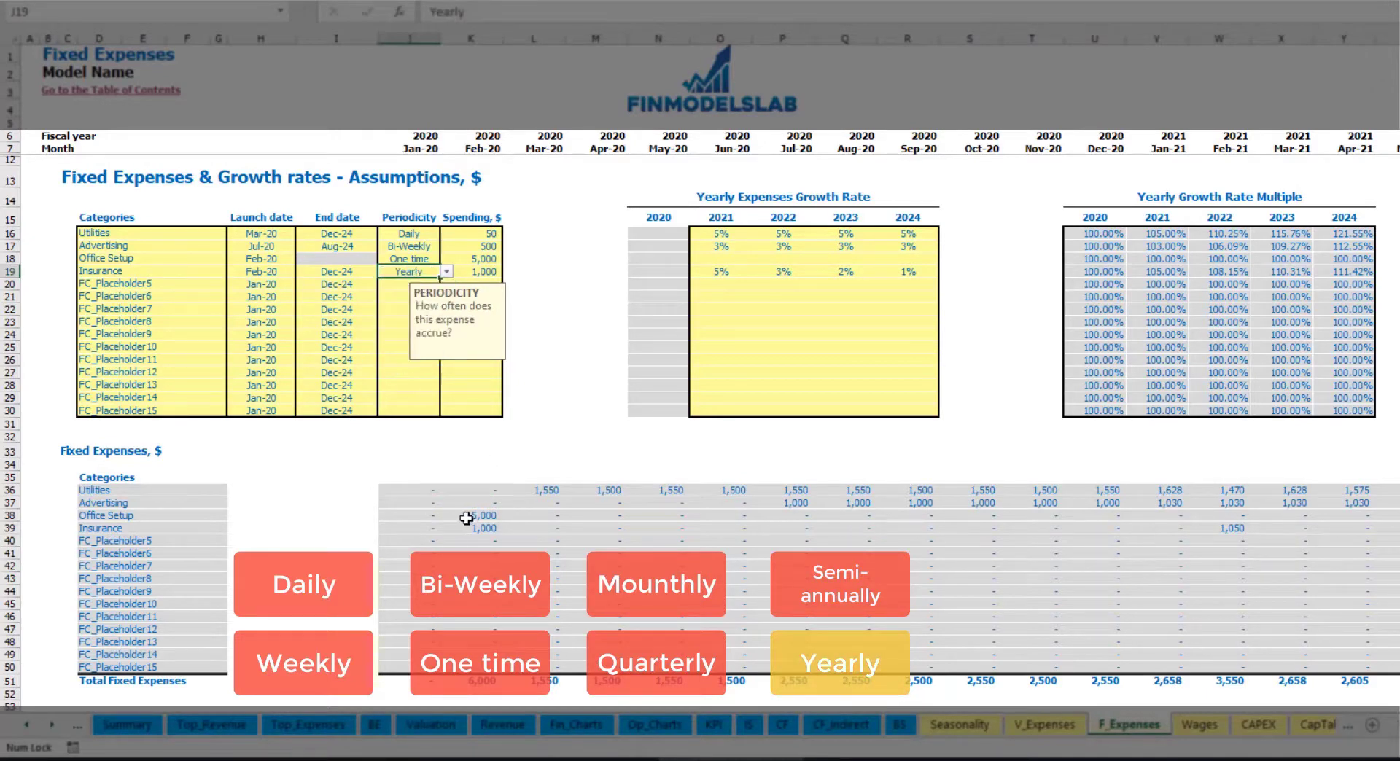
{"action": "left_click_drag", "start_coordinate": [473, 531], "coordinate": [1396, 531]}
- Review the Insurance launch and end dates and the monthly amounts of all categories in the Fixed Expenses table
{"action": "left_click", "coordinate": [277, 275]}
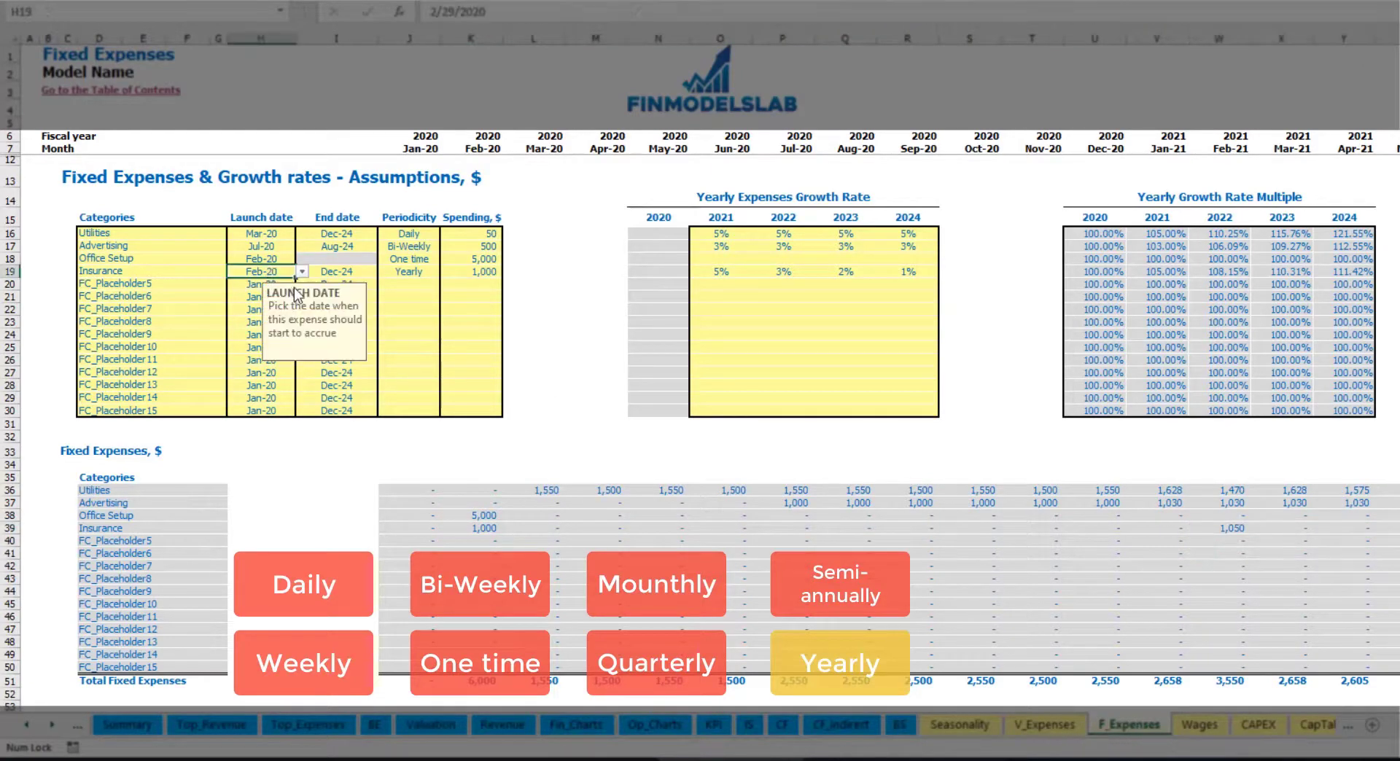
{"action": "left_click", "coordinate": [337, 268]}
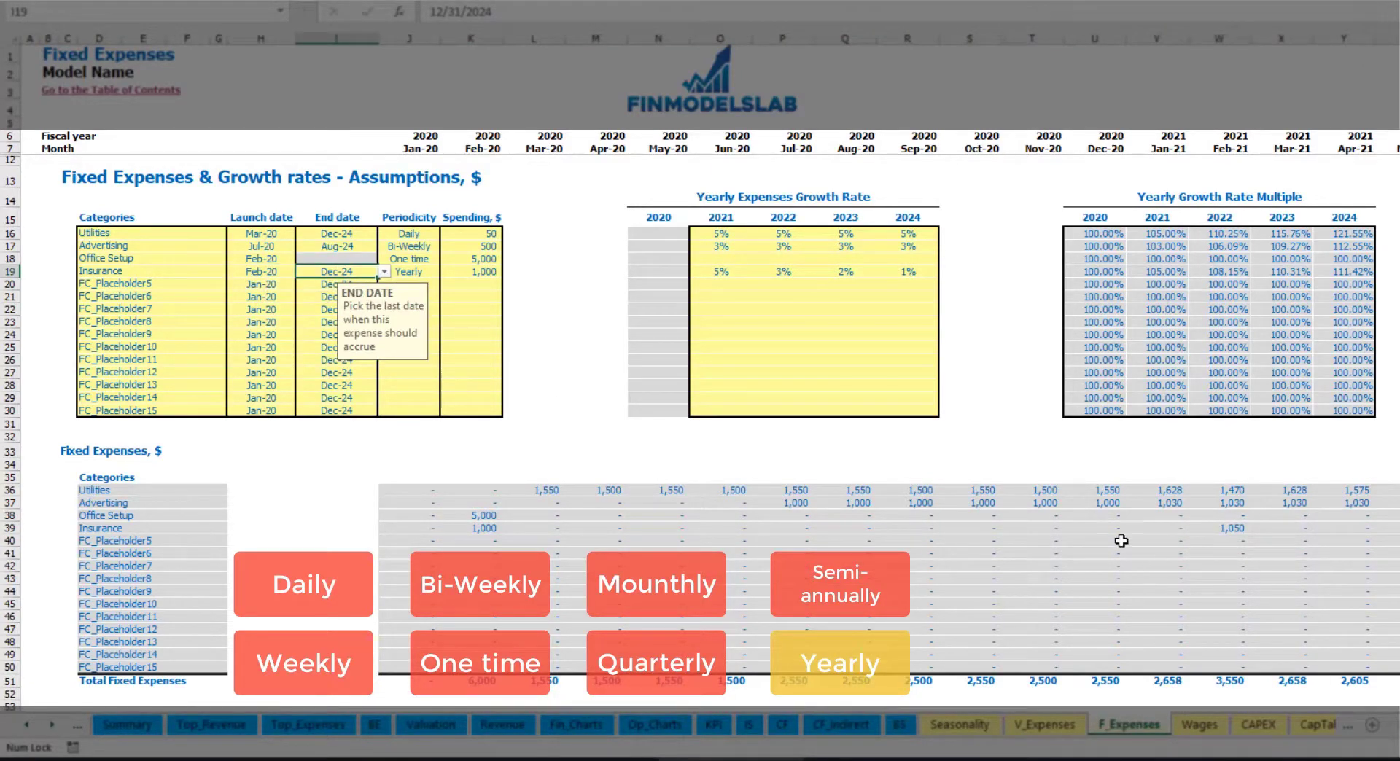
{"action": "left_click", "coordinate": [975, 413]}
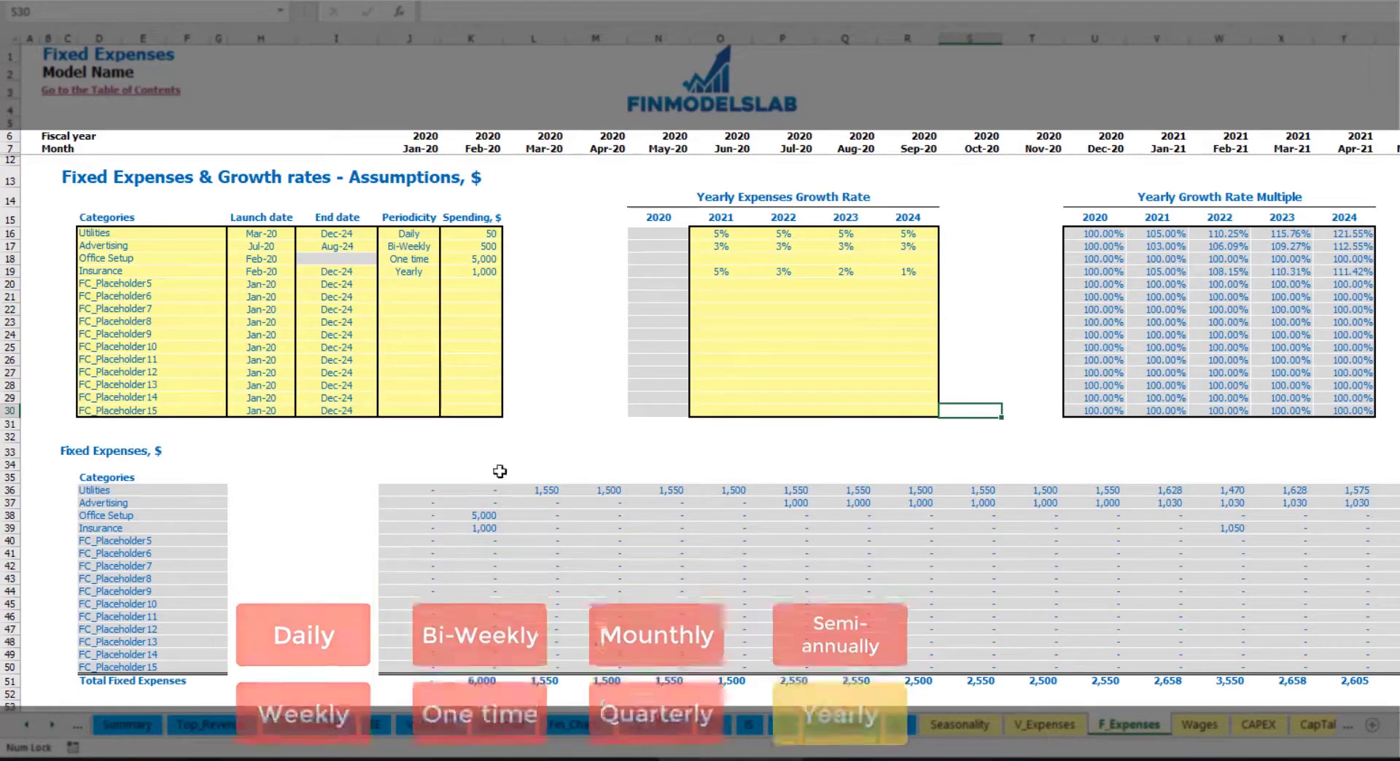
{"action": "left_click_drag", "start_coordinate": [408, 489], "coordinate": [1280, 665]}
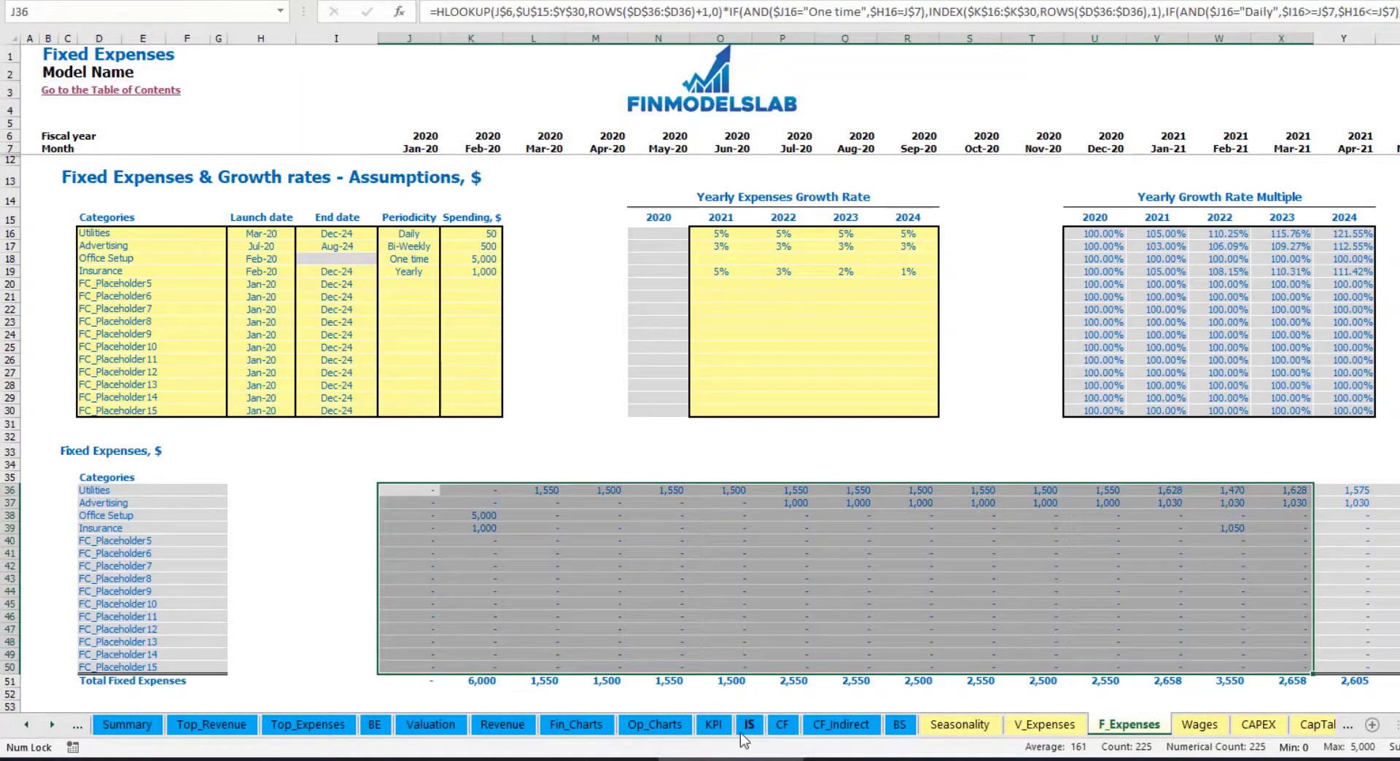
- Expand Total Fixed Expenses in the Income Statement and review its category rows from Utilities to the last placeholder
{"action": "left_click", "coordinate": [749, 723]}
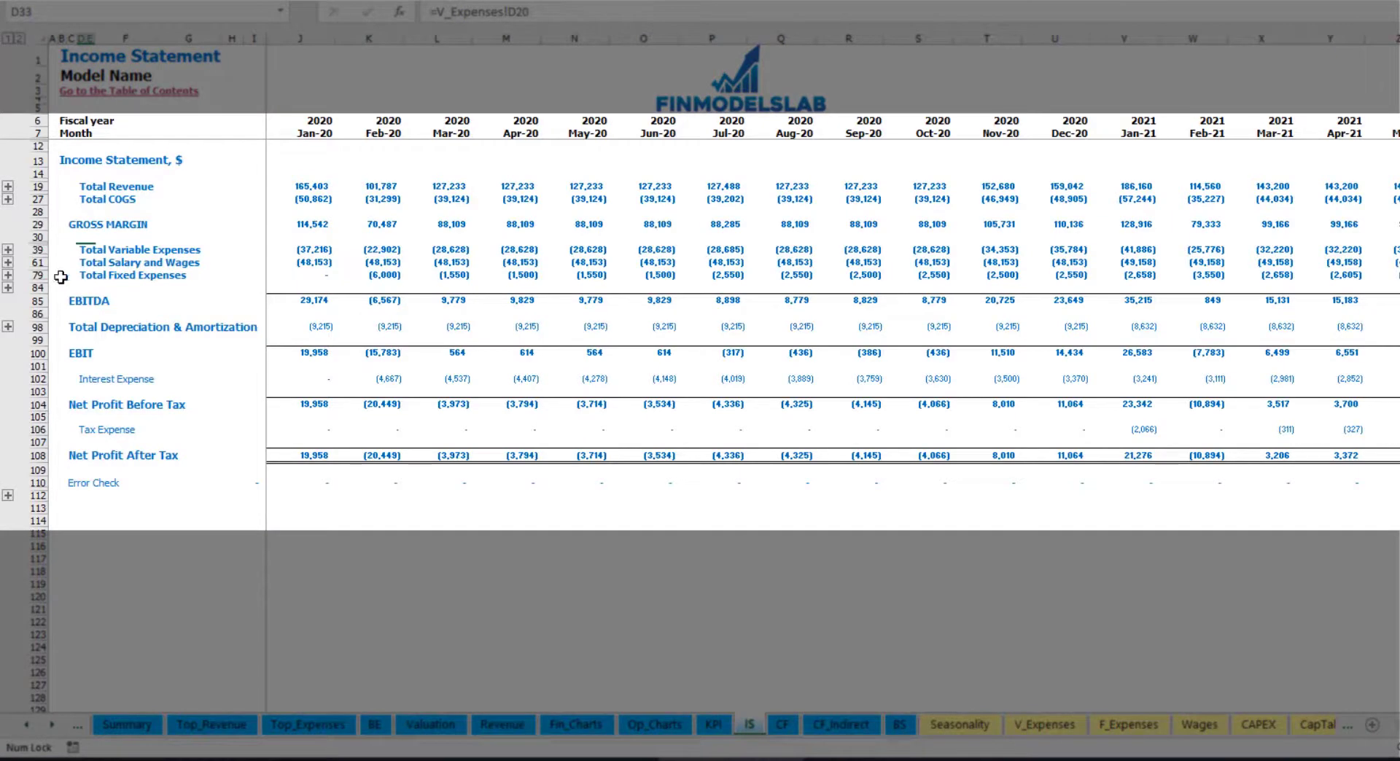
{"action": "left_click", "coordinate": [83, 275]}
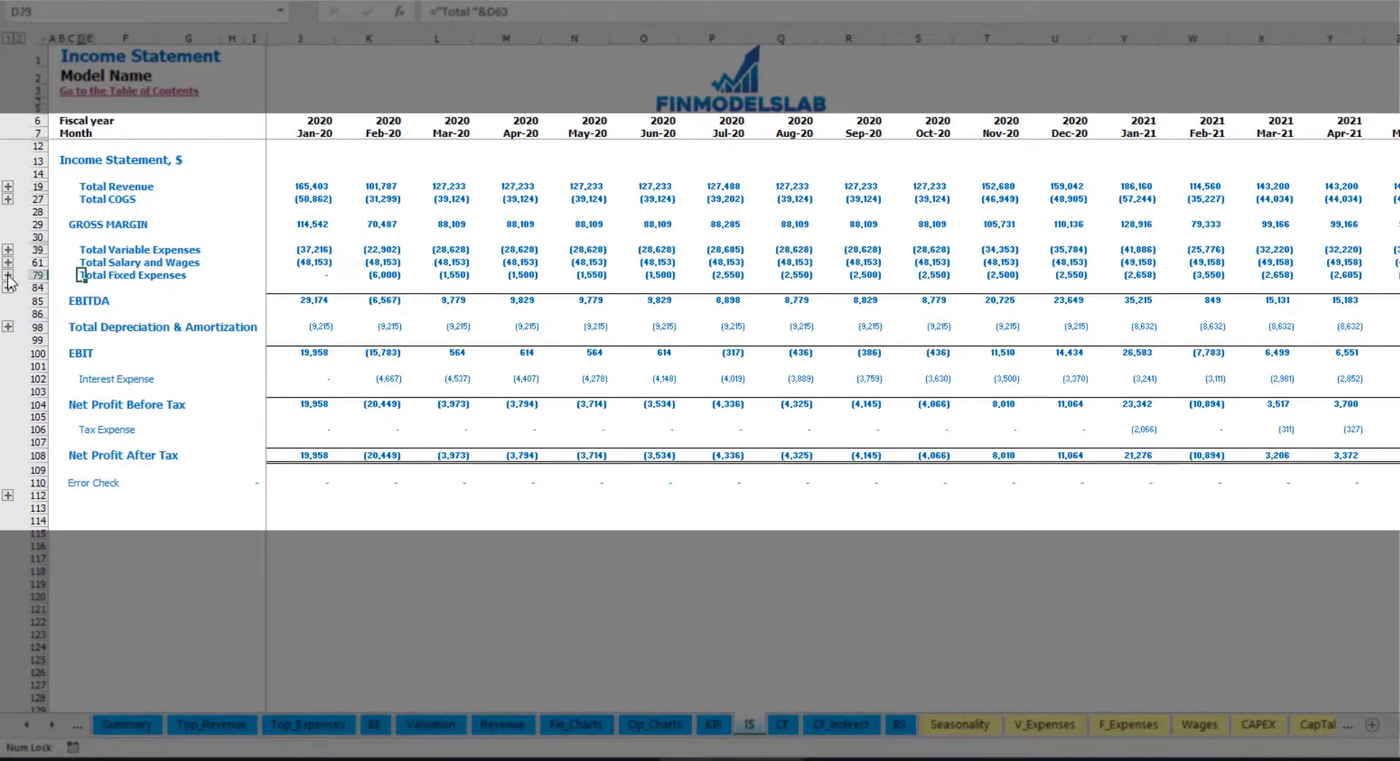
{"action": "left_click", "coordinate": [8, 275]}
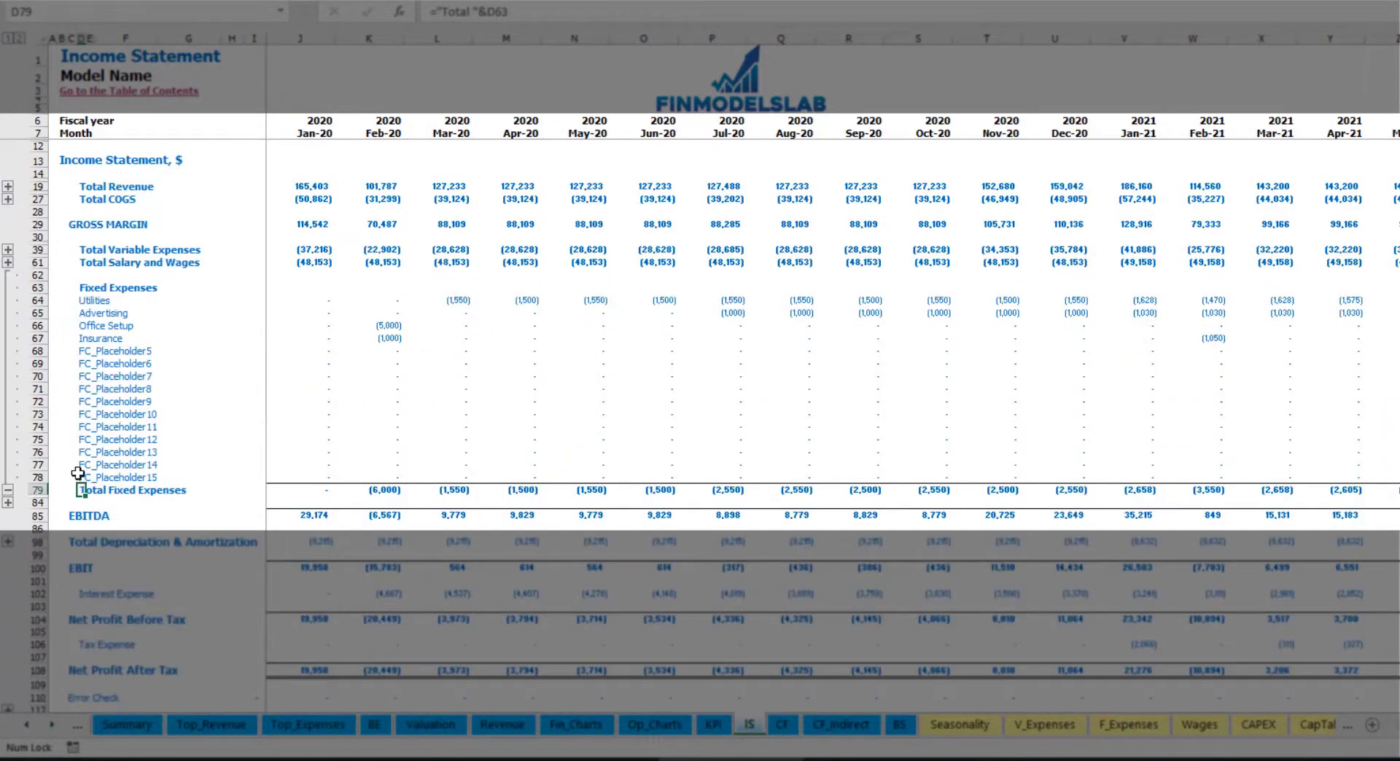
{"action": "left_click_drag", "start_coordinate": [40, 299], "coordinate": [42, 339]}
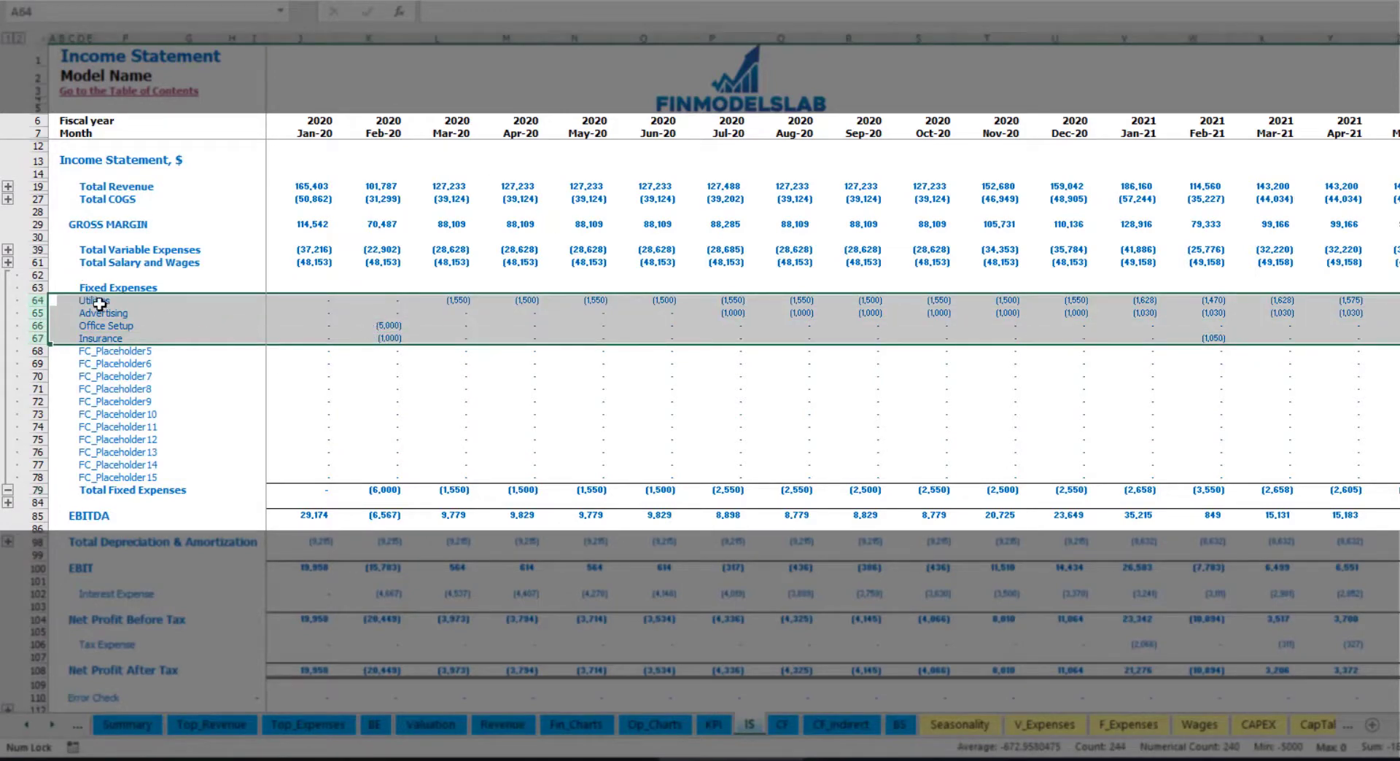
{"action": "left_click_drag", "start_coordinate": [88, 300], "coordinate": [90, 475]}
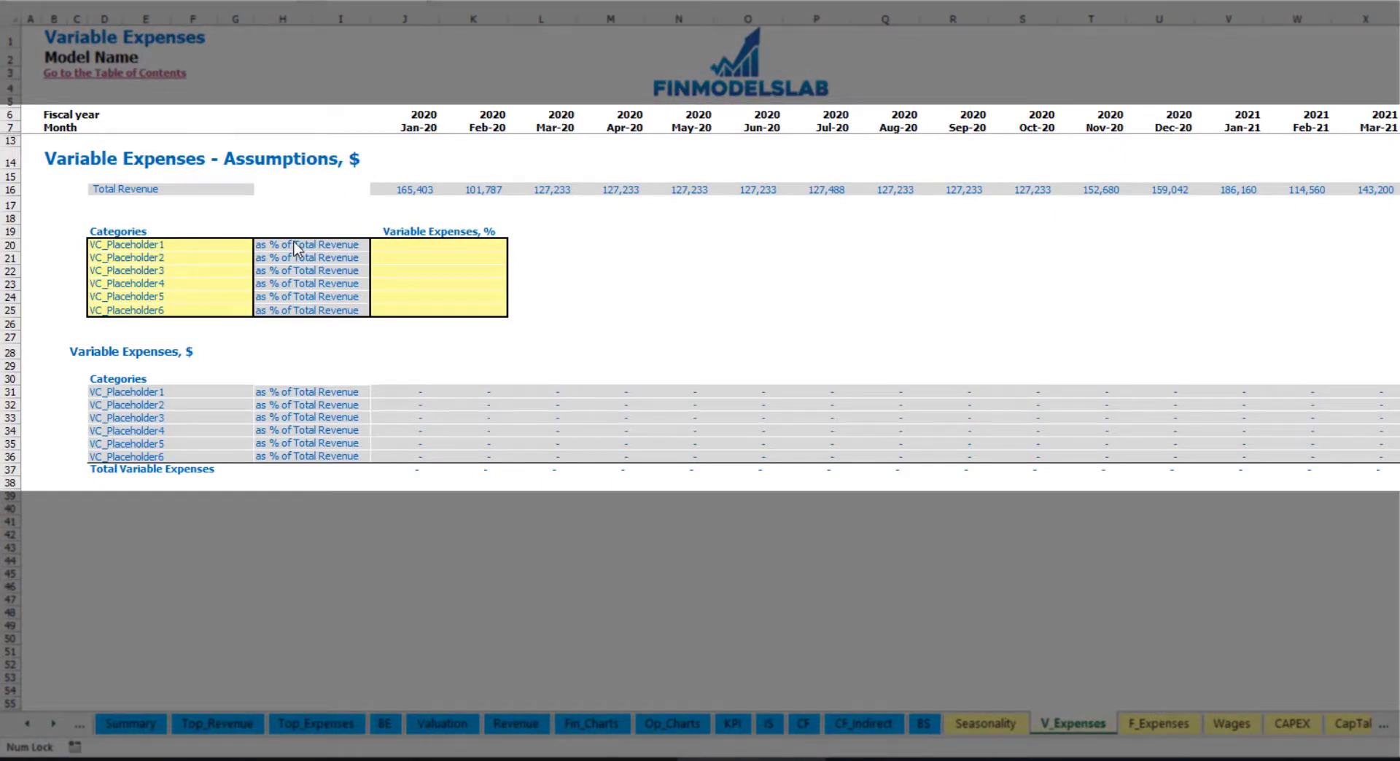
- Name the first variable expense category Bank fees and set it to 2.5% of total revenue
{"action": "left_click", "coordinate": [151, 245]}
{"action": "type", "text": "Ba"}
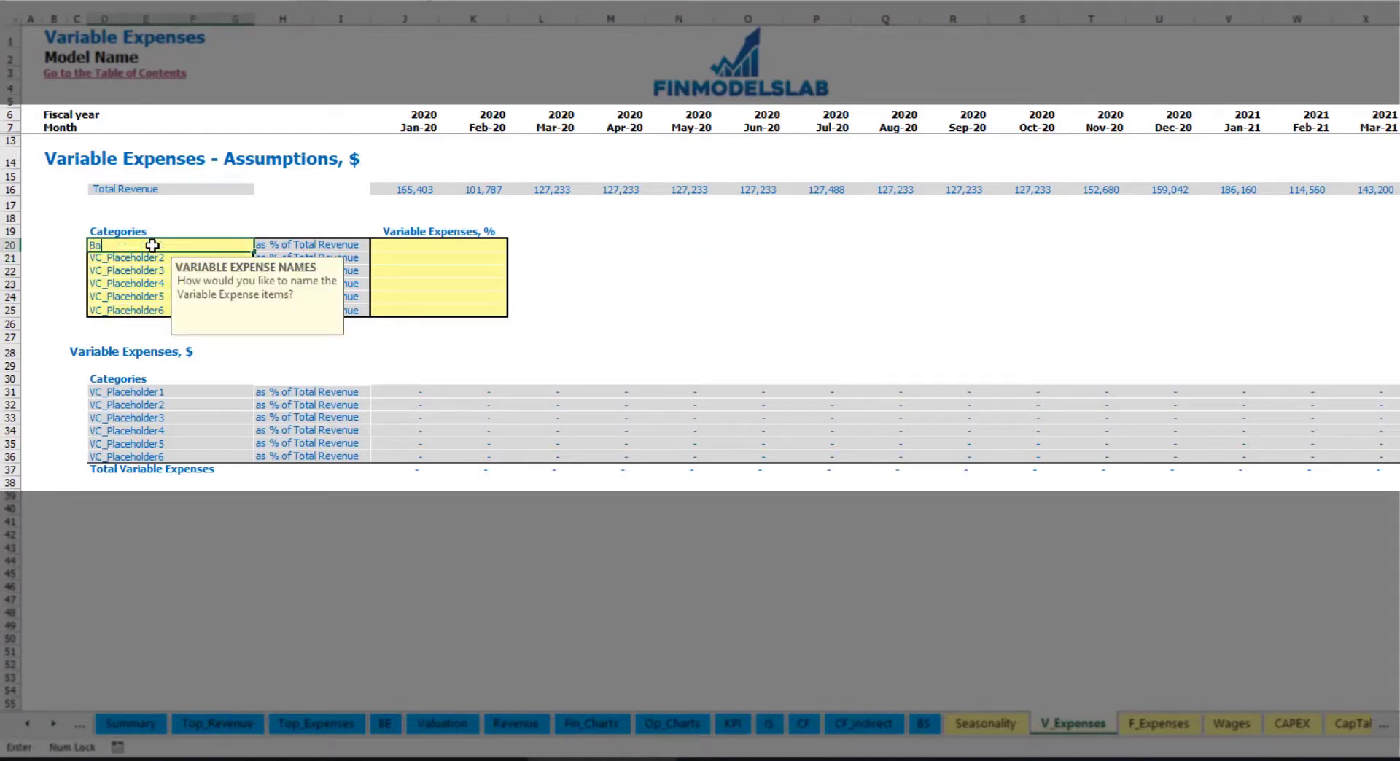
{"action": "type", "text": "nk fees"}
{"action": "key", "text": "Return"}
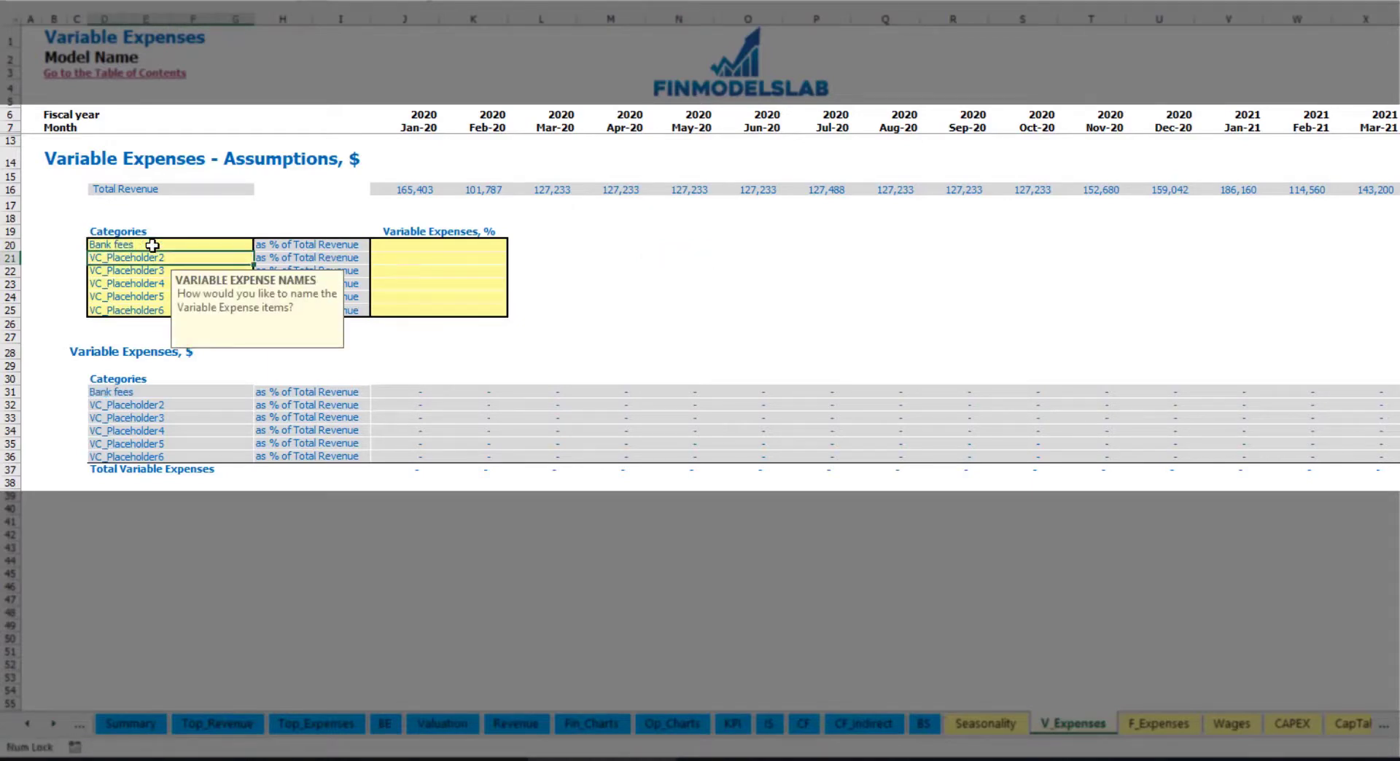
{"action": "left_click", "coordinate": [411, 245]}
{"action": "type", "text": "2"}
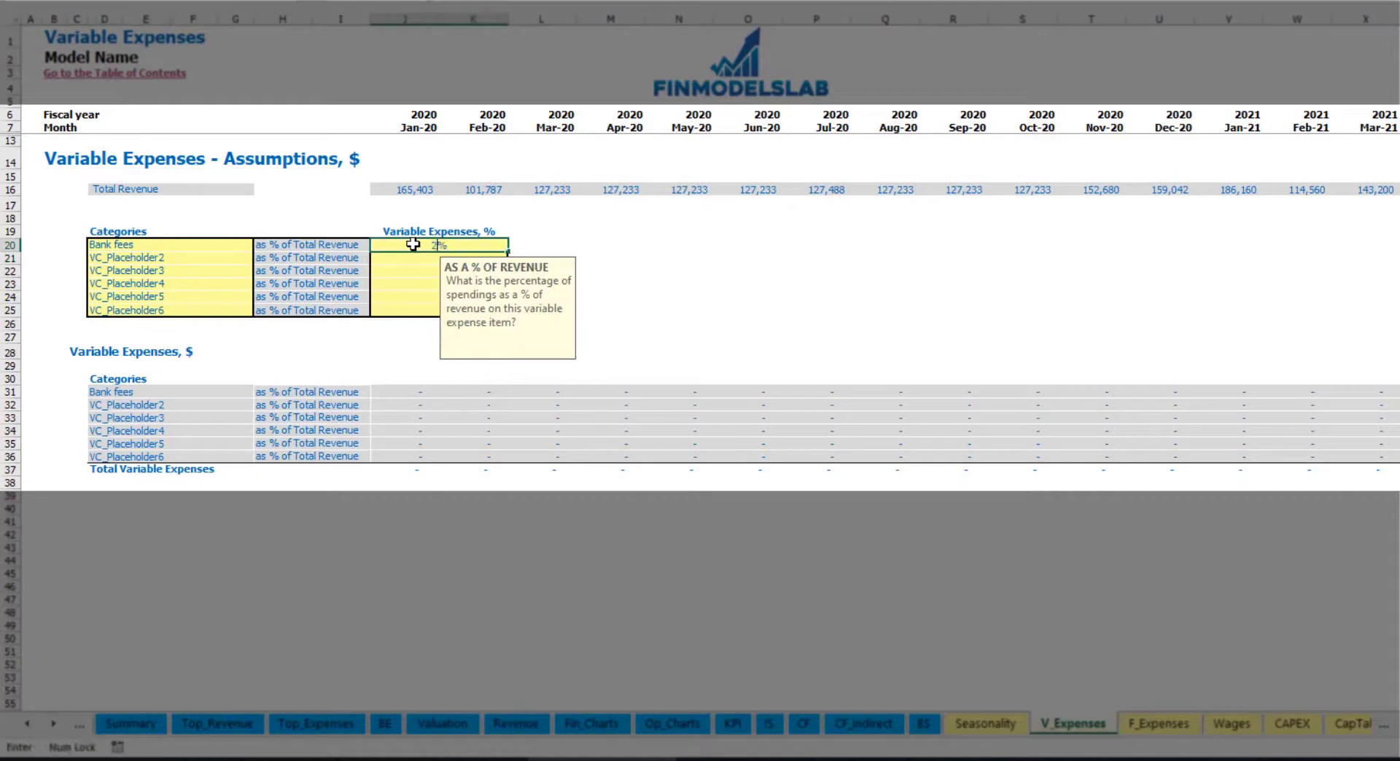
{"action": "type", "text": ".5"}
{"action": "key", "text": "Return"}
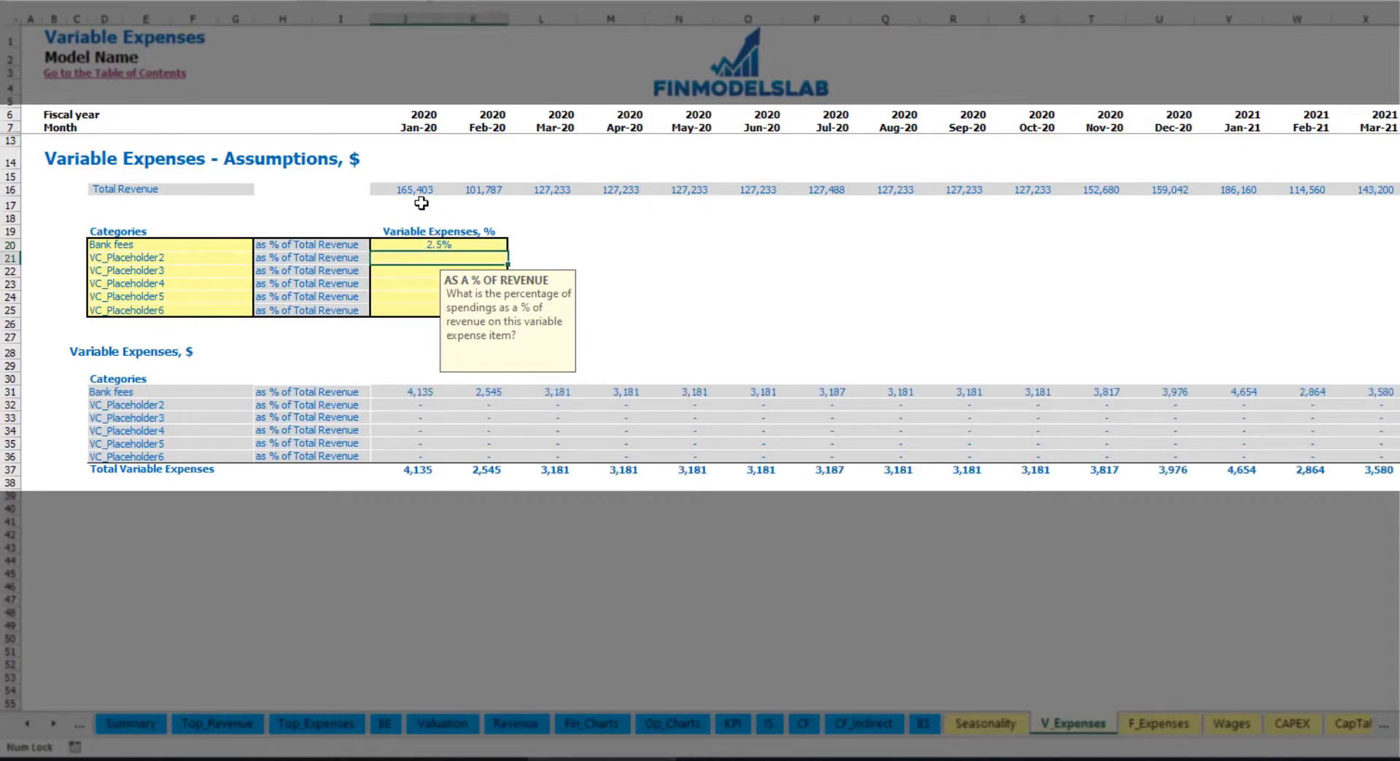
- Compare the monthly Total Revenue with the calculated Bank fees amounts in the Variable Expenses table
{"action": "left_click_drag", "start_coordinate": [414, 191], "coordinate": [1094, 194]}
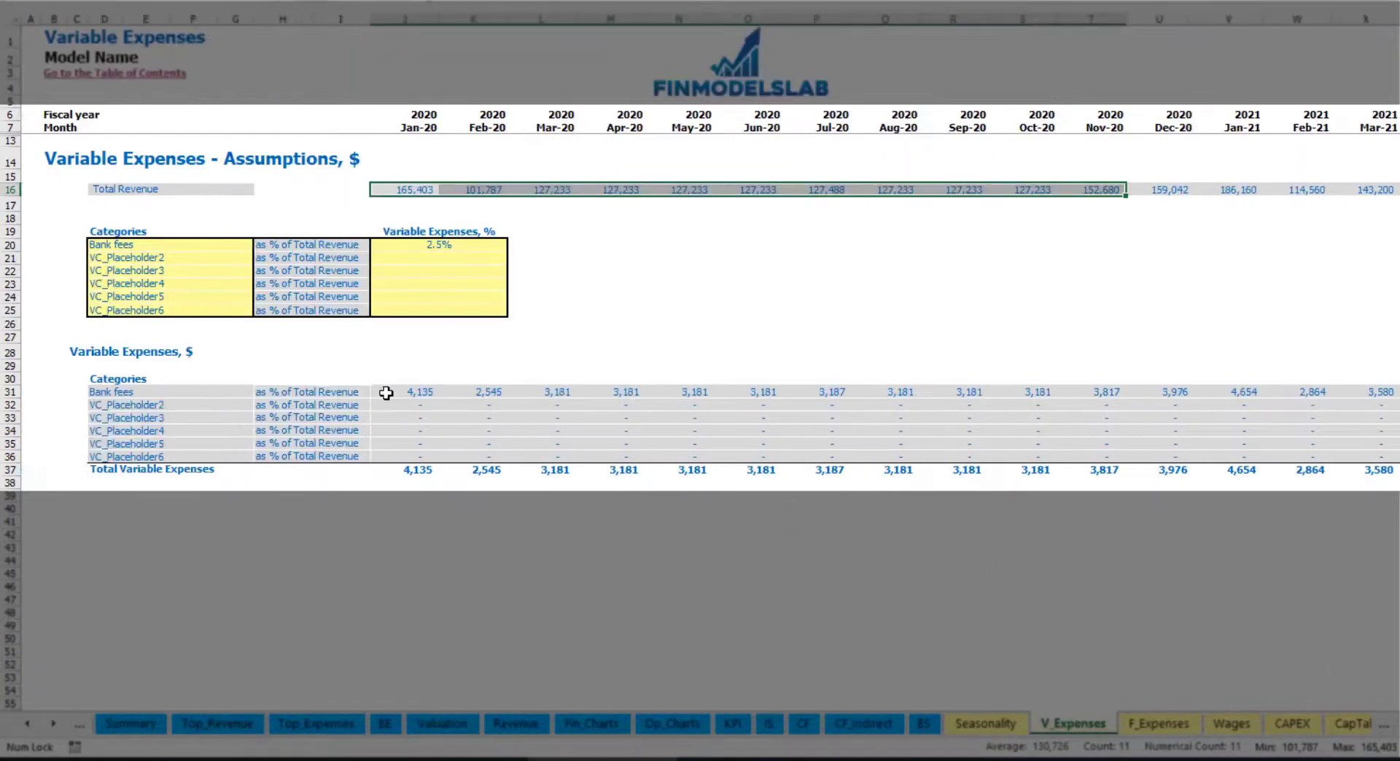
{"action": "left_click", "coordinate": [427, 393]}
{"action": "left_click", "coordinate": [544, 394]}
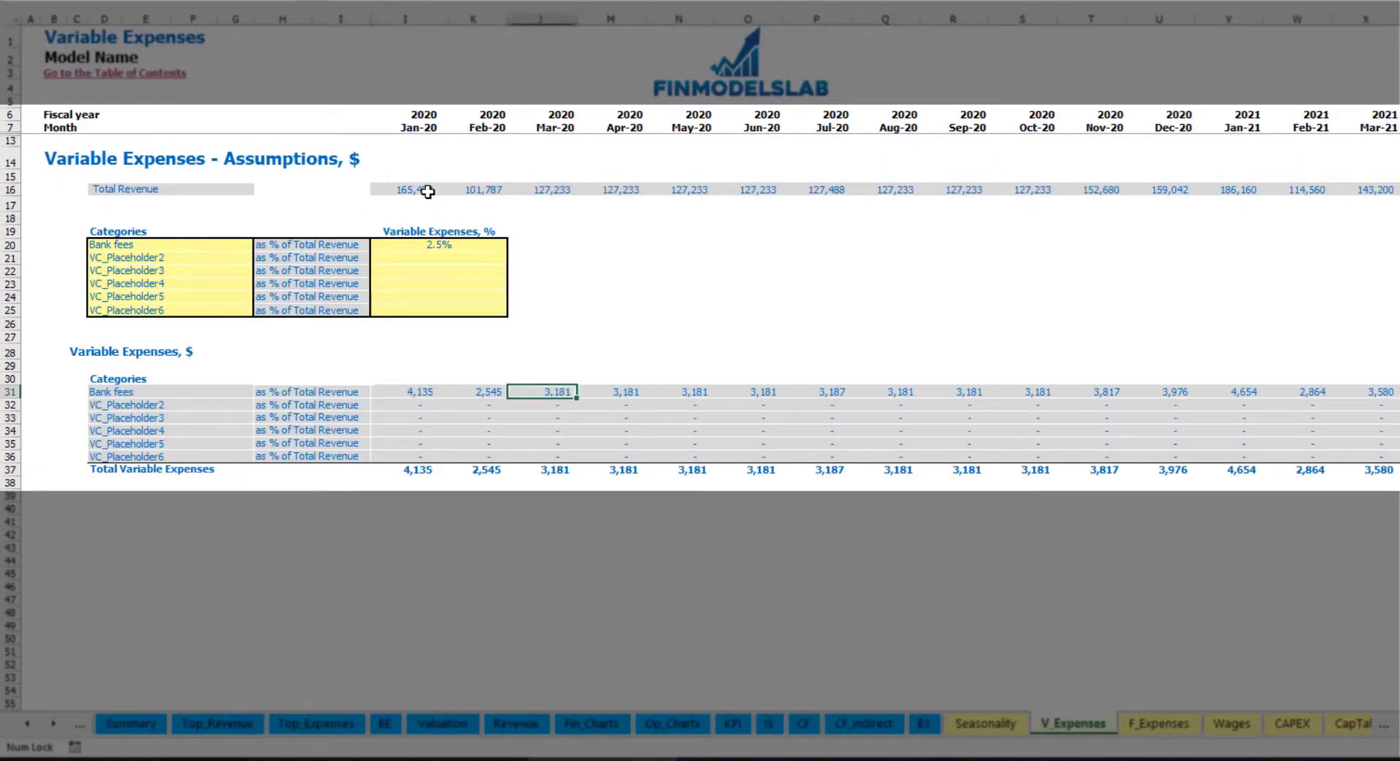
- Name the second variable expense category Other Var Exp and set it to 5% of total revenue
{"action": "left_click", "coordinate": [176, 260]}
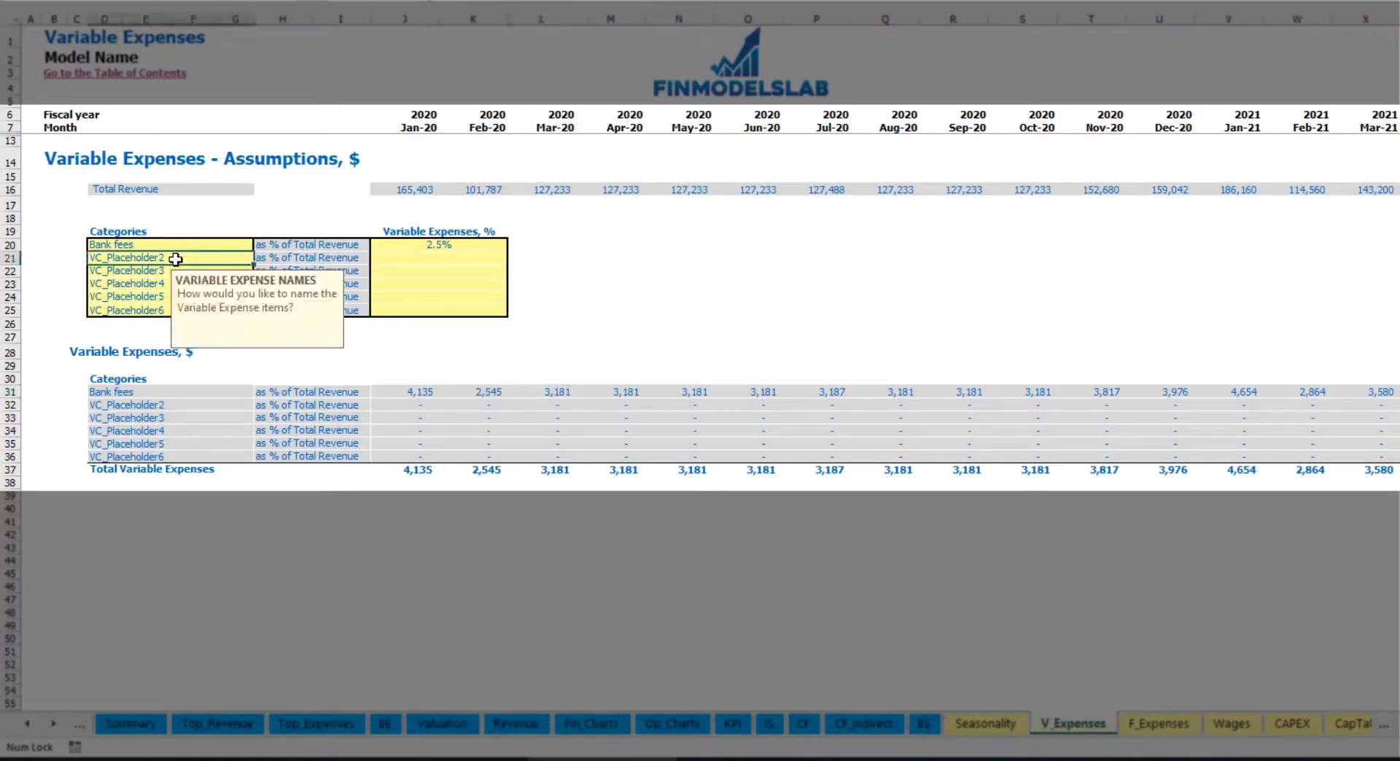
{"action": "type", "text": "Other Var E"}
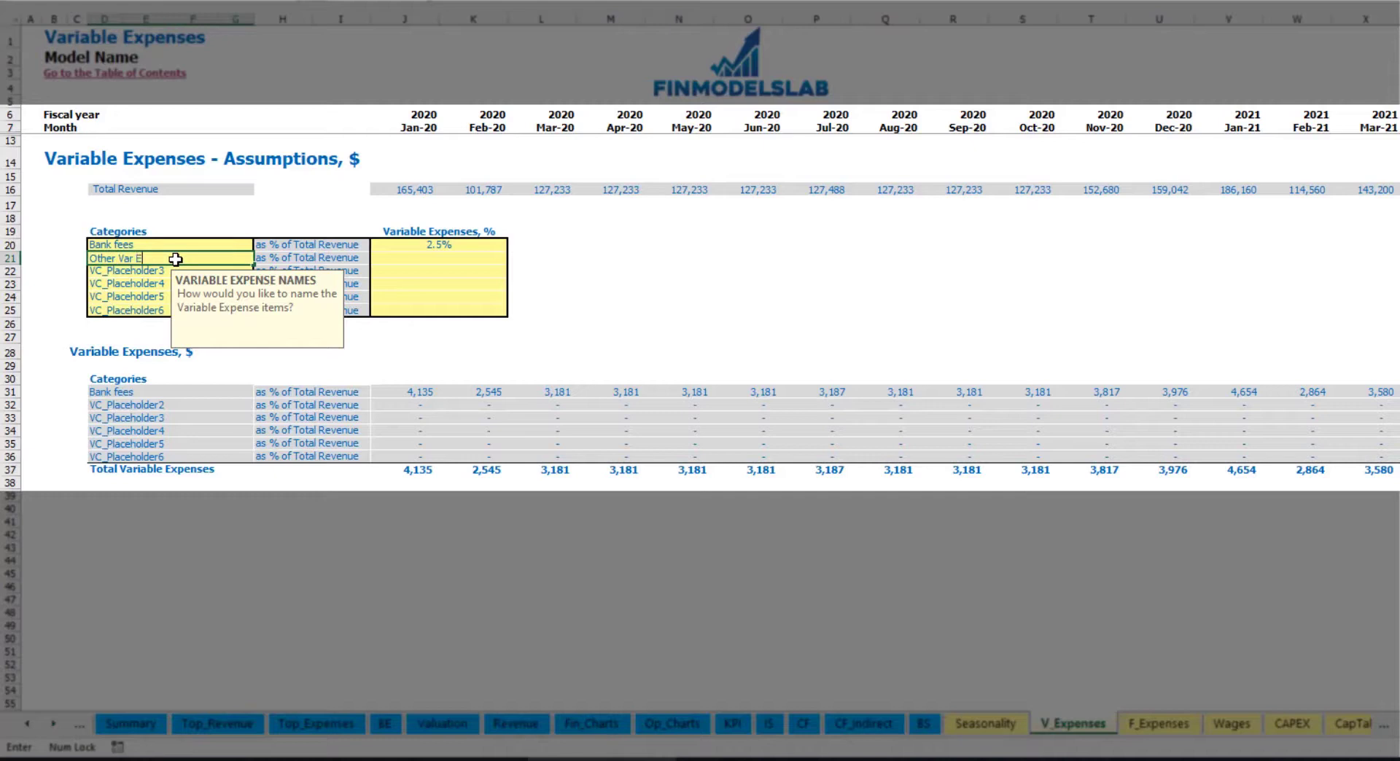
{"action": "key", "text": "Return"}
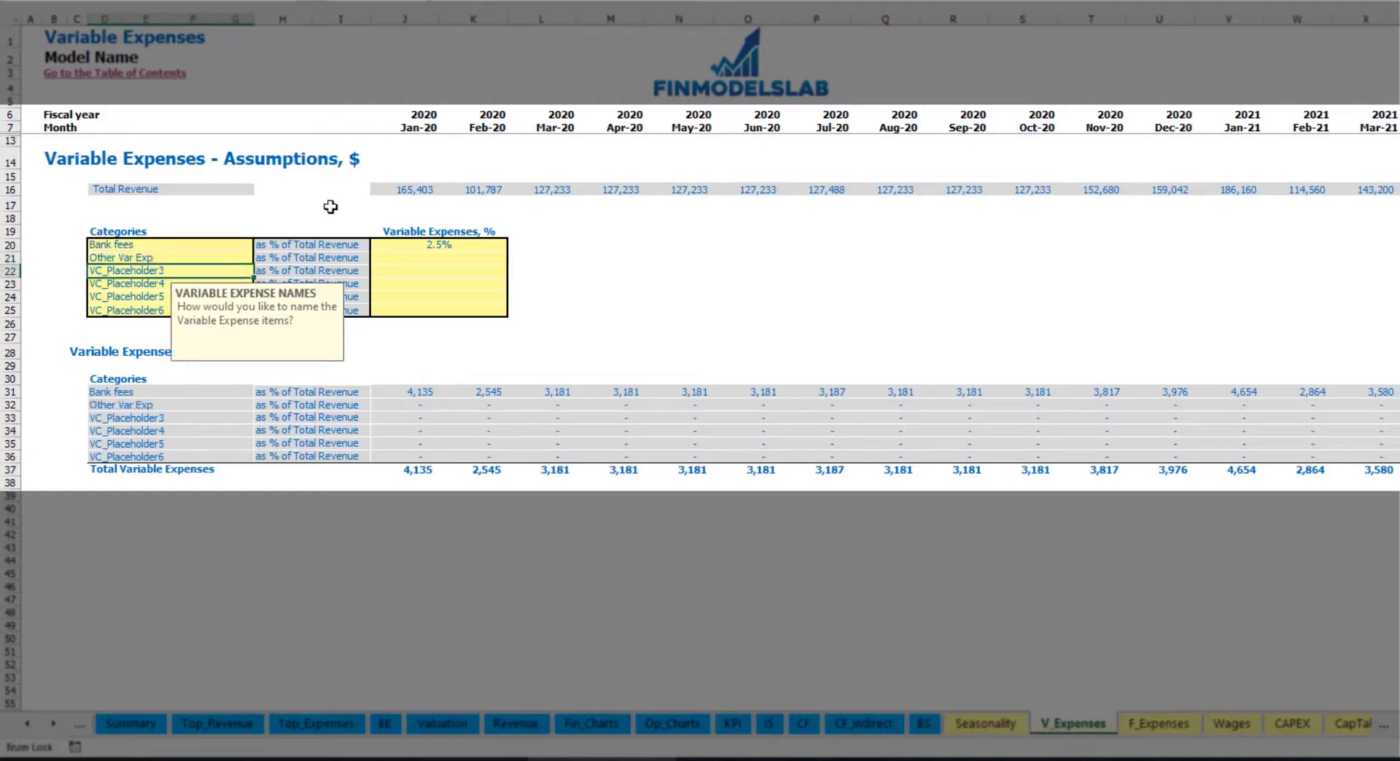
{"action": "left_click", "coordinate": [425, 256]}
{"action": "type", "text": "5"}
{"action": "key", "text": "Return"}
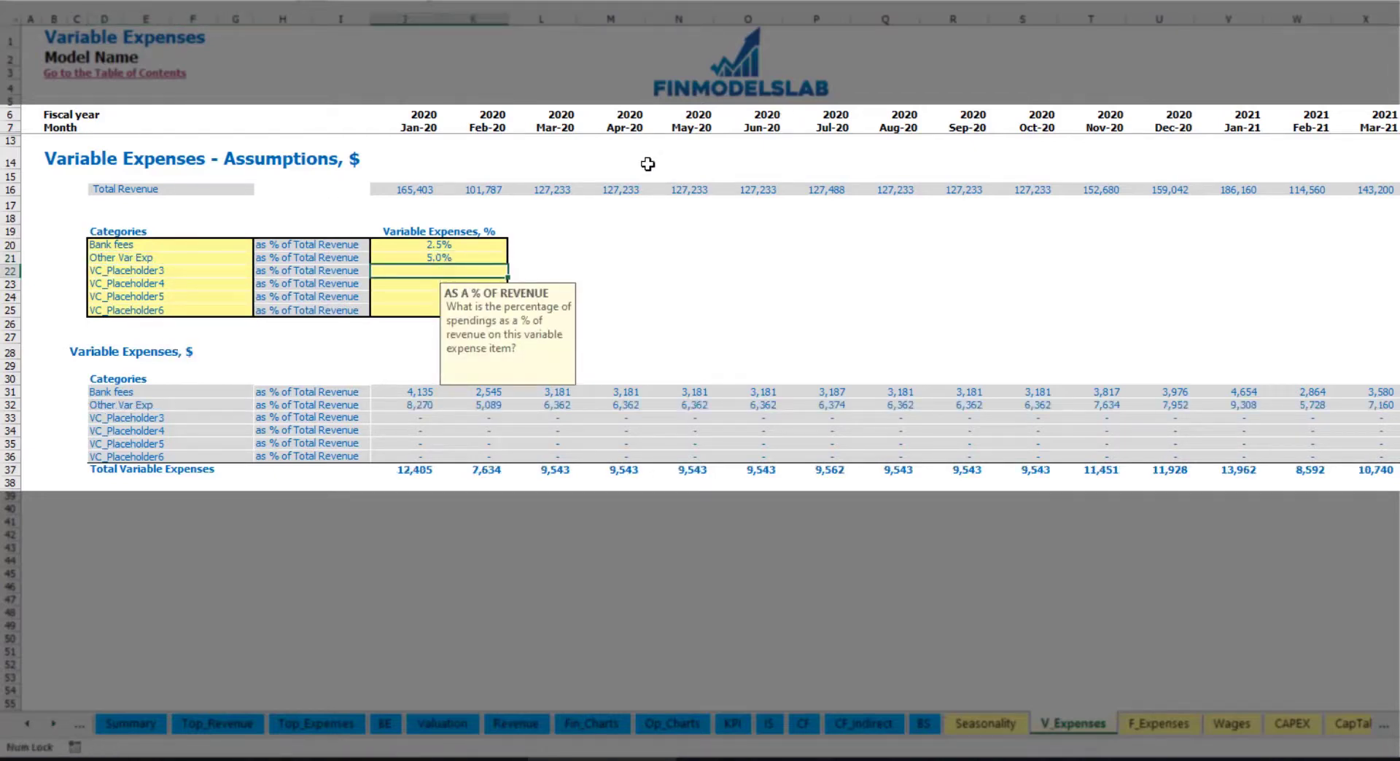
- Name the third variable expense category Direct Labor and set it to 15% of total revenue
{"action": "left_click", "coordinate": [222, 272]}
{"action": "type", "text": "D"}
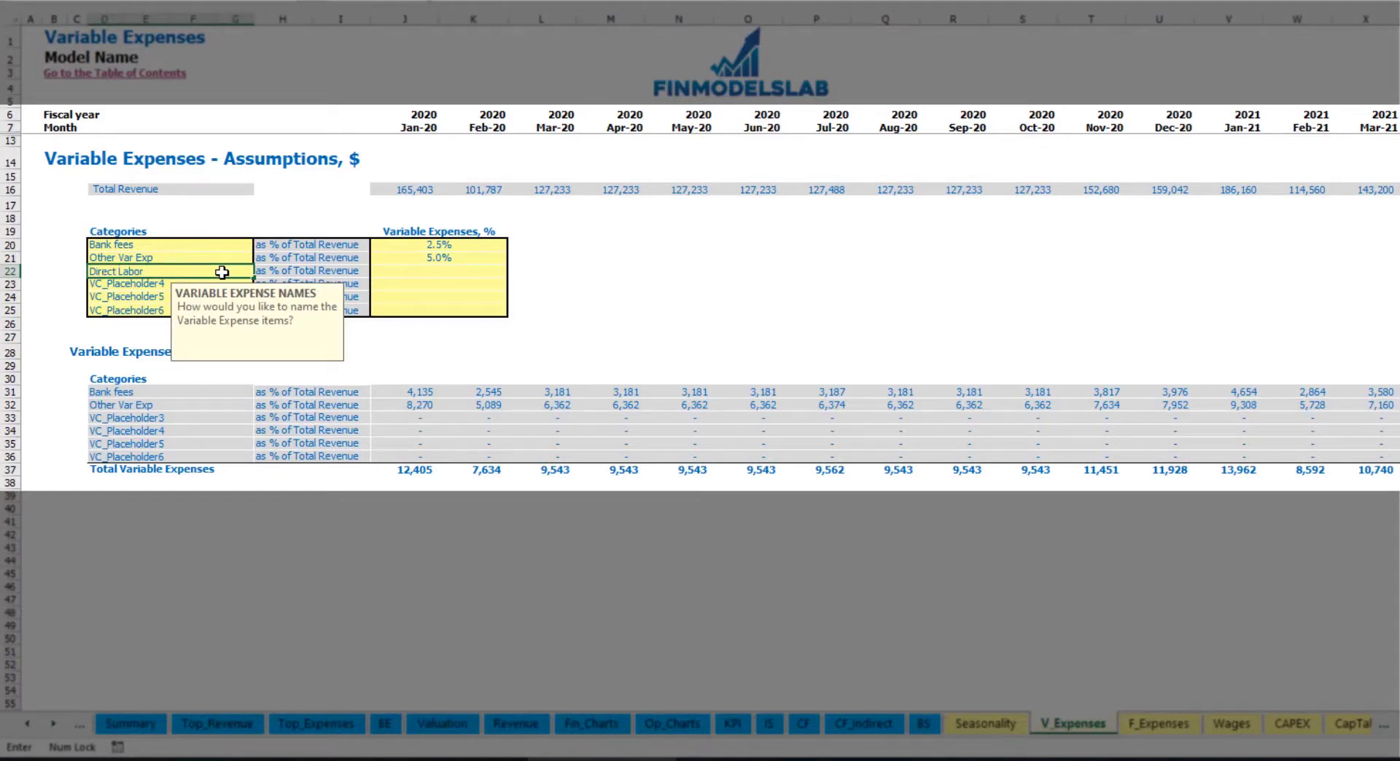
{"action": "type", "text": "irect Labor"}
{"action": "key", "text": "Return"}
{"action": "left_click", "coordinate": [412, 273]}
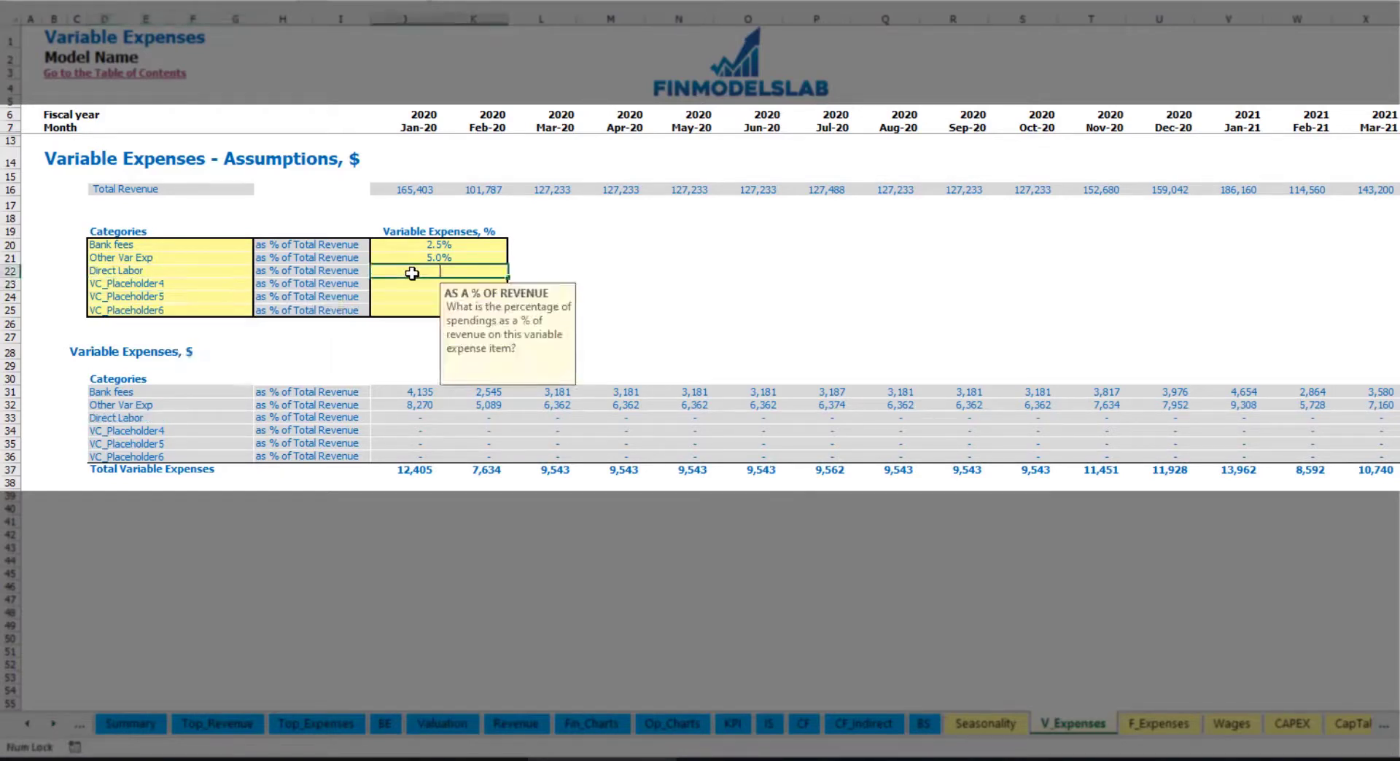
{"action": "type", "text": "15"}
{"action": "left_click", "coordinate": [406, 388]}
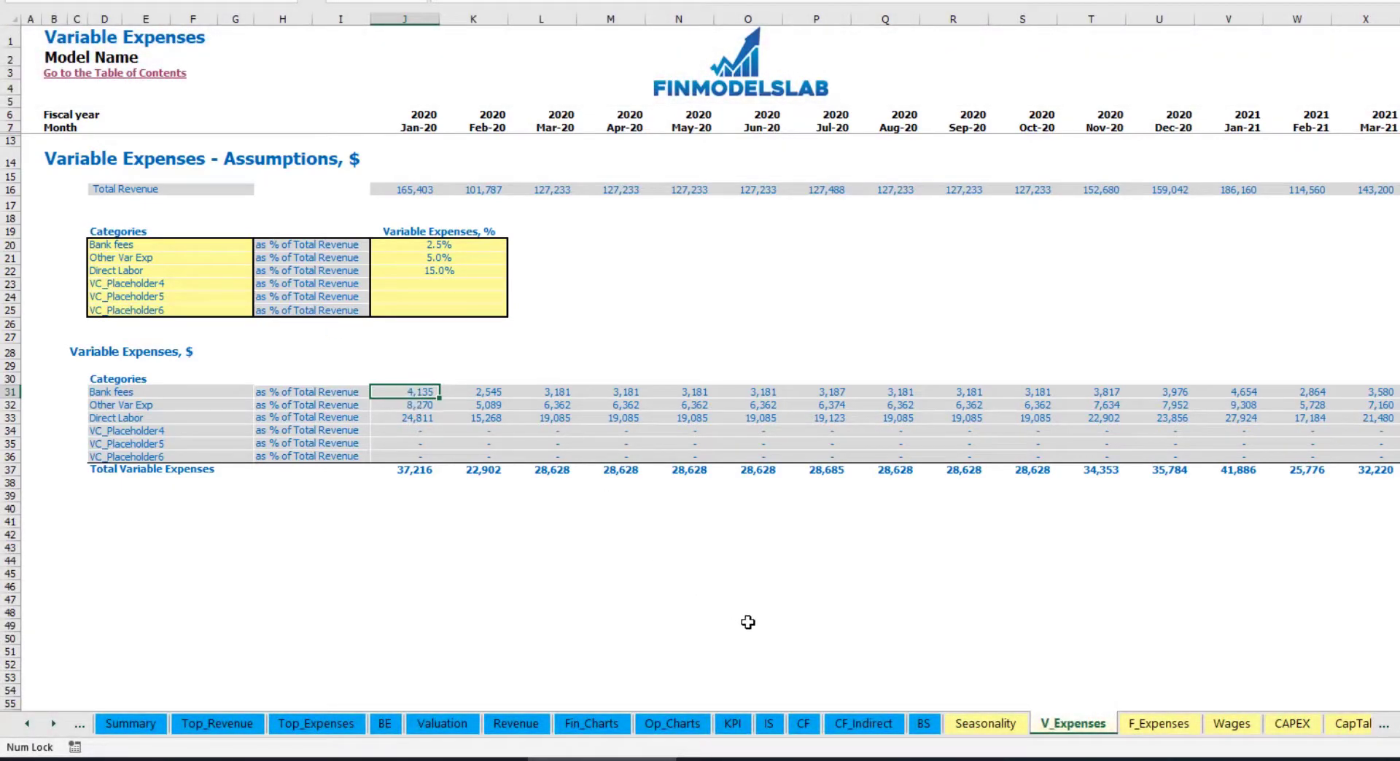
- Expand Total Variable Expenses in the Income Statement and review the monthly amounts of Bank fees, Other Var Exp and Direct Labor
{"action": "left_click", "coordinate": [769, 723]}
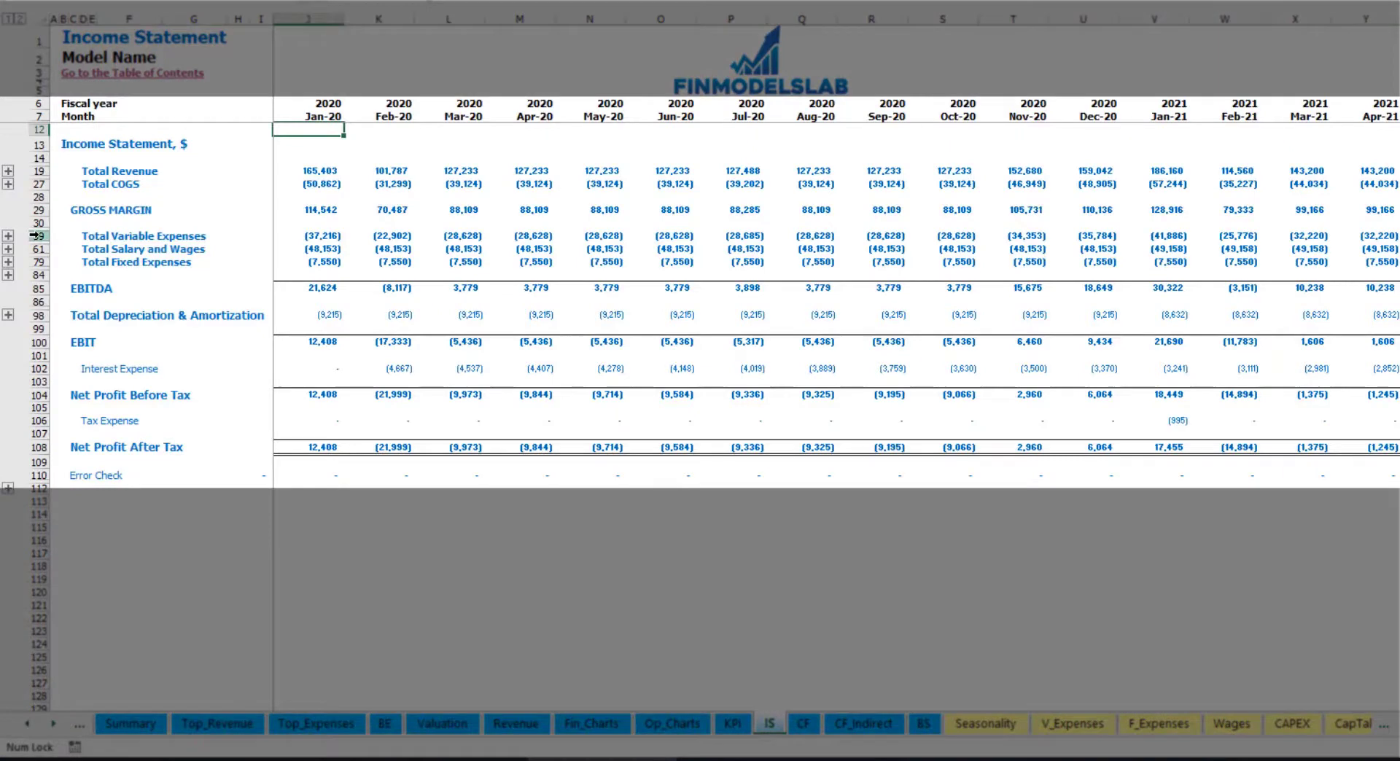
{"action": "left_click", "coordinate": [38, 236]}
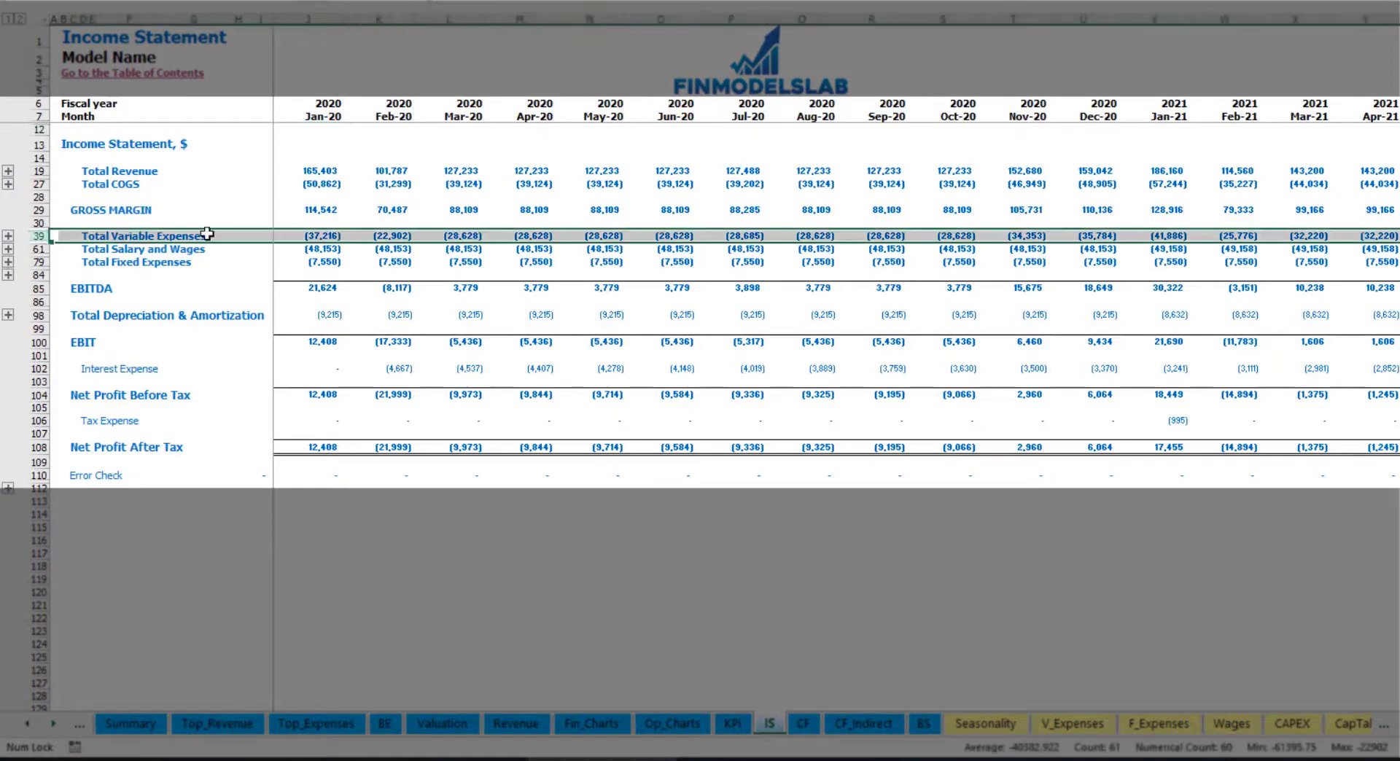
{"action": "left_click", "coordinate": [8, 236]}
{"action": "left_click_drag", "start_coordinate": [39, 262], "coordinate": [53, 315]}
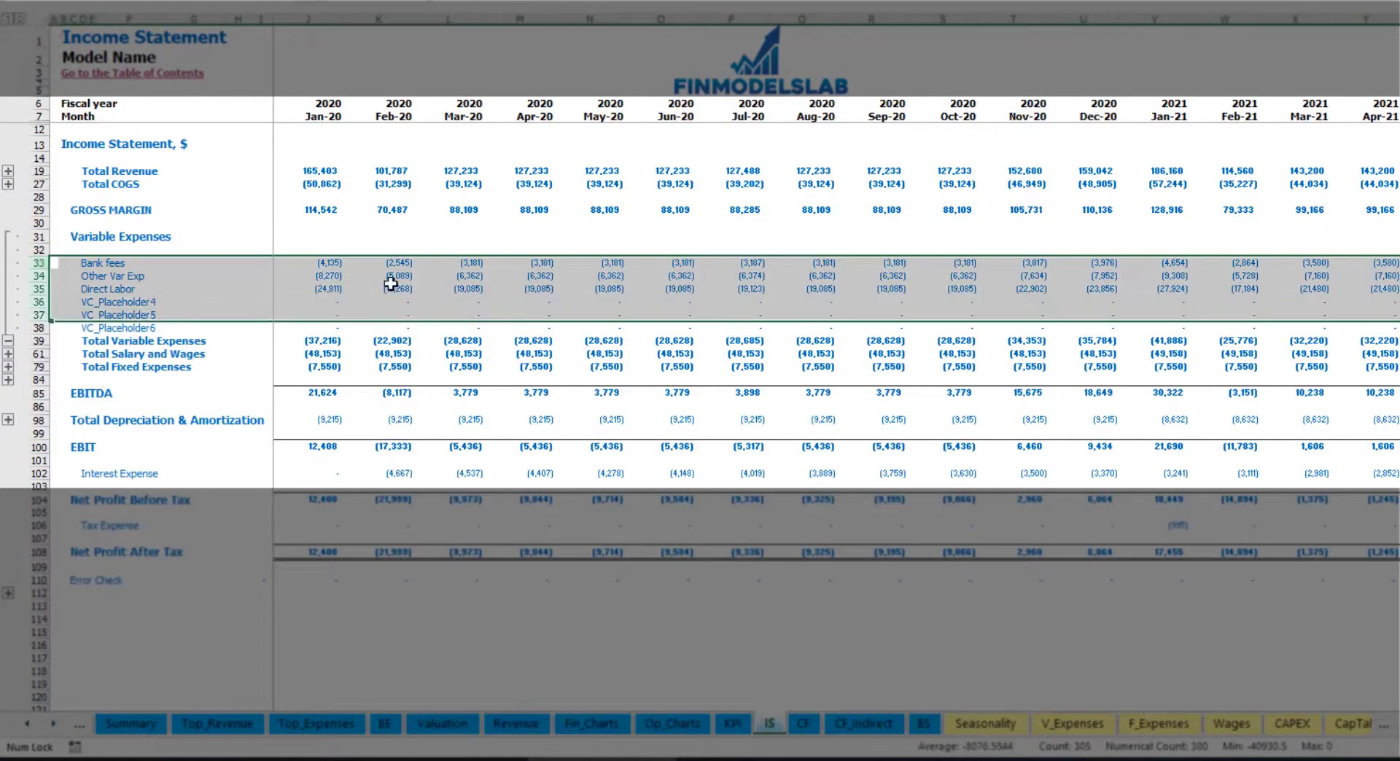
{"action": "left_click", "coordinate": [335, 262]}
{"action": "left_click", "coordinate": [499, 261]}
{"action": "left_click_drag", "start_coordinate": [84, 263], "coordinate": [94, 323]}
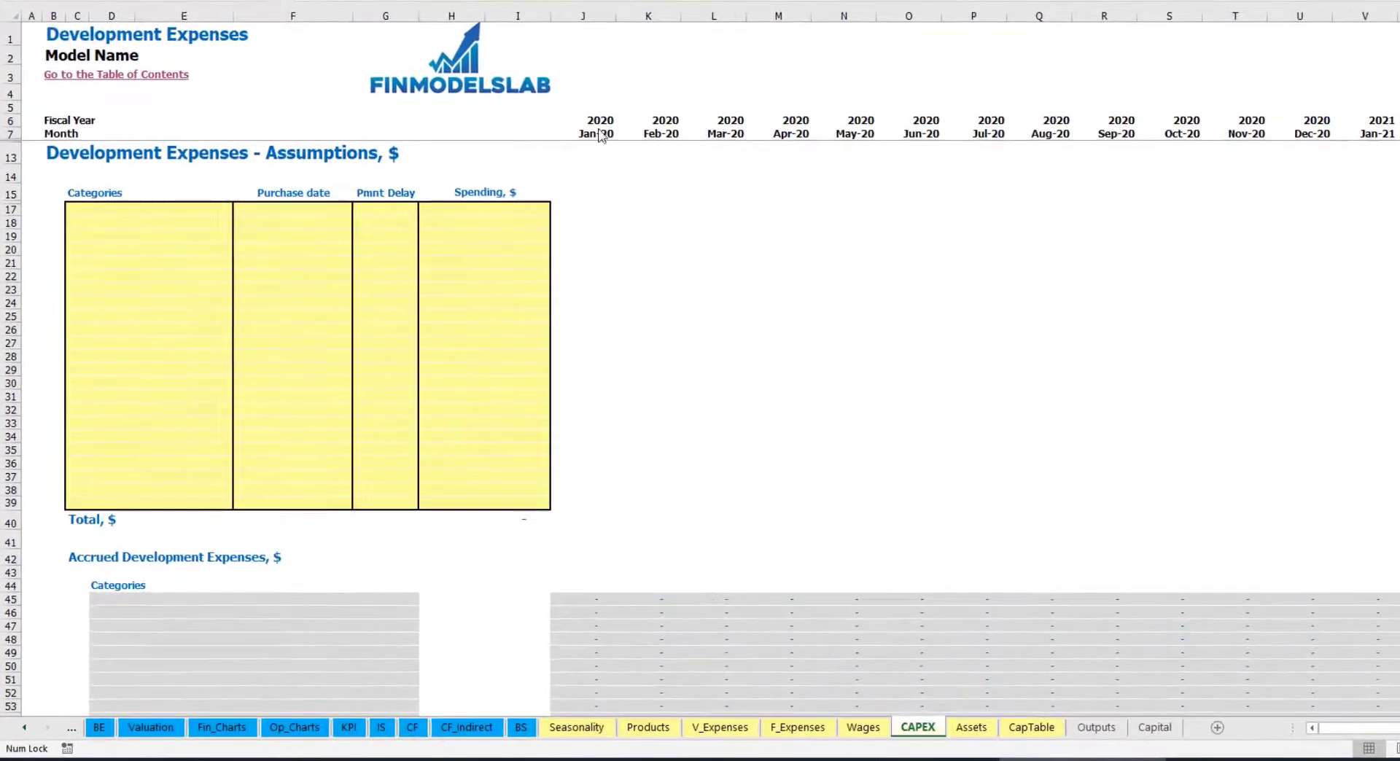
- Add an Office dev category to the development expenses with purchase date Feb-20 and spending of 10,000
{"action": "left_click", "coordinate": [189, 209]}
{"action": "type", "text": "Office dev"}
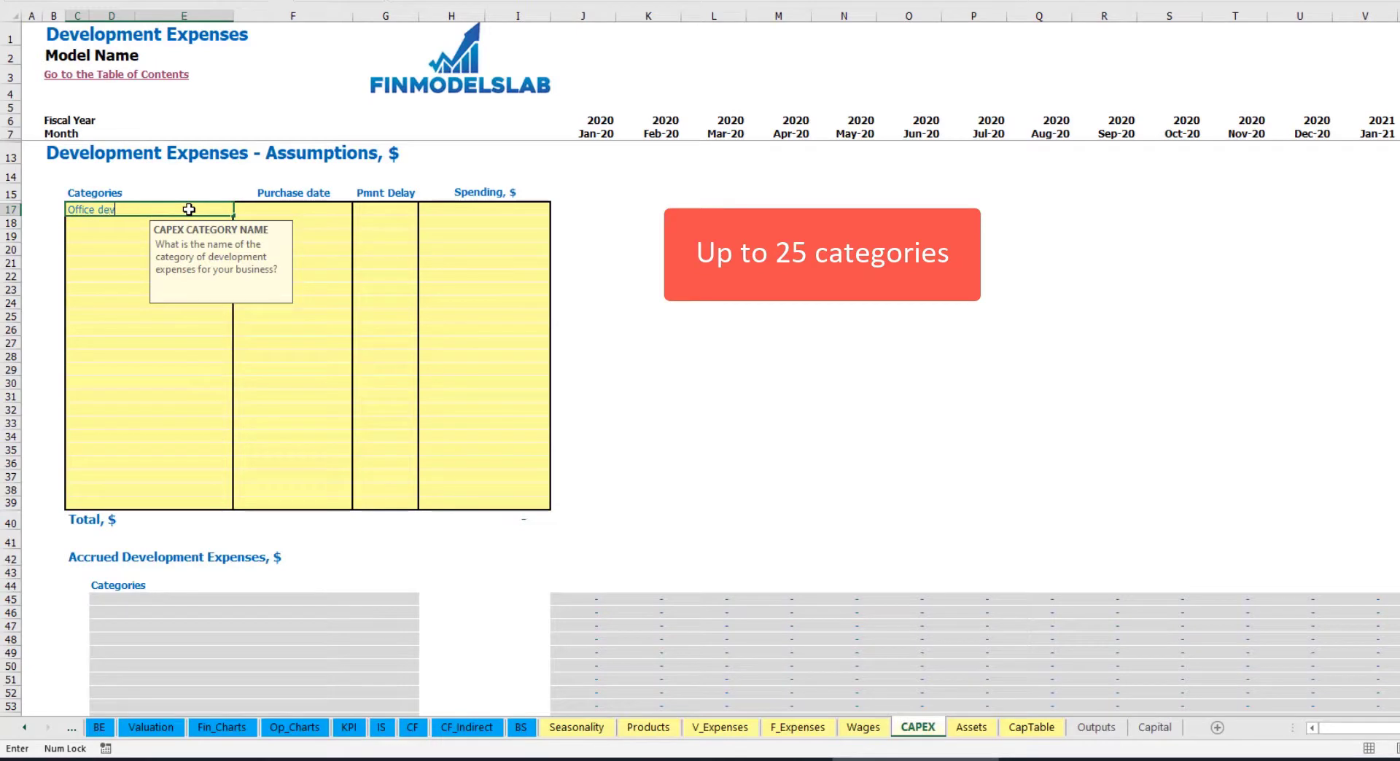
{"action": "key", "text": "Return"}
{"action": "left_click", "coordinate": [295, 209]}
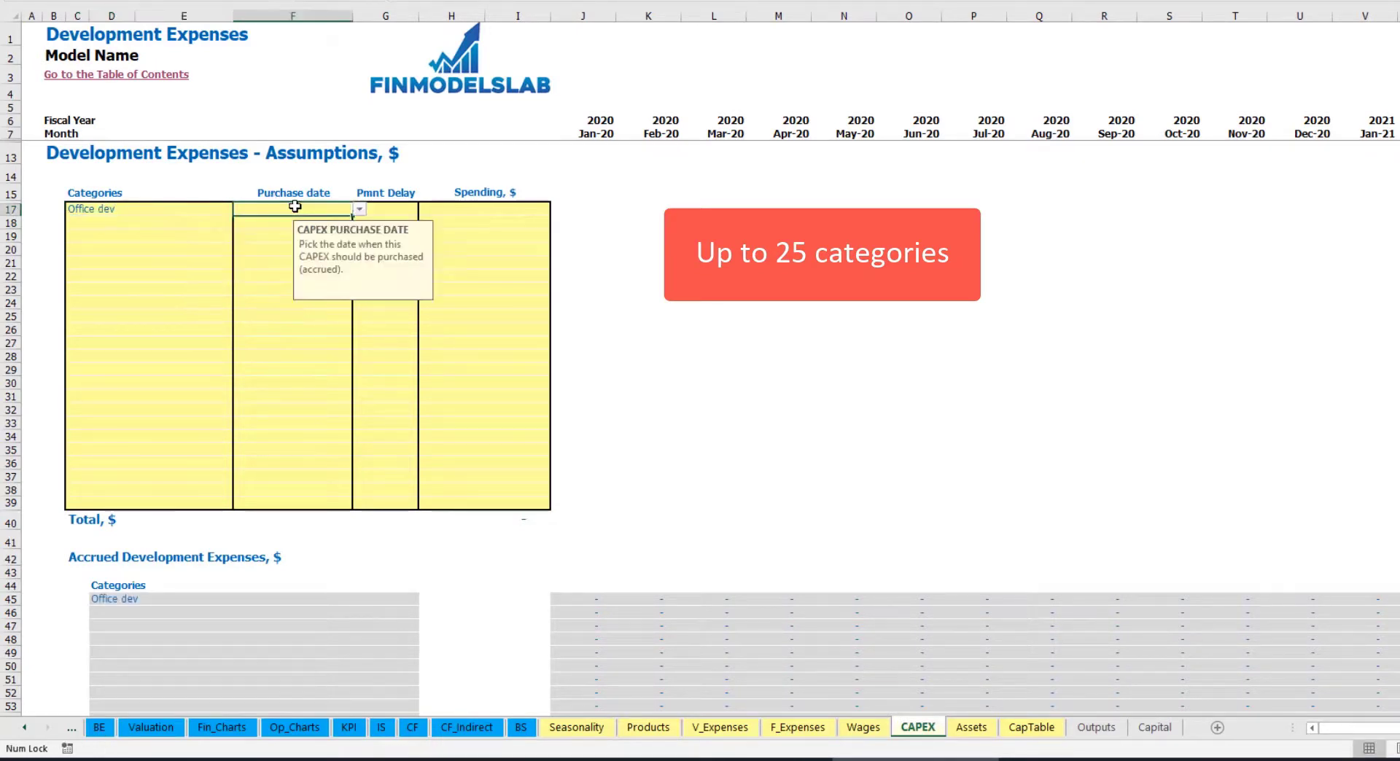
{"action": "left_click", "coordinate": [359, 211]}
{"action": "left_click", "coordinate": [324, 240]}
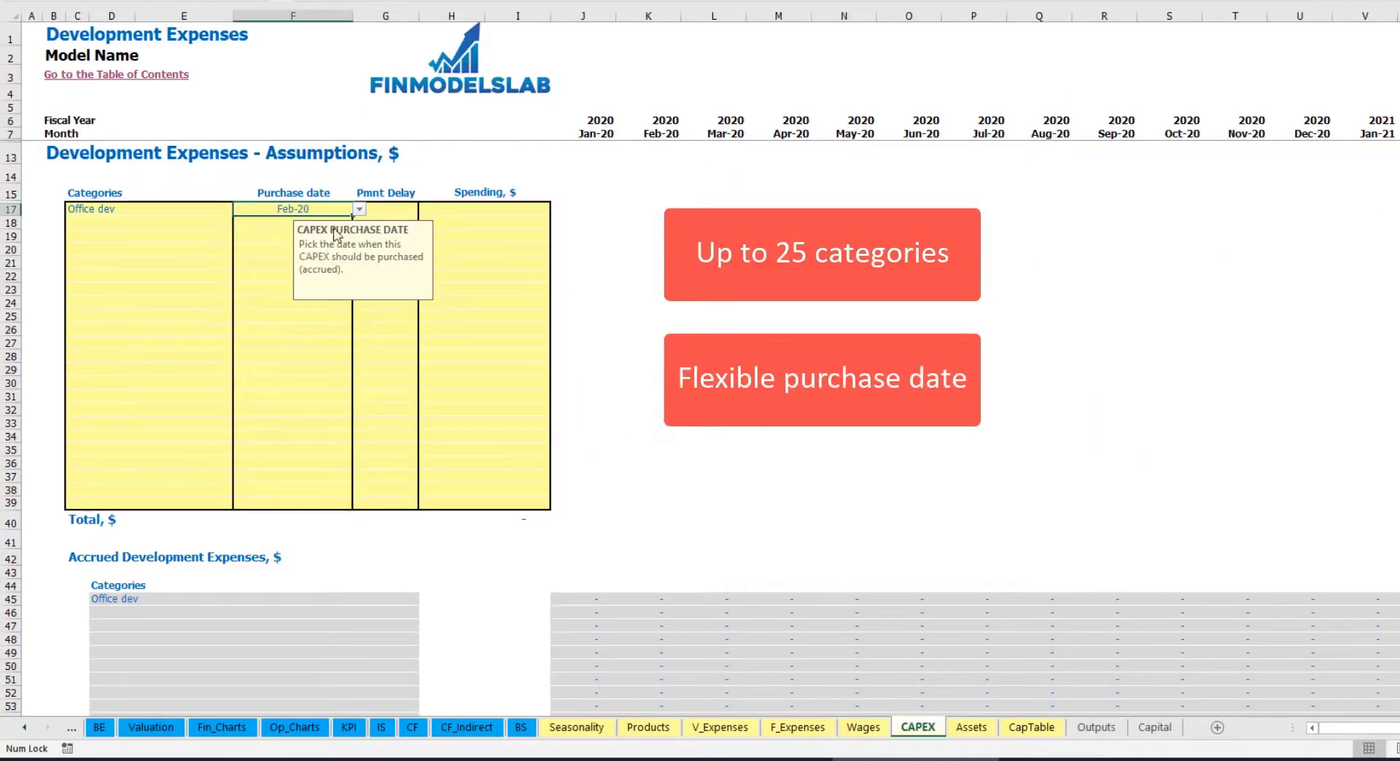
{"action": "left_click", "coordinate": [464, 205]}
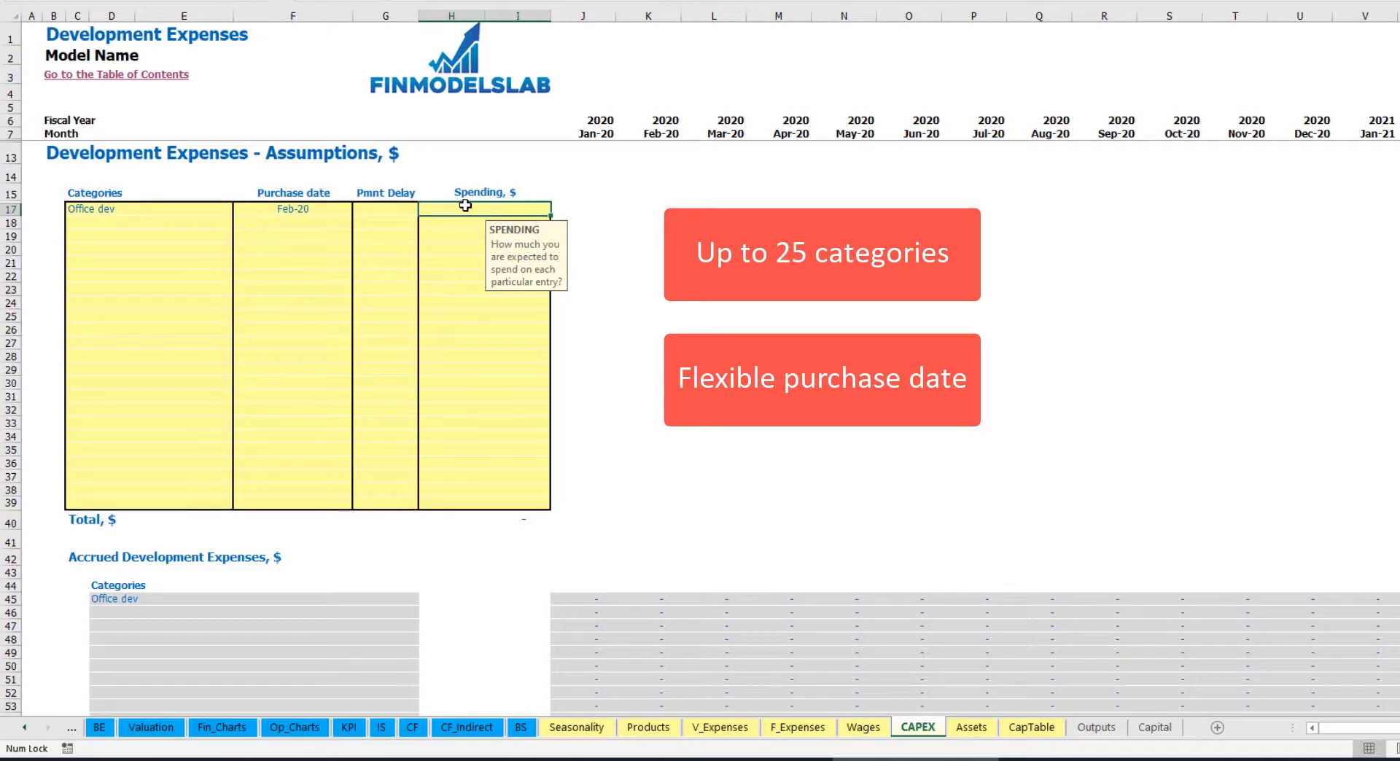
{"action": "type", "text": "10000"}
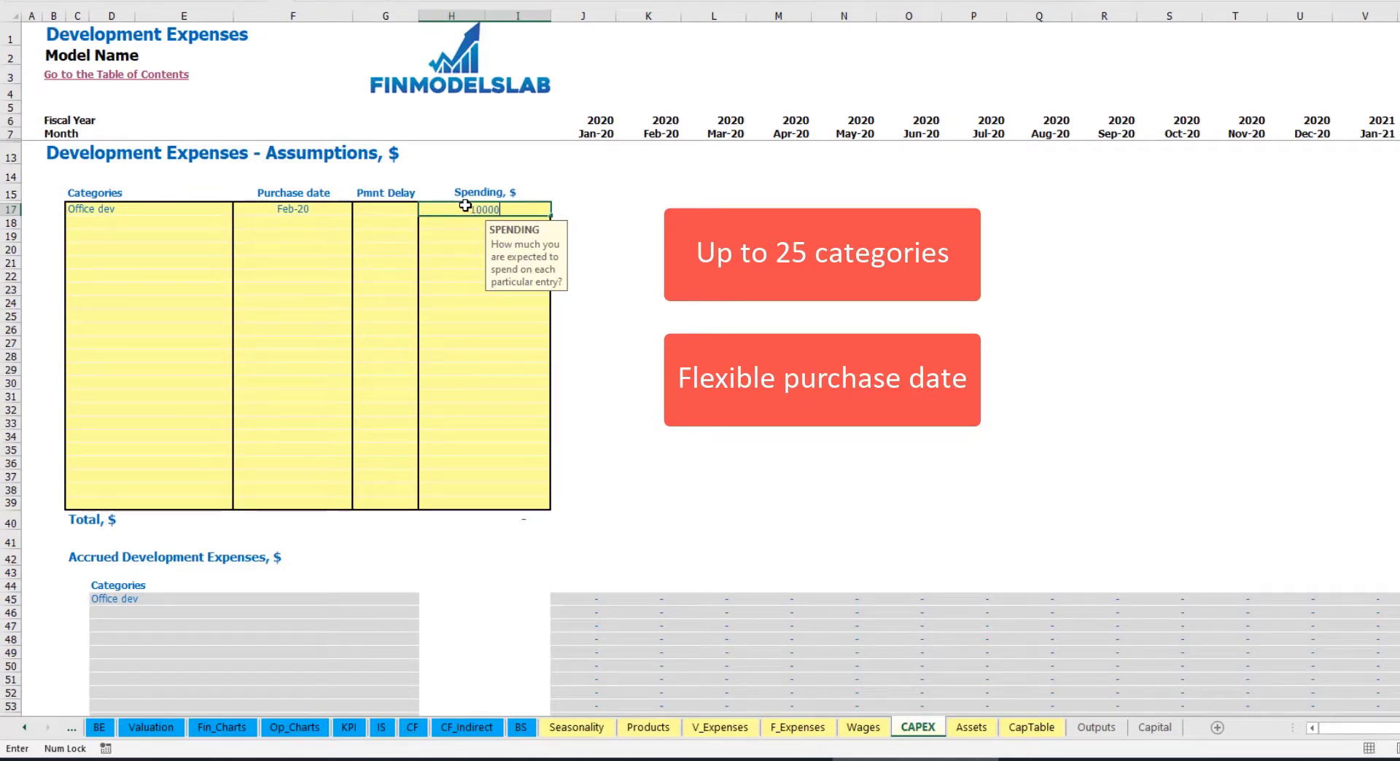
{"action": "key", "text": "Return"}
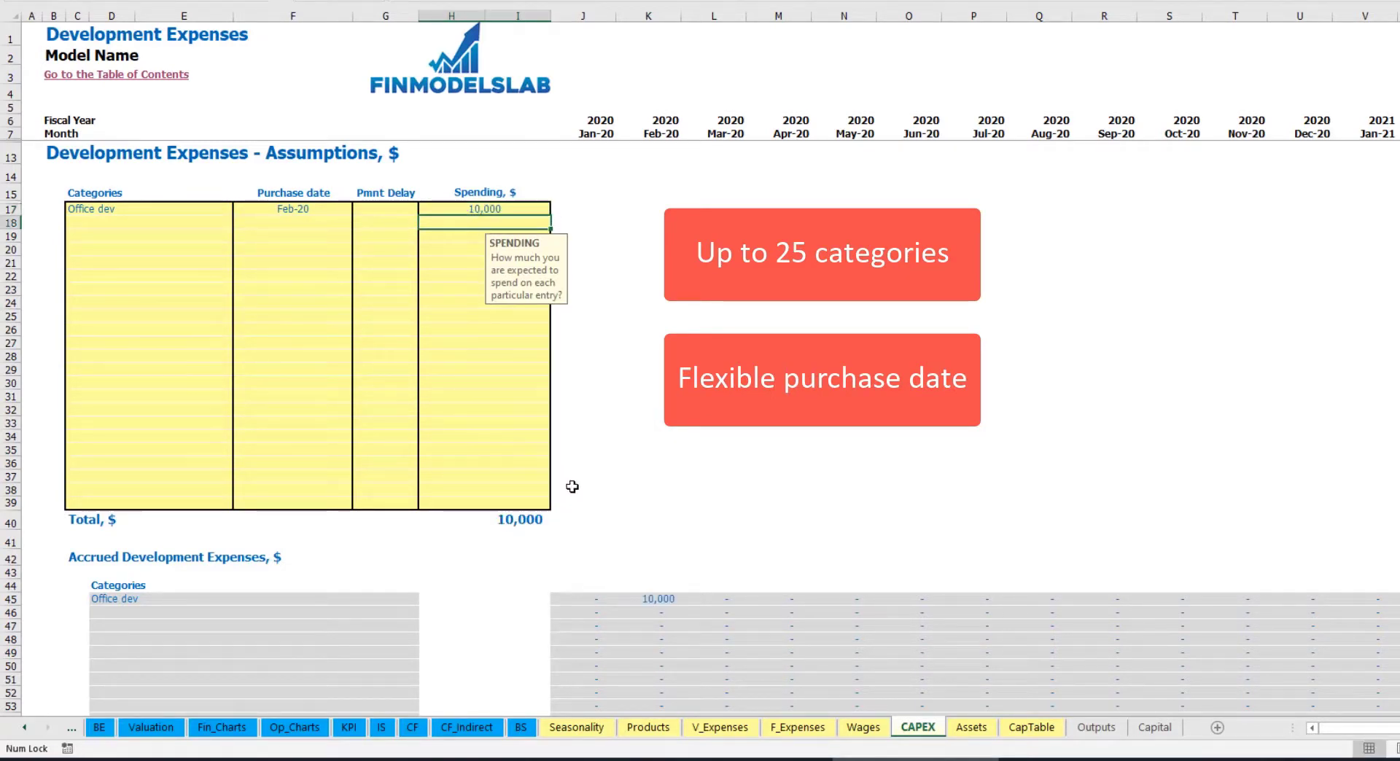
- Set the payment delay of the Office dev development expense to 2M
{"action": "left_click", "coordinate": [393, 210]}
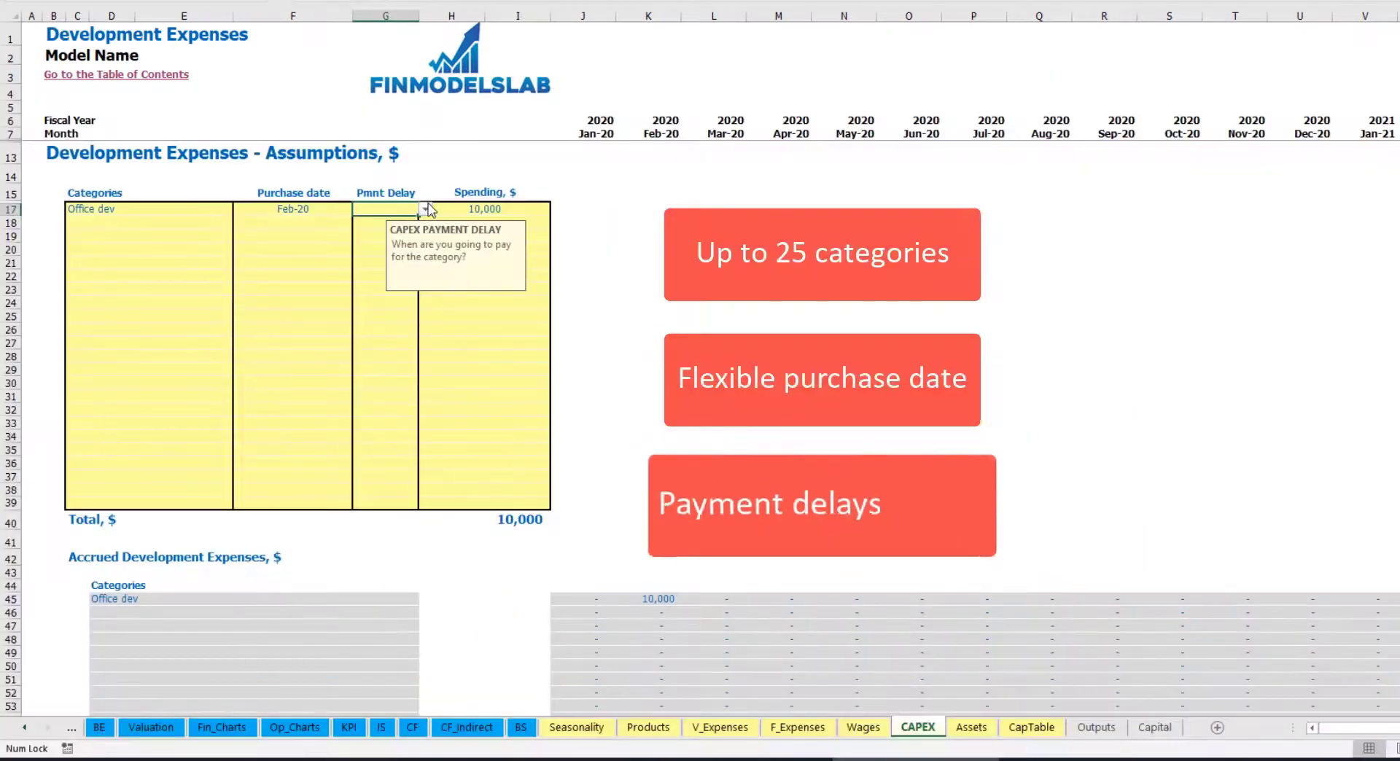
{"action": "left_click", "coordinate": [425, 210]}
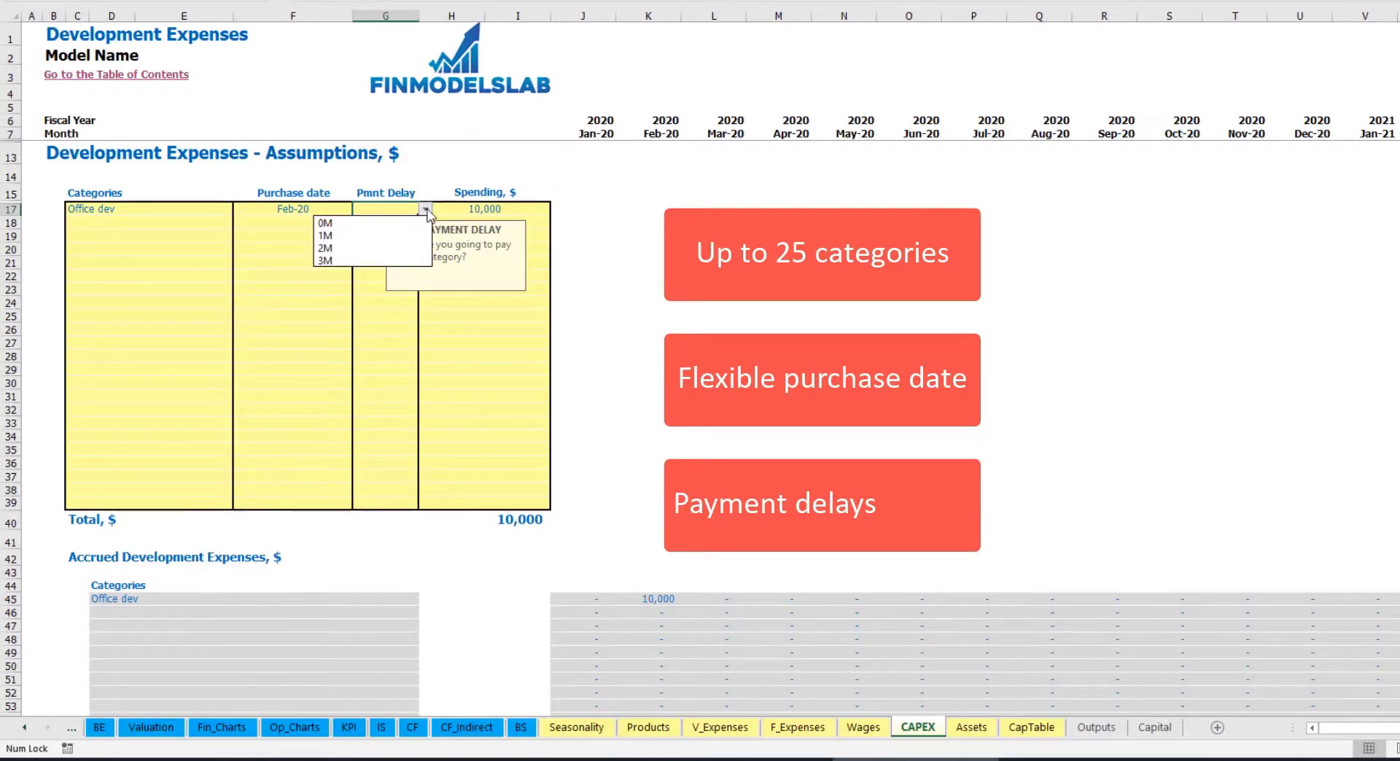
{"action": "left_click", "coordinate": [377, 247]}
{"action": "left_click", "coordinate": [692, 250]}
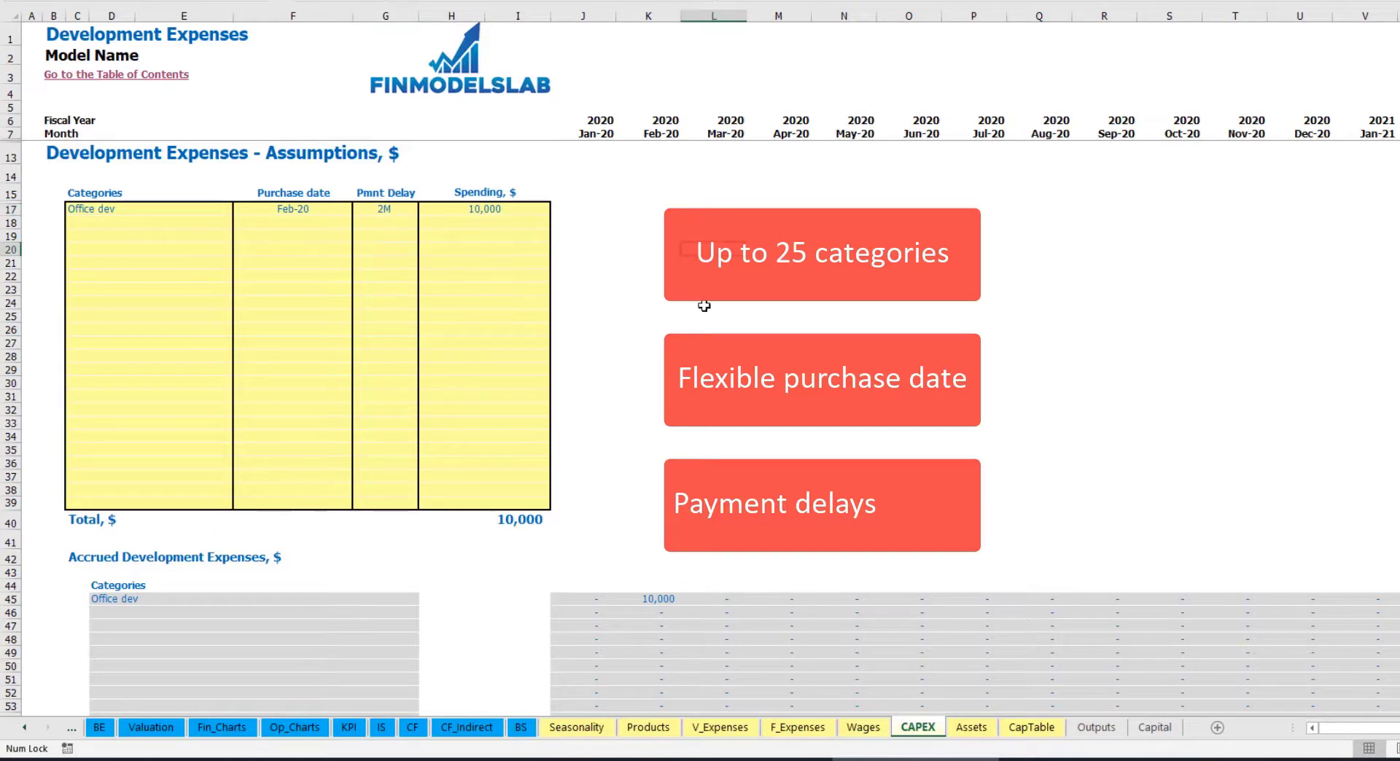
- Review the Office dev amounts in the accrued and paid development expenses and in the summary balances below
{"action": "left_click", "coordinate": [660, 601]}
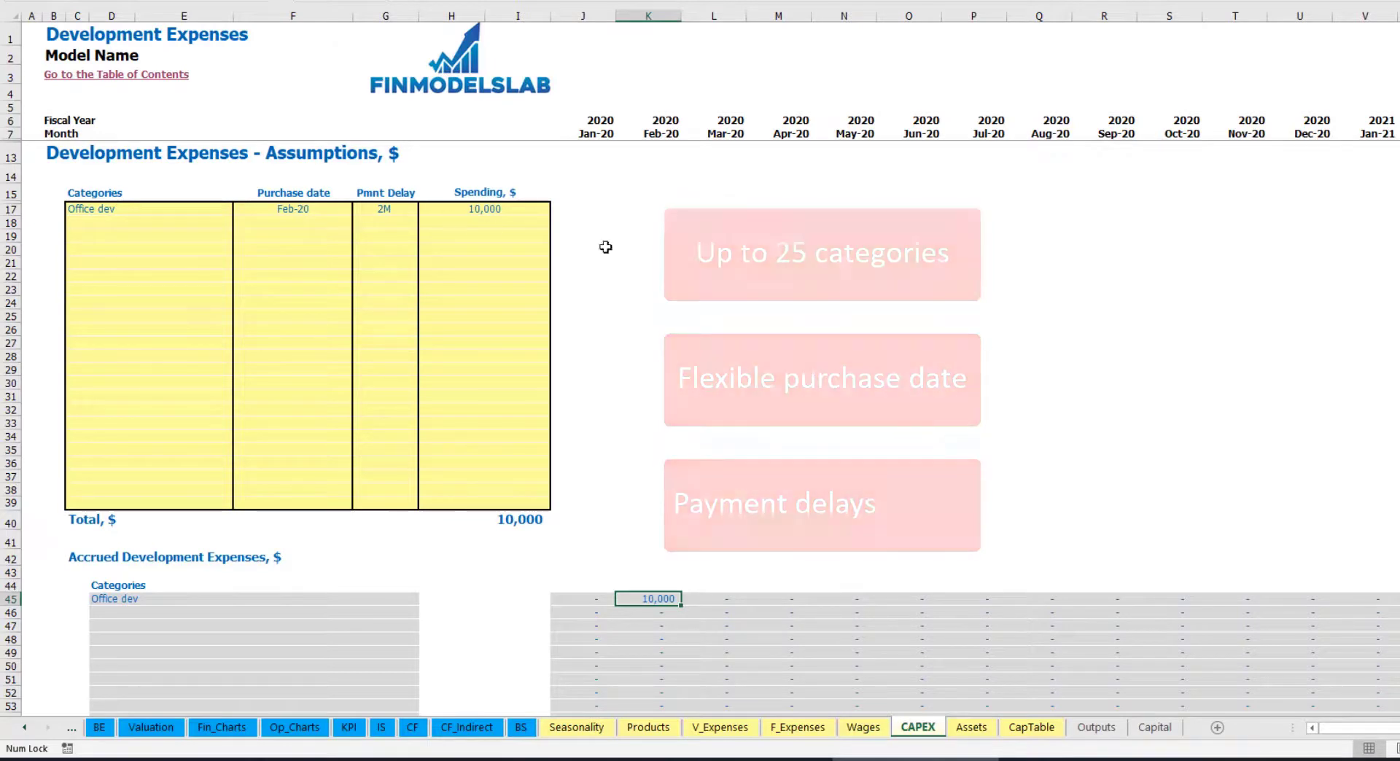
{"action": "scroll", "coordinate": [657, 316], "scroll_direction": "down", "scroll_amount": 7}
{"action": "scroll", "coordinate": [658, 318], "scroll_direction": "down", "scroll_amount": 3}
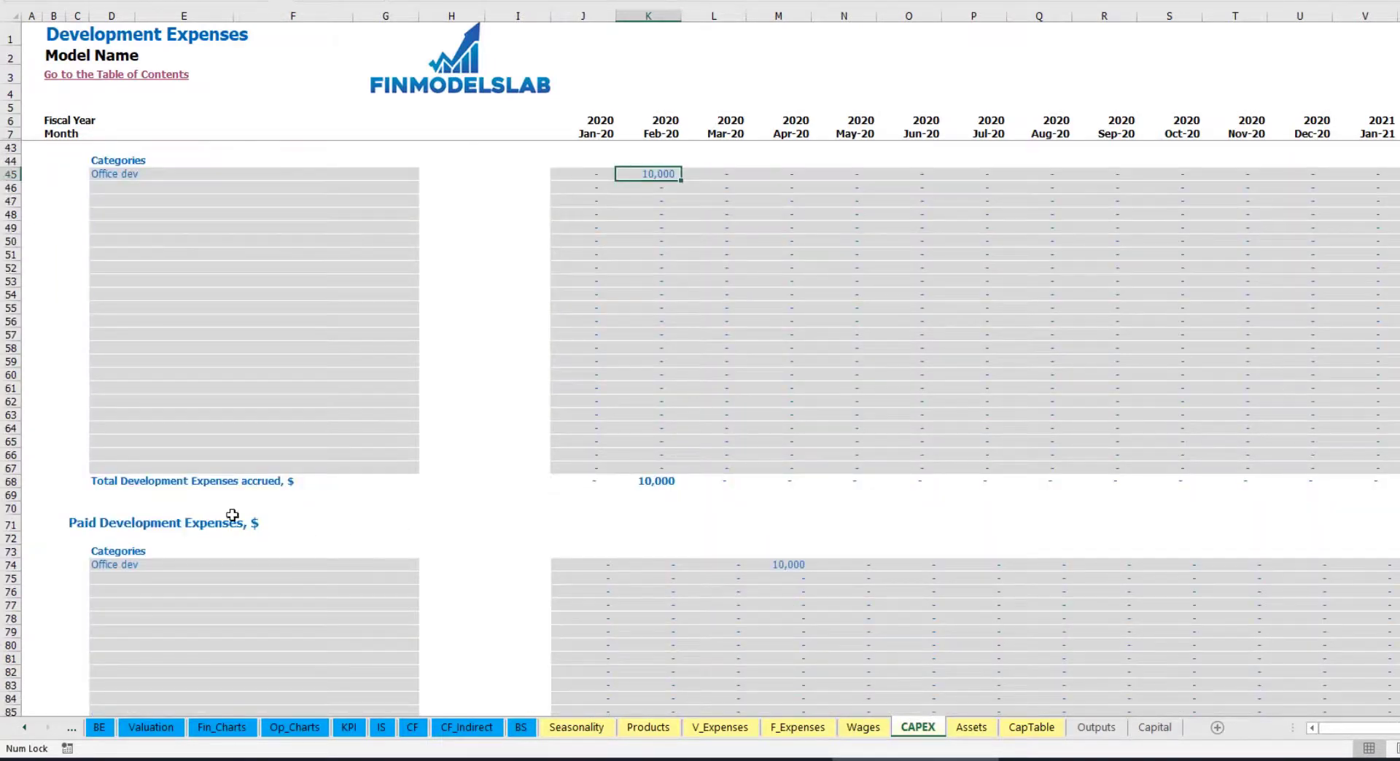
{"action": "left_click", "coordinate": [779, 565]}
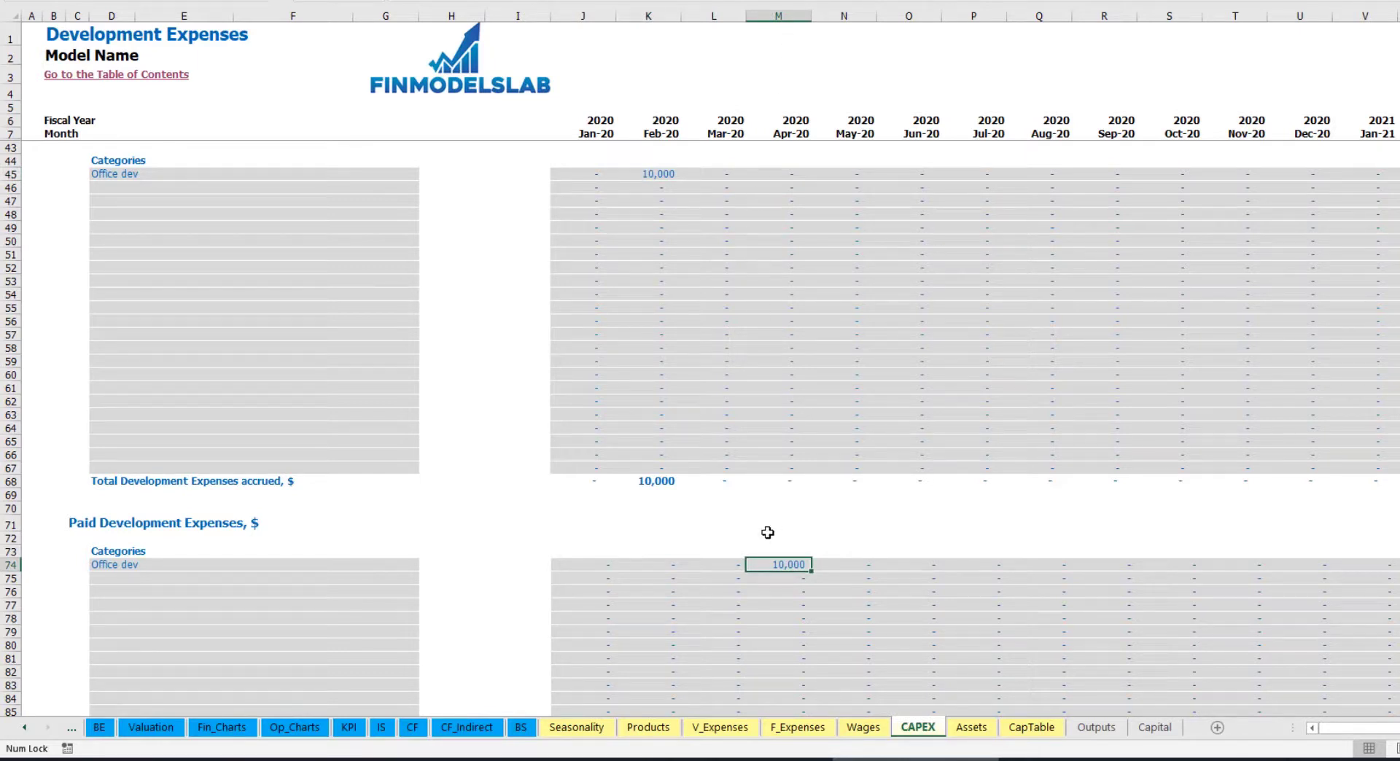
{"action": "scroll", "coordinate": [753, 566], "scroll_direction": "down", "scroll_amount": 13}
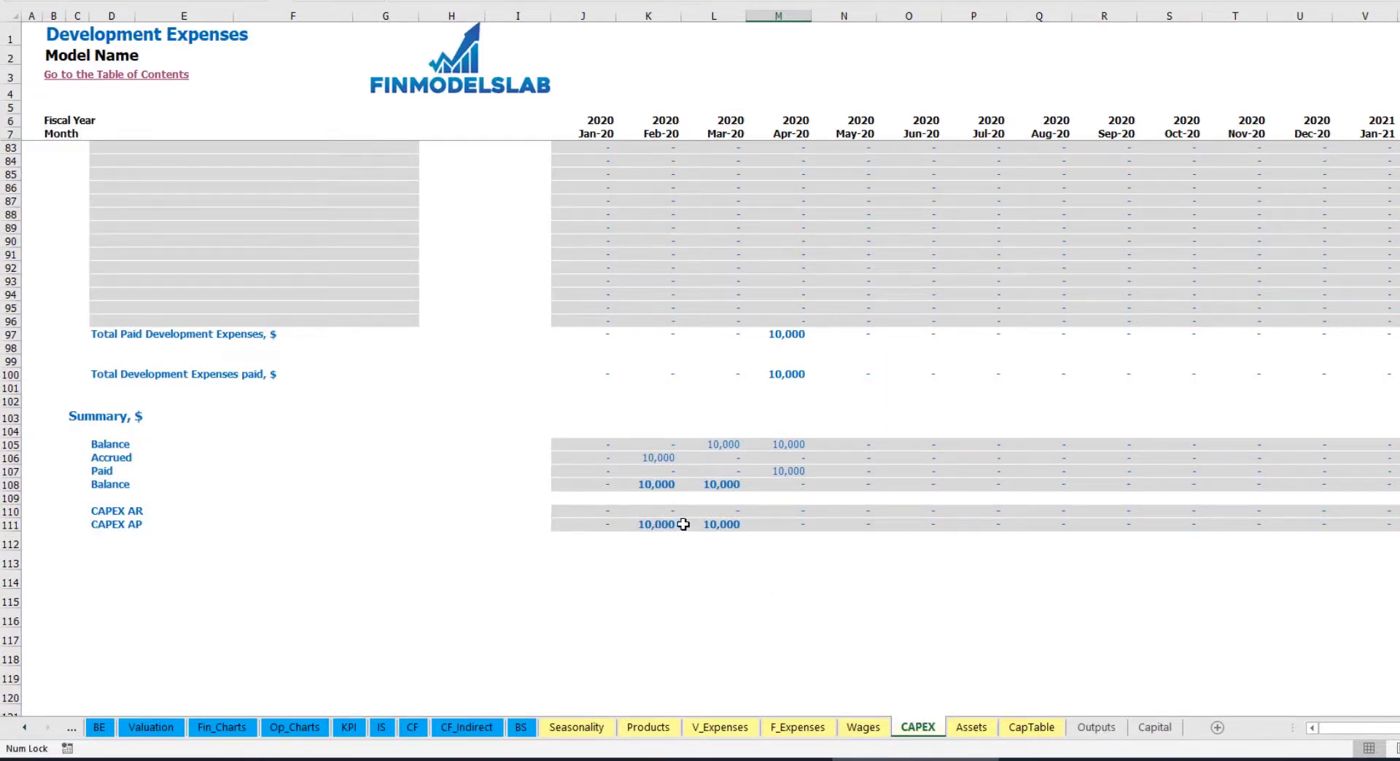
{"action": "scroll", "coordinate": [720, 425], "scroll_direction": "up", "scroll_amount": 20}
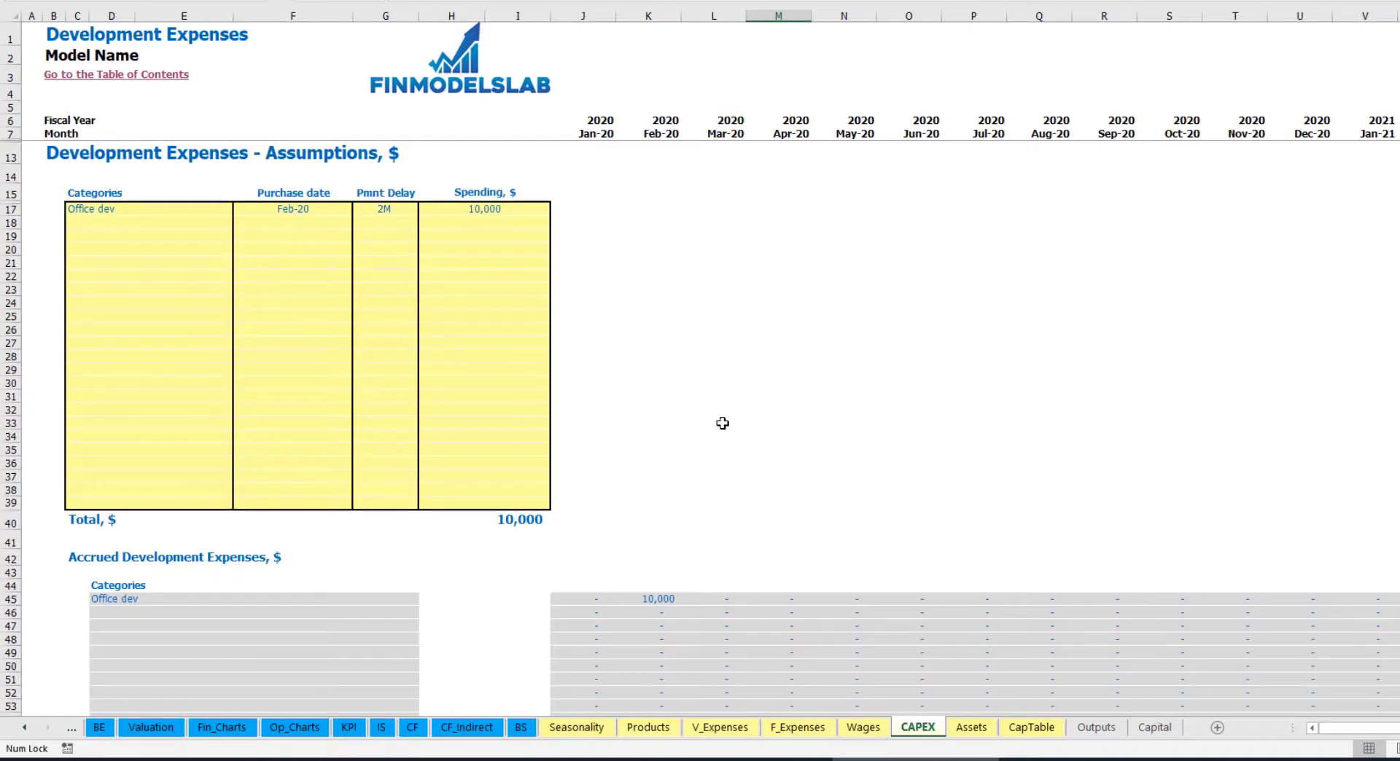
- Add an Other dev exp category to the development expenses with purchase date Mar-20, payment delay 0M and spending of 5,000
{"action": "left_click", "coordinate": [125, 220]}
{"action": "type", "text": "Other dev"}
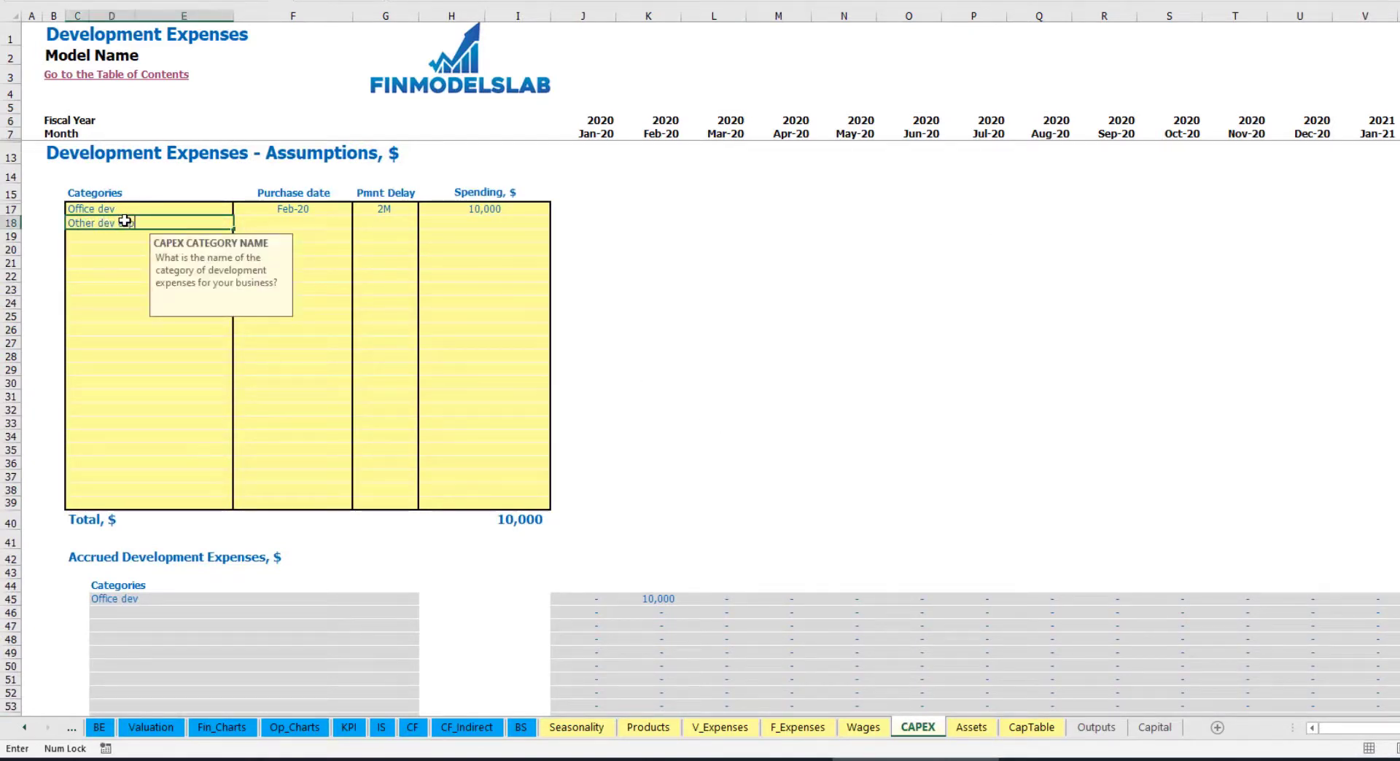
{"action": "key", "text": "Return"}
{"action": "left_click", "coordinate": [326, 218]}
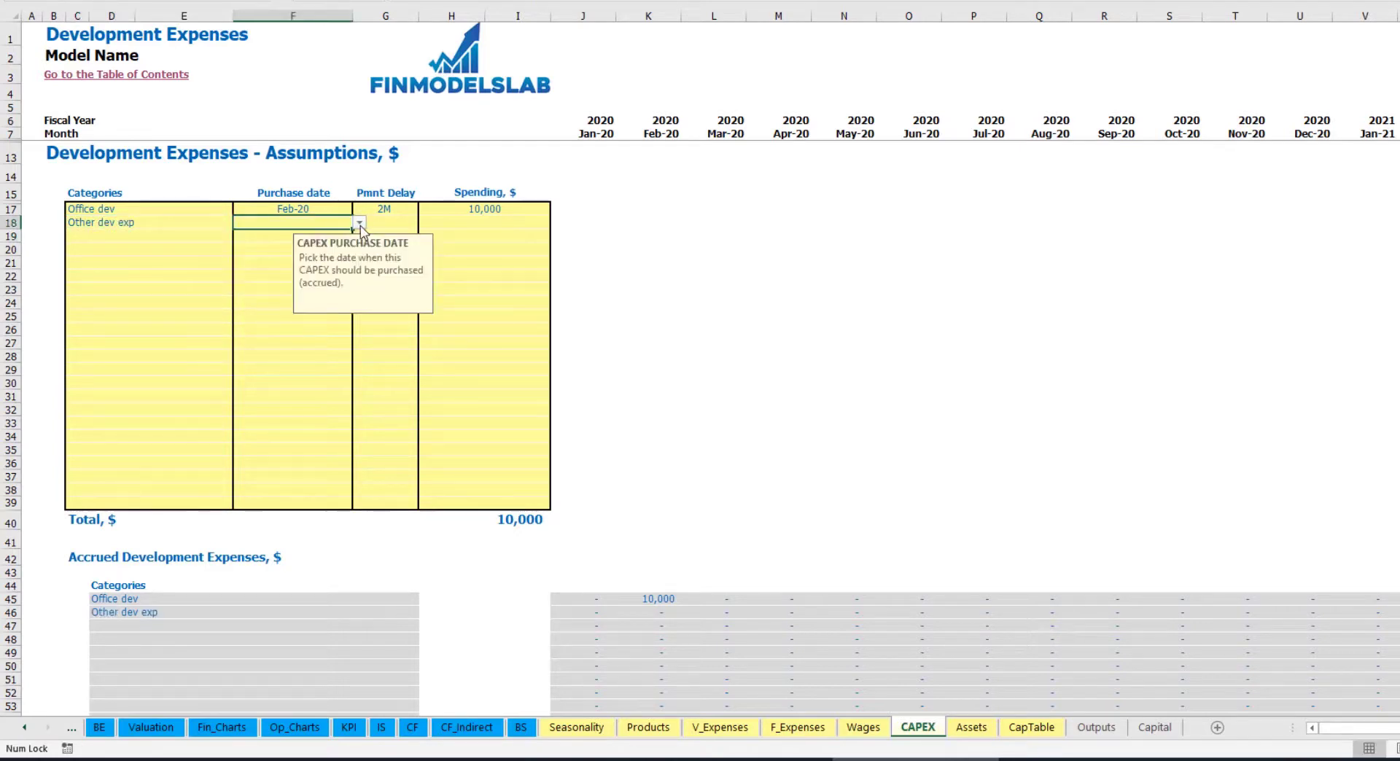
{"action": "left_click", "coordinate": [359, 223]}
{"action": "left_click", "coordinate": [330, 264]}
{"action": "left_click", "coordinate": [464, 227]}
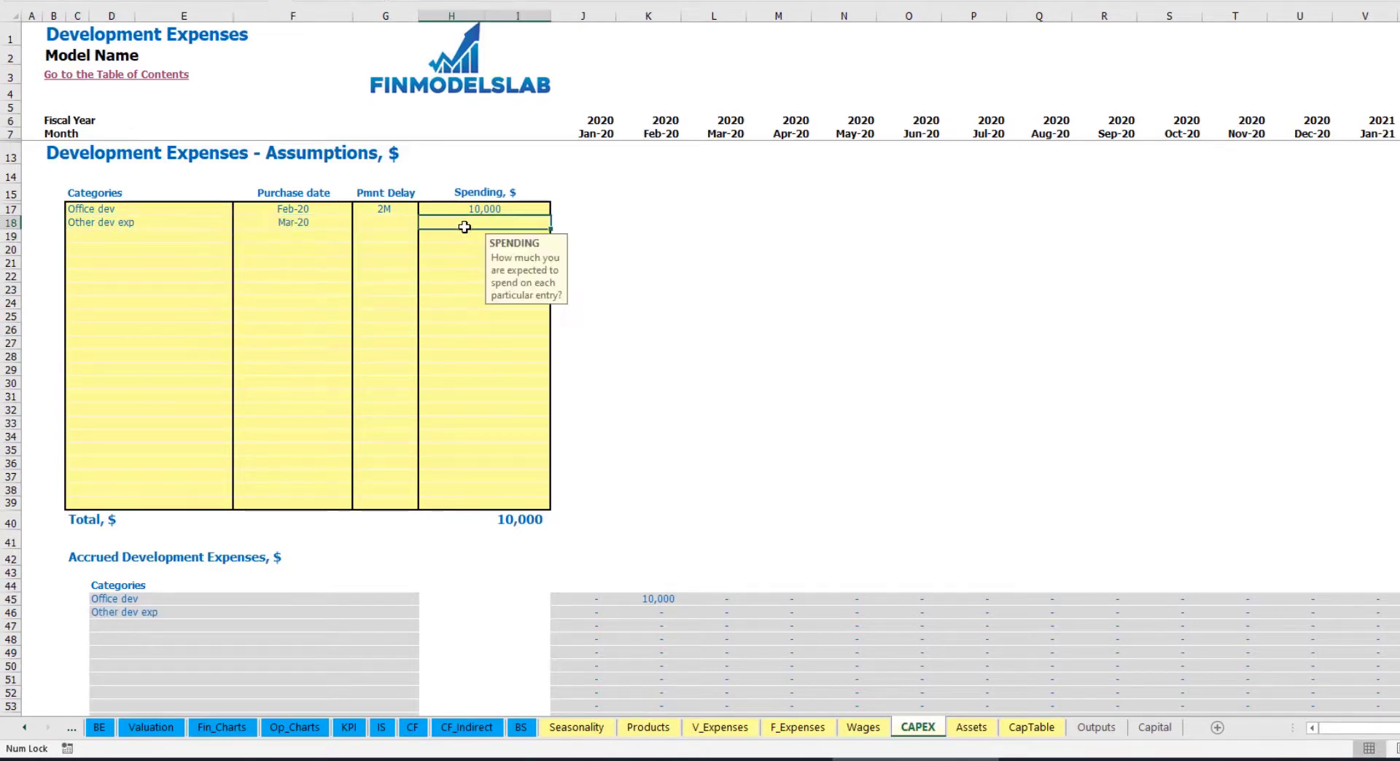
{"action": "type", "text": "5000"}
{"action": "key", "text": "Return"}
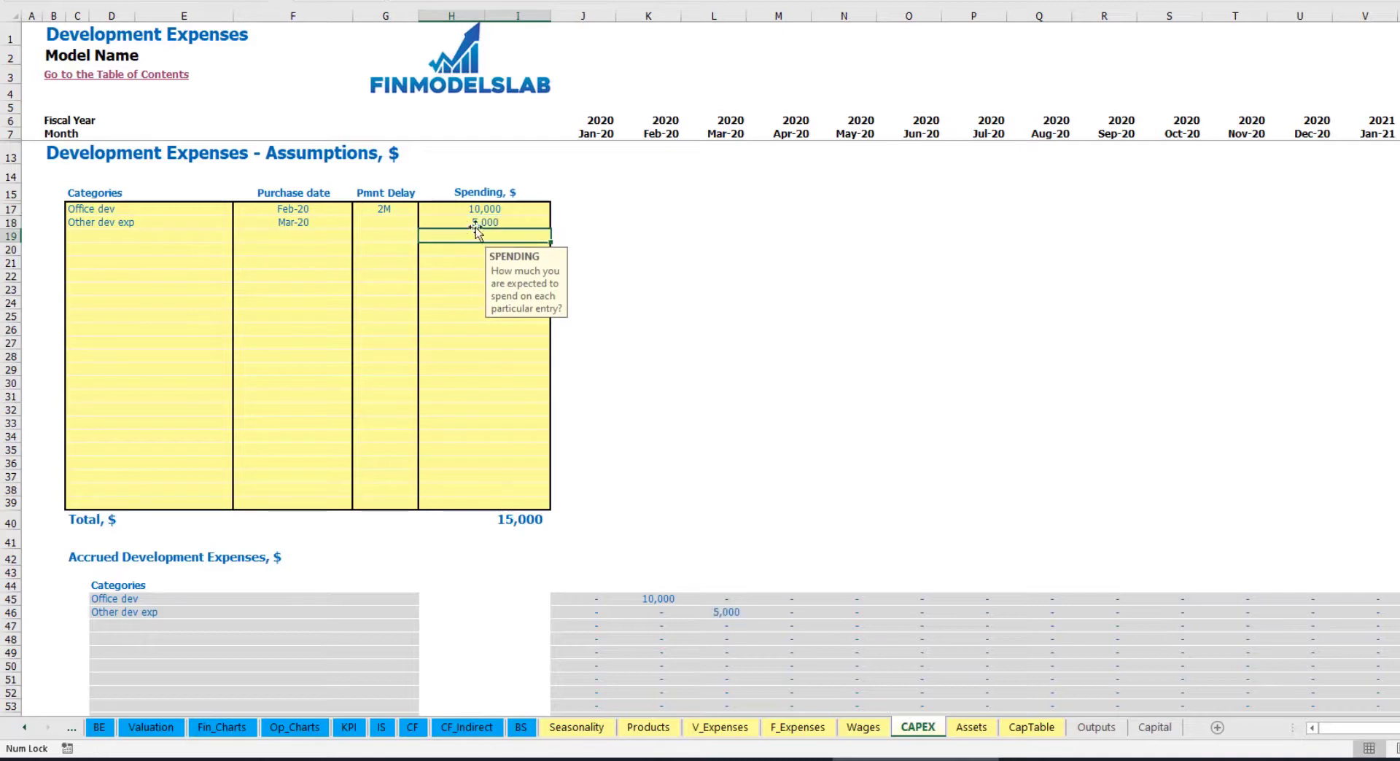
{"action": "left_click", "coordinate": [400, 227]}
{"action": "left_click", "coordinate": [425, 223]}
{"action": "left_click", "coordinate": [372, 235]}
- Compare the months in which Other dev exp is accrued and paid in the development expense calculations
{"action": "scroll", "coordinate": [681, 493], "scroll_direction": "down", "scroll_amount": 3}
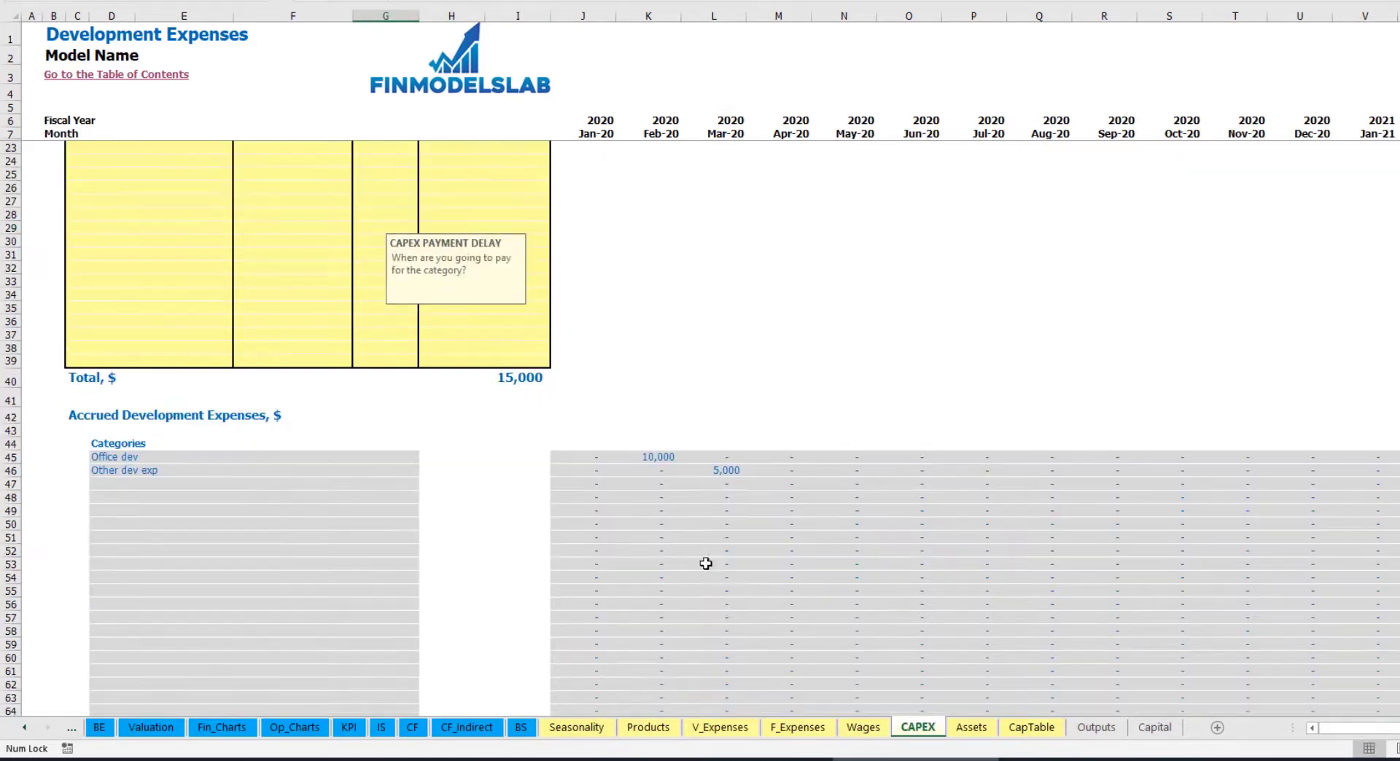
{"action": "left_click", "coordinate": [728, 471]}
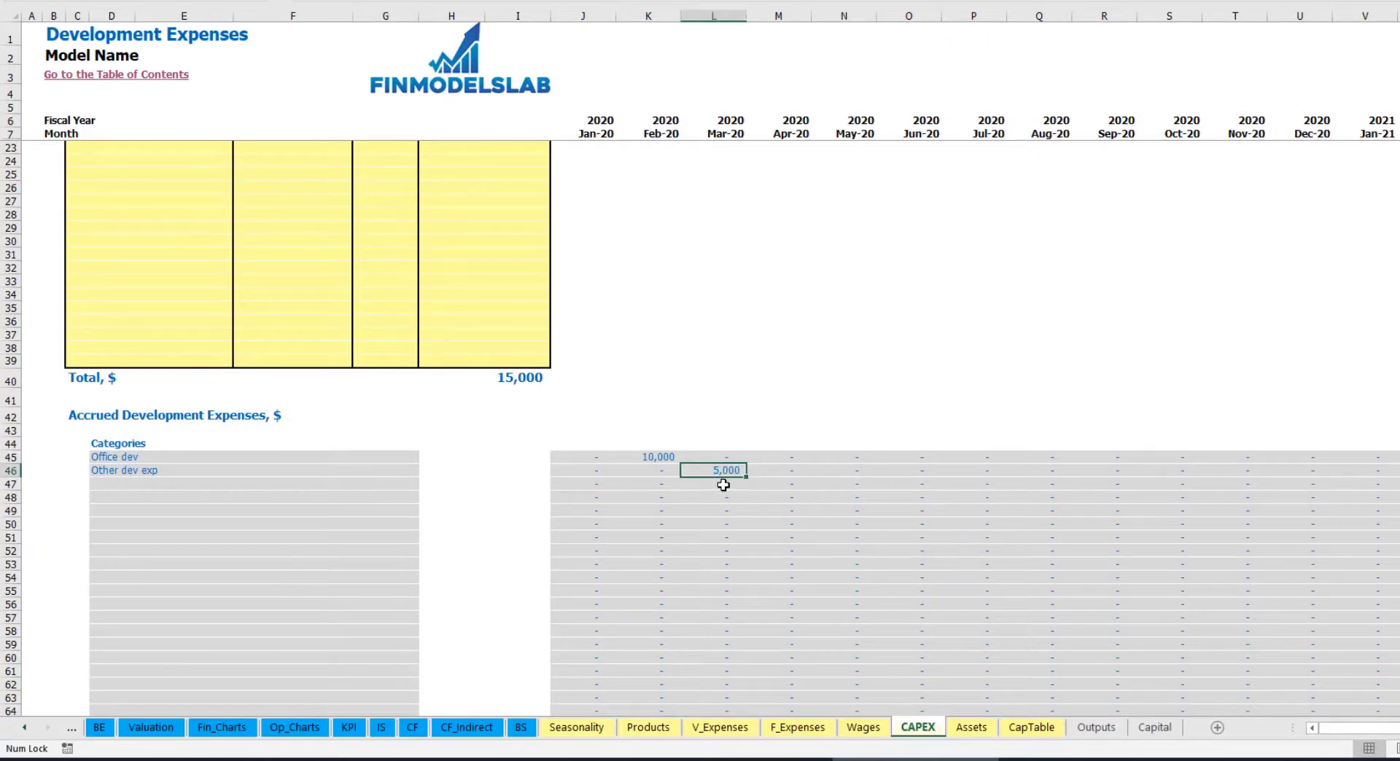
{"action": "scroll", "coordinate": [718, 437], "scroll_direction": "down", "scroll_amount": 10}
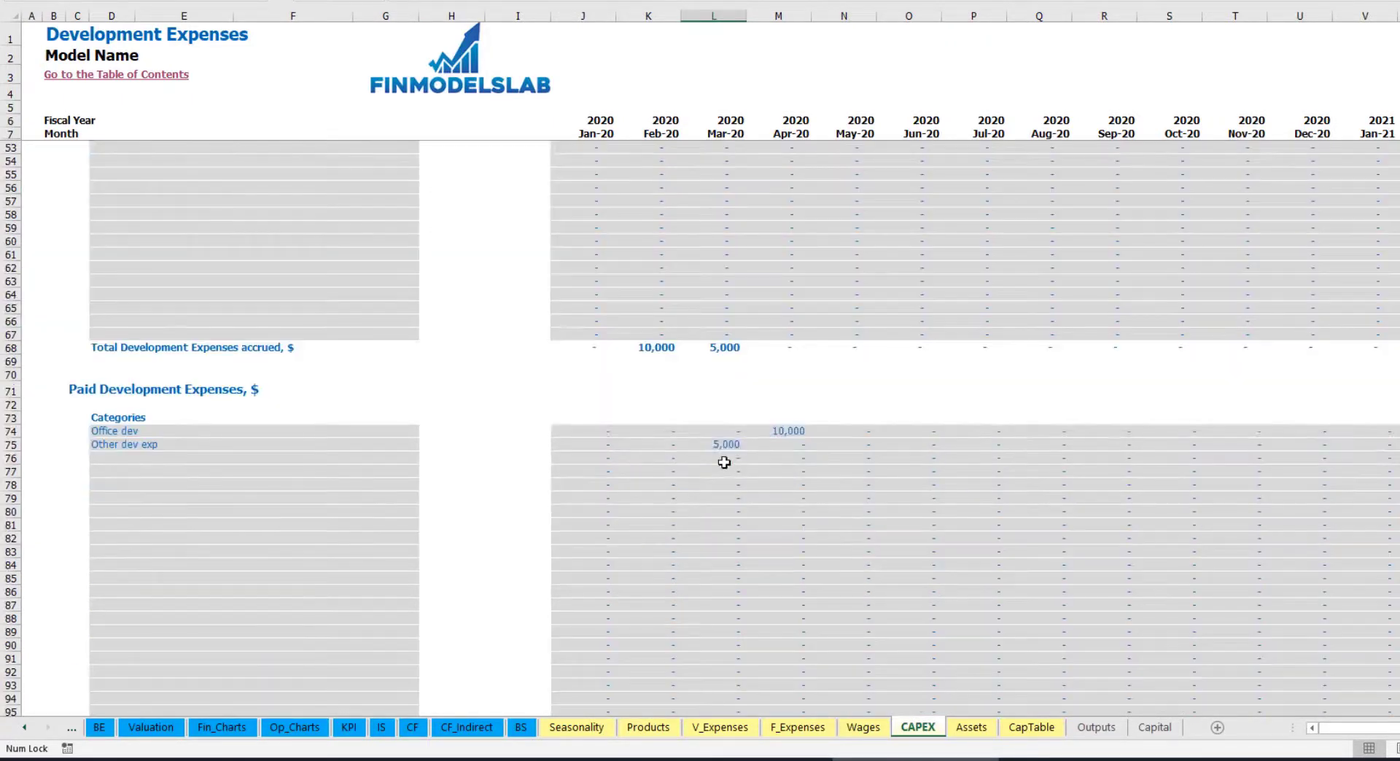
{"action": "scroll", "coordinate": [719, 445], "scroll_direction": "up", "scroll_amount": 13}
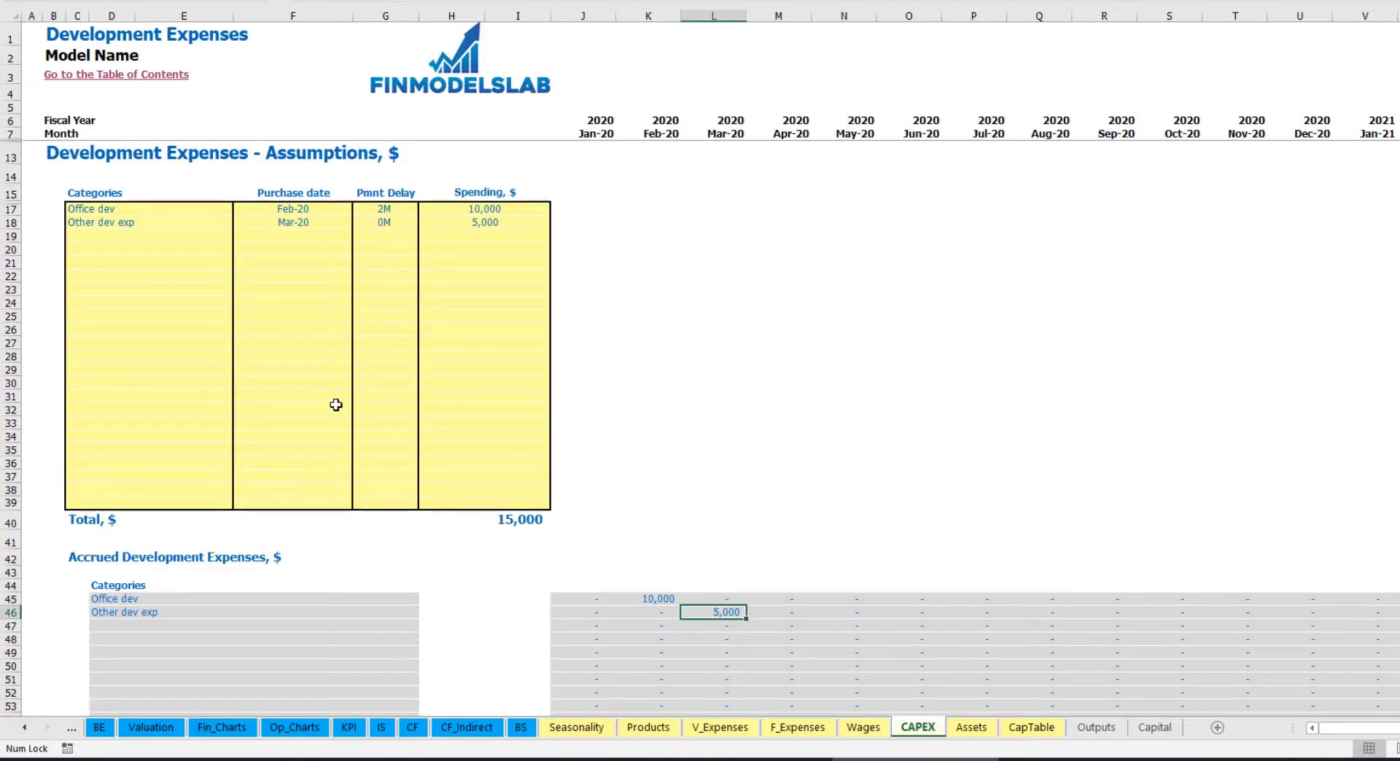
- Open the Assets sheet and review the book depreciation, capital expenditure and closing net book value of Development Expenses
{"action": "left_click", "coordinate": [971, 727]}
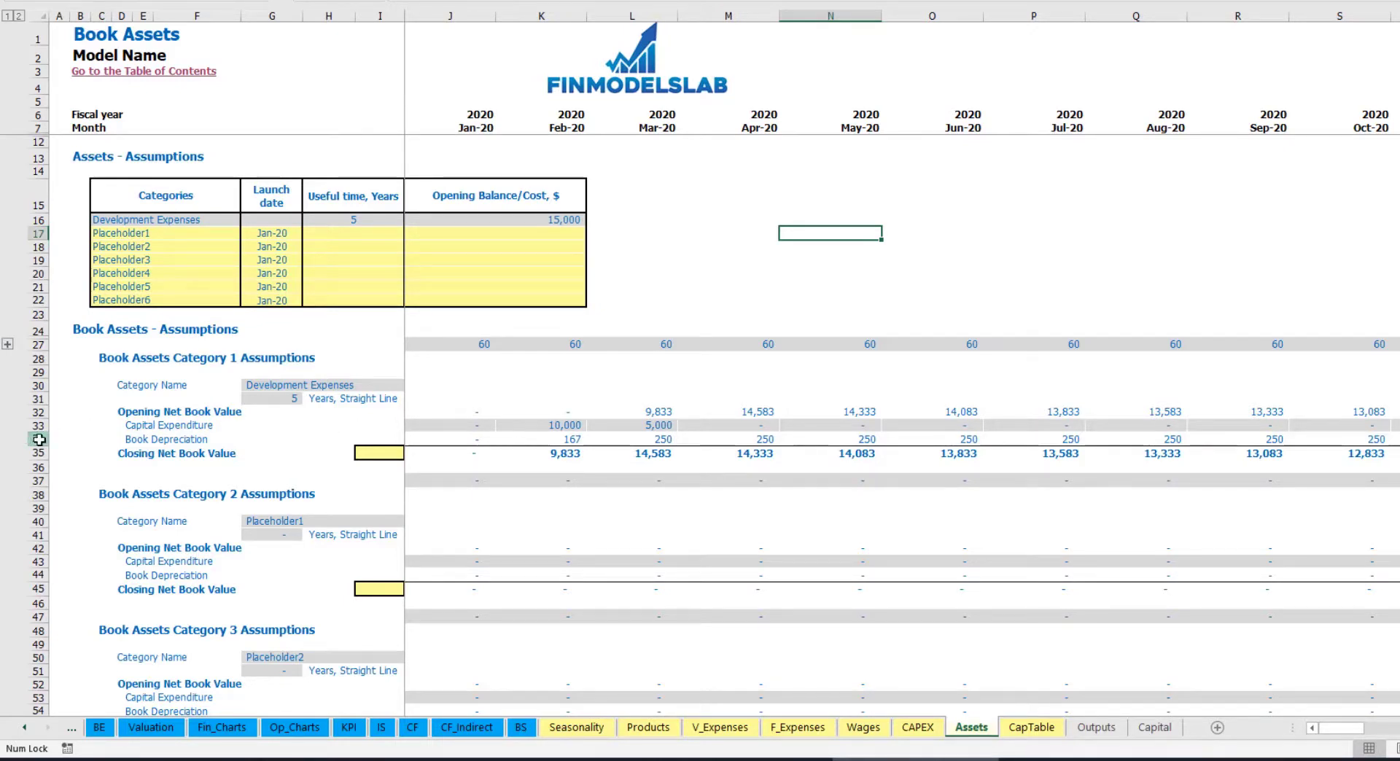
{"action": "left_click", "coordinate": [39, 440]}
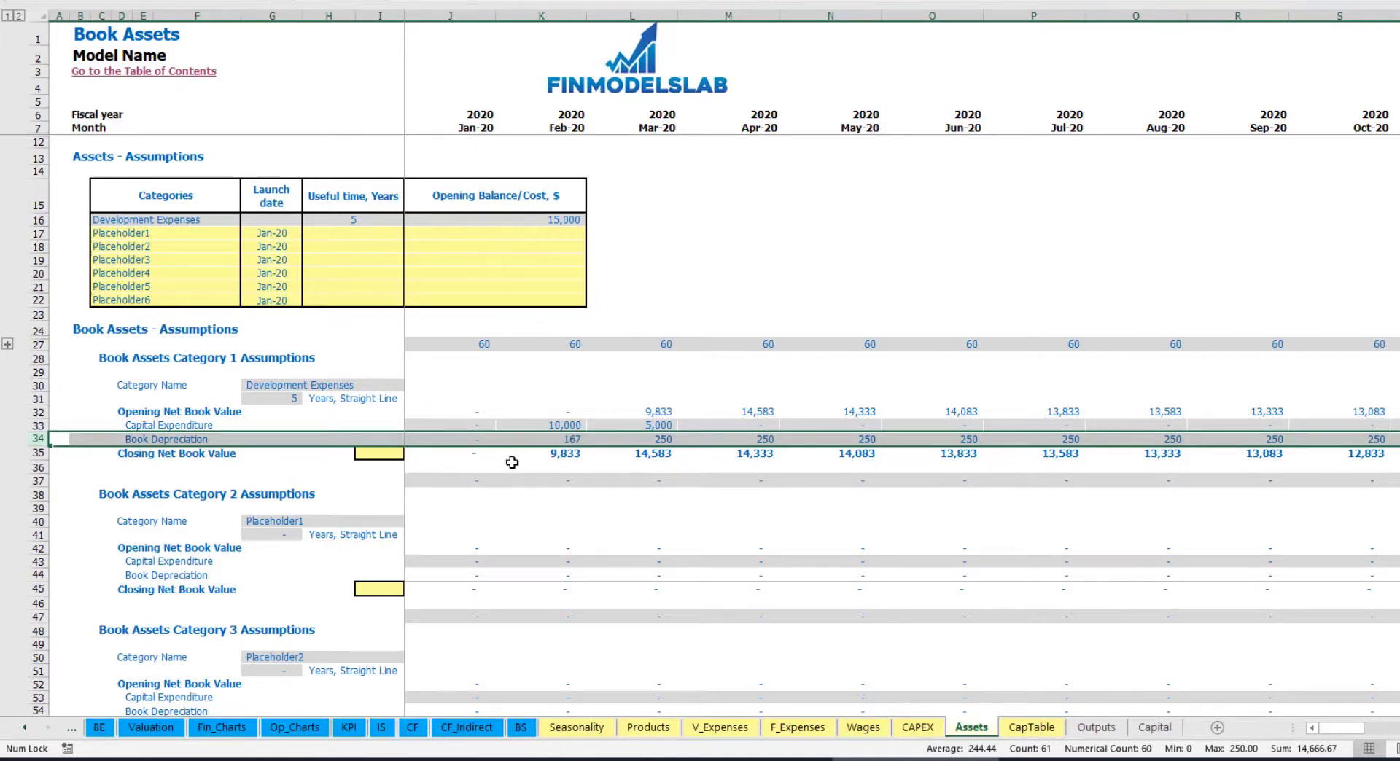
{"action": "left_click_drag", "start_coordinate": [447, 426], "coordinate": [806, 423]}
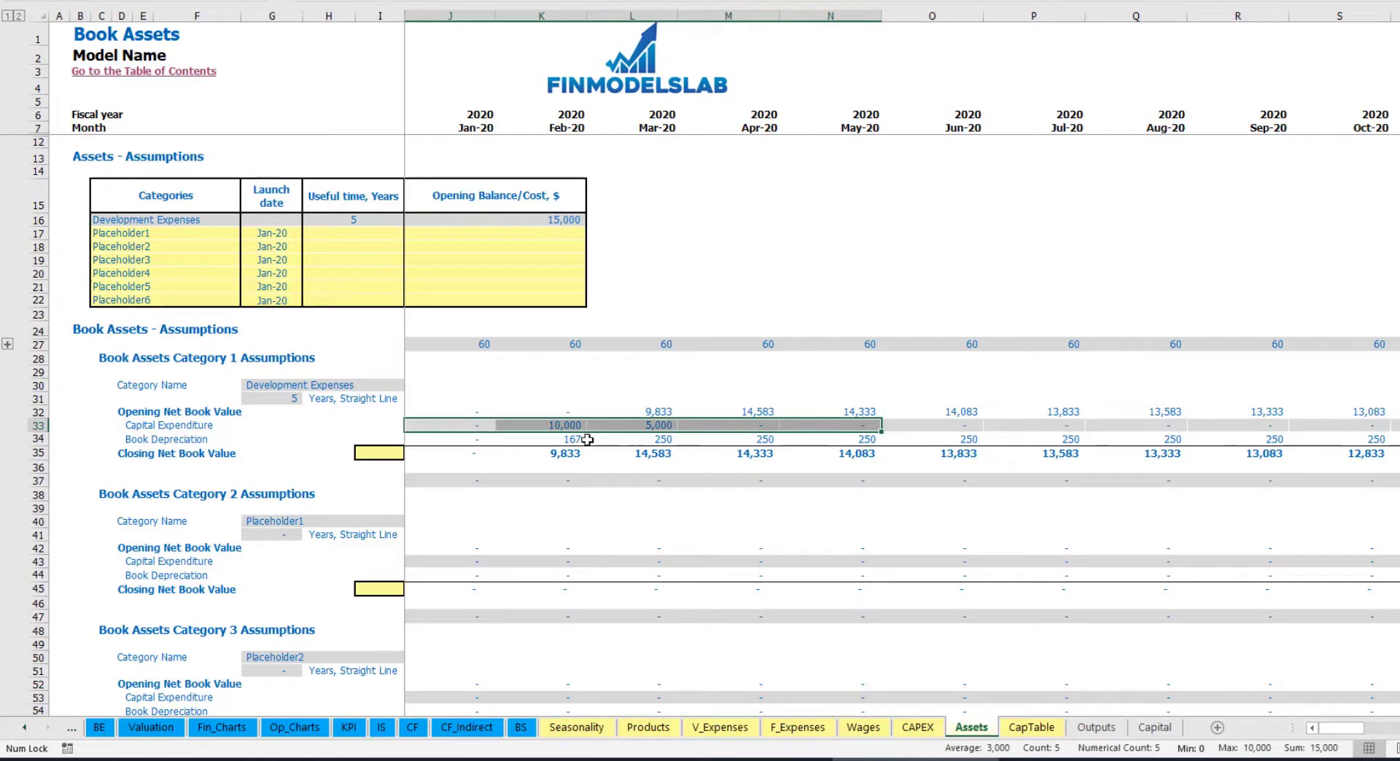
{"action": "left_click_drag", "start_coordinate": [471, 456], "coordinate": [891, 456]}
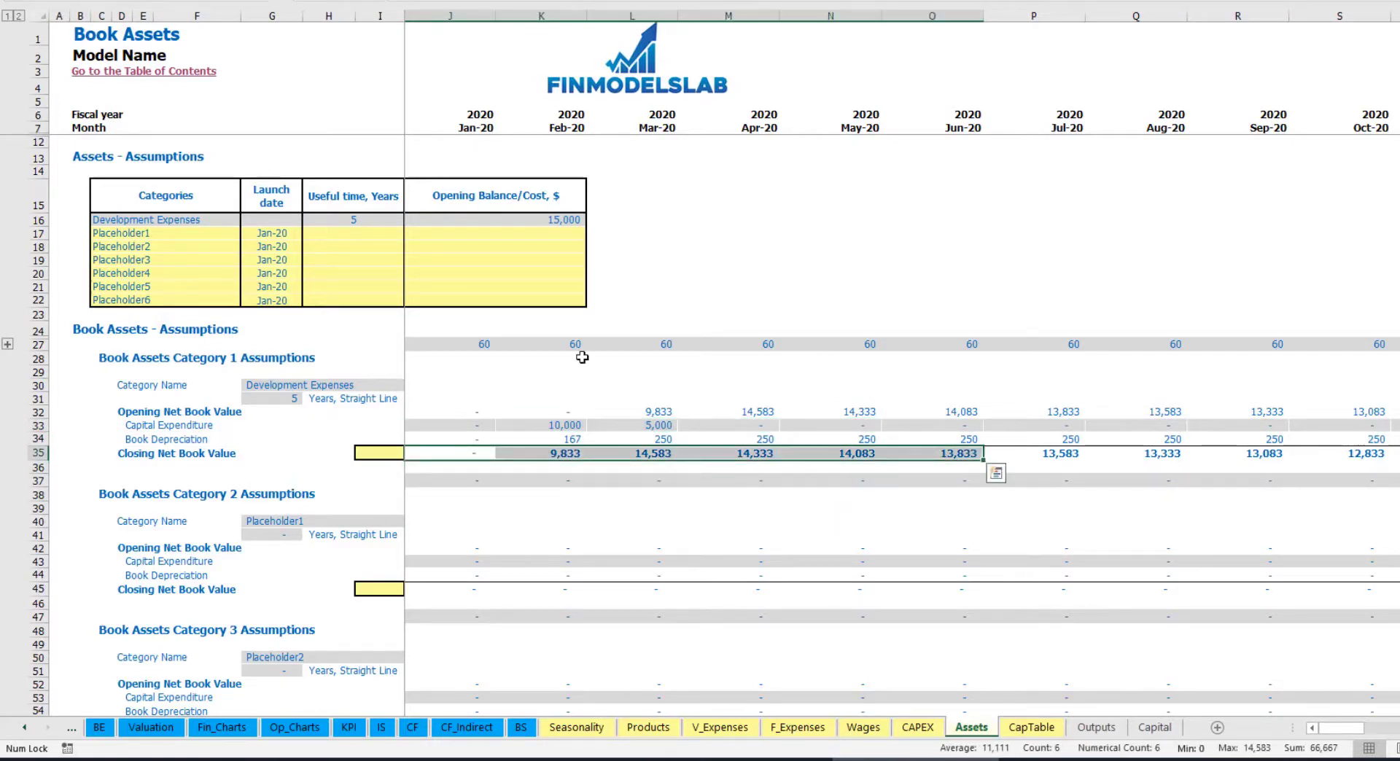
- Rename the Placeholder1 asset category as Other assets and set its useful time to 10 years
{"action": "left_click", "coordinate": [187, 229]}
{"action": "type", "text": "Other a"}
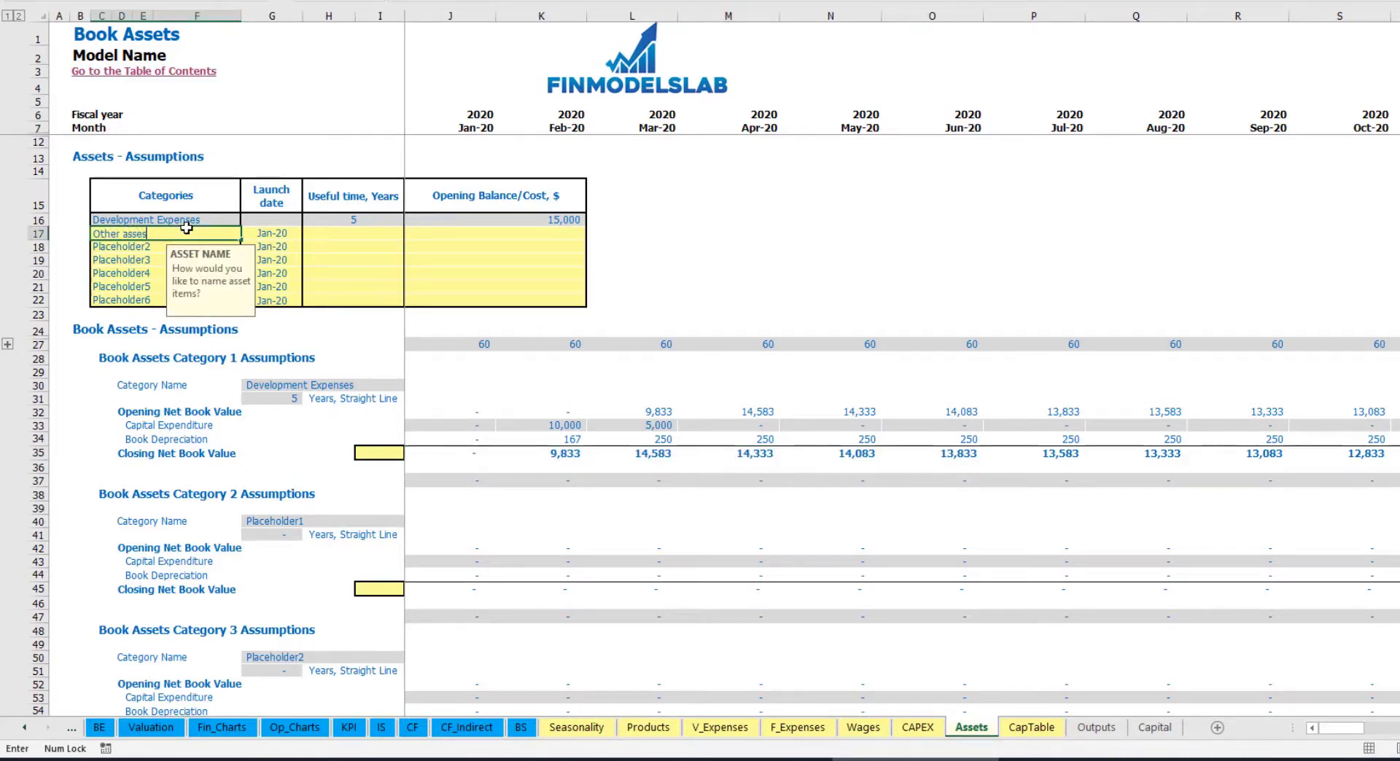
{"action": "type", "text": "ssets"}
{"action": "key", "text": "Return"}
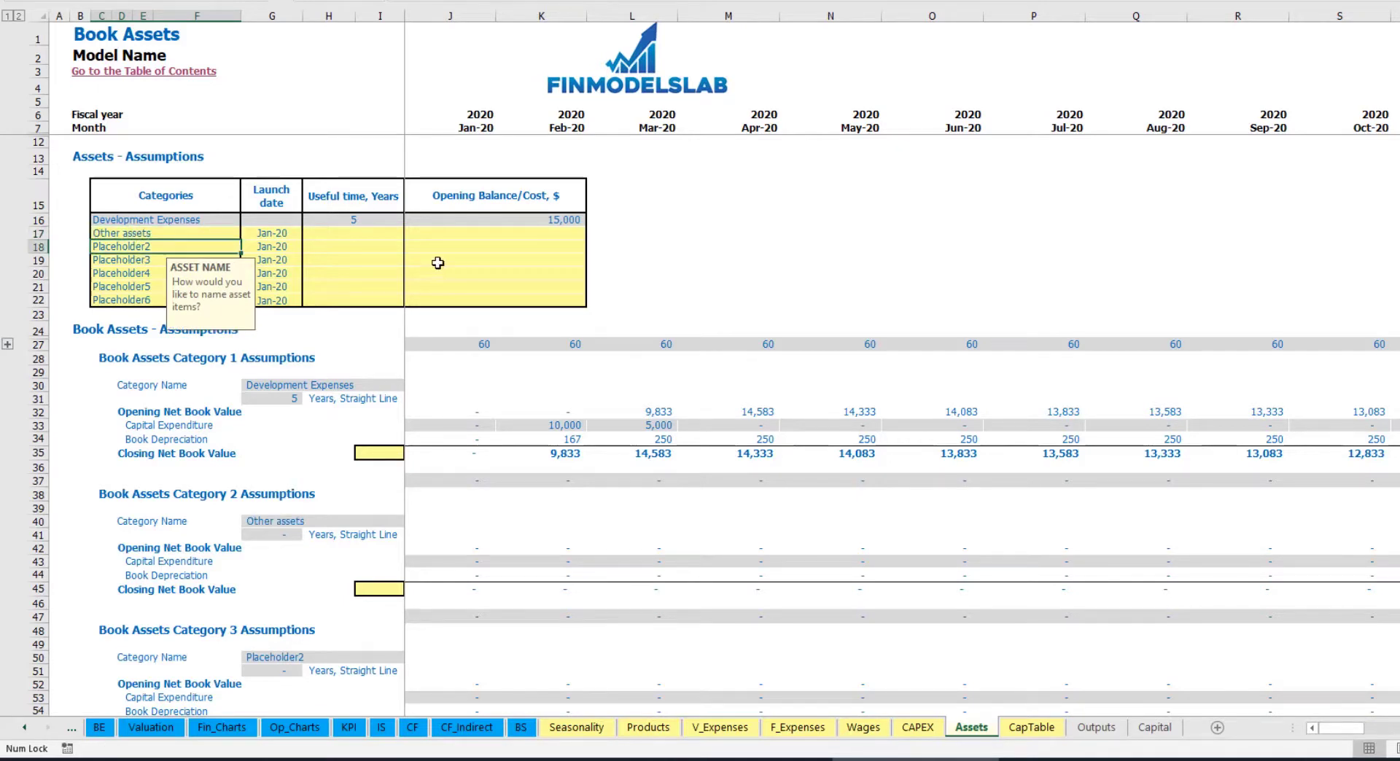
{"action": "left_click", "coordinate": [389, 232]}
{"action": "type", "text": "10"}
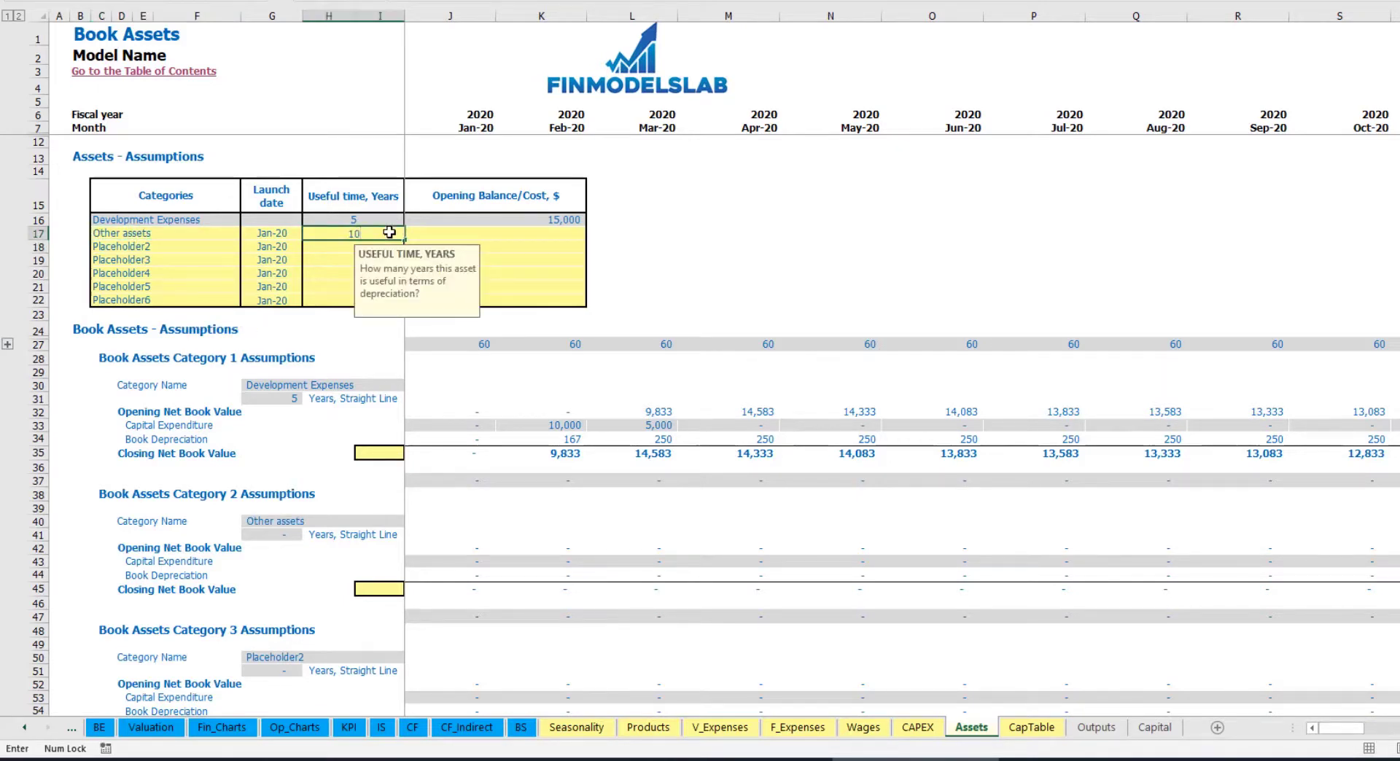
{"action": "key", "text": "Return"}
- Set the Other assets opening balance/cost to 25,000 and its launch date to Apr-20
{"action": "left_click", "coordinate": [499, 236]}
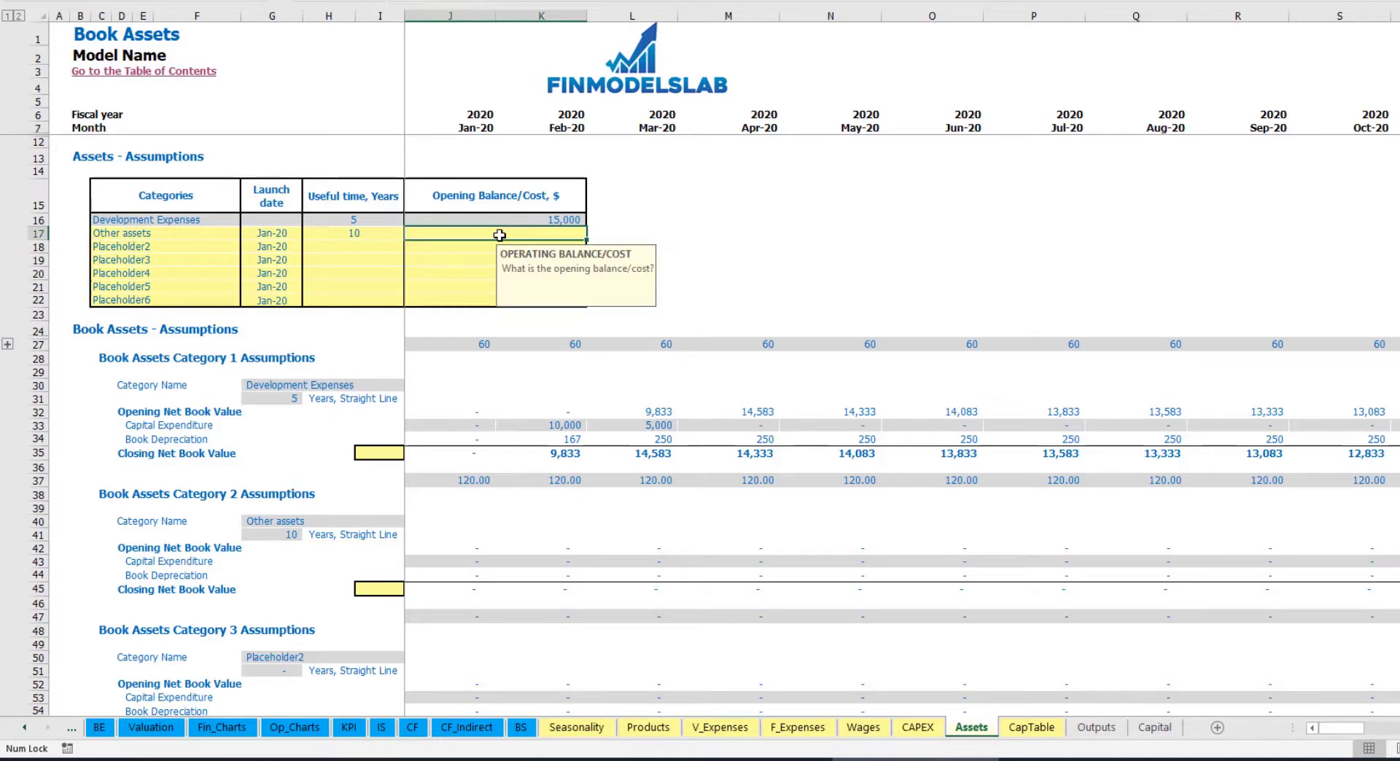
{"action": "type", "text": "25,000"}
{"action": "key", "text": "Return"}
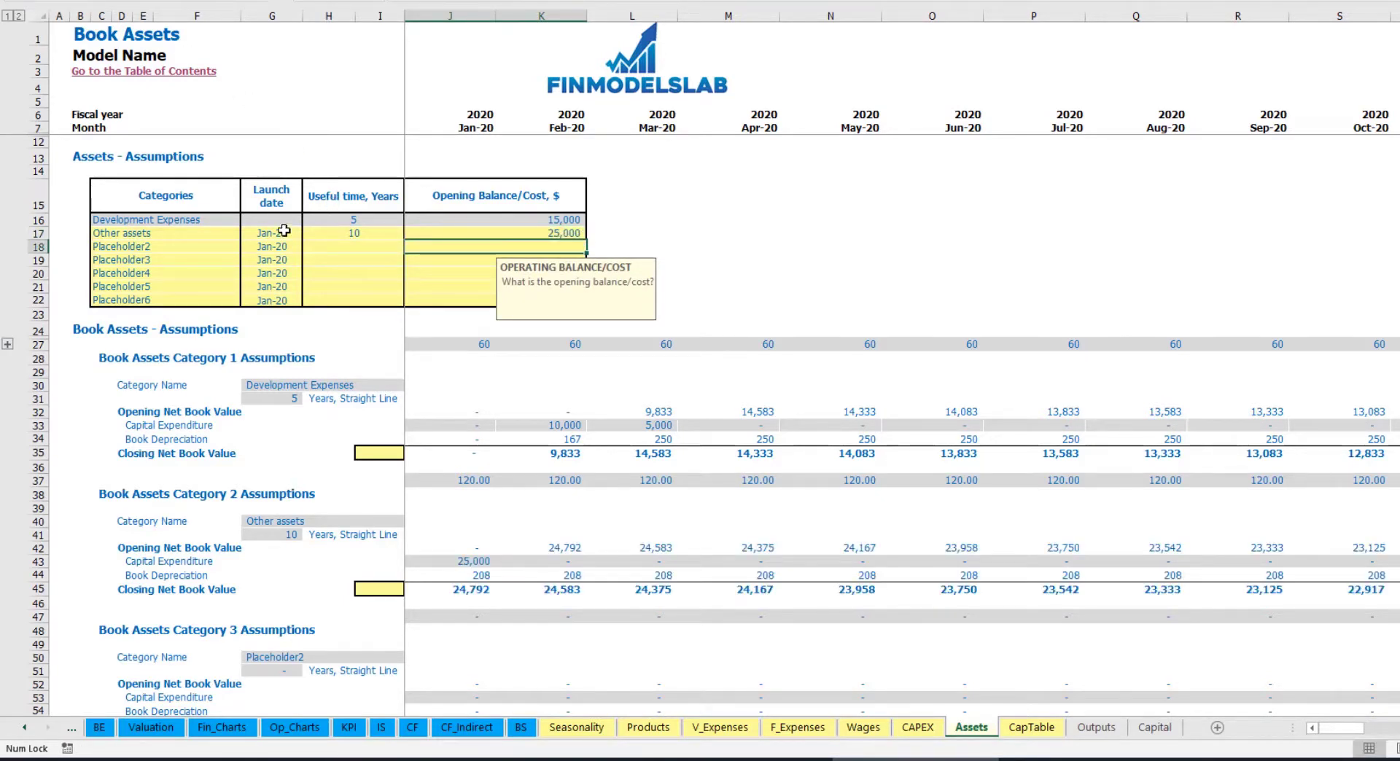
{"action": "left_click", "coordinate": [300, 233]}
{"action": "left_click", "coordinate": [309, 232]}
{"action": "left_click", "coordinate": [276, 290]}
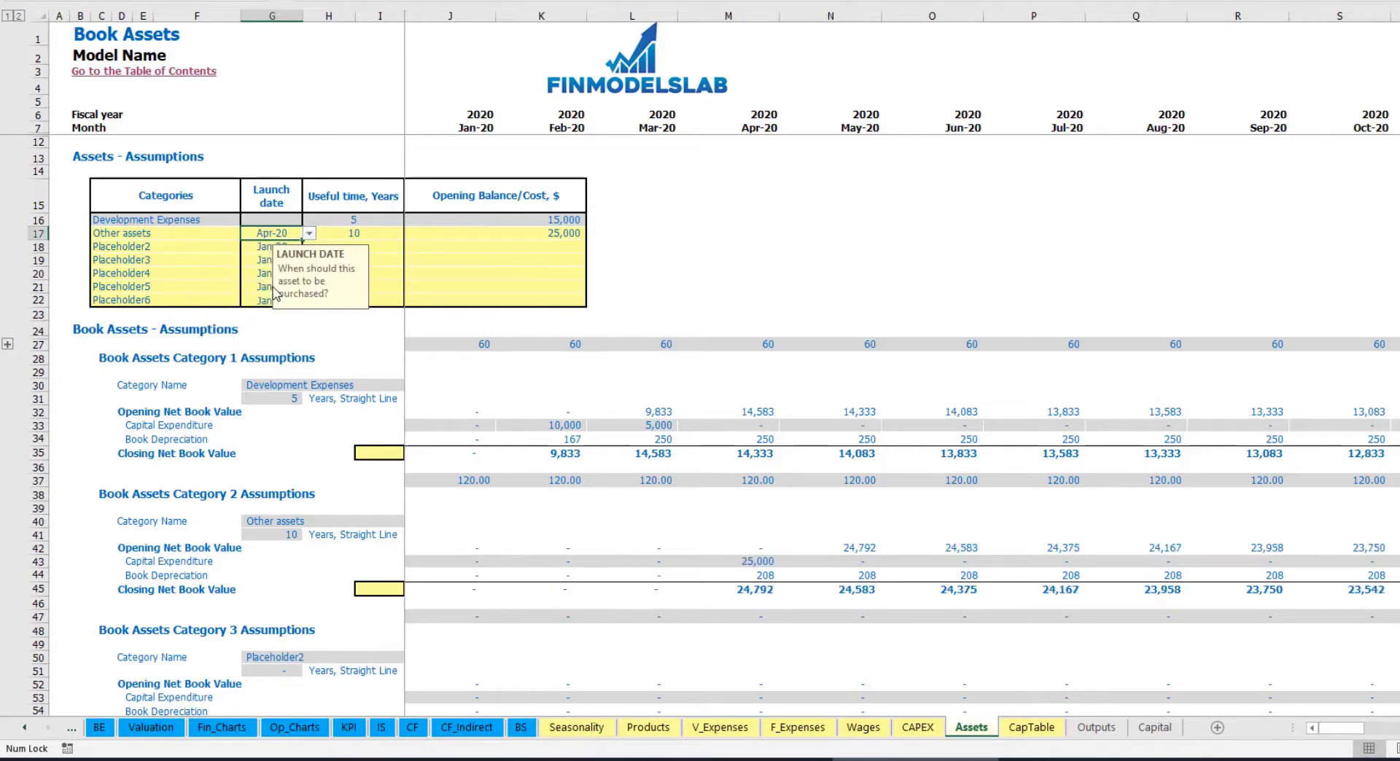
- Review the monthly capital expenditure, book depreciation and closing net book value of Other assets
{"action": "left_click", "coordinate": [760, 562]}
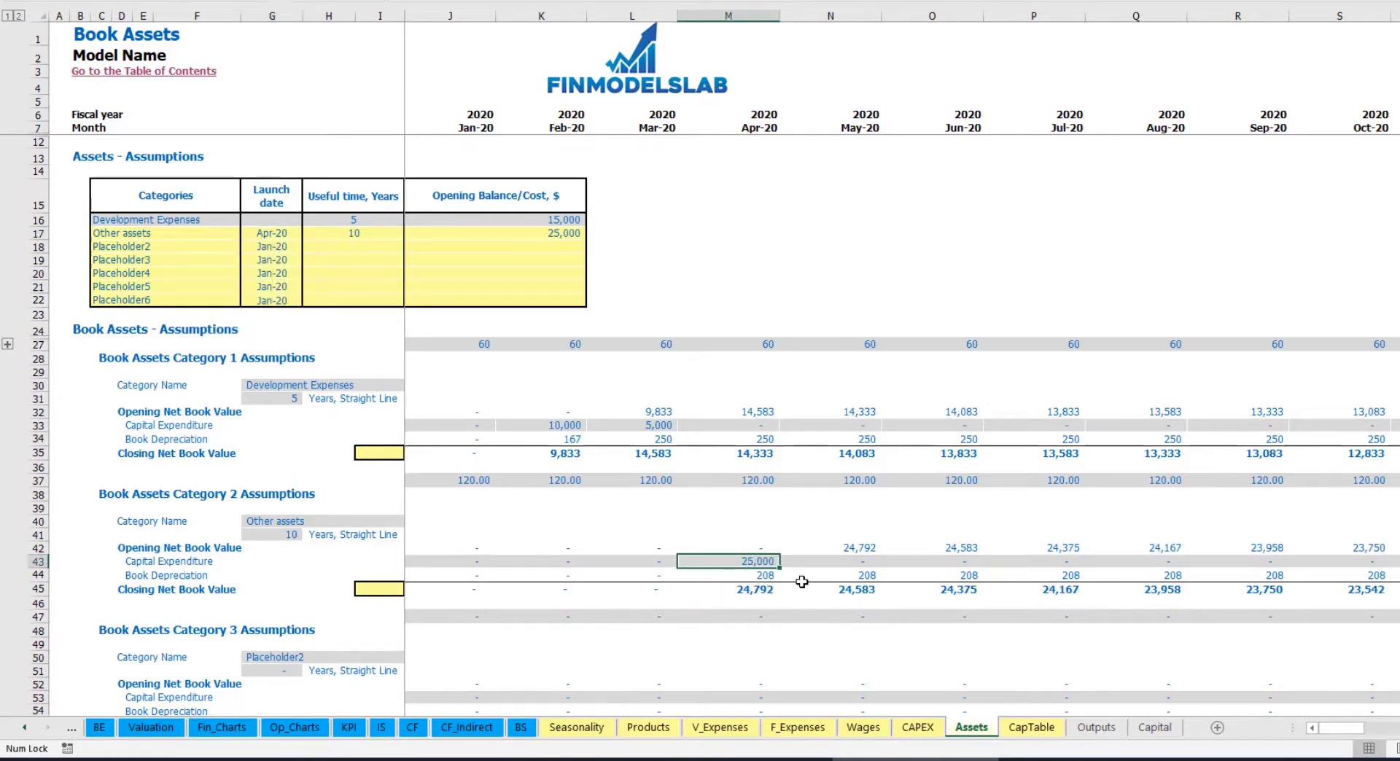
{"action": "left_click_drag", "start_coordinate": [765, 573], "coordinate": [1036, 572]}
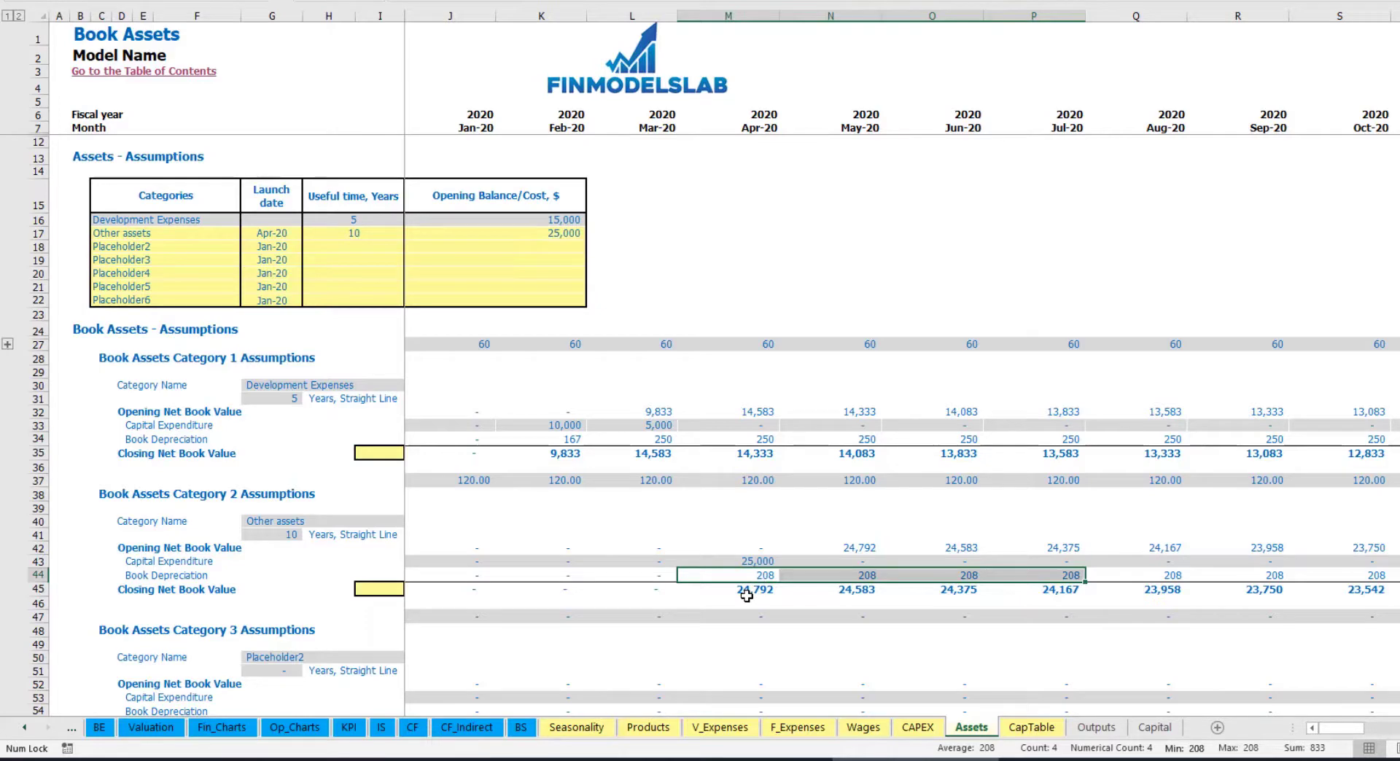
{"action": "left_click_drag", "start_coordinate": [764, 592], "coordinate": [1100, 588]}
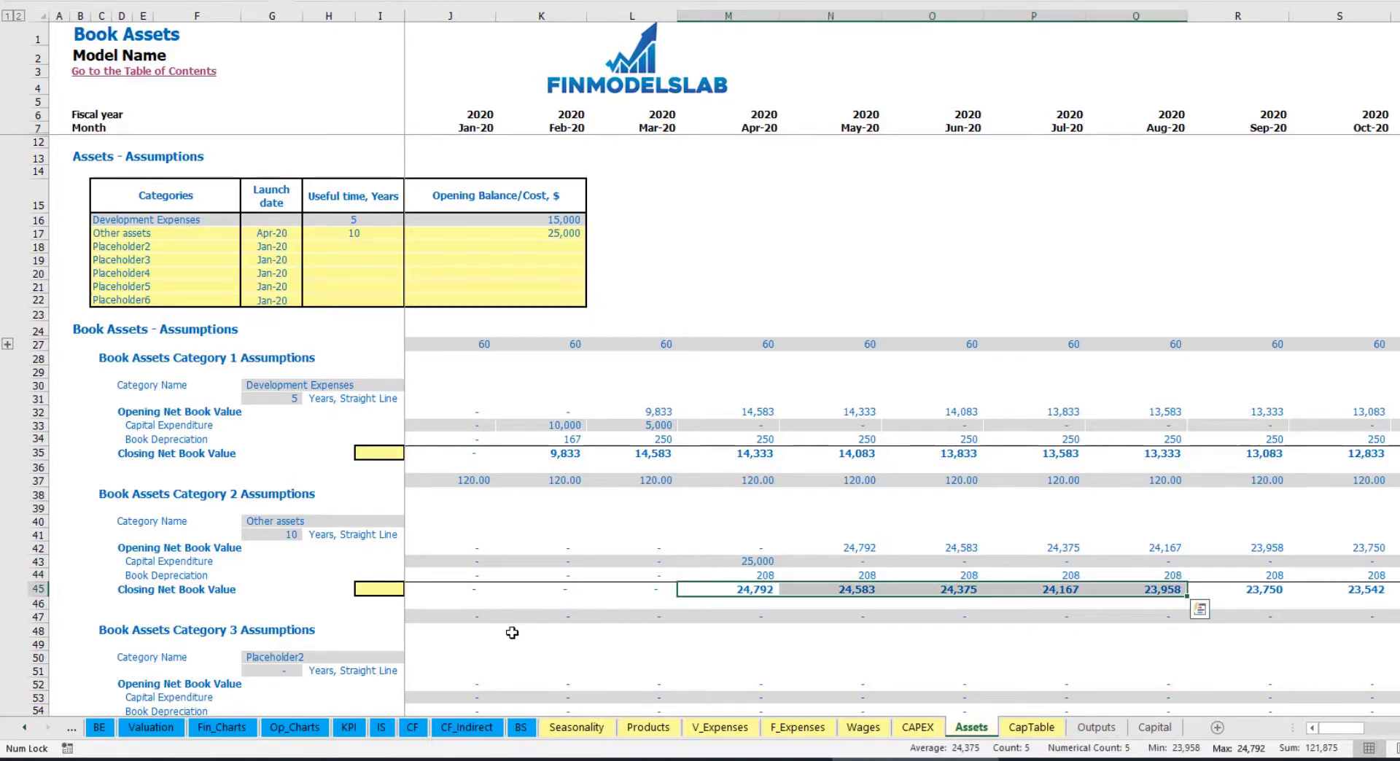
- Check depreciation and amortization in the Income Statement and fixed assets capital expenditure in the Cash Flow Statement
{"action": "left_click", "coordinate": [382, 727]}
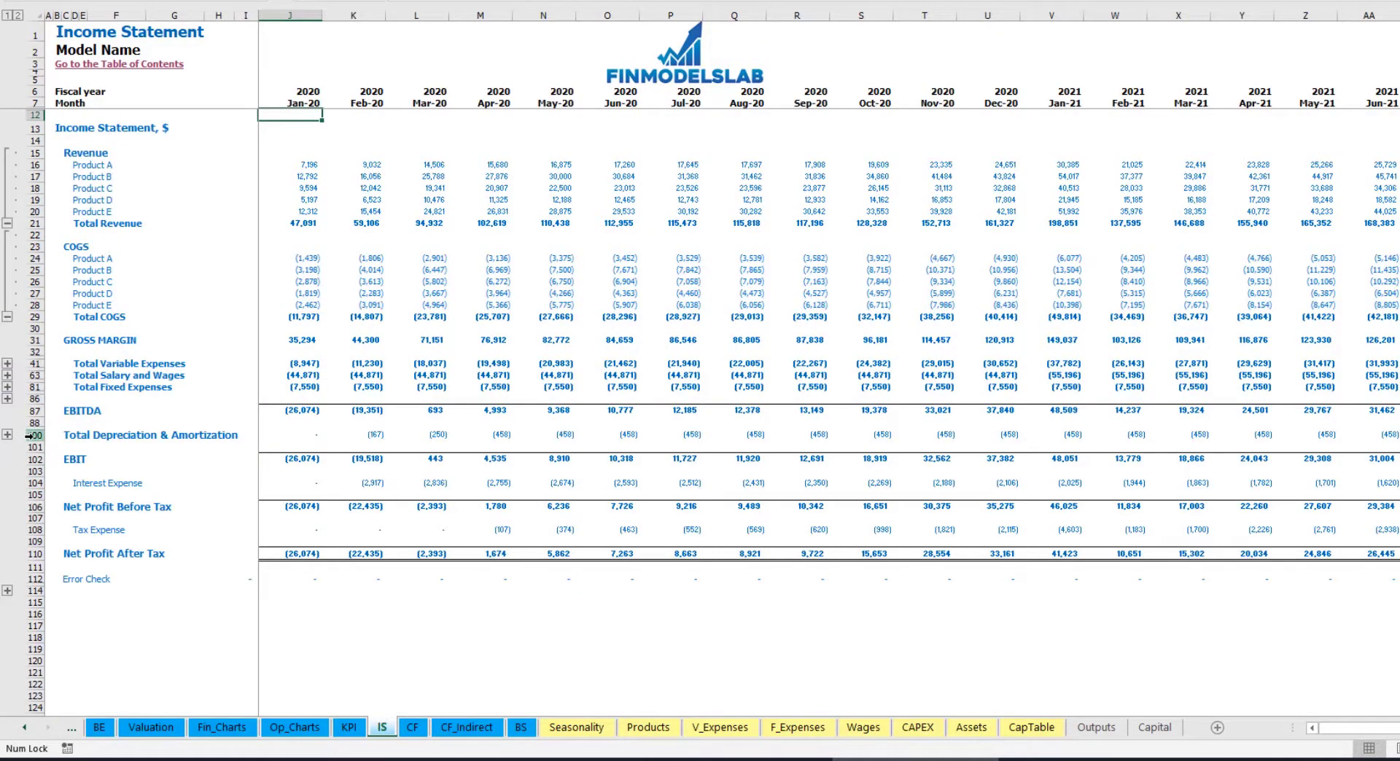
{"action": "left_click", "coordinate": [411, 727]}
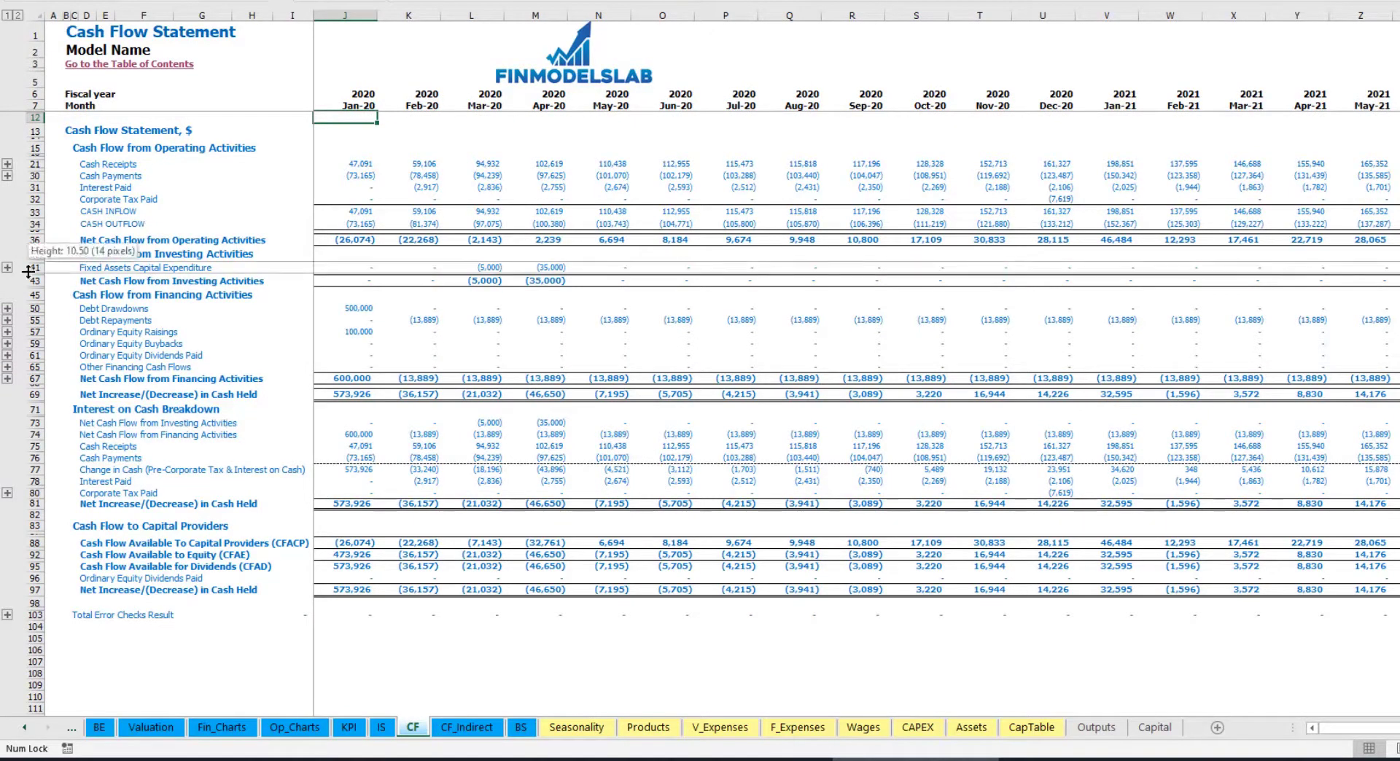
- Open the Balance Sheet and examine its Fixed Assets, CAPEX Prepayment and CAPEX Payable rows
{"action": "left_click", "coordinate": [521, 728]}
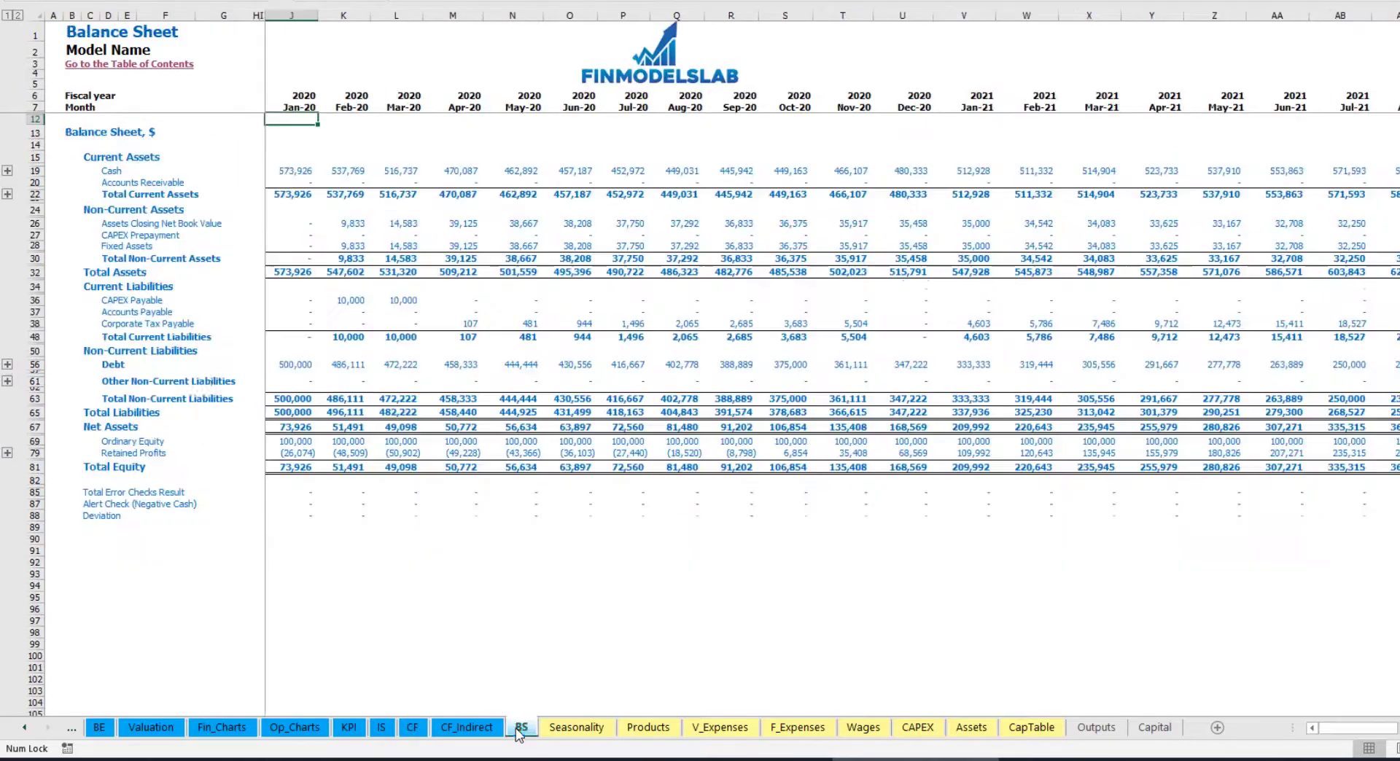
{"action": "left_click", "coordinate": [34, 245]}
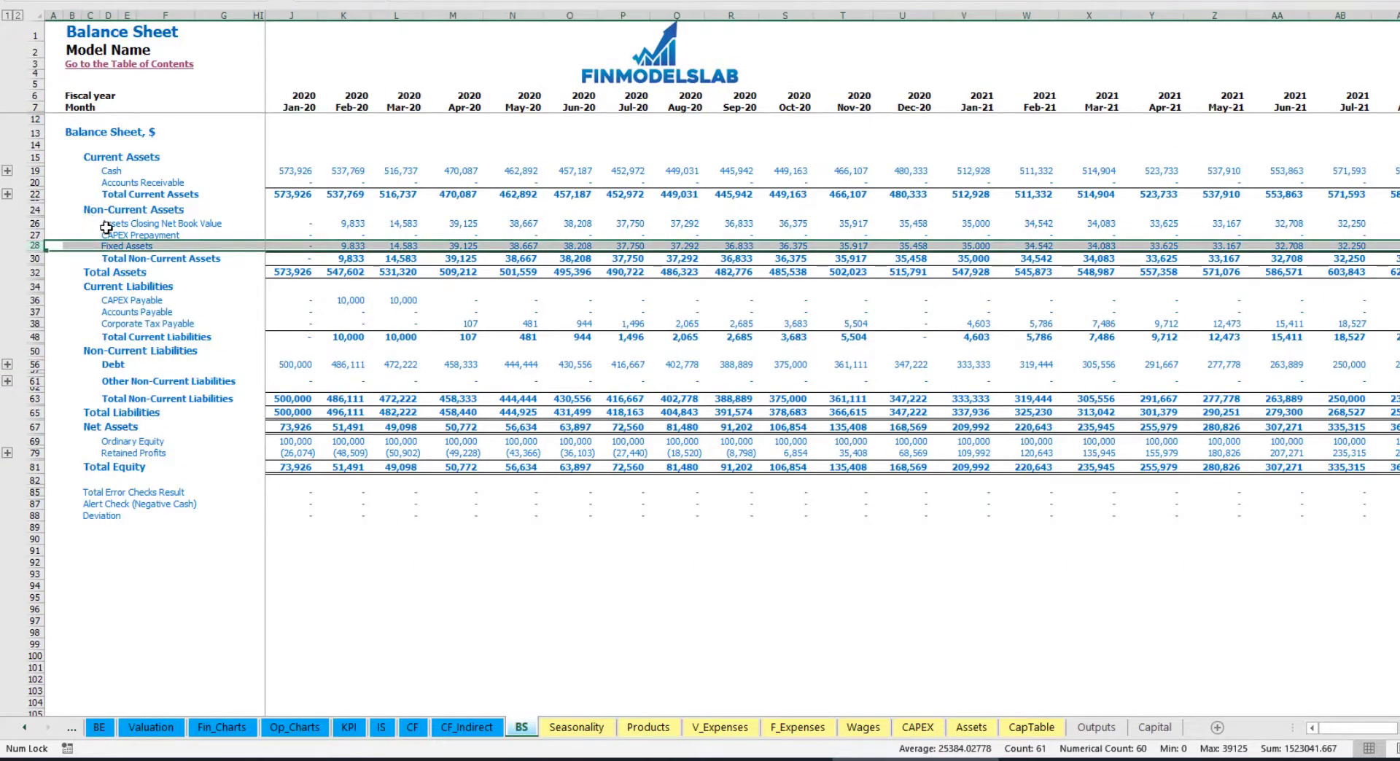
{"action": "left_click", "coordinate": [34, 235]}
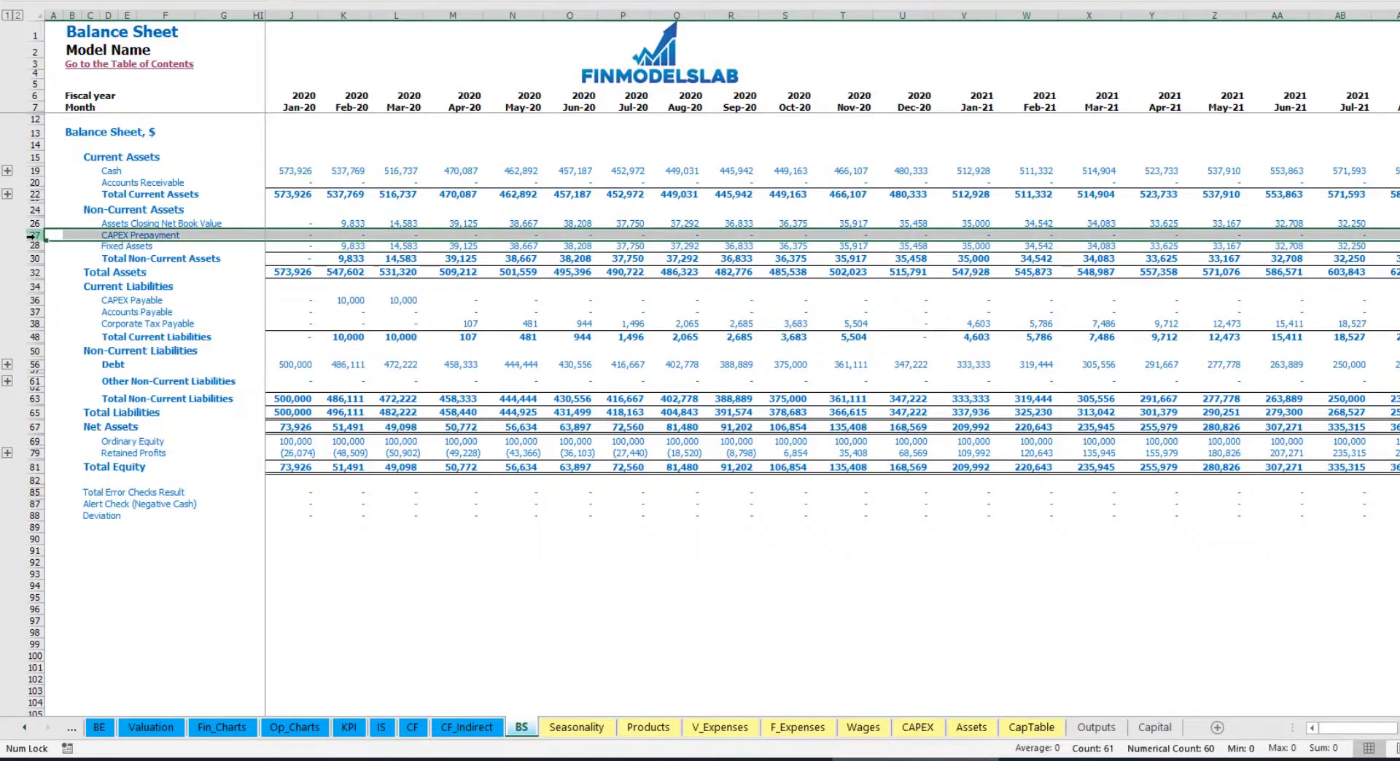
{"action": "left_click", "coordinate": [34, 300]}
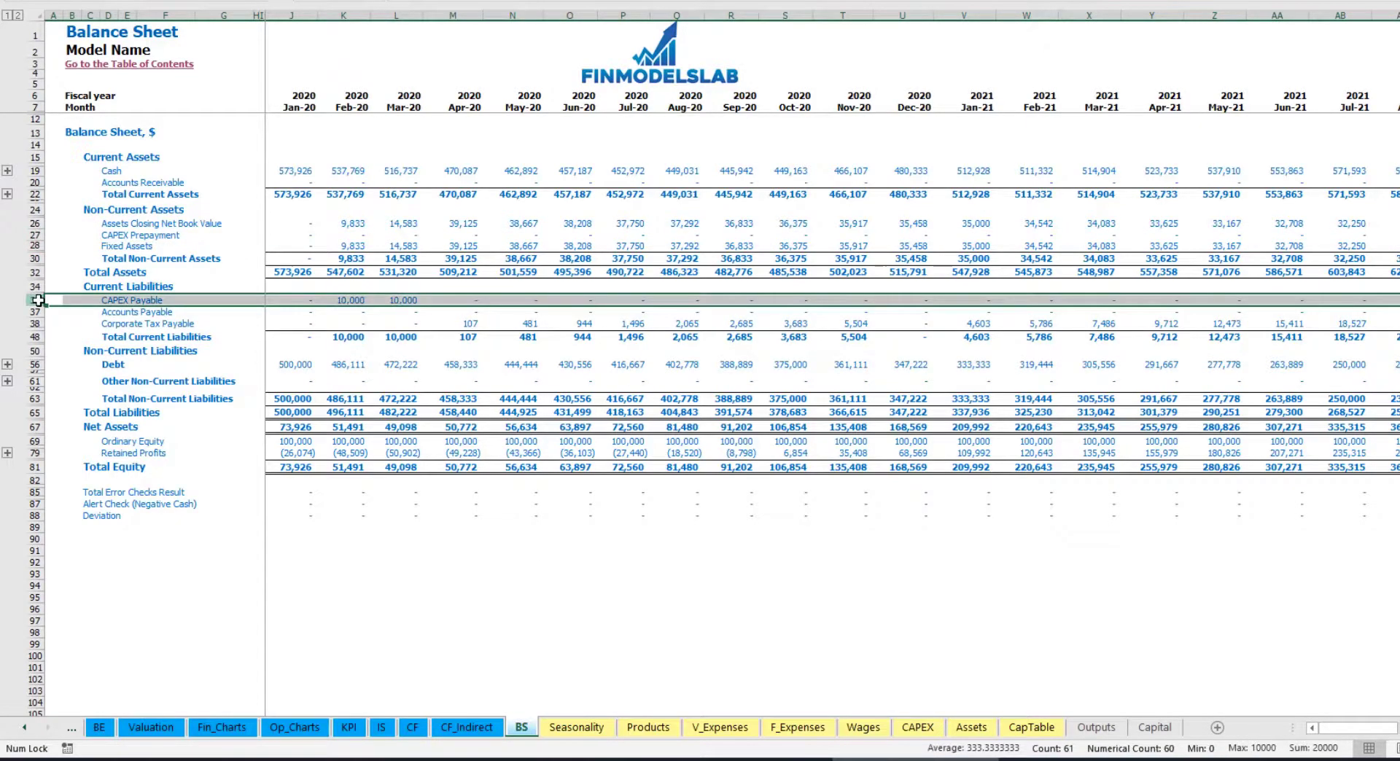
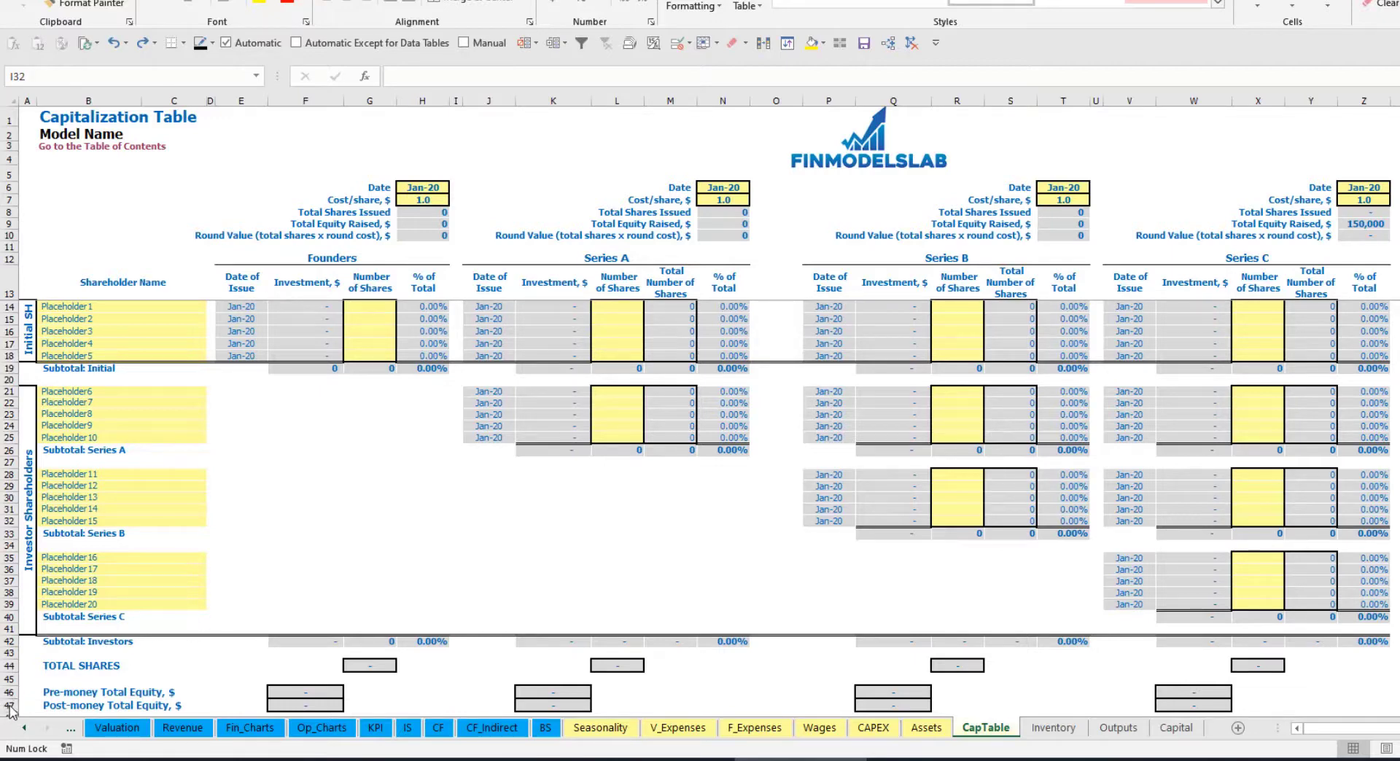
- Name the first two initial shareholders in the Capitalization Table Founder 1 and Founder 2
{"action": "left_click", "coordinate": [70, 305]}
{"action": "type", "text": "Founder 1"}
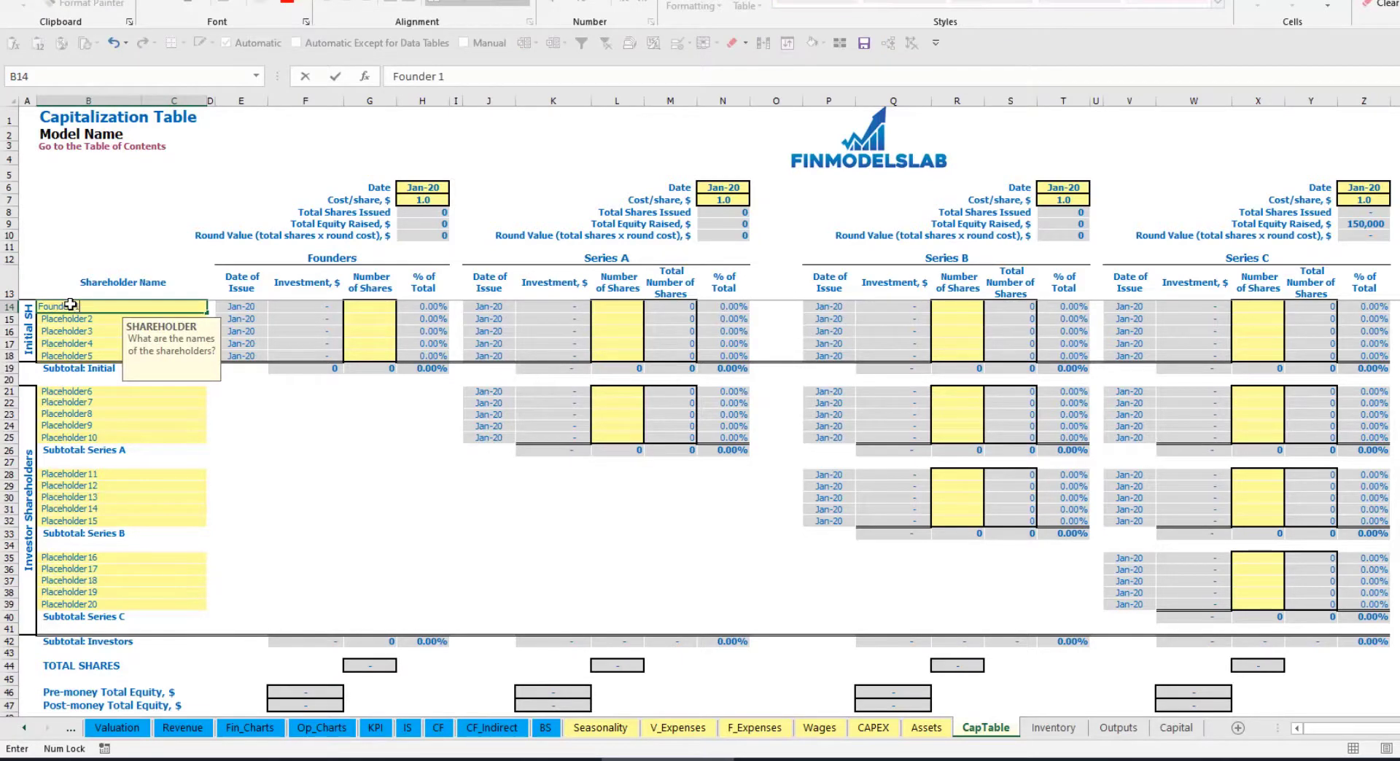
{"action": "key", "text": "ctrl+Return"}
{"action": "key", "text": "ctrl+c"}
{"action": "key", "text": "Down"}
{"action": "key", "text": "ctrl+v"}
{"action": "key", "text": "Escape"}
{"action": "left_click", "coordinate": [463, 76]}
{"action": "key", "text": "BackSpace"}
{"action": "type", "text": "2"}
{"action": "key", "text": "Return"}
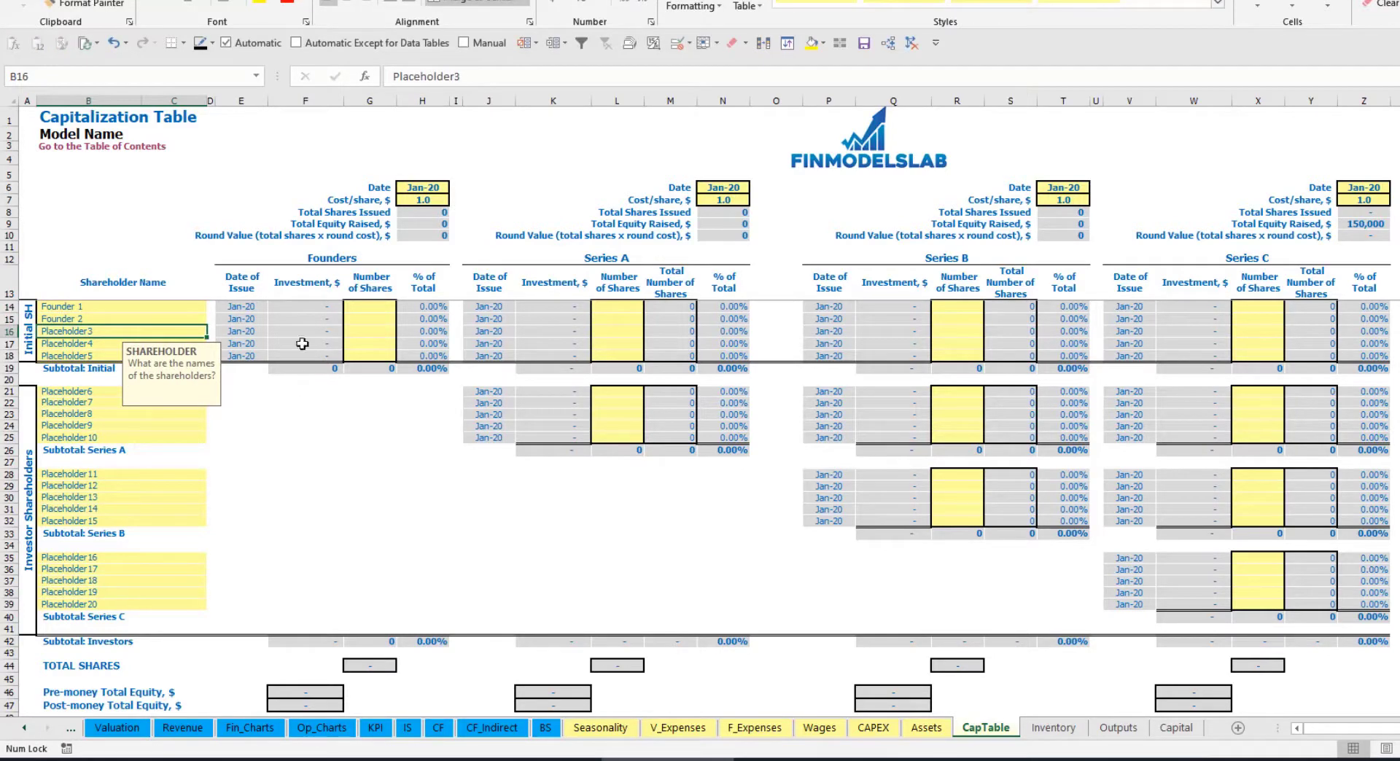
- Enter 10,000 founders' shares for Founder 1 and 20,000 for Founder 2
{"action": "key", "text": "Up"}
{"action": "key", "text": "Up"}
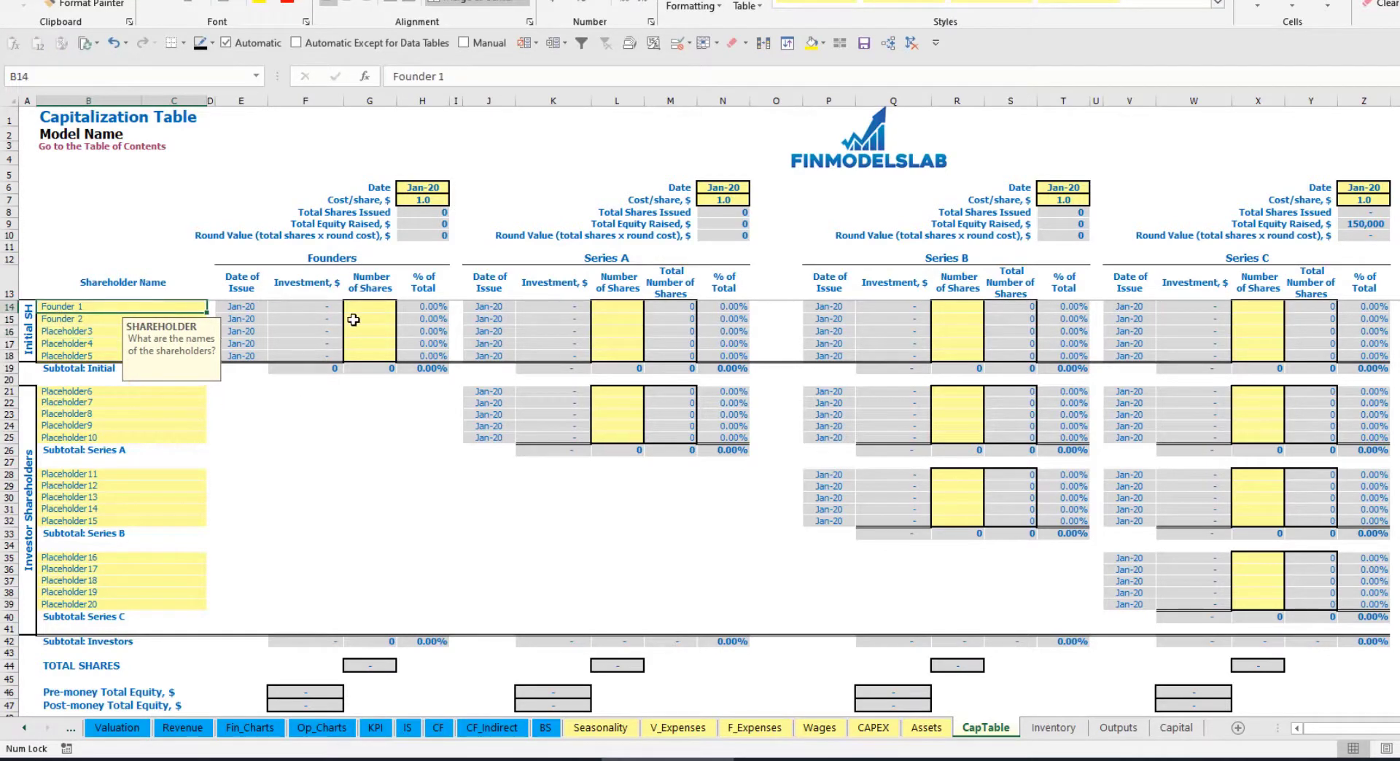
{"action": "left_click", "coordinate": [370, 305]}
{"action": "type", "text": "10"}
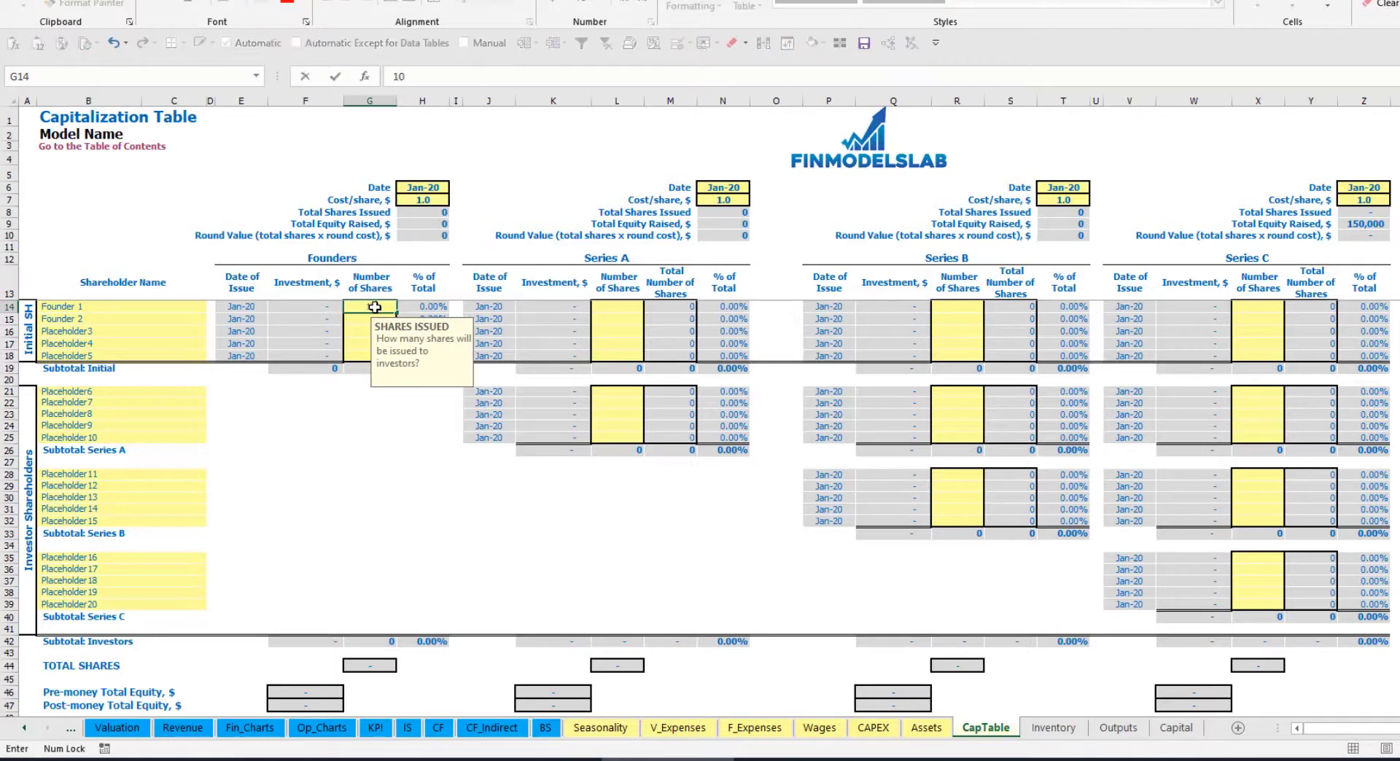
{"action": "type", "text": ",000"}
{"action": "key", "text": "Return"}
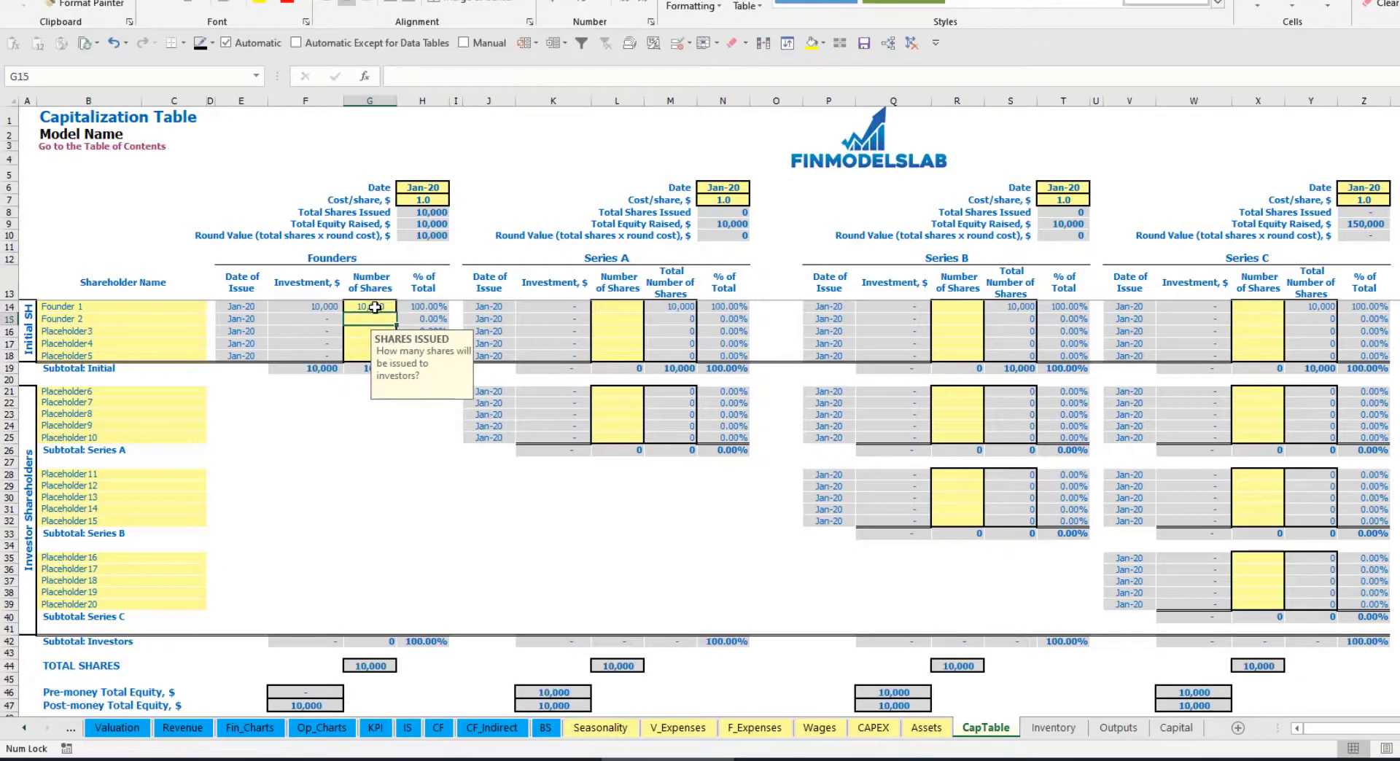
{"action": "type", "text": "200"}
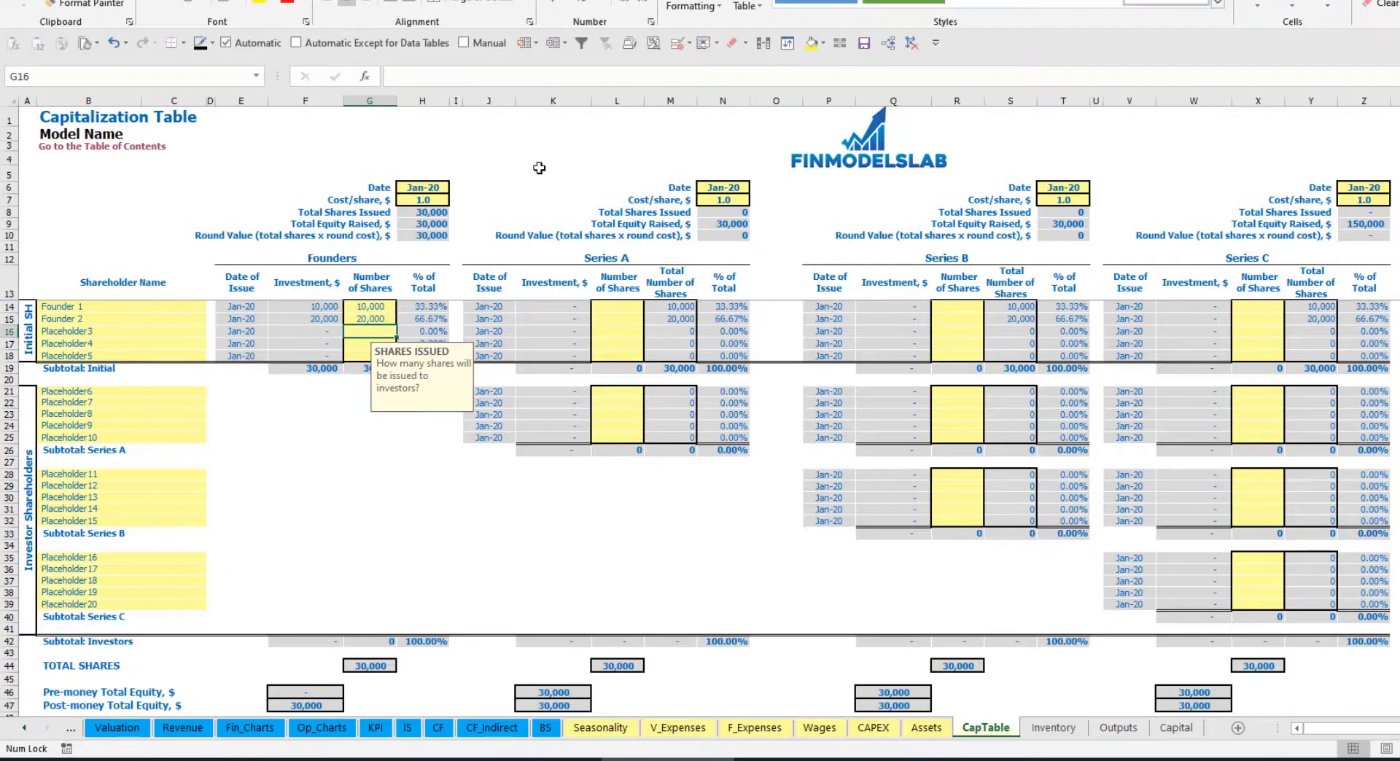
- Set the Founders round's cost per share to 2 and its date to Feb-20
{"action": "left_click", "coordinate": [417, 189]}
{"action": "left_click", "coordinate": [409, 201]}
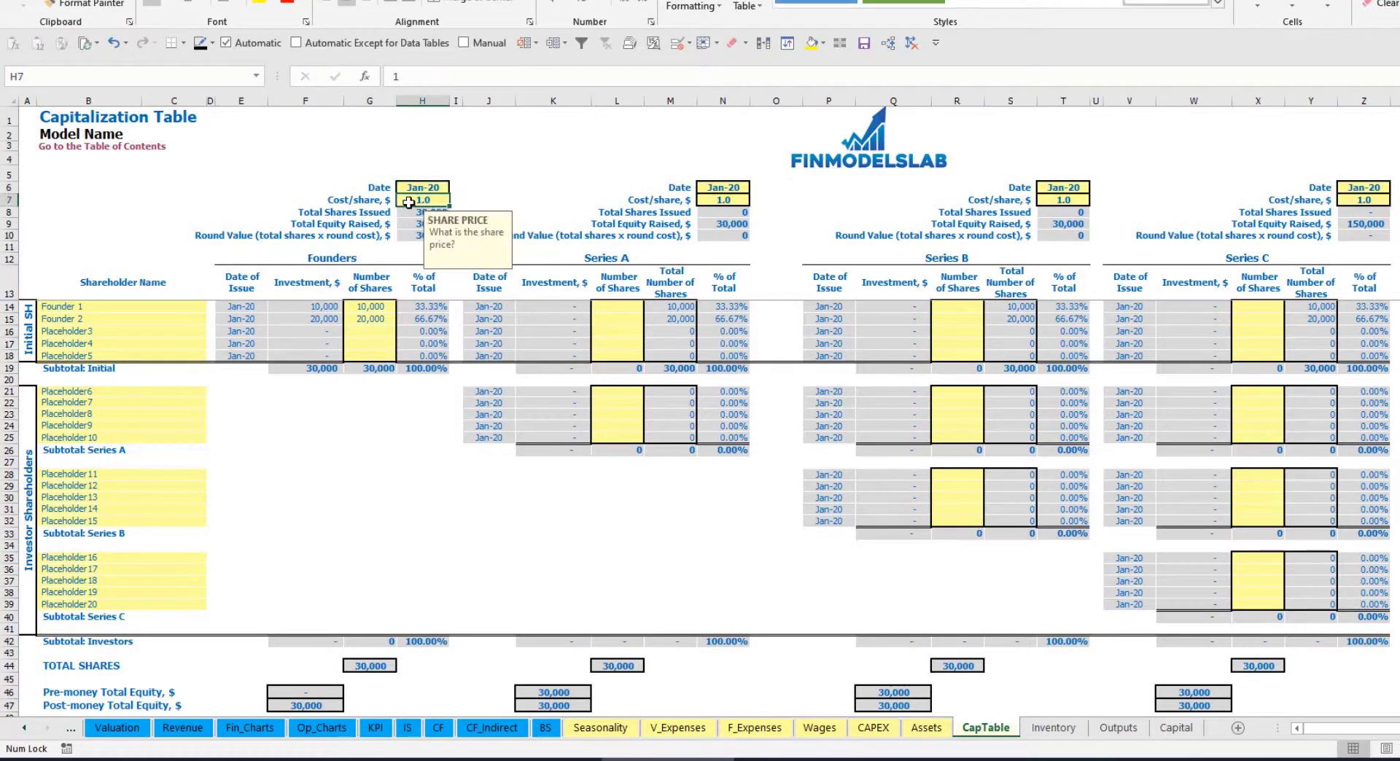
{"action": "type", "text": "2"}
{"action": "key", "text": "Return"}
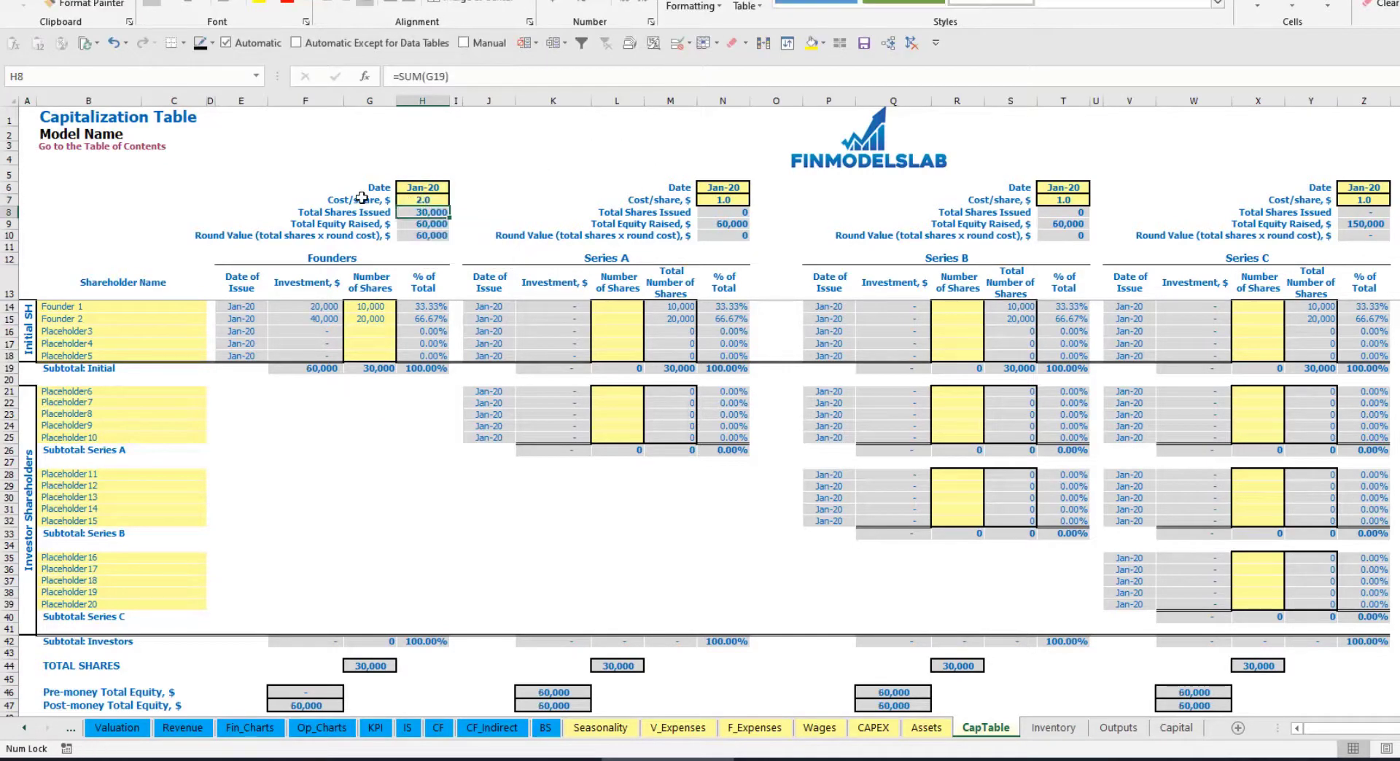
{"action": "left_click", "coordinate": [418, 190]}
{"action": "left_click", "coordinate": [455, 187]}
{"action": "left_click", "coordinate": [423, 213]}
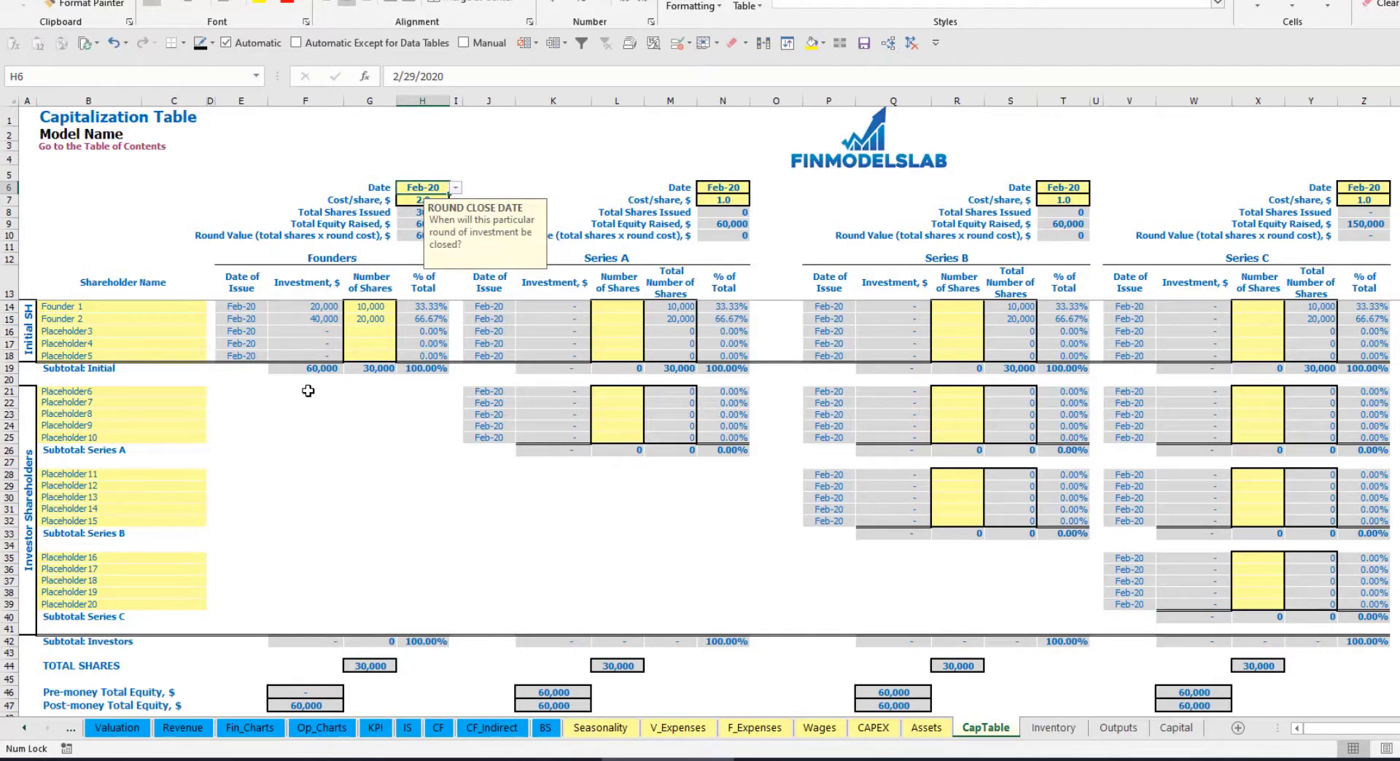
- Review the founders' investment amounts, initial subtotal, post-money total equity and ownership percentage
{"action": "left_click", "coordinate": [313, 307]}
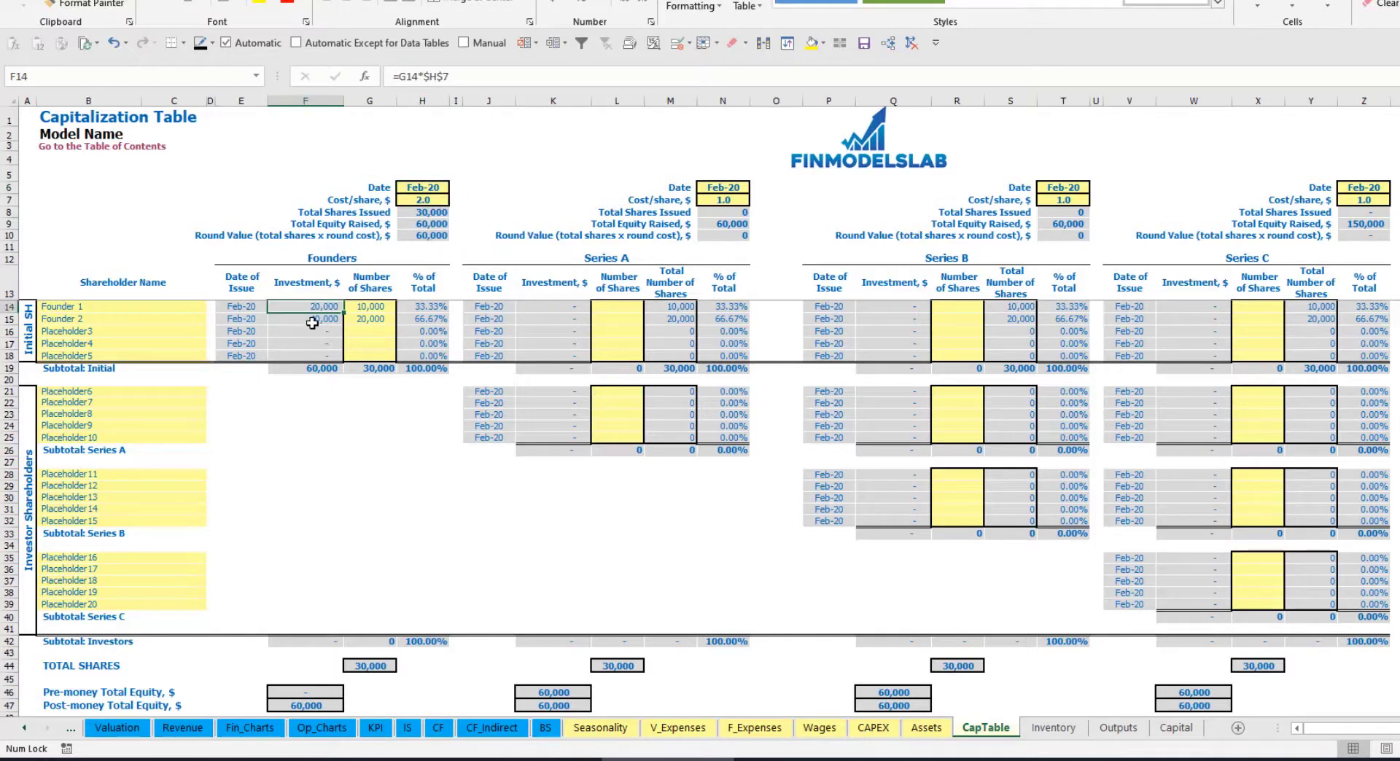
{"action": "left_click", "coordinate": [312, 320]}
{"action": "left_click", "coordinate": [313, 368]}
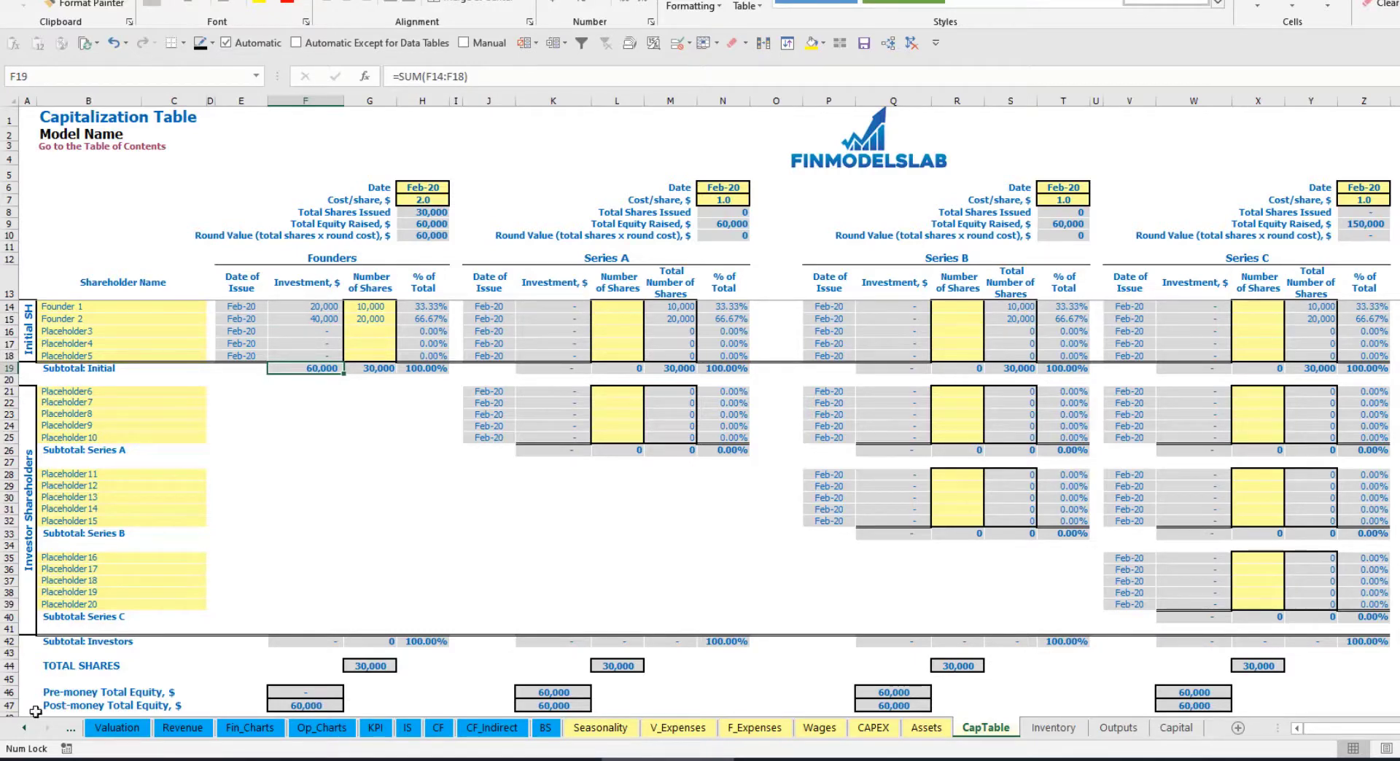
{"action": "left_click", "coordinate": [9, 705]}
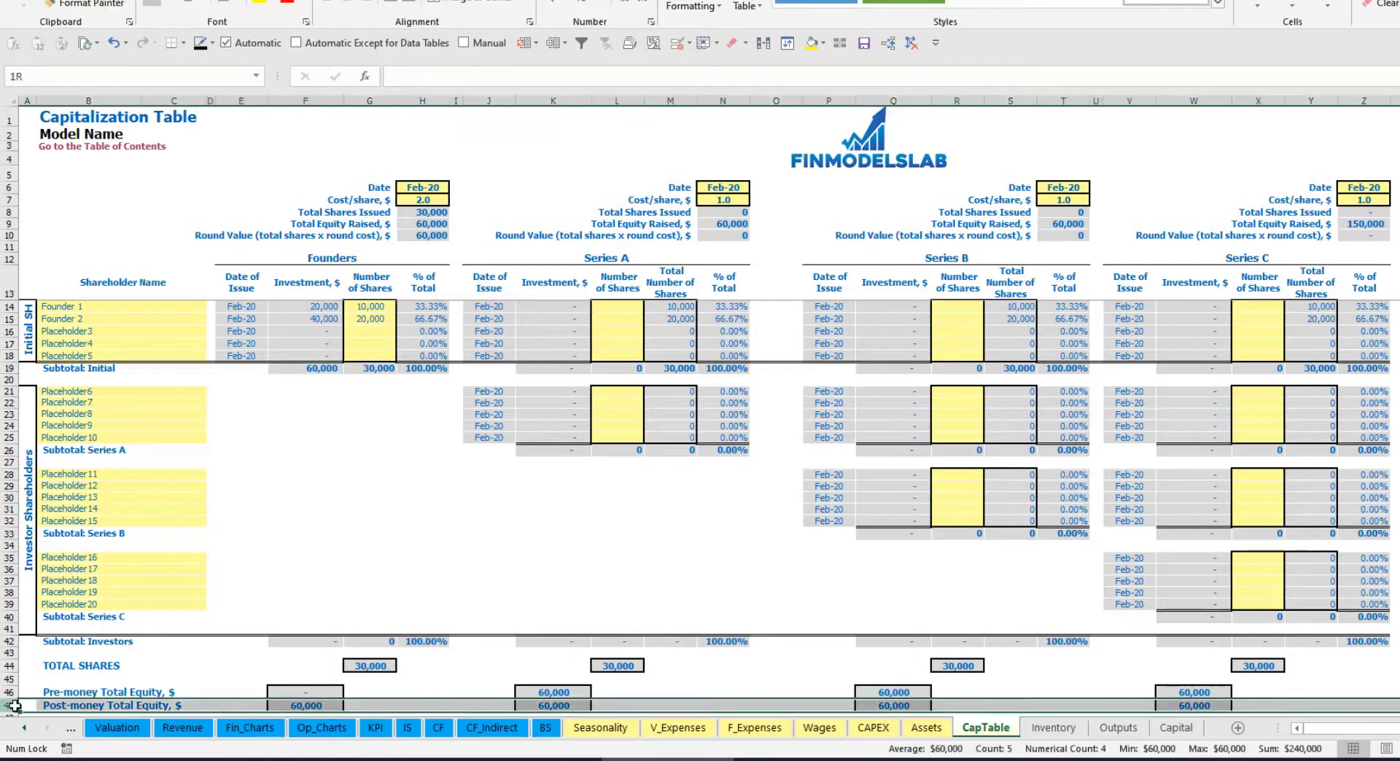
{"action": "left_click", "coordinate": [432, 307]}
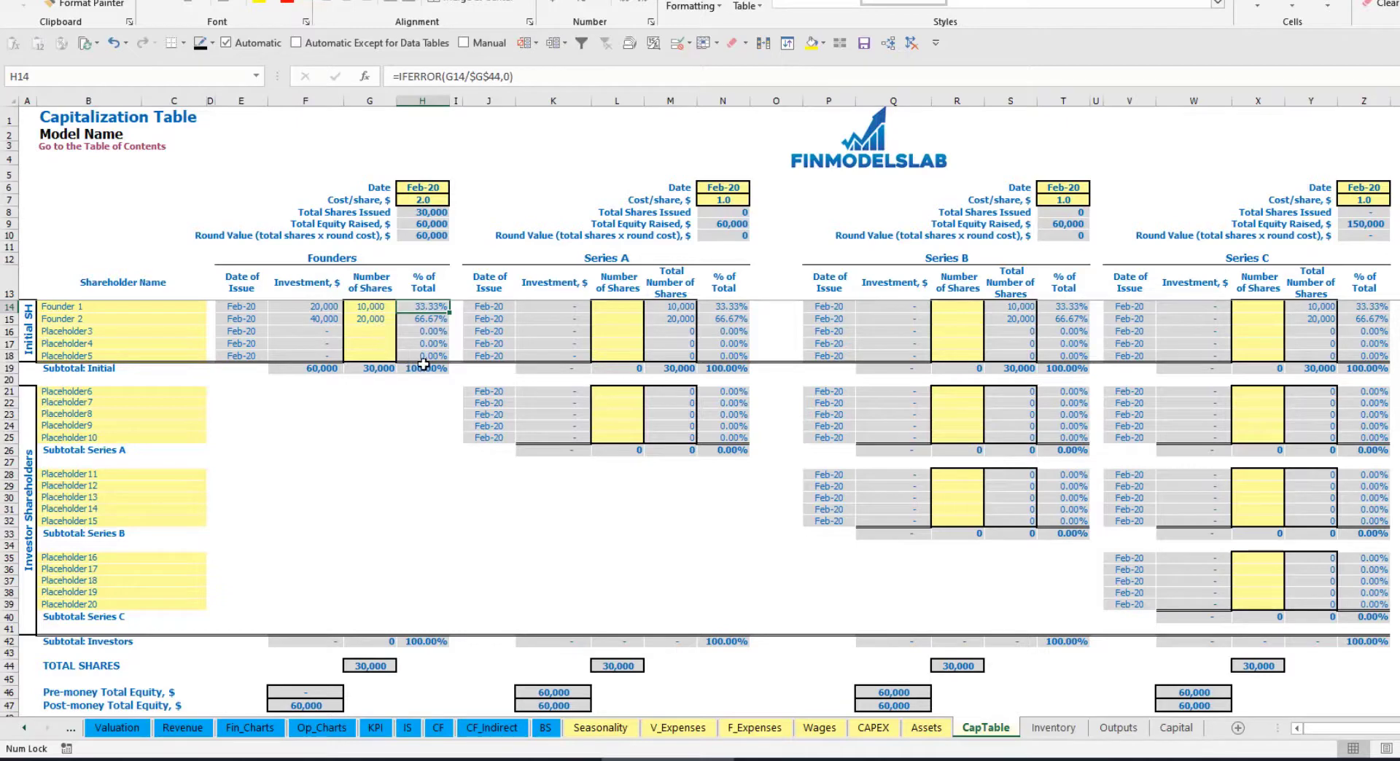
- Name the first Series A investor shareholder Investor 1
{"action": "left_click", "coordinate": [165, 394]}
{"action": "left_click", "coordinate": [631, 260]}
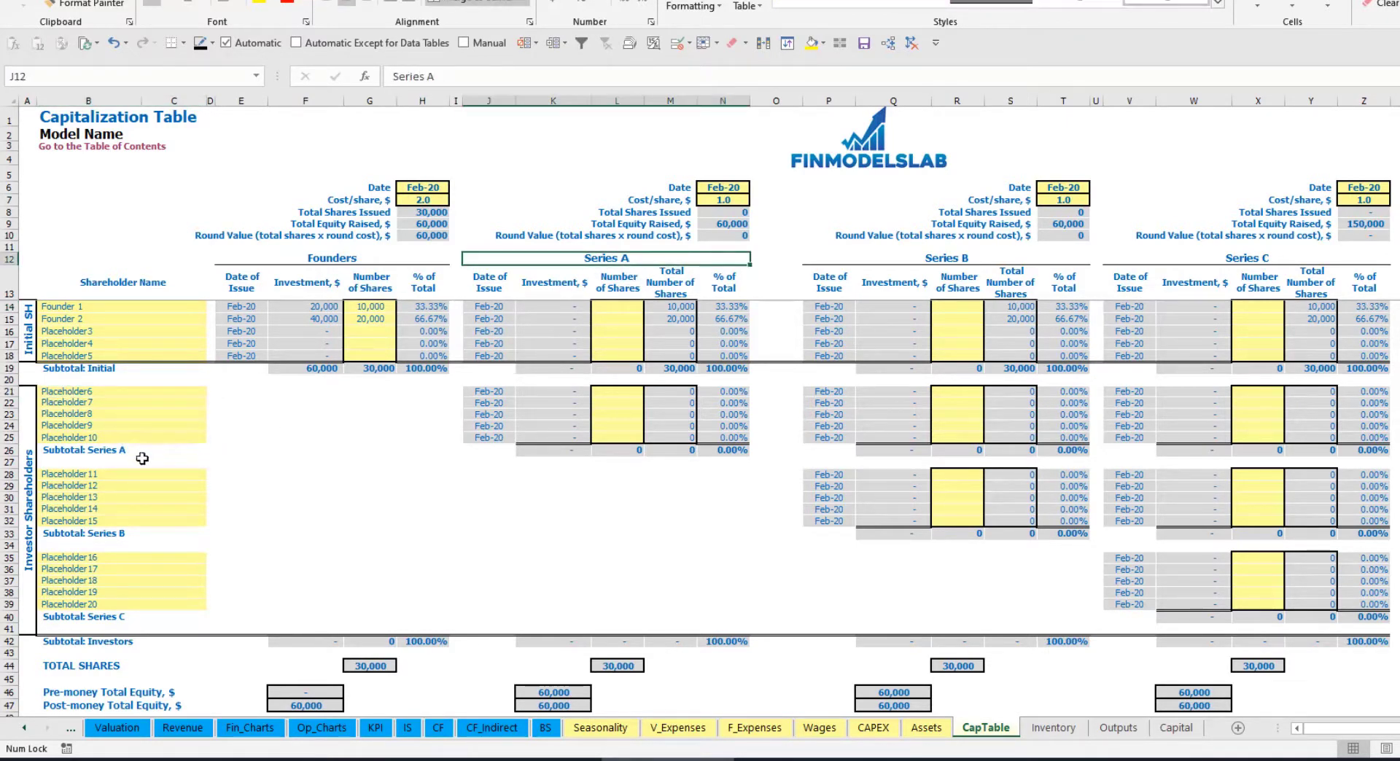
{"action": "left_click", "coordinate": [95, 392]}
{"action": "type", "text": "Investor 1"}
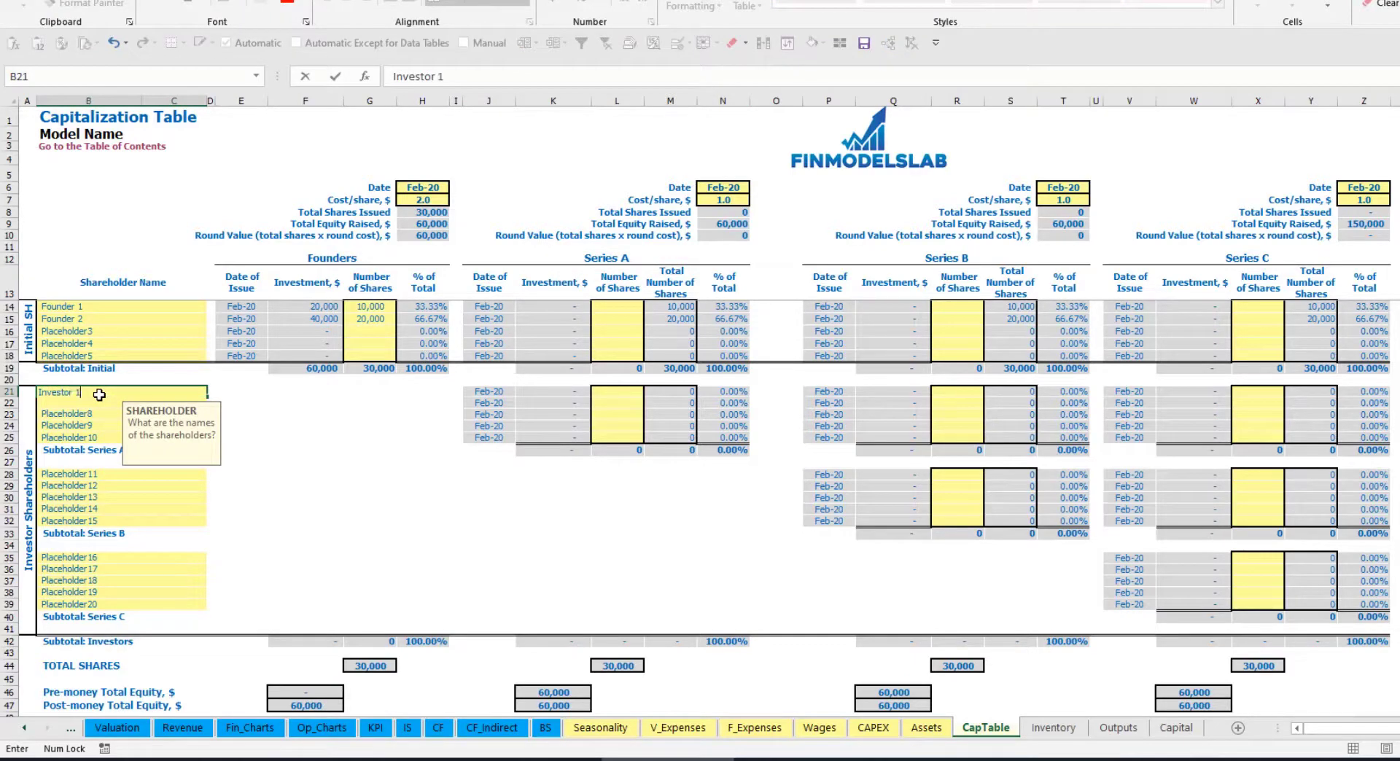
{"action": "key", "text": "Return"}
- Set the Series A round's date to May-20 and its cost per share to 5
{"action": "left_click", "coordinate": [732, 184]}
{"action": "left_click", "coordinate": [756, 187]}
{"action": "left_click", "coordinate": [722, 235]}
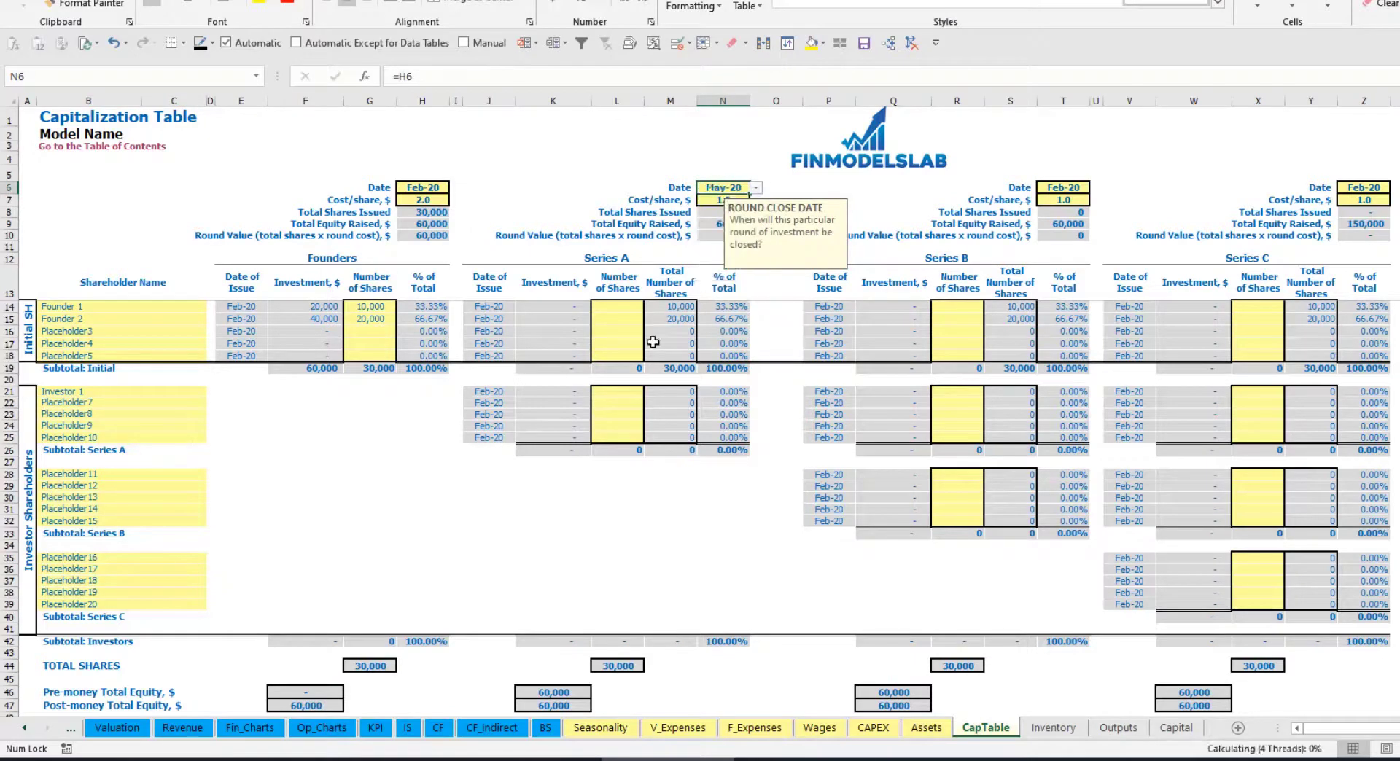
{"action": "left_click", "coordinate": [717, 198]}
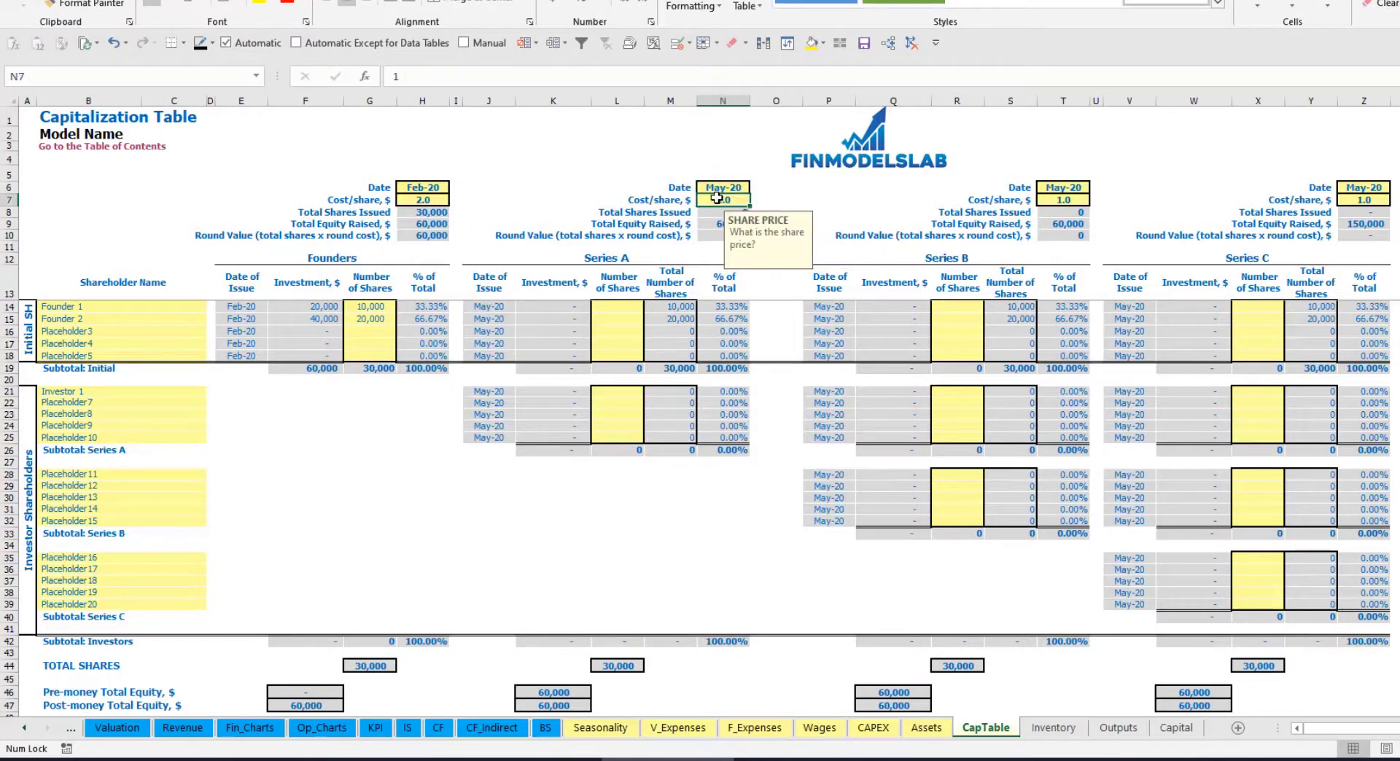
{"action": "key", "text": "Return"}
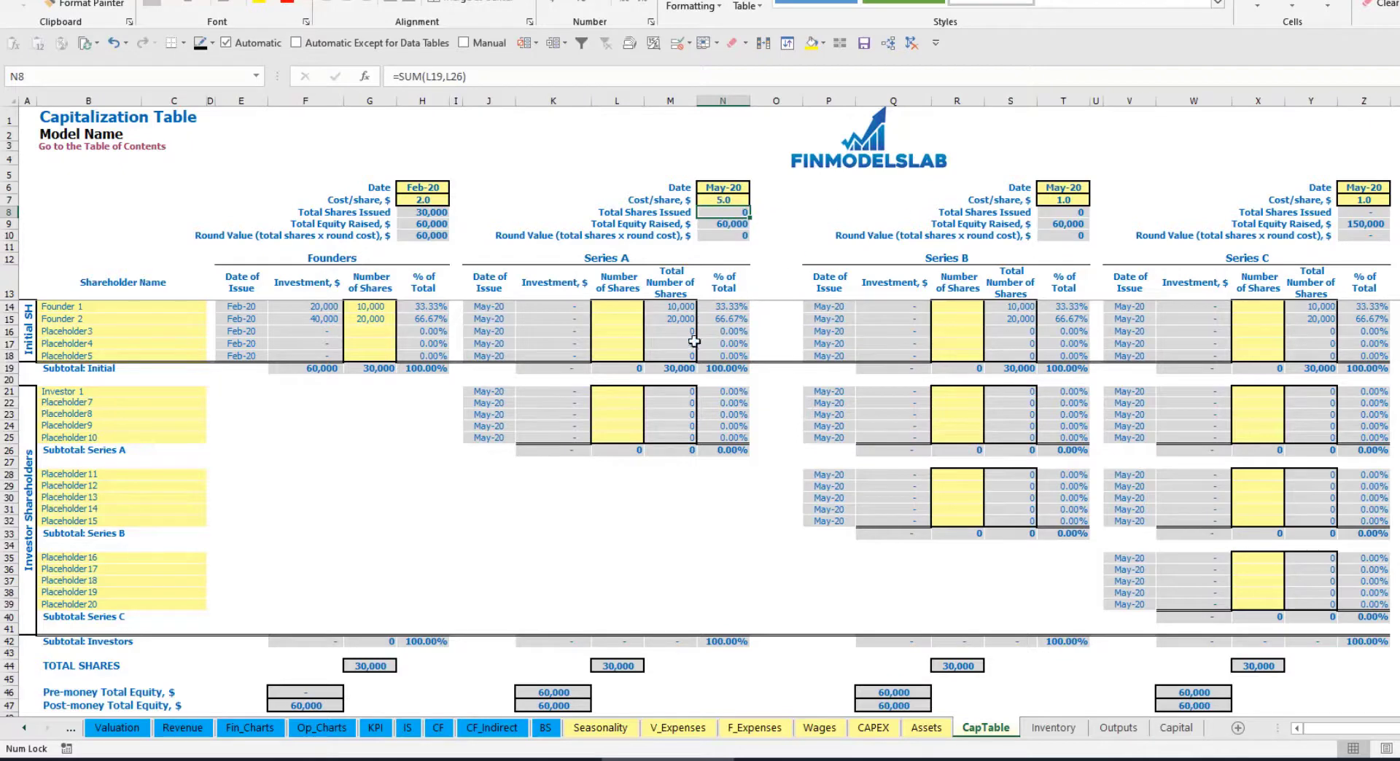
- Enter 1,000 Series A shares for Investor 1
{"action": "left_click", "coordinate": [617, 391]}
{"action": "type", "text": "1000"}
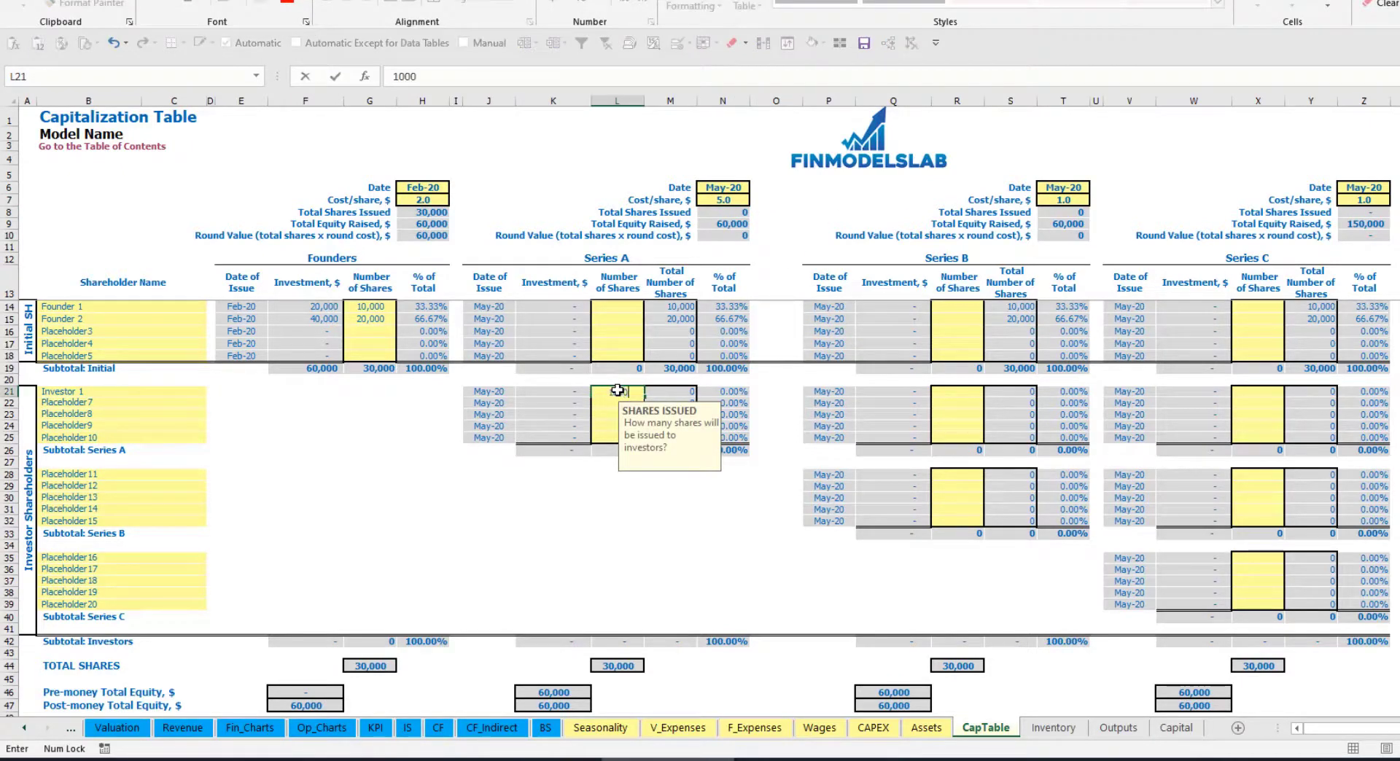
{"action": "key", "text": "Return"}
{"action": "left_click", "coordinate": [560, 506]}
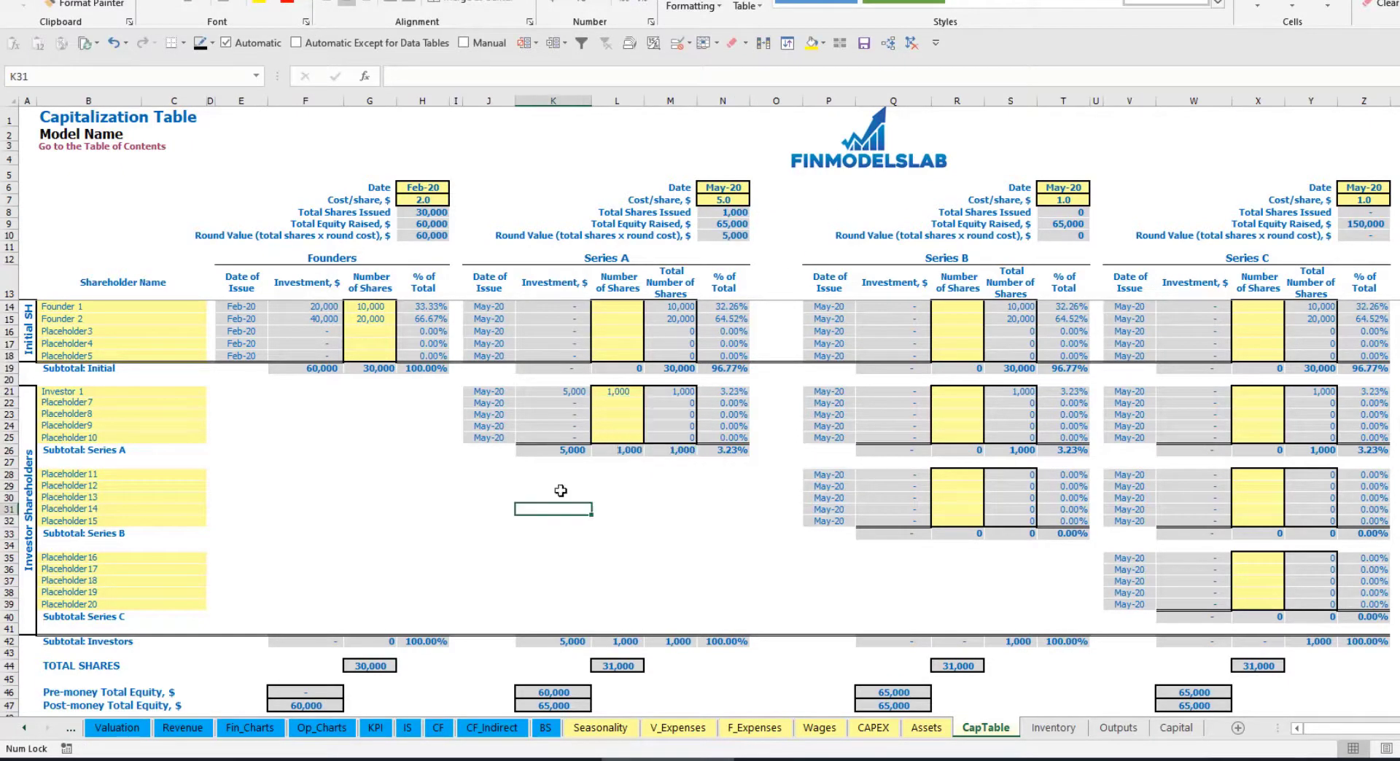
- Check Investor 1's Series A investment and the round's pre-money and post-money total equity
{"action": "left_click", "coordinate": [562, 392]}
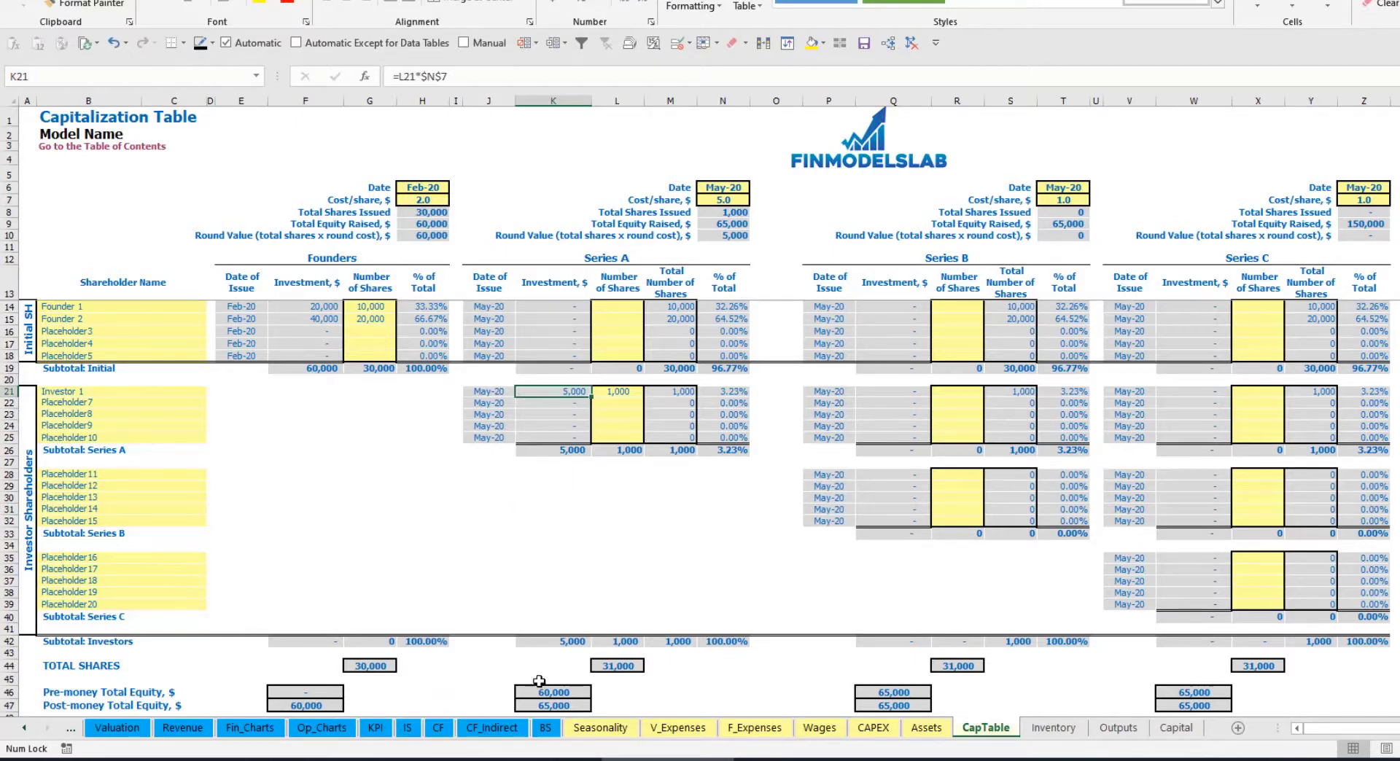
{"action": "left_click", "coordinate": [541, 690]}
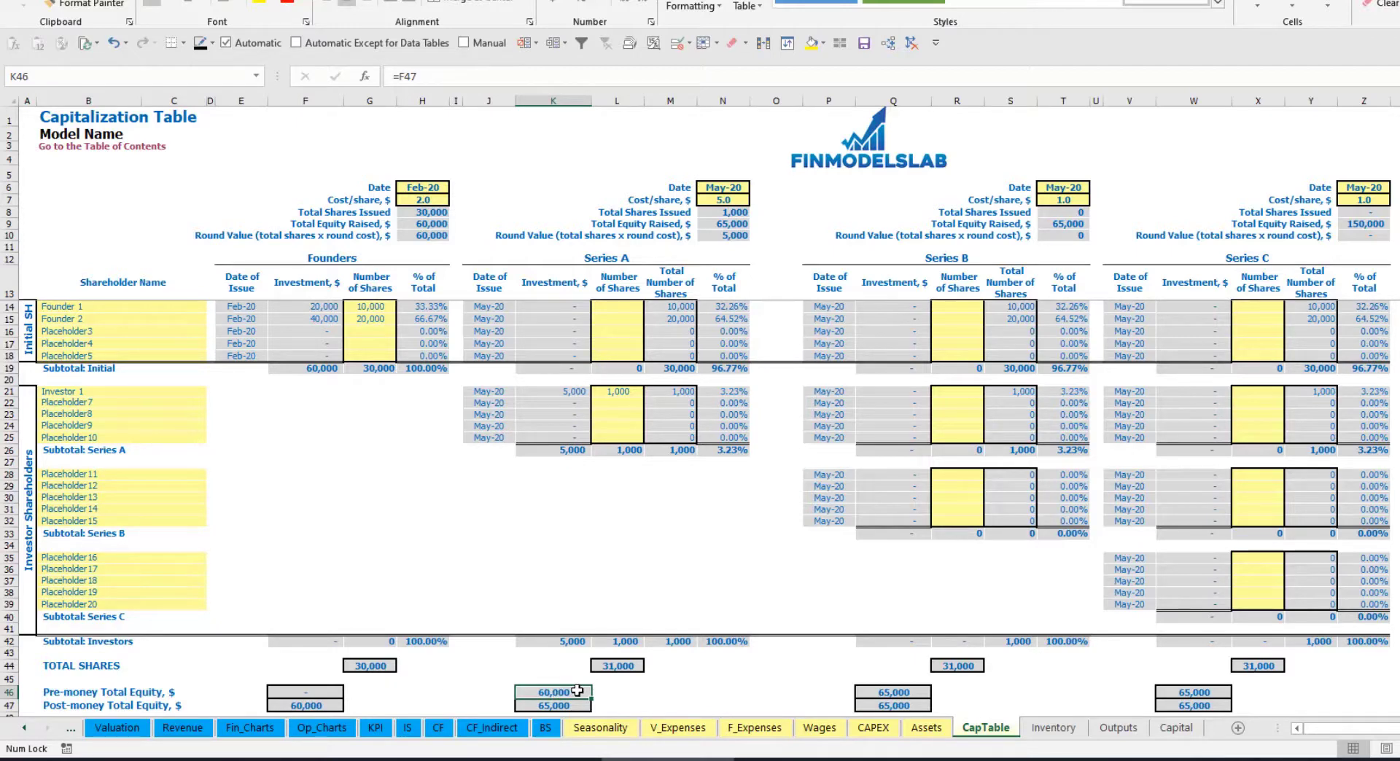
{"action": "key", "text": "Down"}
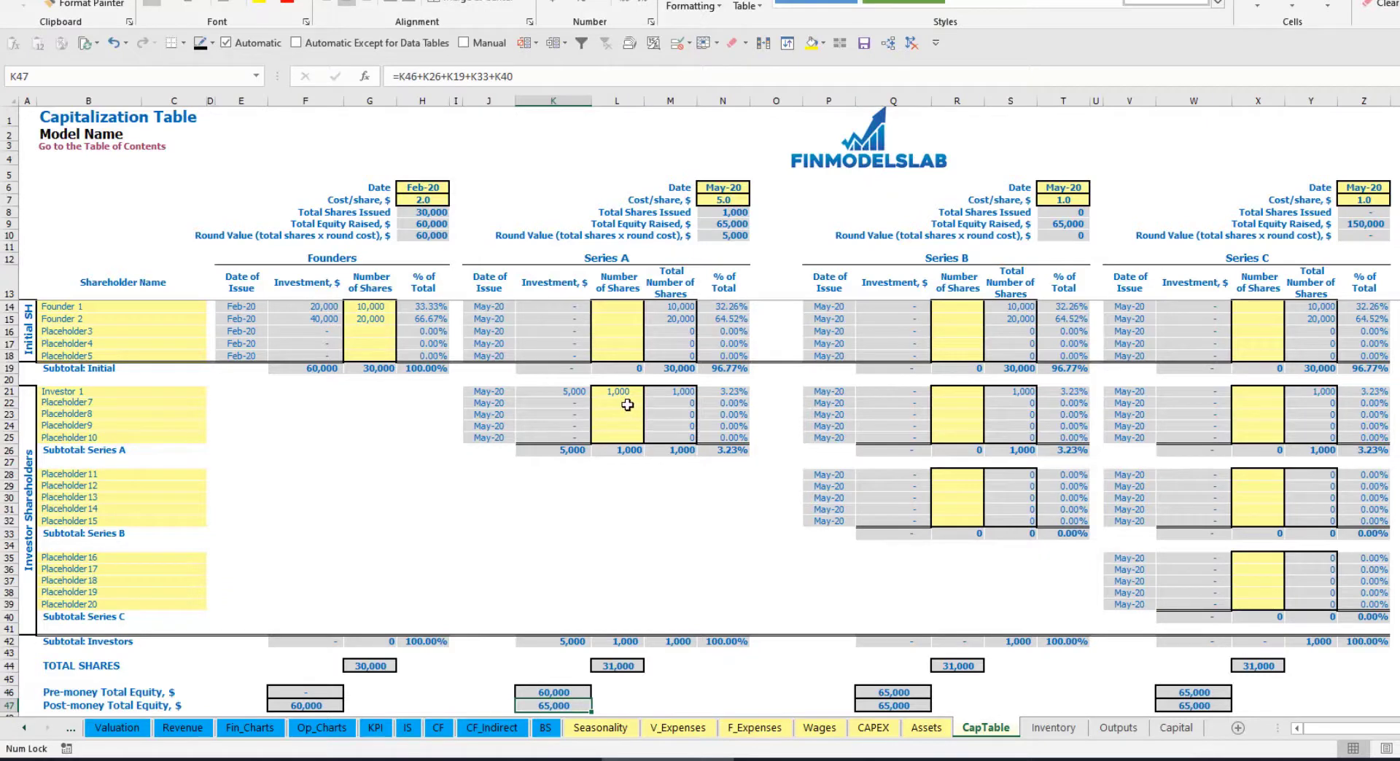
- Examine the Series A ownership percentages of Investor 1 and the two founders
{"action": "left_click", "coordinate": [709, 391]}
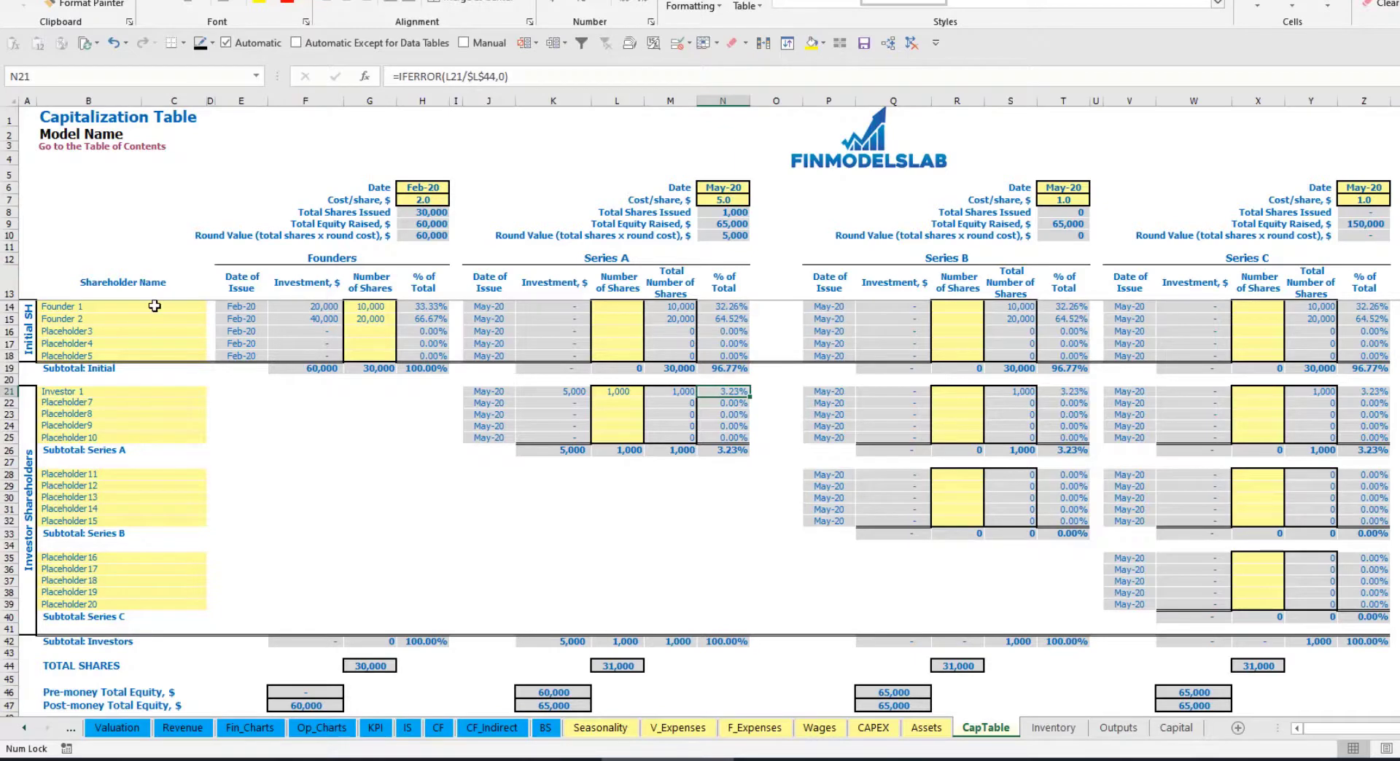
{"action": "left_click_drag", "start_coordinate": [154, 306], "coordinate": [154, 319]}
{"action": "left_click_drag", "start_coordinate": [729, 307], "coordinate": [727, 318]}
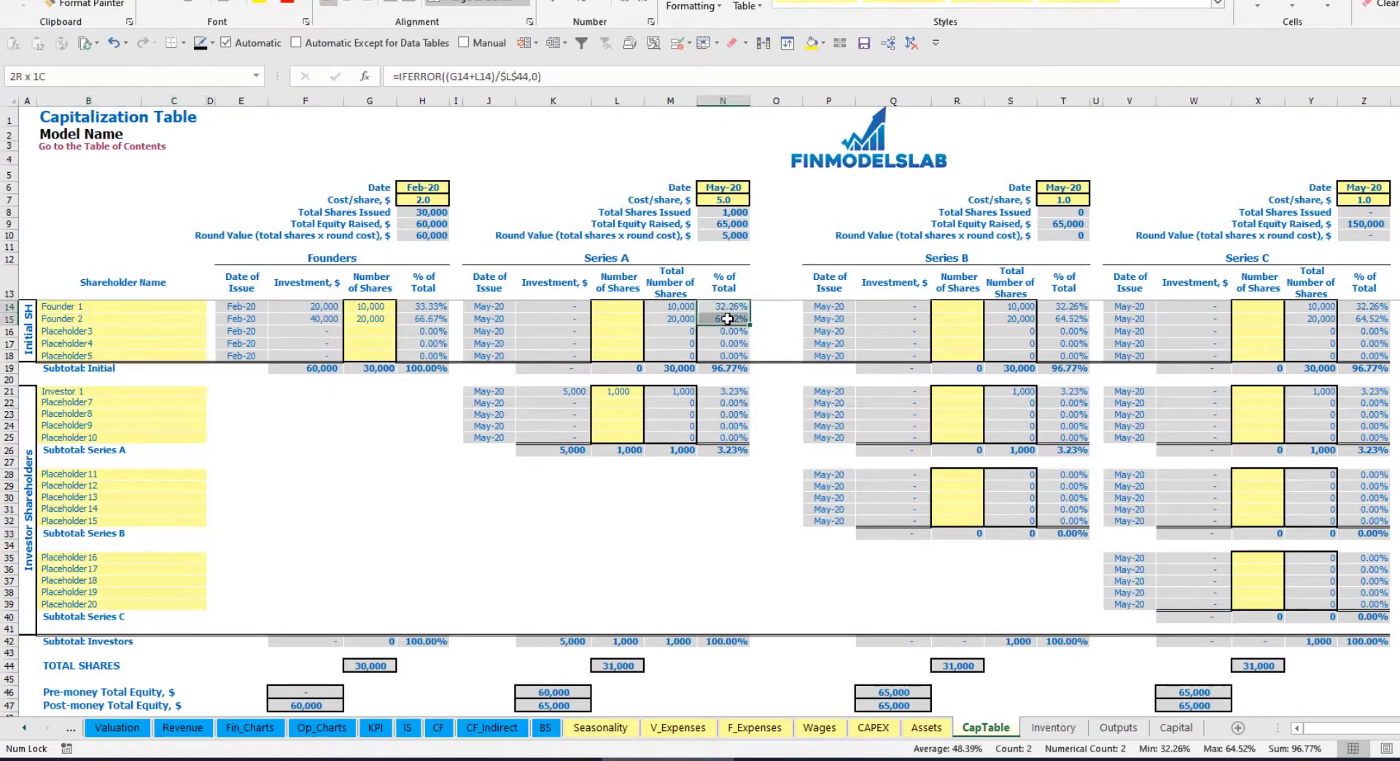
{"action": "key", "text": "Up"}
{"action": "key", "text": "Down"}
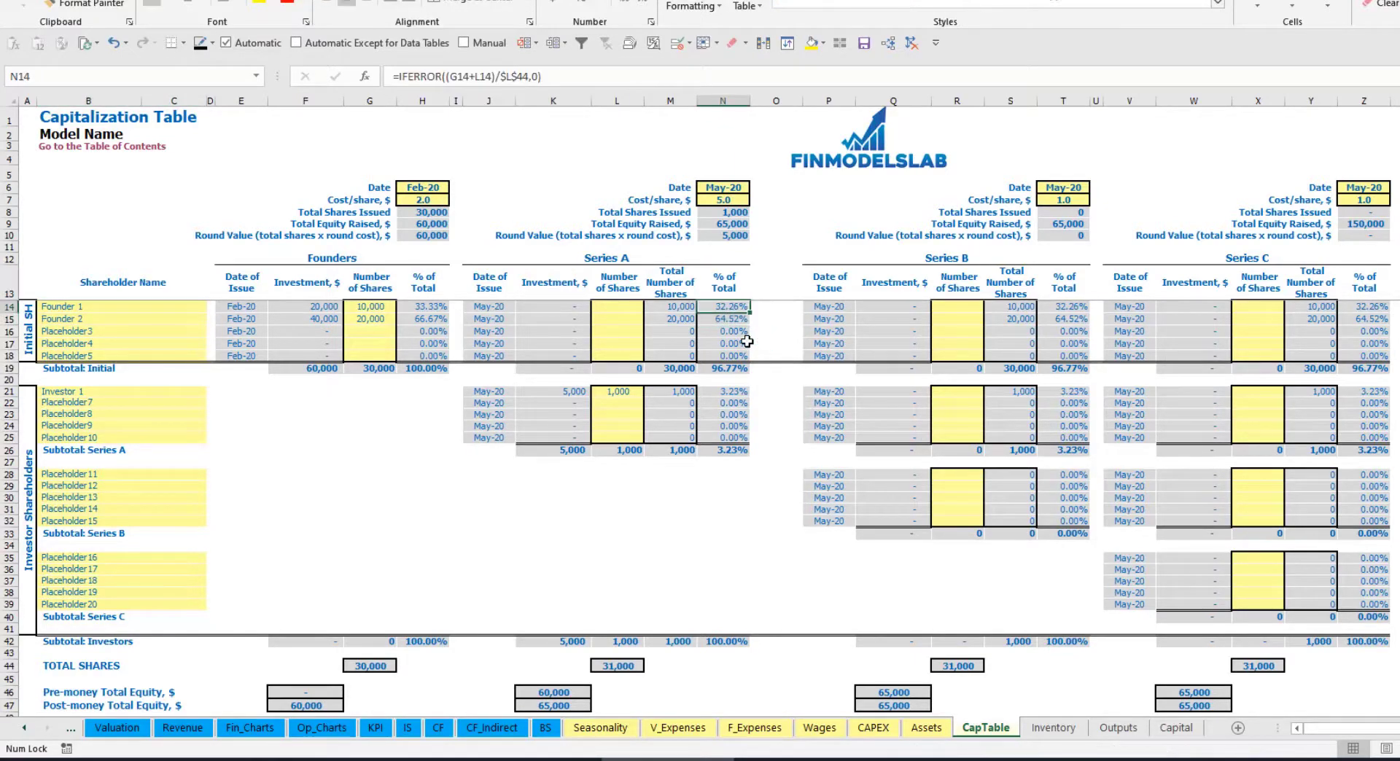
{"action": "key", "text": "Down"}
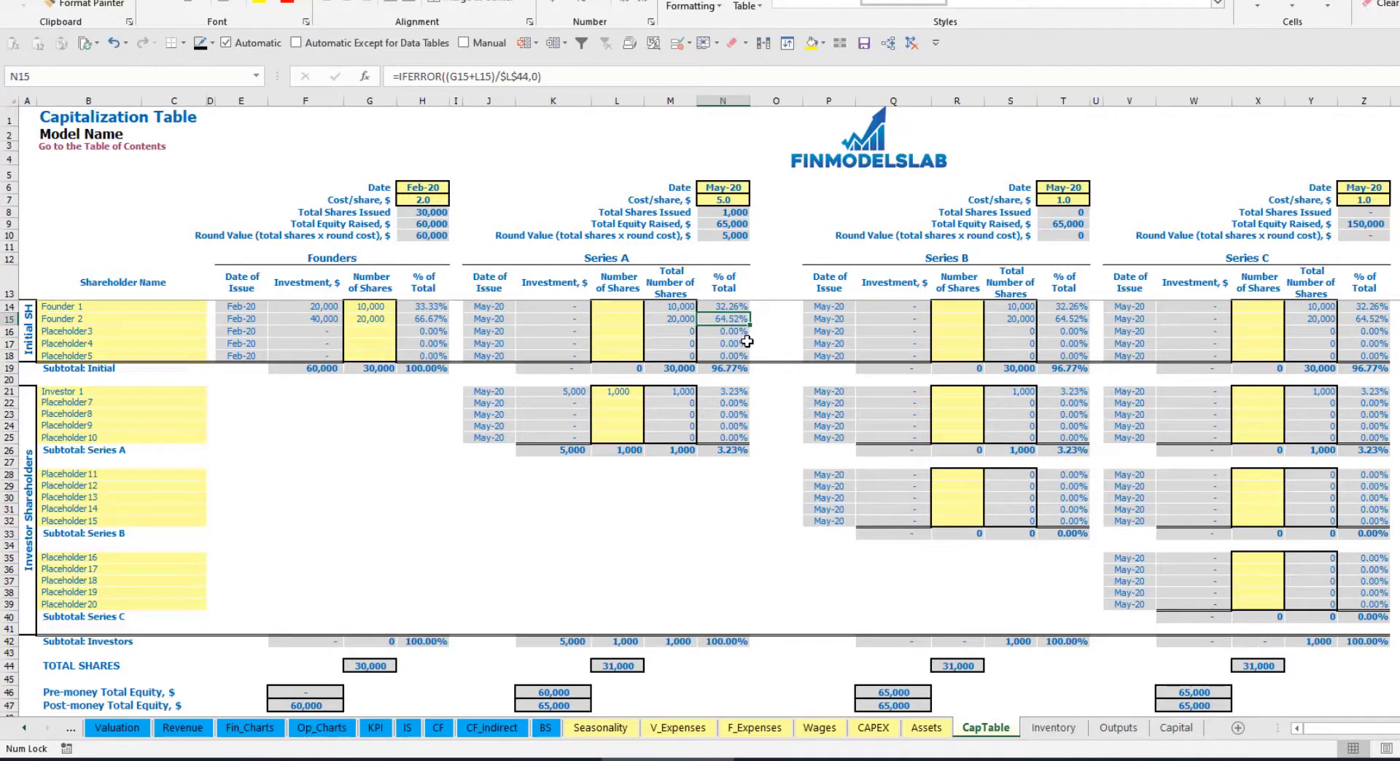
- Look over the Series B and Series C shareholder name rows and the Series A investors' share count cells
{"action": "left_click", "coordinate": [139, 486]}
{"action": "left_click", "coordinate": [122, 558]}
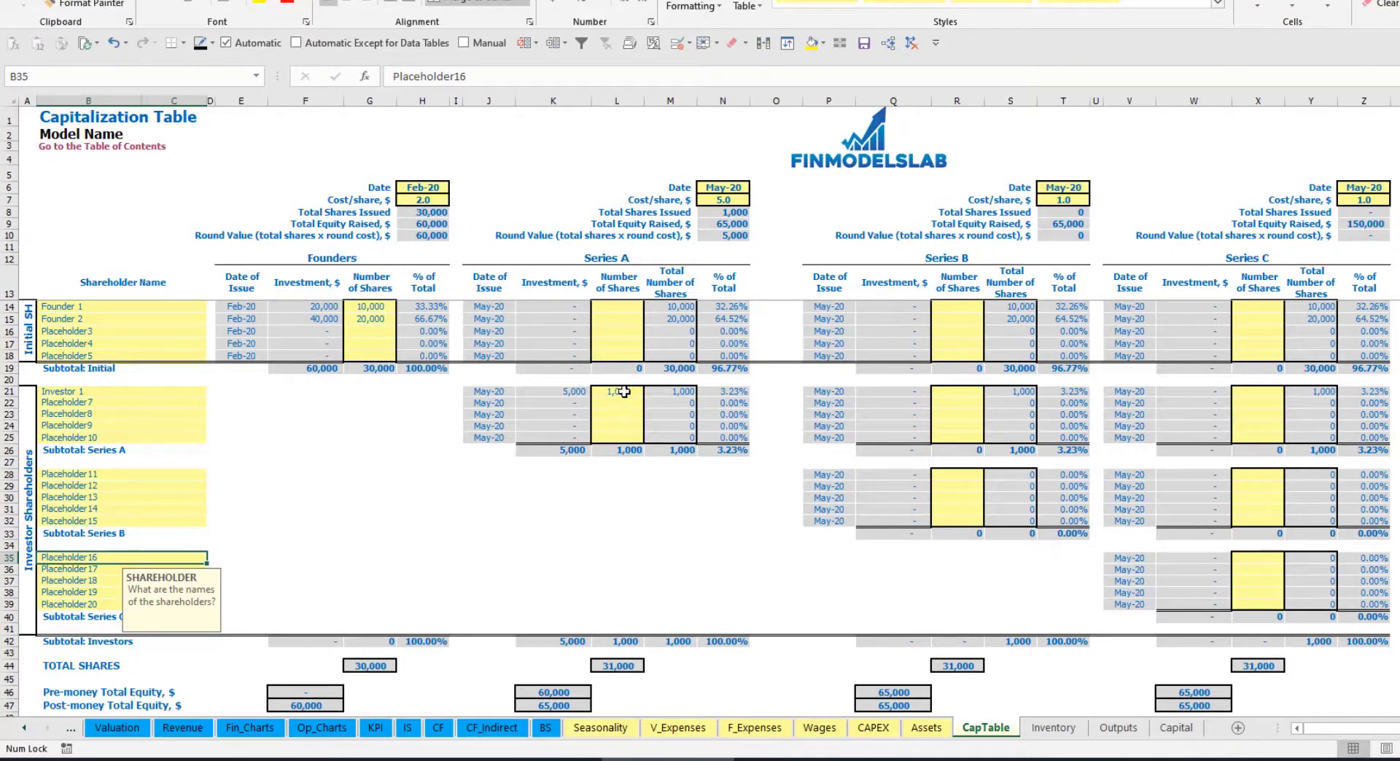
{"action": "left_click_drag", "start_coordinate": [624, 393], "coordinate": [618, 439]}
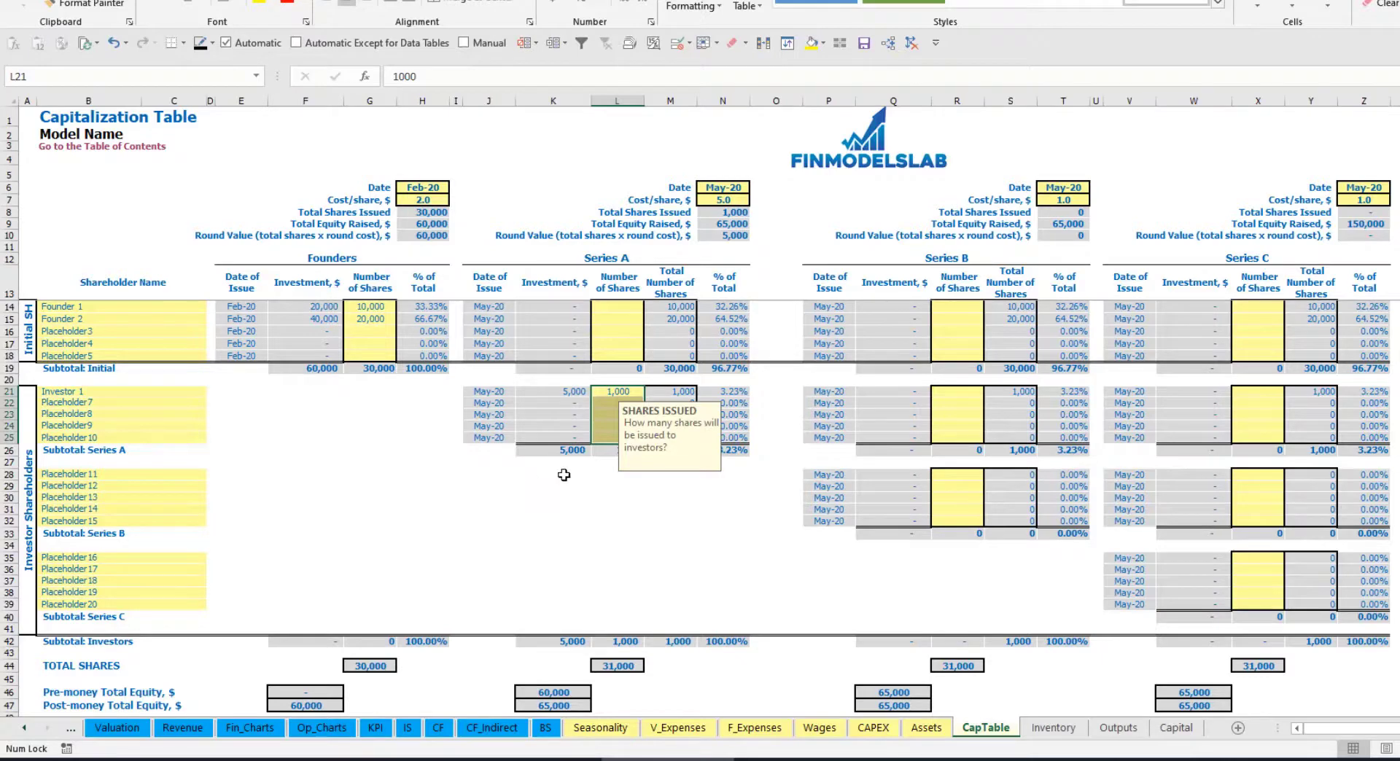
{"action": "left_click", "coordinate": [631, 498]}
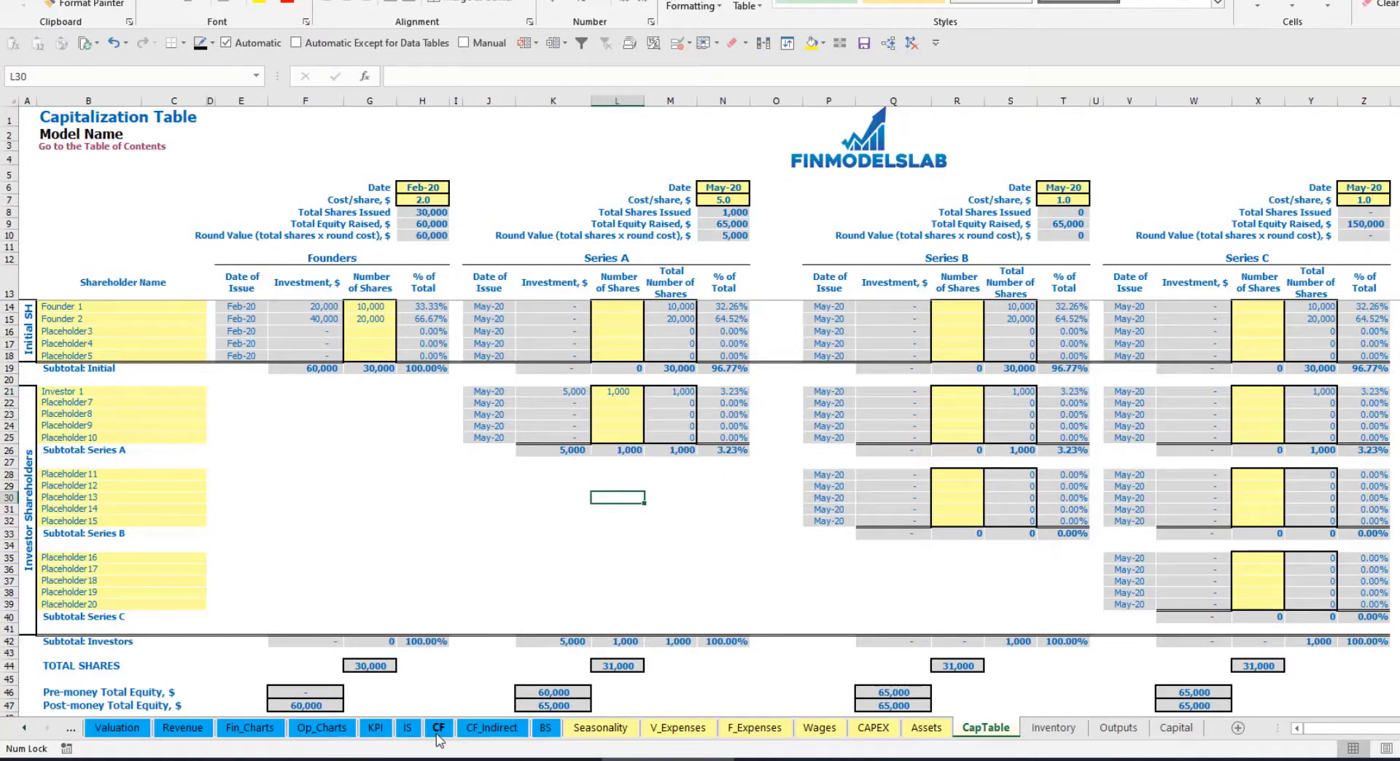
- Check the Feb-20 and May-20 Ordinary Equity Raisings in the Cash Flow Statement
{"action": "left_click", "coordinate": [439, 731]}
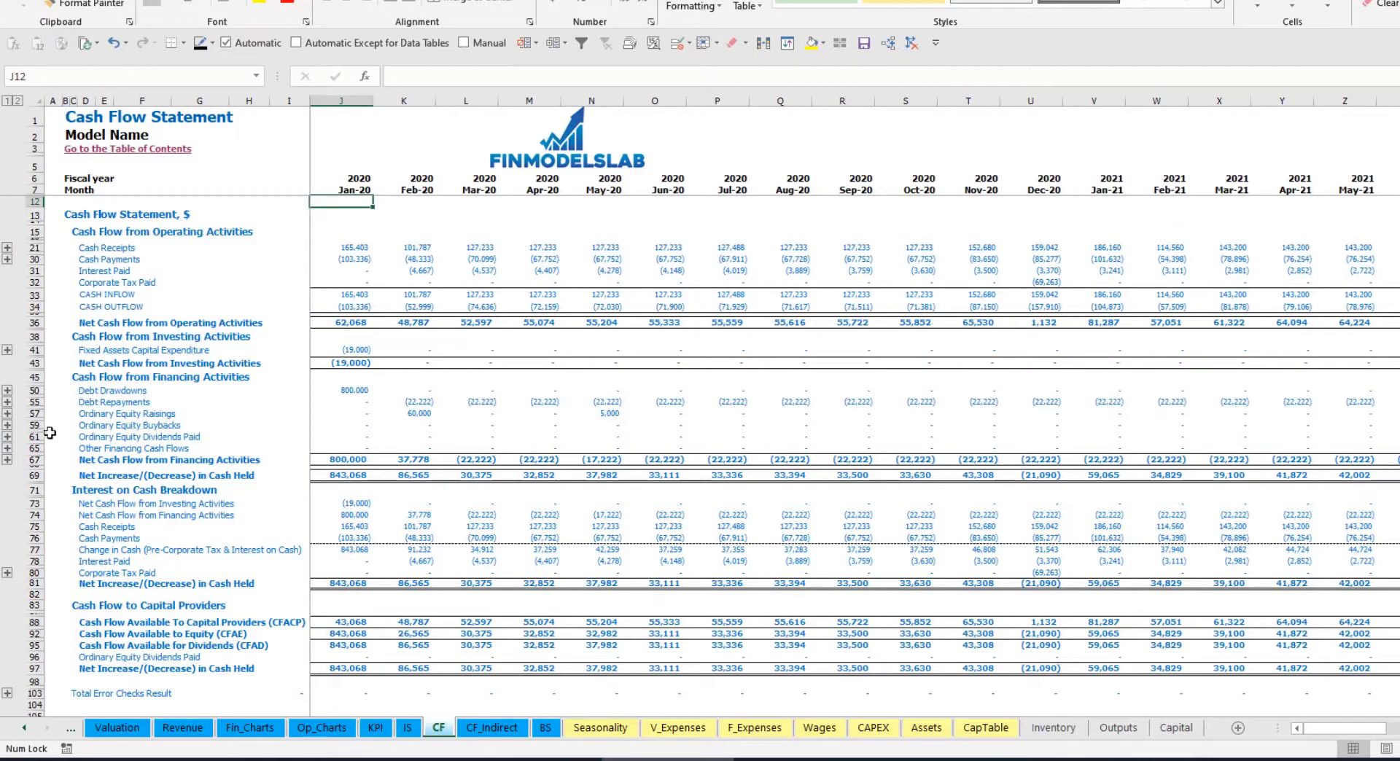
{"action": "left_click", "coordinate": [33, 414]}
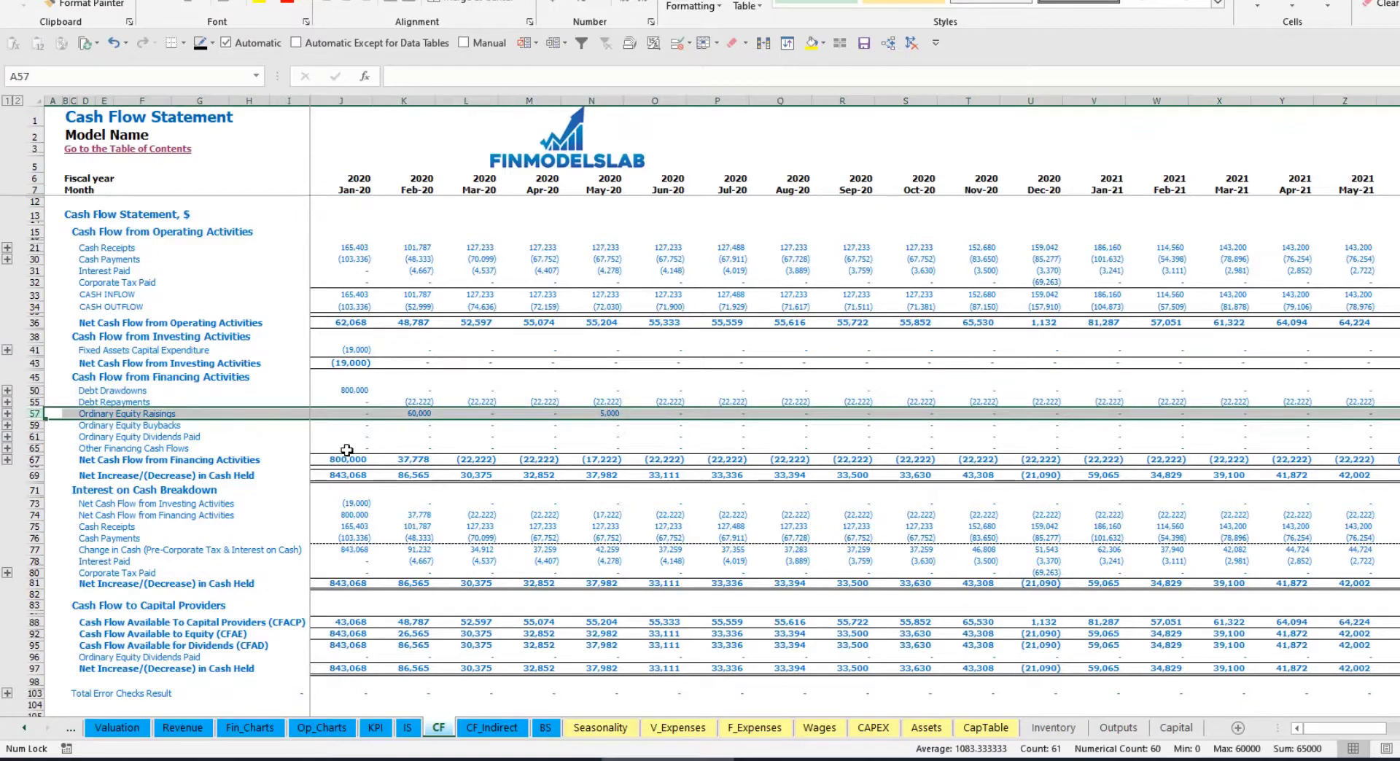
{"action": "left_click", "coordinate": [426, 416]}
{"action": "left_click", "coordinate": [607, 414]}
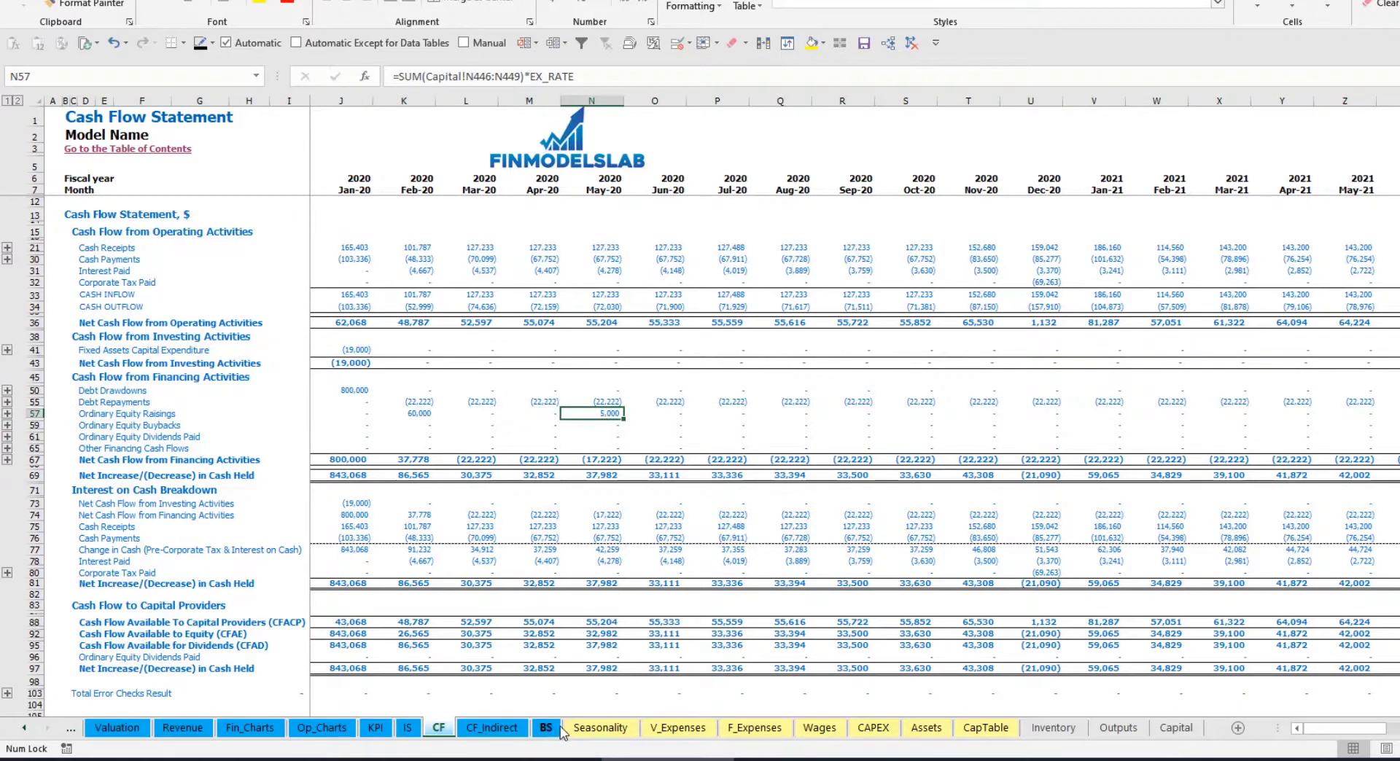
- Check the Ordinary Equity row in the Balance Sheet
{"action": "left_click", "coordinate": [551, 729]}
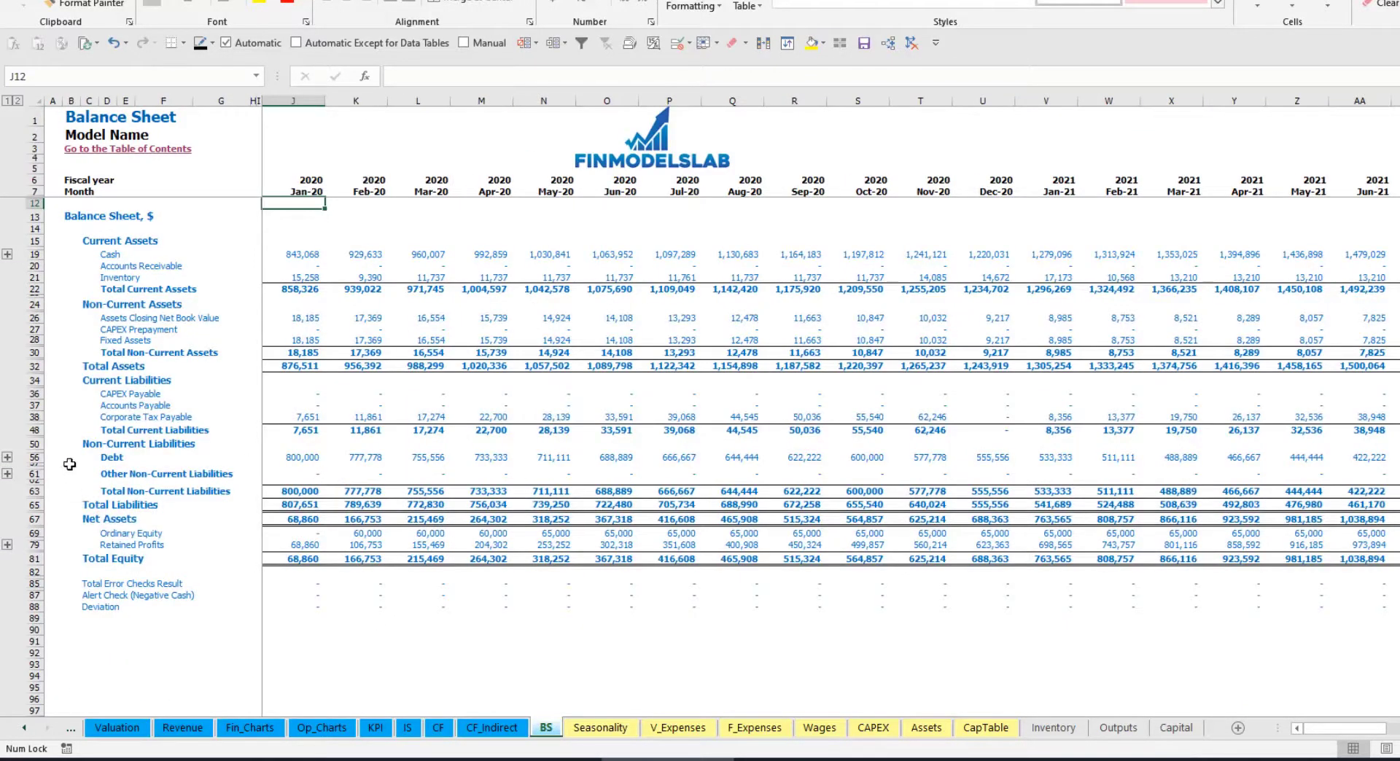
{"action": "left_click", "coordinate": [41, 536]}
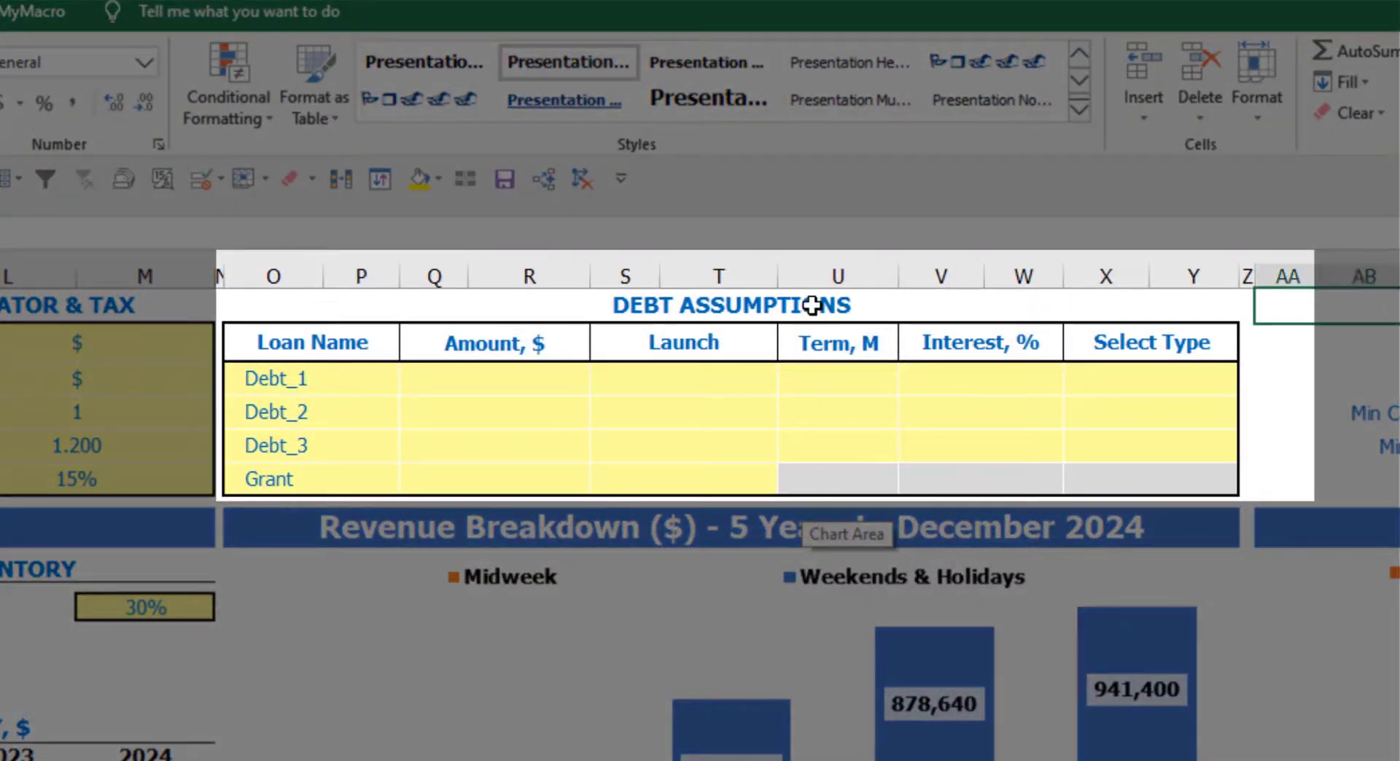
- Try Annuity as the repayment type for Debt_1 in the debt assumptions, and settle on Usual
{"action": "left_click", "coordinate": [812, 305]}
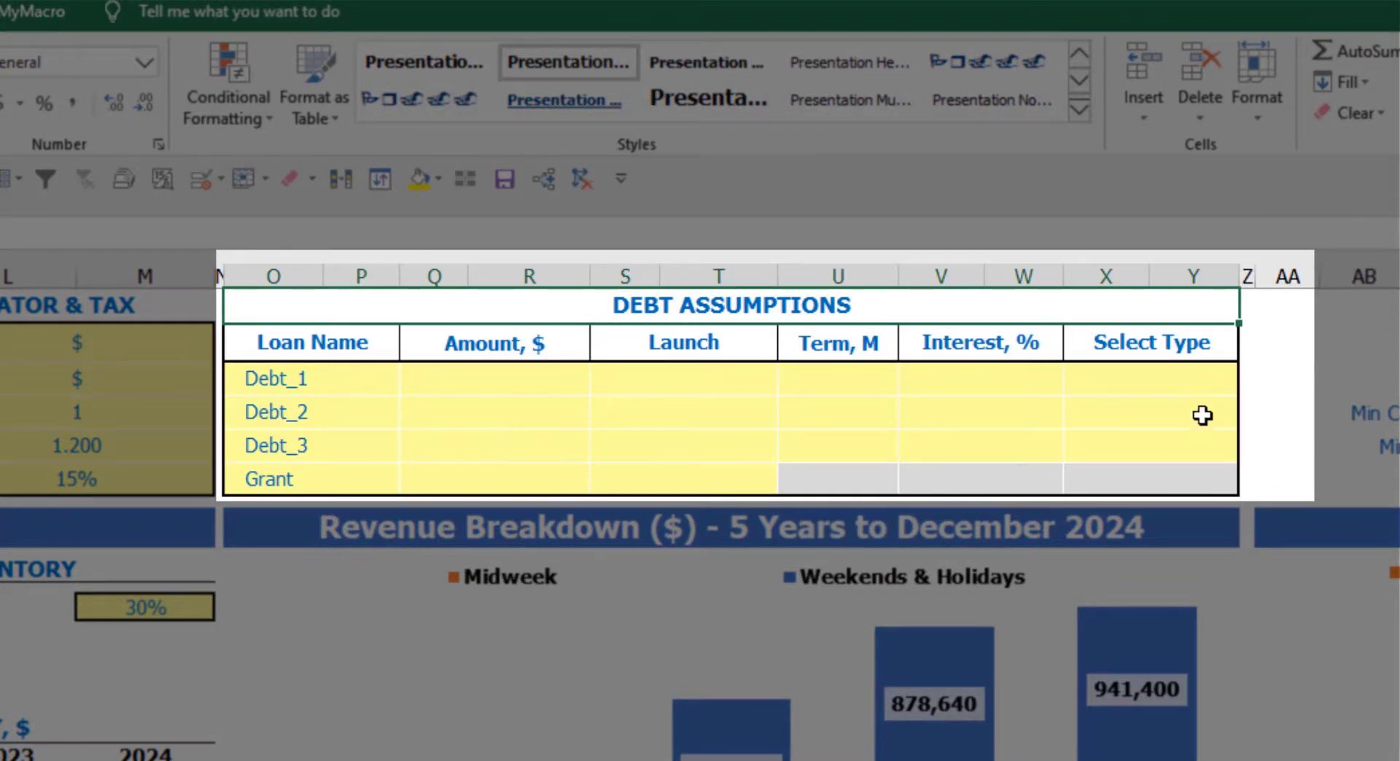
{"action": "left_click", "coordinate": [1225, 377]}
{"action": "left_click", "coordinate": [1249, 382]}
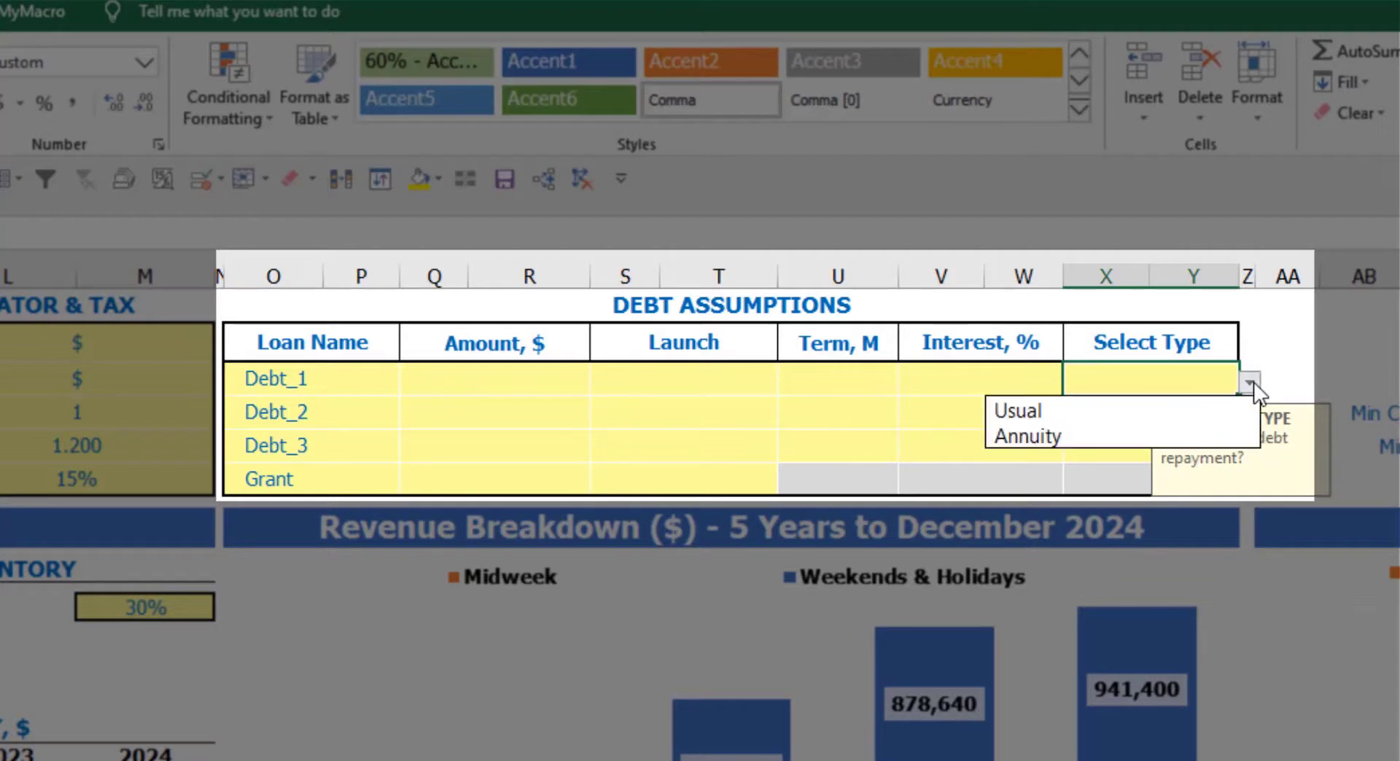
{"action": "left_click", "coordinate": [1216, 427]}
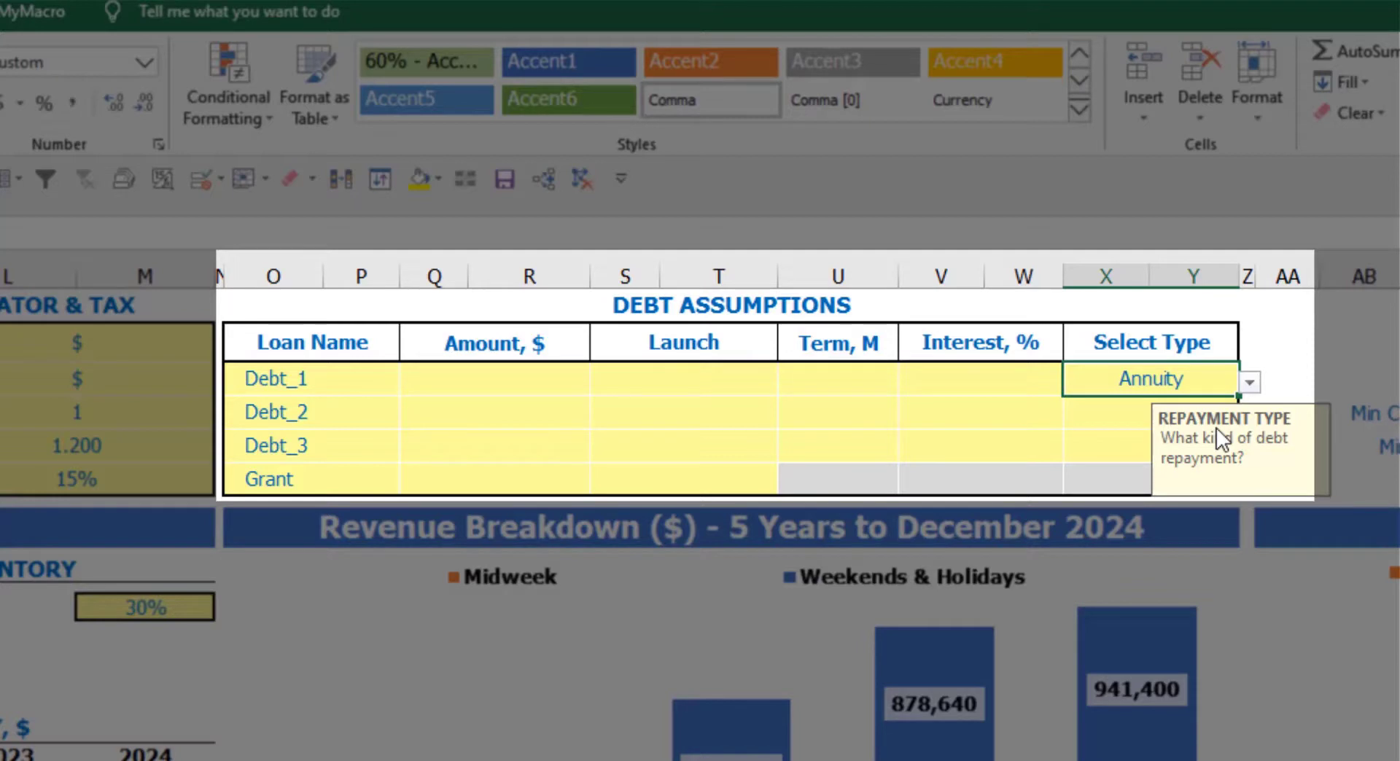
{"action": "left_click", "coordinate": [1250, 383]}
{"action": "left_click", "coordinate": [1201, 409]}
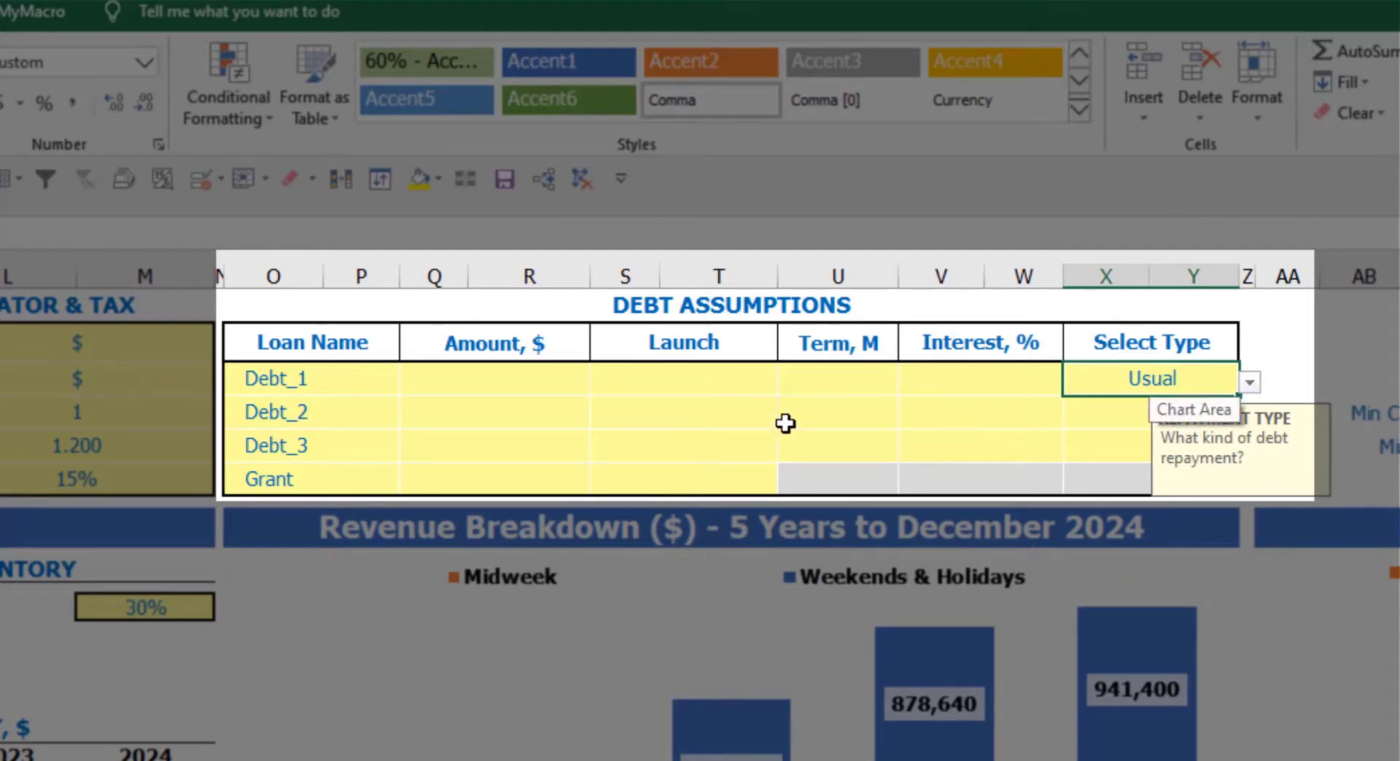
- Set the Debt_1 loan amount to 1,000,000 and its launch month to Feb-20
{"action": "left_click", "coordinate": [553, 379]}
{"action": "type", "text": "100000"}
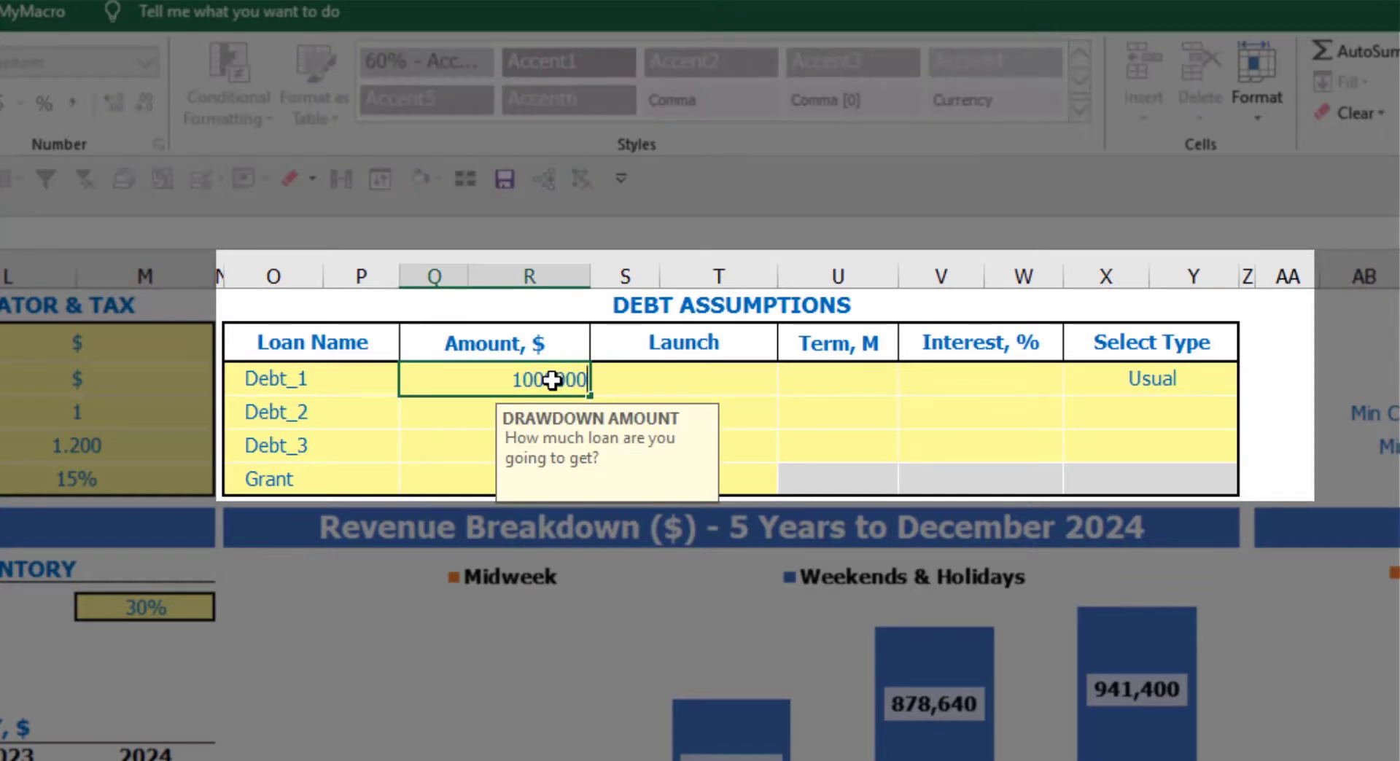
{"action": "key", "text": "Return"}
{"action": "left_click", "coordinate": [759, 377]}
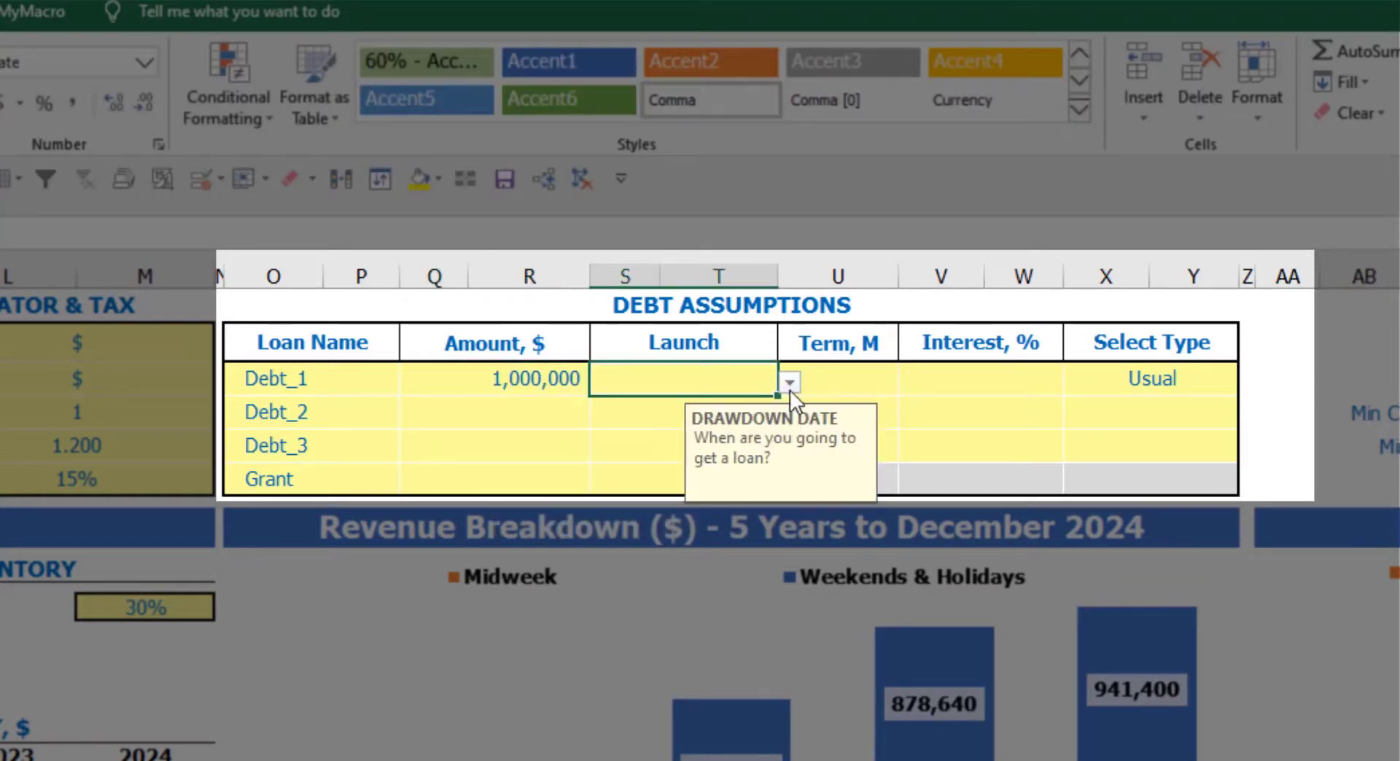
{"action": "left_click", "coordinate": [790, 387]}
{"action": "left_click", "coordinate": [728, 437]}
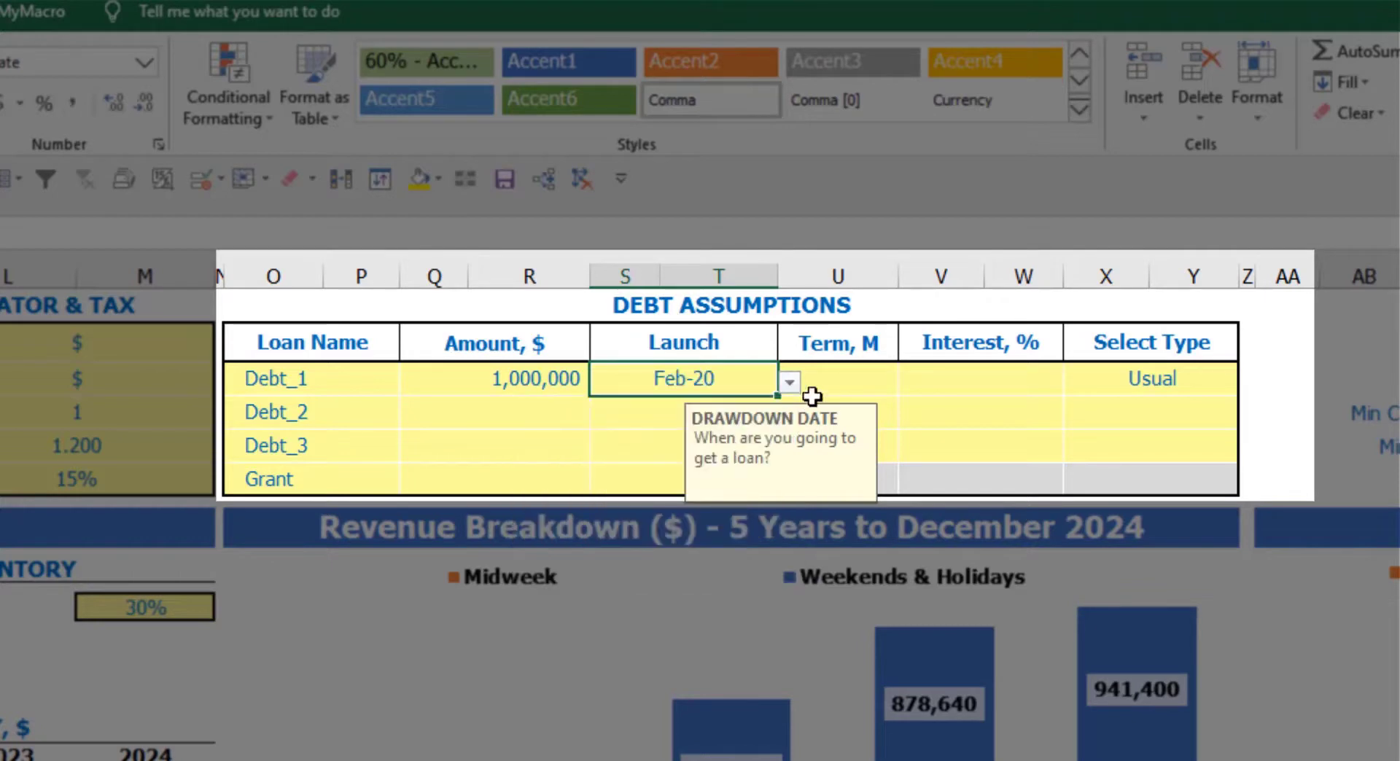
- Set the Debt_1 repayment term to 60 months and its annual interest rate to 5%
{"action": "left_click", "coordinate": [840, 369]}
{"action": "type", "text": "60"}
{"action": "key", "text": "Return"}
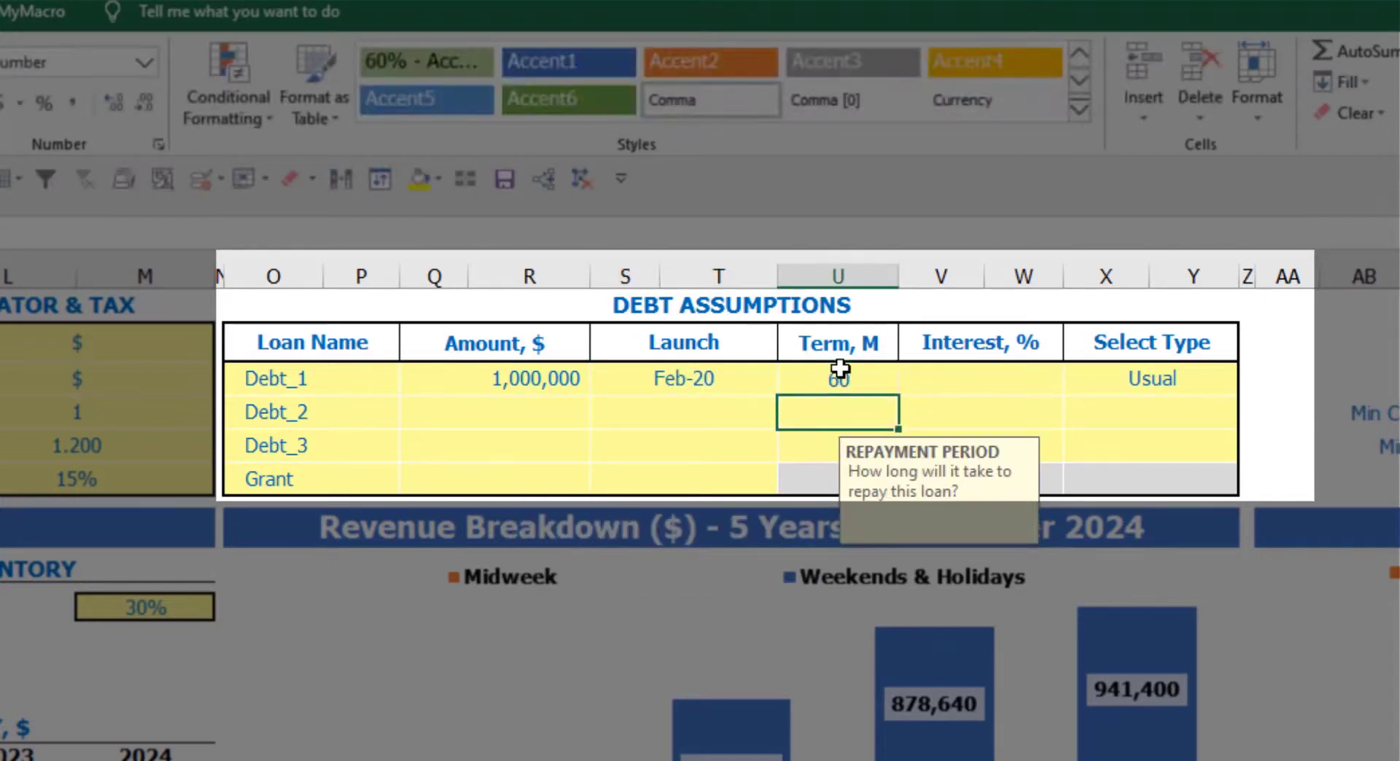
{"action": "left_click", "coordinate": [922, 376]}
{"action": "type", "text": "5%"}
{"action": "key", "text": "Return"}
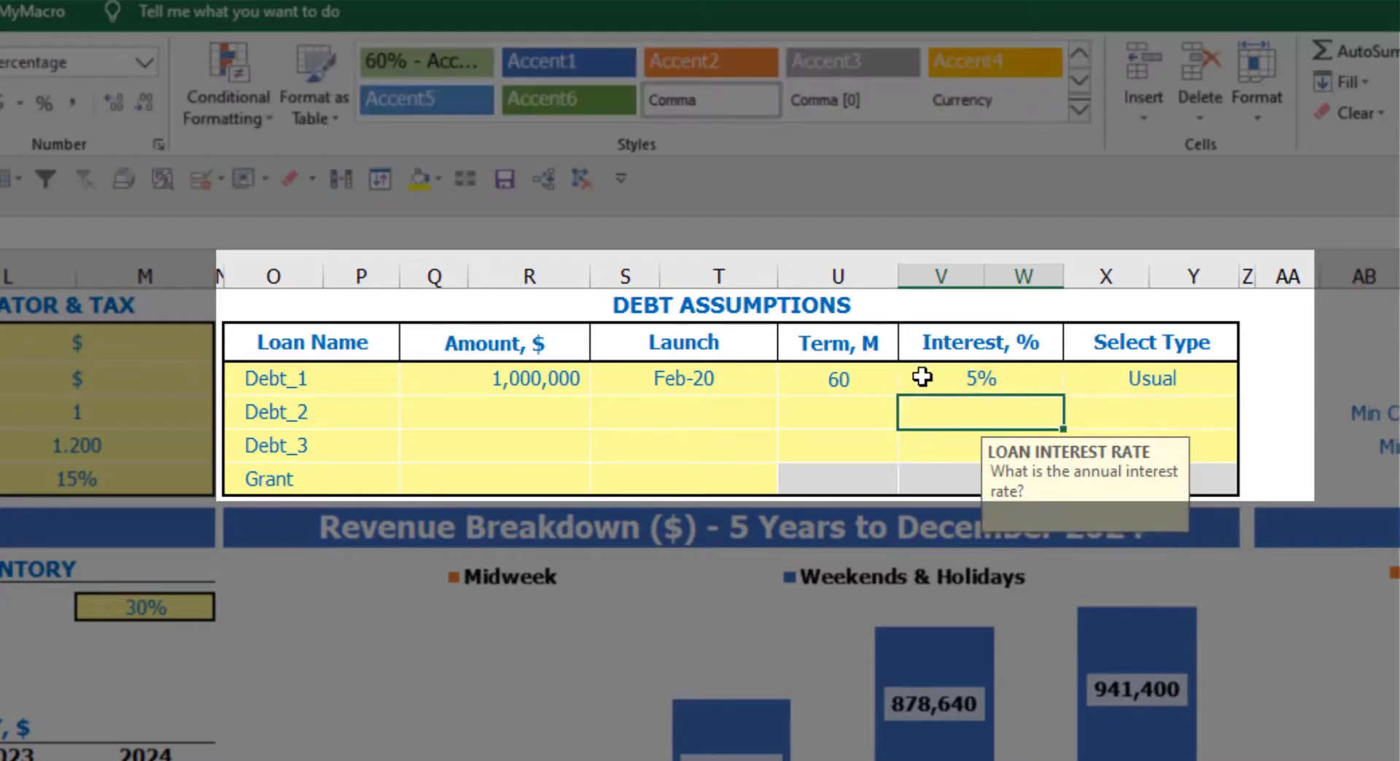
- Enter a grant of 500,000 with a Mar-20 launch in the debt assumptions
{"action": "left_click", "coordinate": [518, 484]}
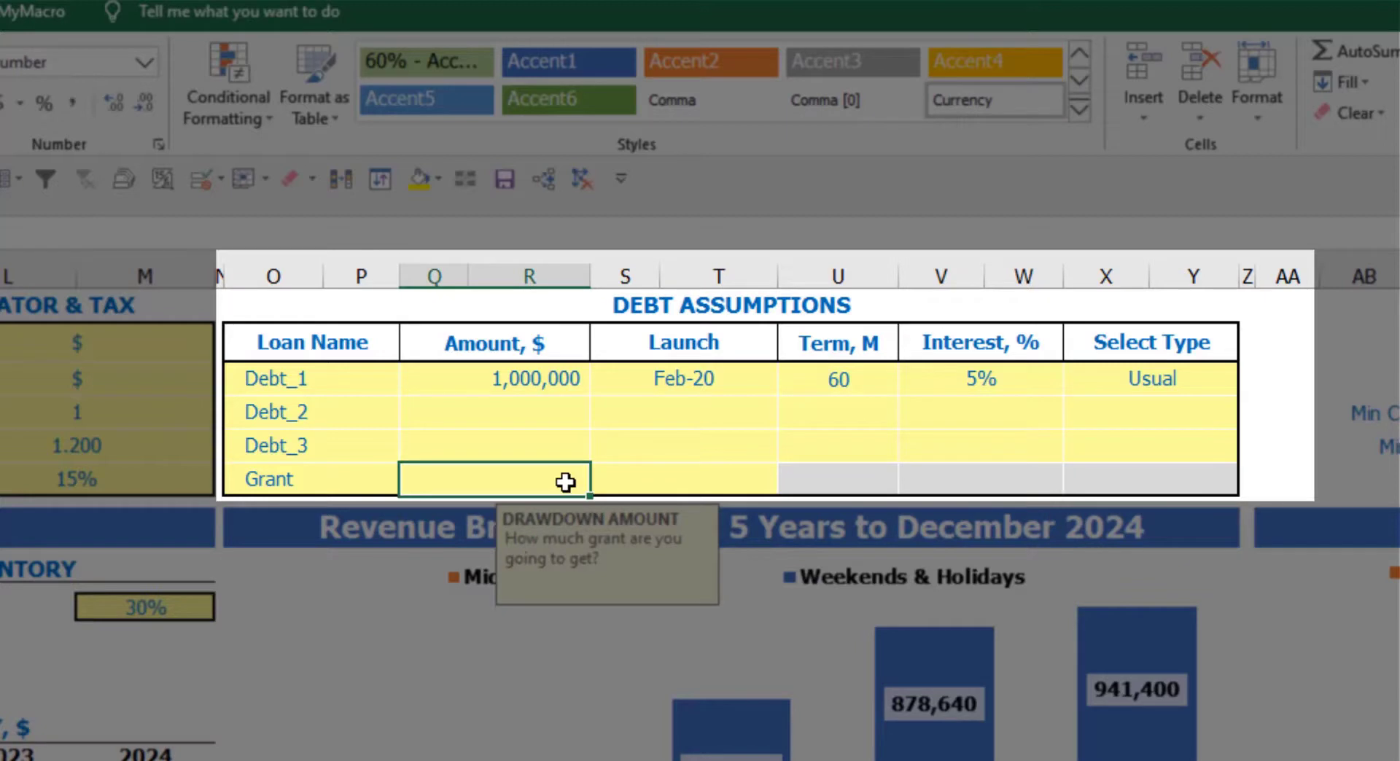
{"action": "type", "text": "500000"}
{"action": "key", "text": "Return"}
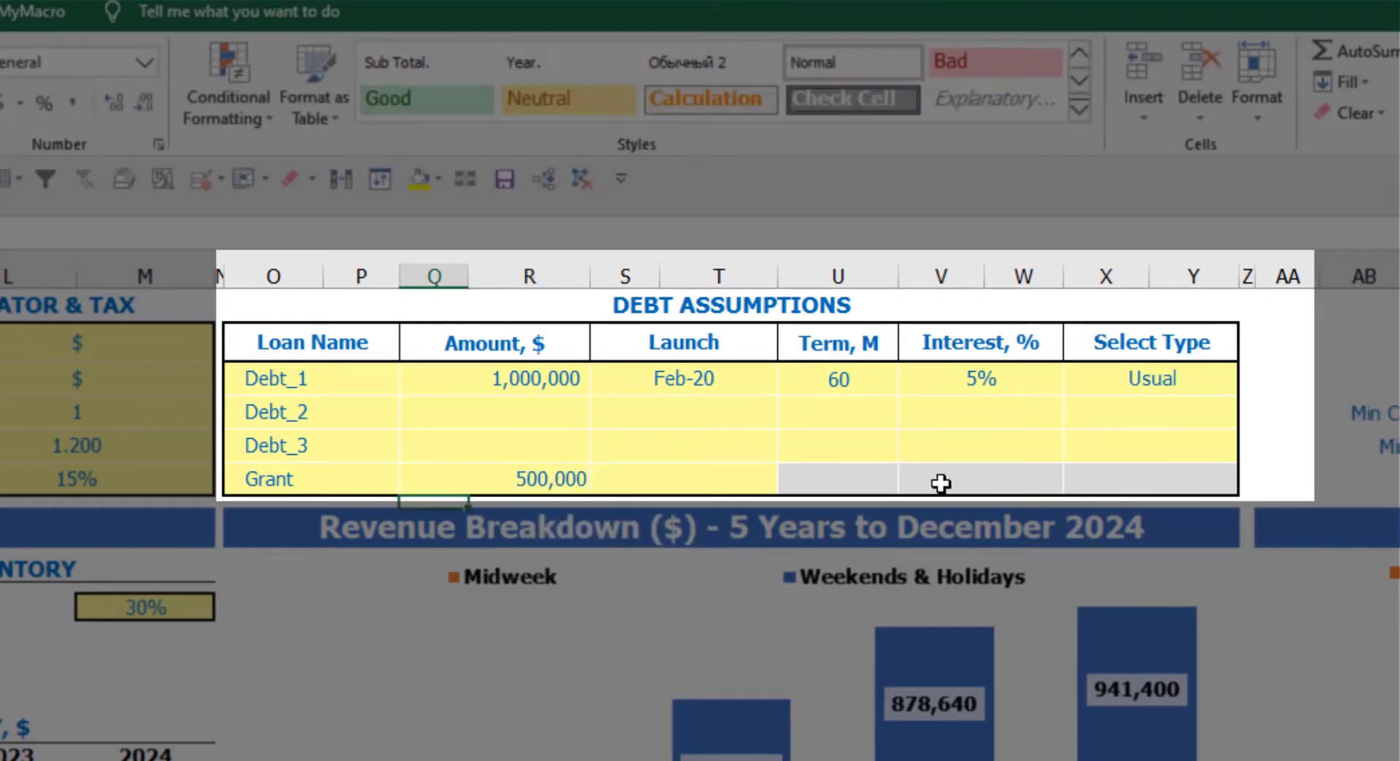
{"action": "left_click", "coordinate": [719, 484]}
{"action": "left_click", "coordinate": [790, 483]}
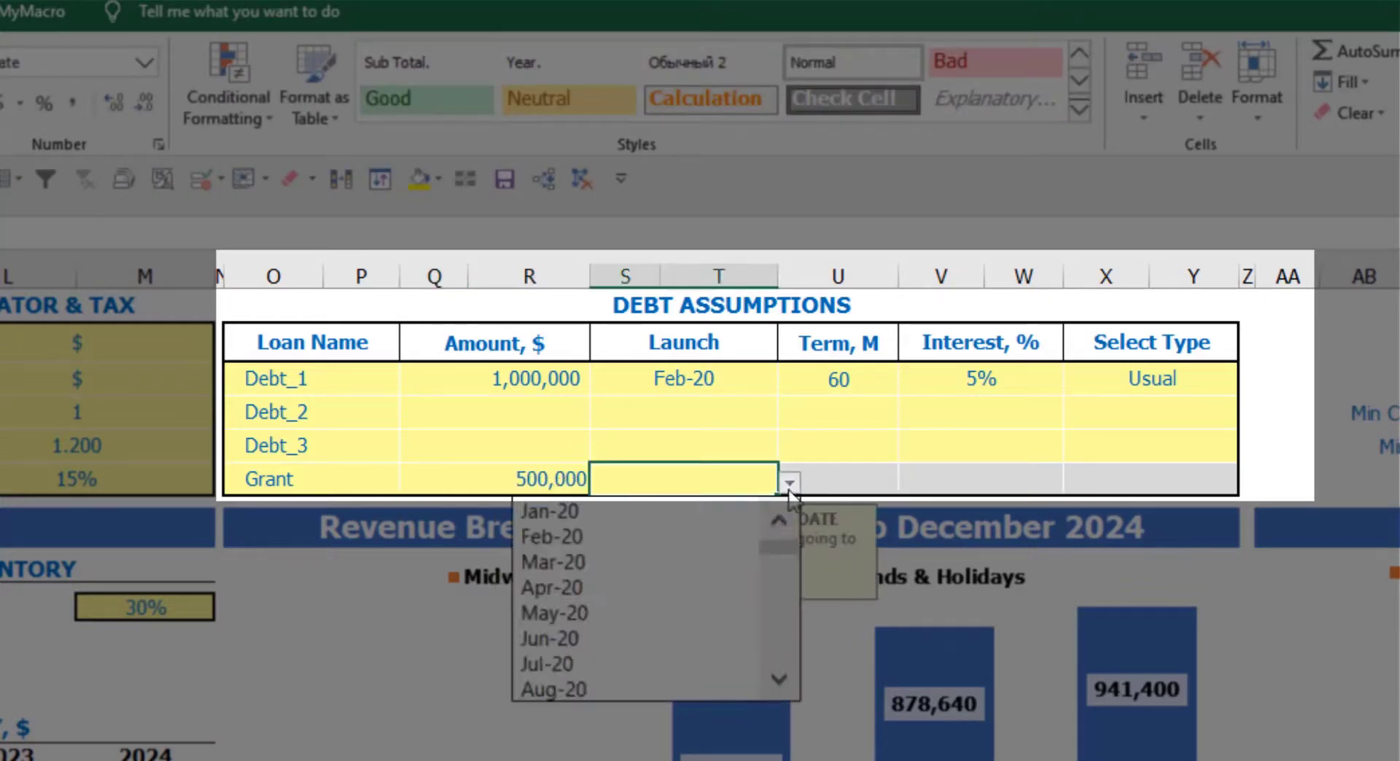
{"action": "left_click", "coordinate": [701, 571]}
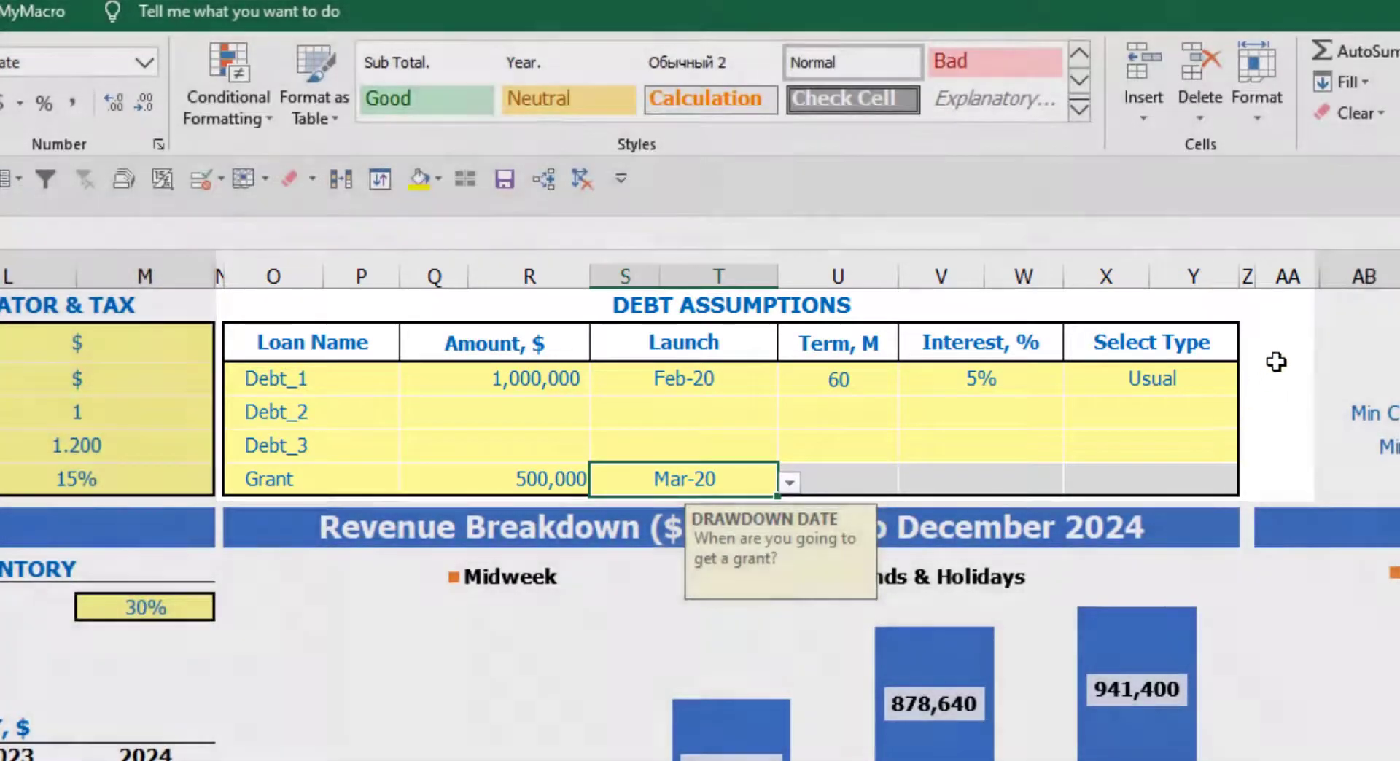
{"action": "left_click", "coordinate": [1275, 361]}
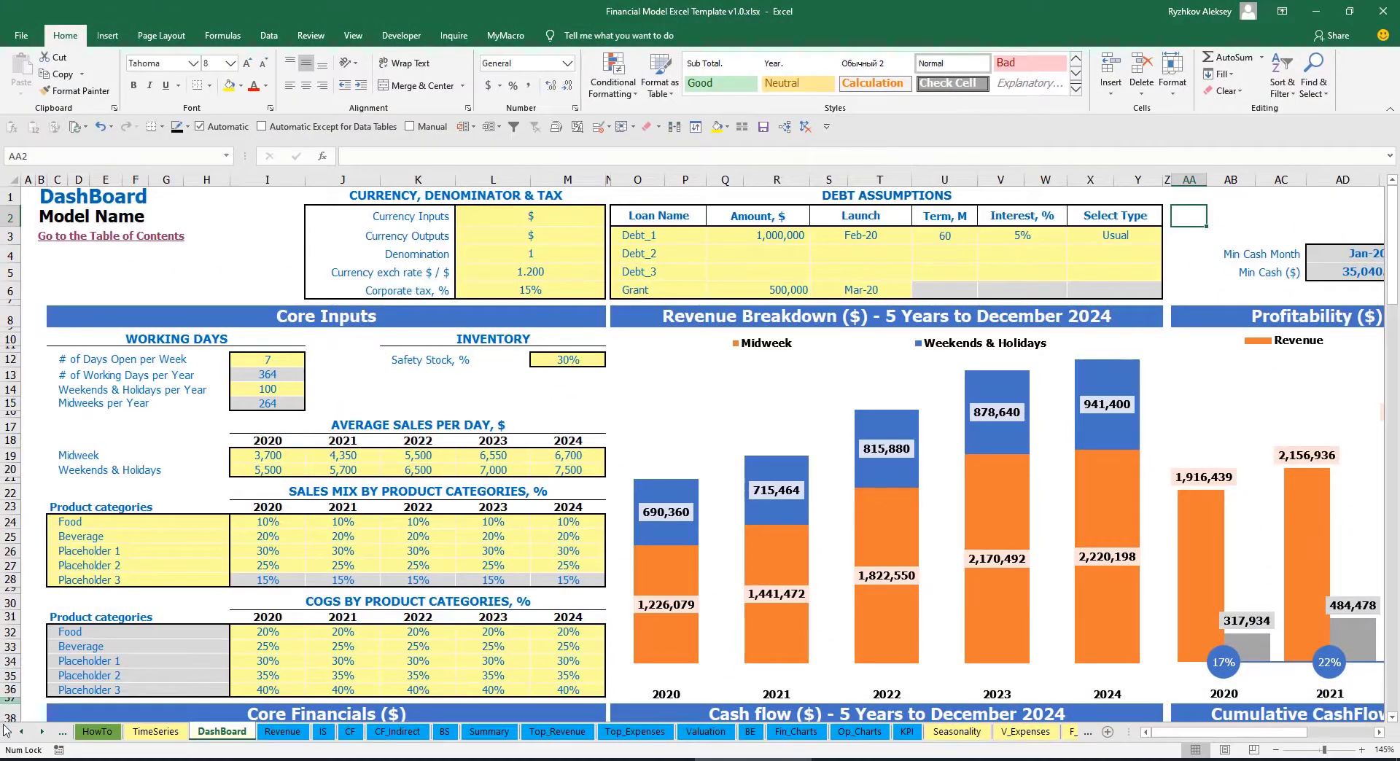
- Examine the Debt_1, Debt_2, Debt_3 and Total Debts calculations on the Capital sheet
{"action": "left_click", "coordinate": [41, 732]}
{"action": "left_click", "coordinate": [42, 731]}
{"action": "left_click", "coordinate": [41, 732]}
{"action": "left_click", "coordinate": [41, 732]}
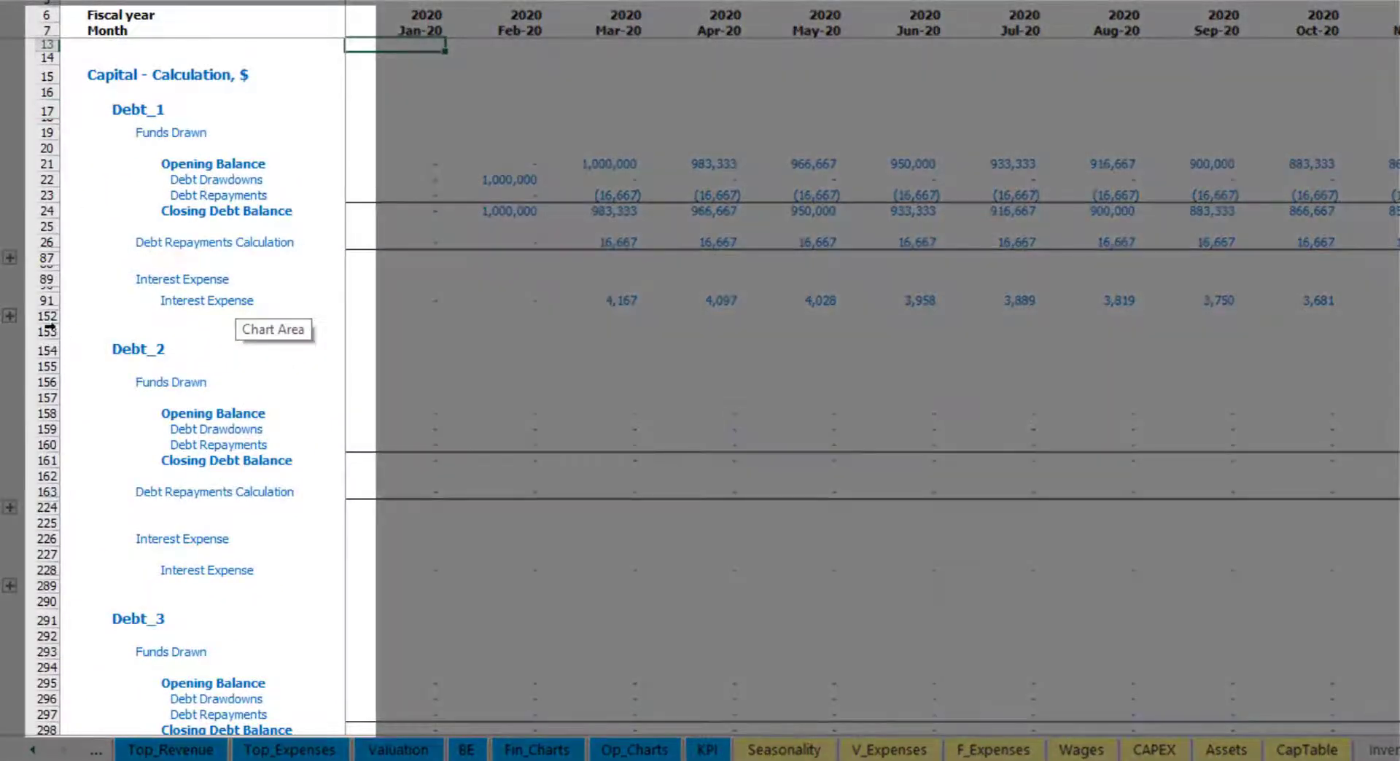
{"action": "scroll", "coordinate": [47, 335], "scroll_direction": "down", "scroll_amount": 4}
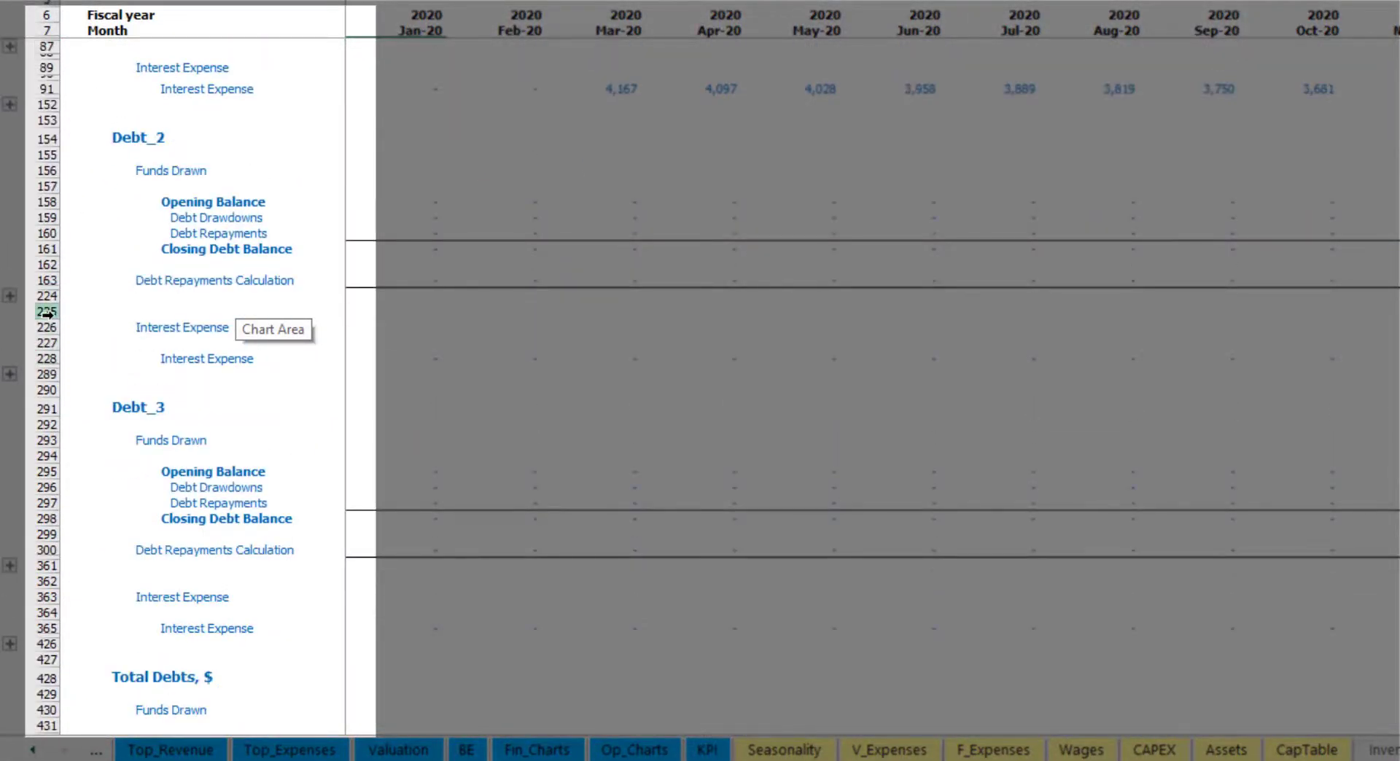
{"action": "scroll", "coordinate": [47, 340], "scroll_direction": "down", "scroll_amount": 5}
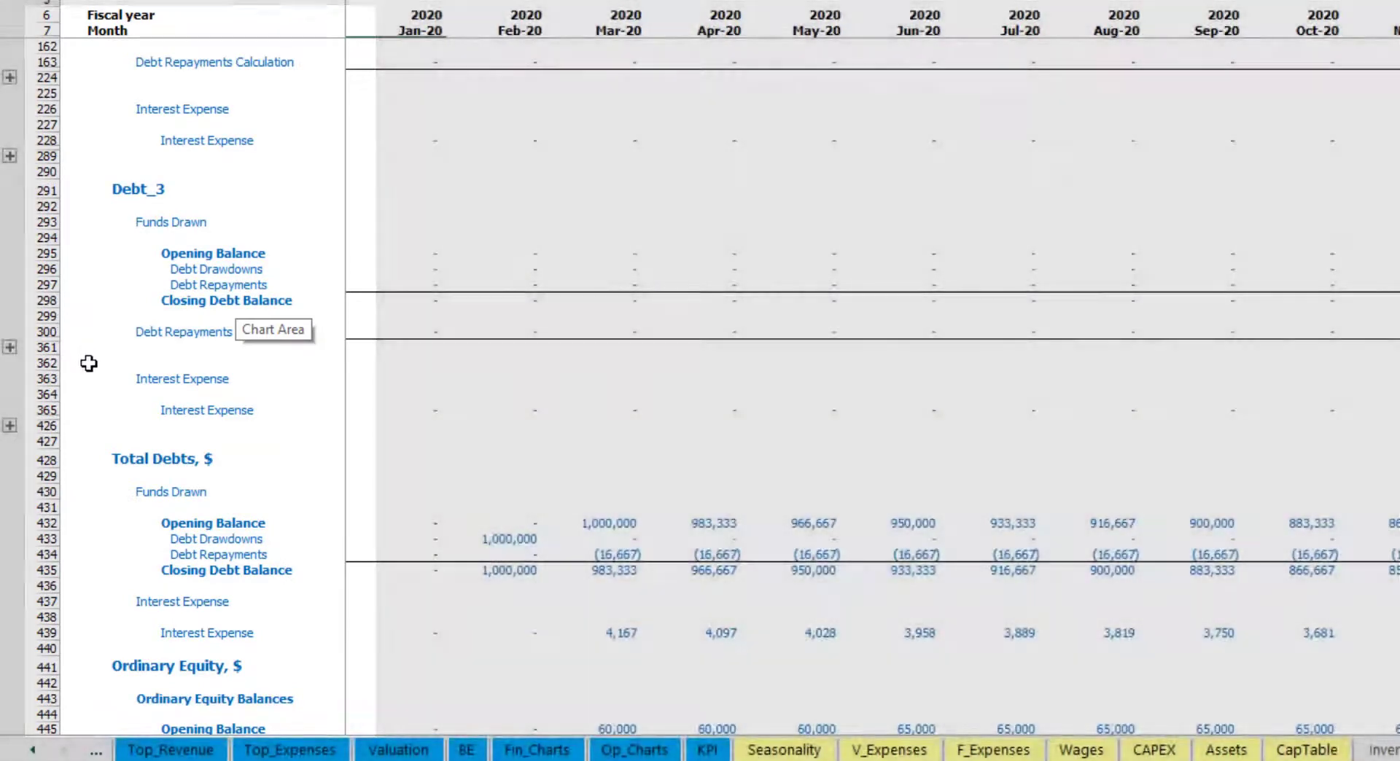
{"action": "scroll", "coordinate": [78, 338], "scroll_direction": "up", "scroll_amount": 5}
{"action": "scroll", "coordinate": [142, 348], "scroll_direction": "up", "scroll_amount": 4}
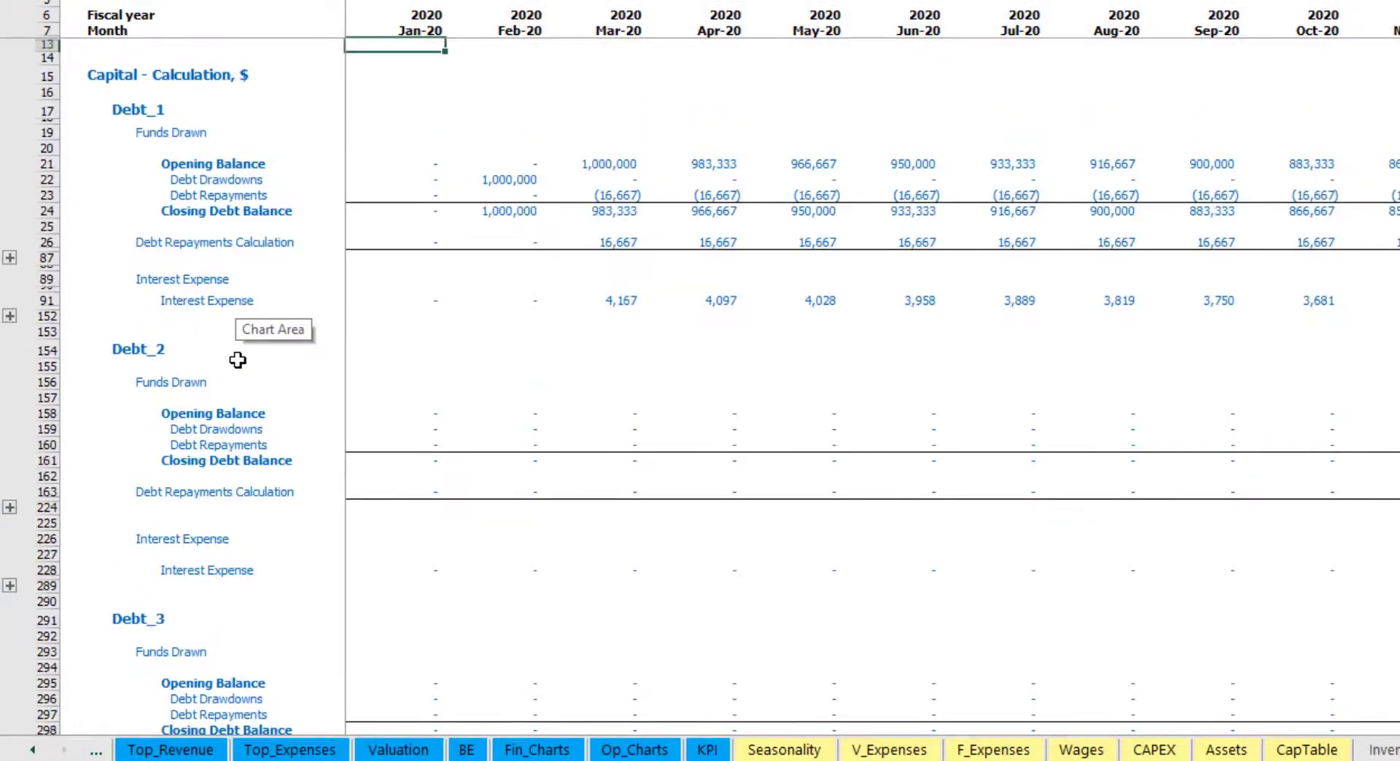
- Check the Interest Expense row in the Income Statement
{"action": "left_click", "coordinate": [33, 750]}
{"action": "left_click", "coordinate": [33, 750]}
{"action": "left_click", "coordinate": [34, 750]}
{"action": "left_click", "coordinate": [34, 750]}
{"action": "left_click", "coordinate": [33, 750]}
{"action": "left_click", "coordinate": [33, 750]}
{"action": "left_click", "coordinate": [33, 750]}
{"action": "left_click", "coordinate": [319, 749]}
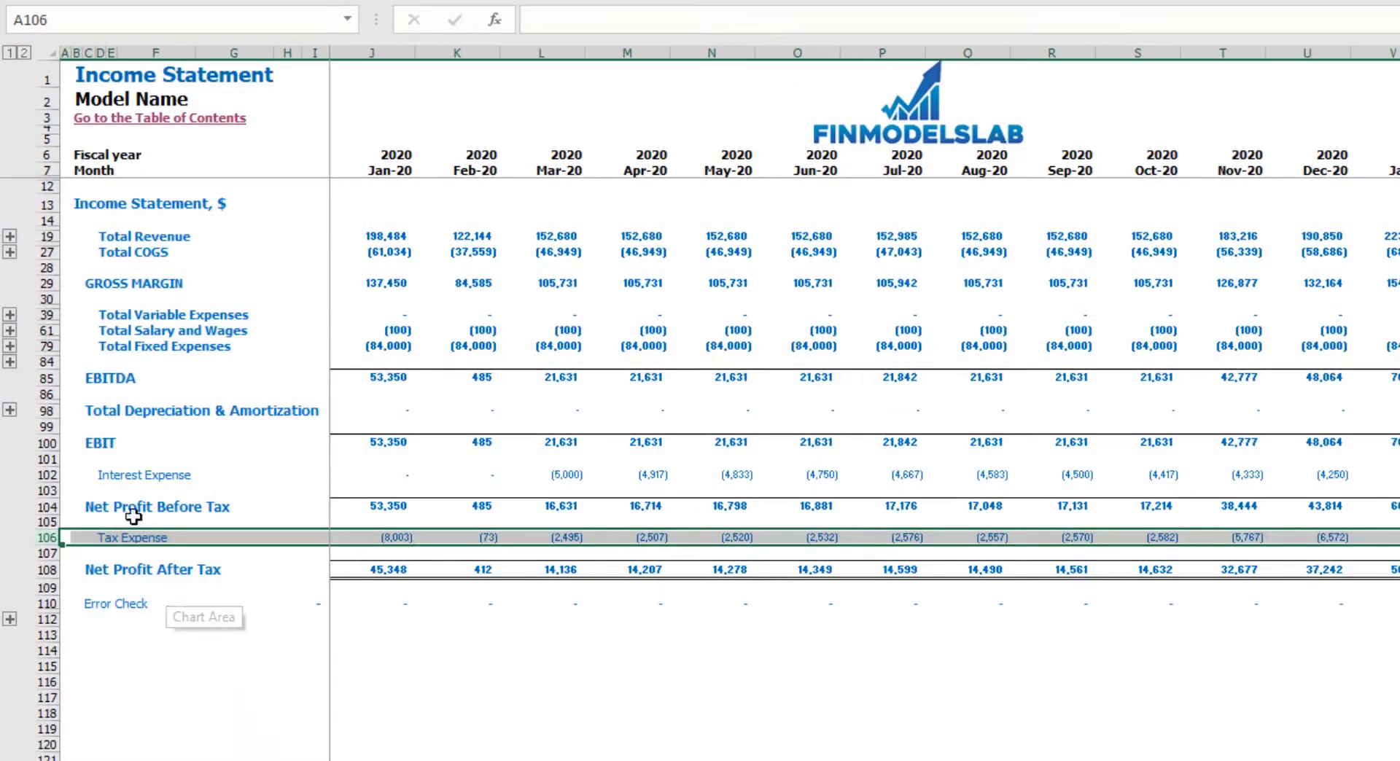
{"action": "left_click", "coordinate": [81, 478]}
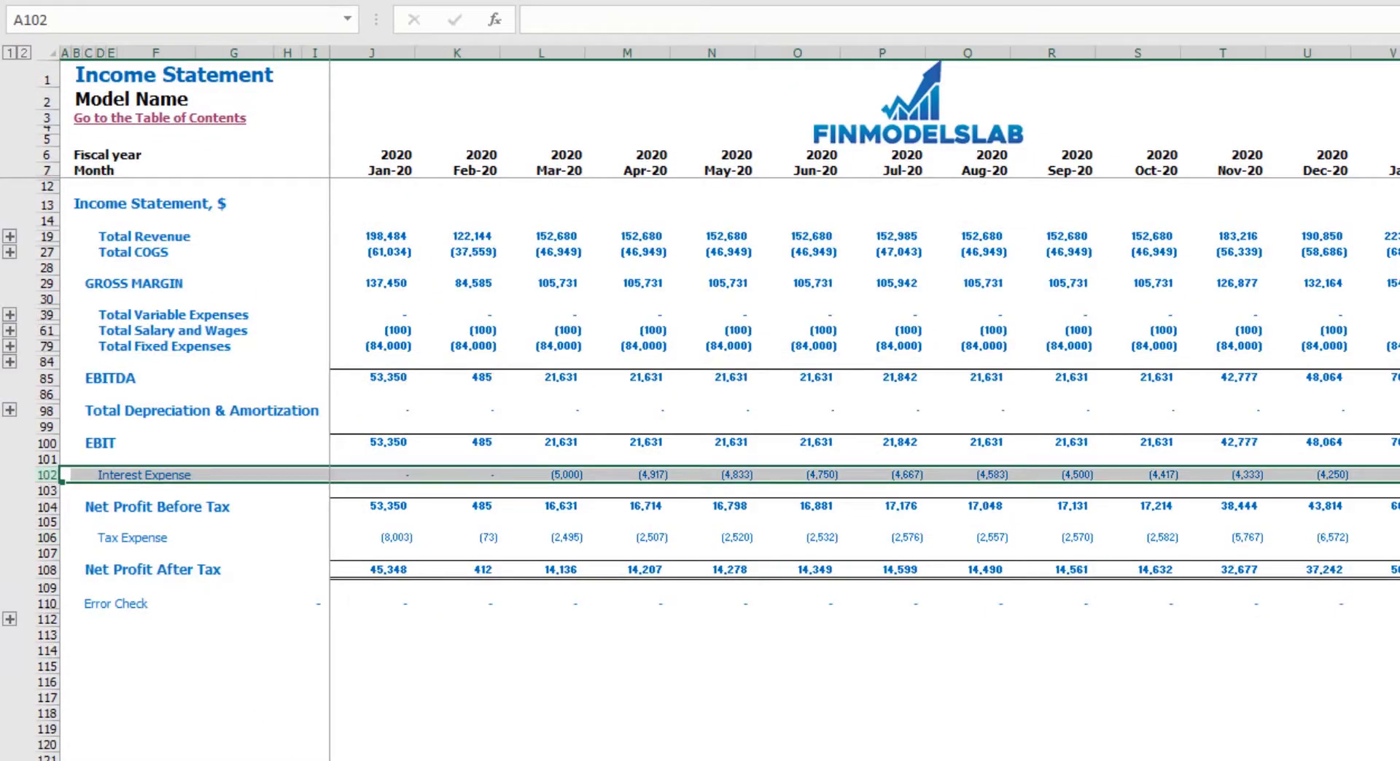
- Check the Interest Paid, Debt Drawdowns and Debt Repayments rows in the Cash Flow Statement and the Debt row in the Balance Sheet
{"action": "left_click", "coordinate": [350, 758]}
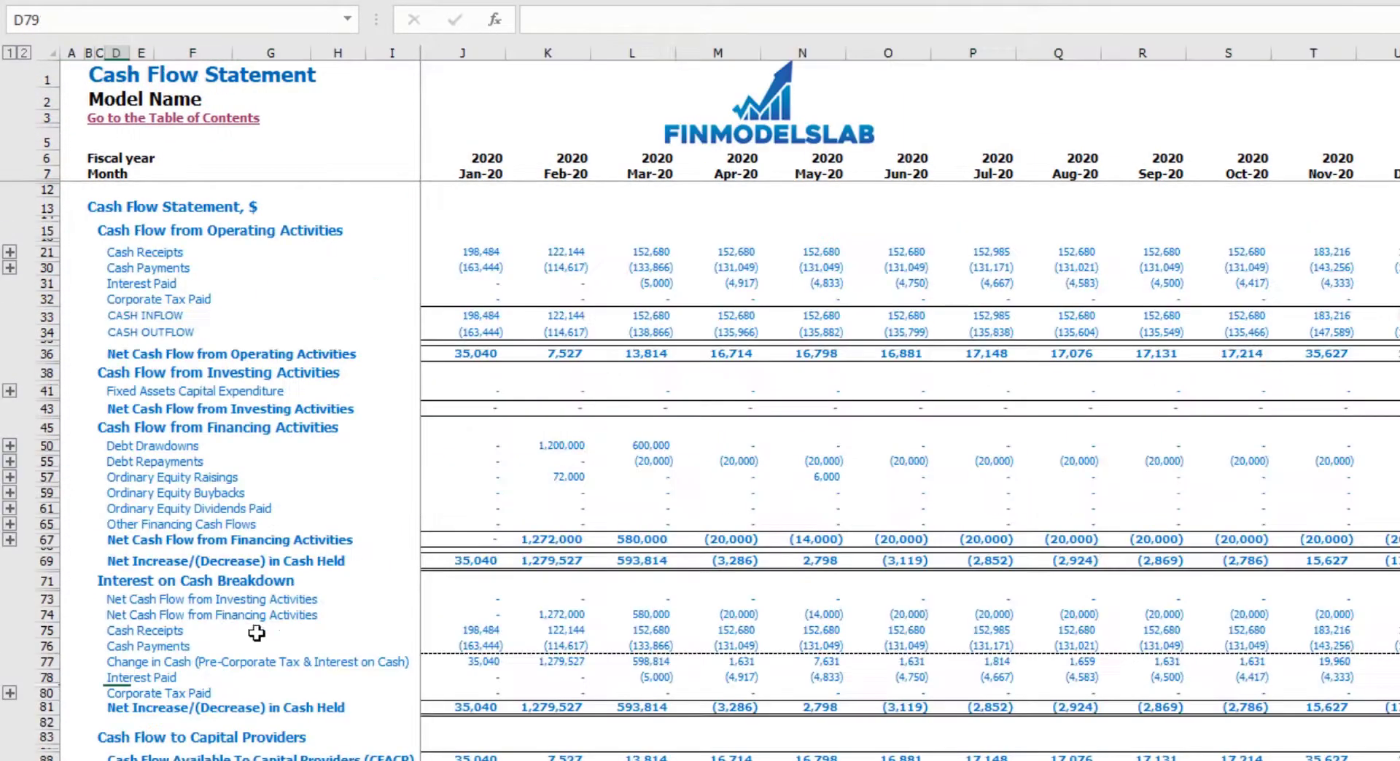
{"action": "left_click", "coordinate": [53, 286]}
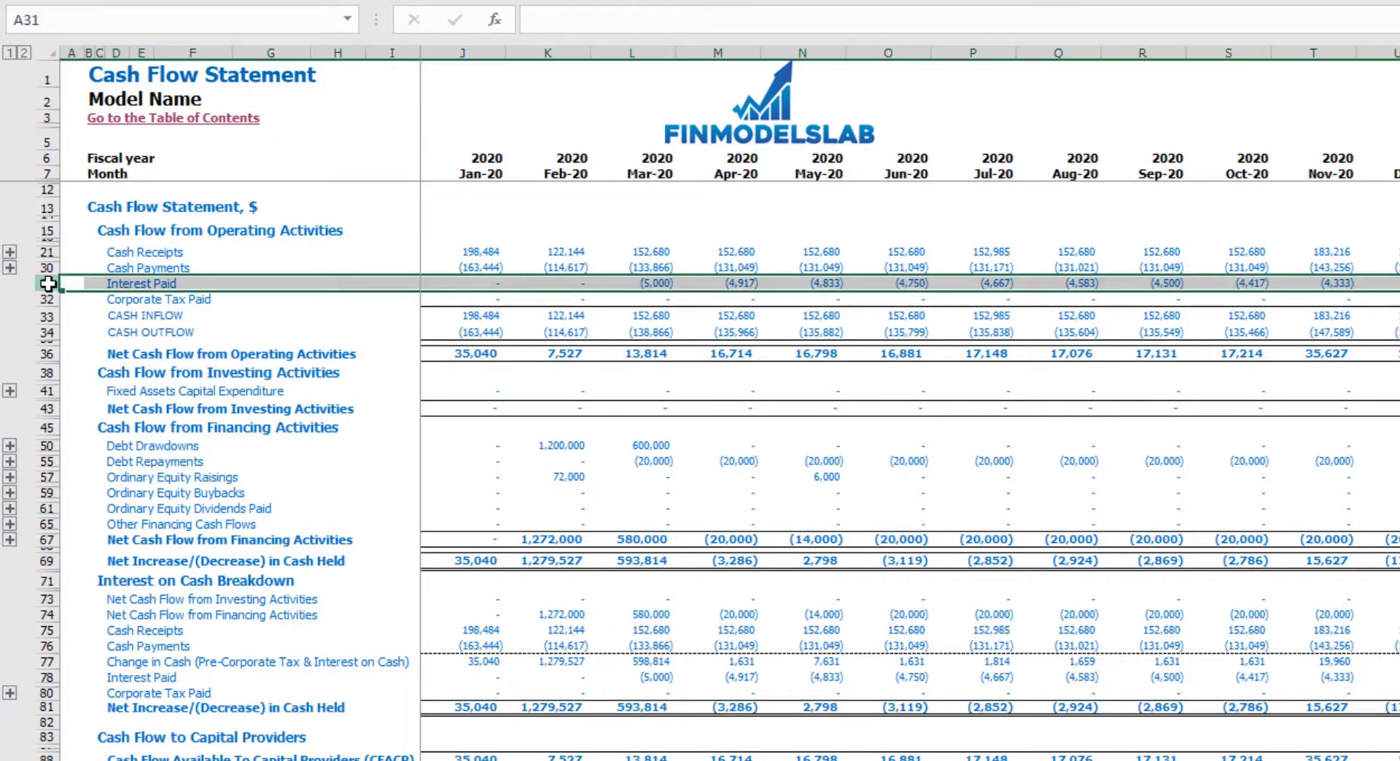
{"action": "left_click", "coordinate": [49, 446]}
{"action": "left_click", "coordinate": [48, 461]}
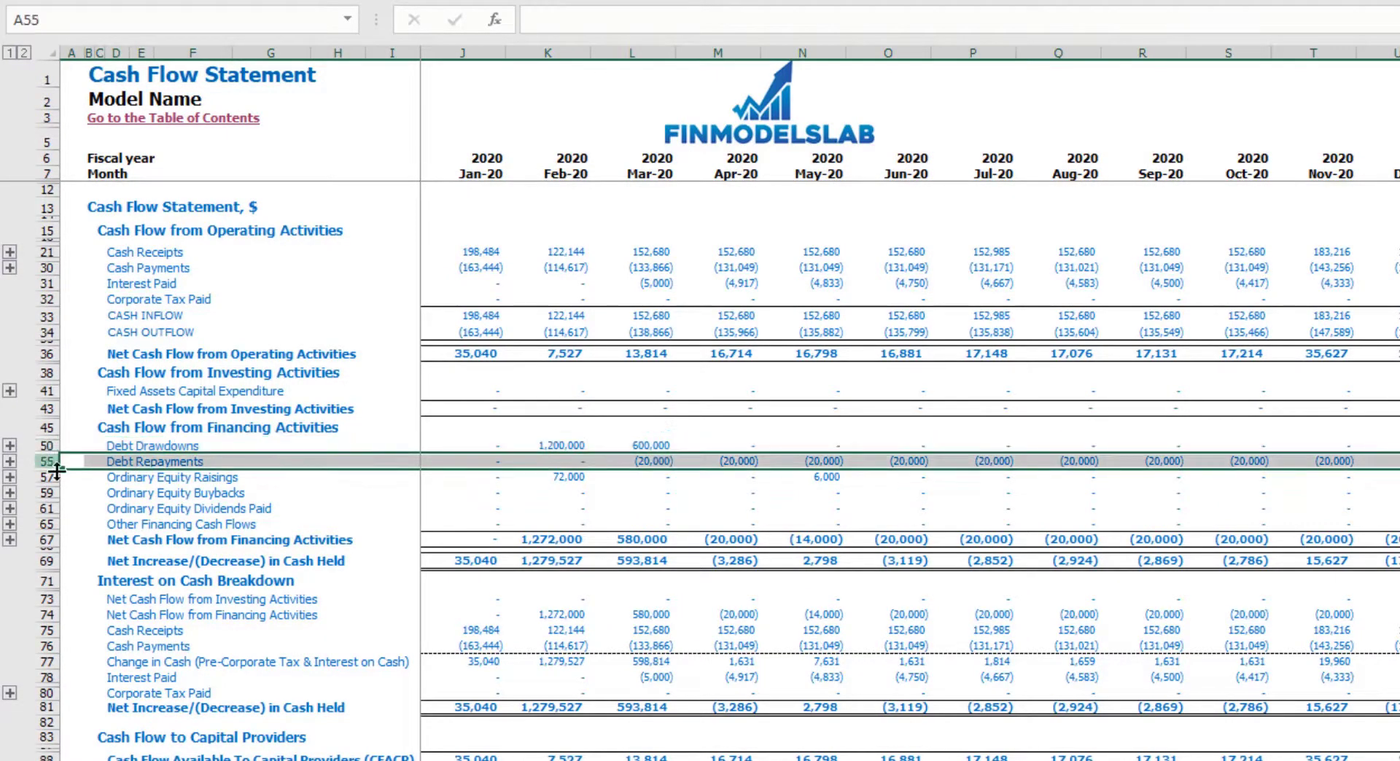
{"action": "left_click", "coordinate": [403, 759]}
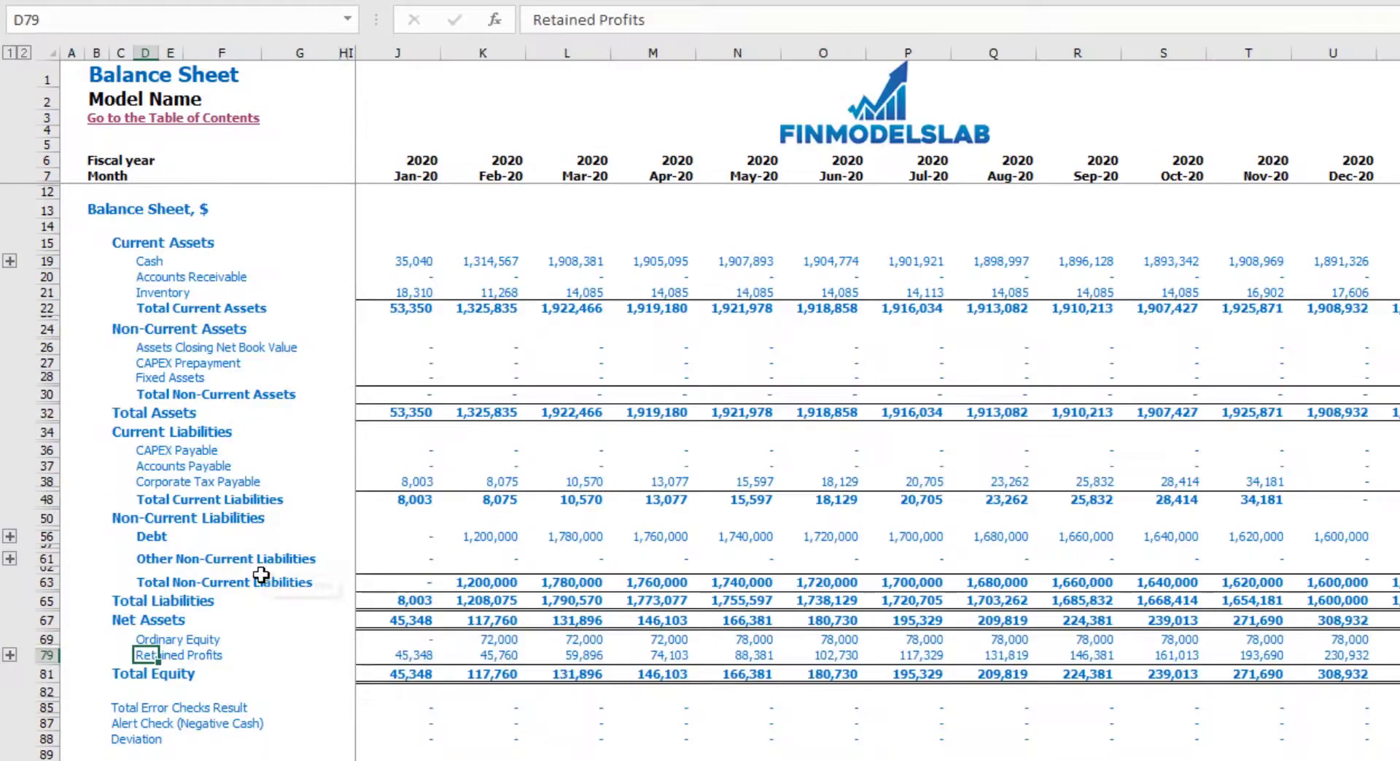
{"action": "left_click", "coordinate": [46, 537]}
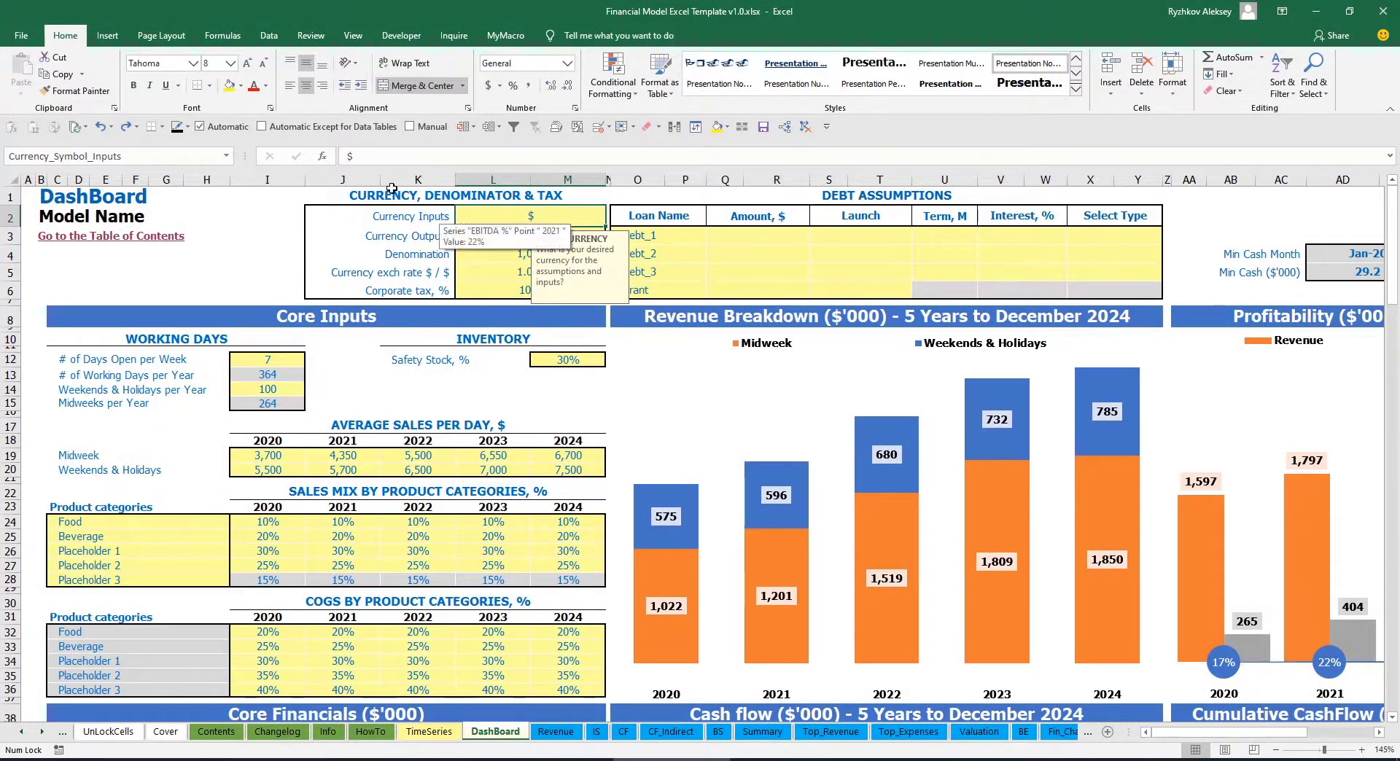
- Look over the Currency Inputs and Currency Outputs settings on the DashBoard and their input hints
{"action": "left_click", "coordinate": [249, 224]}
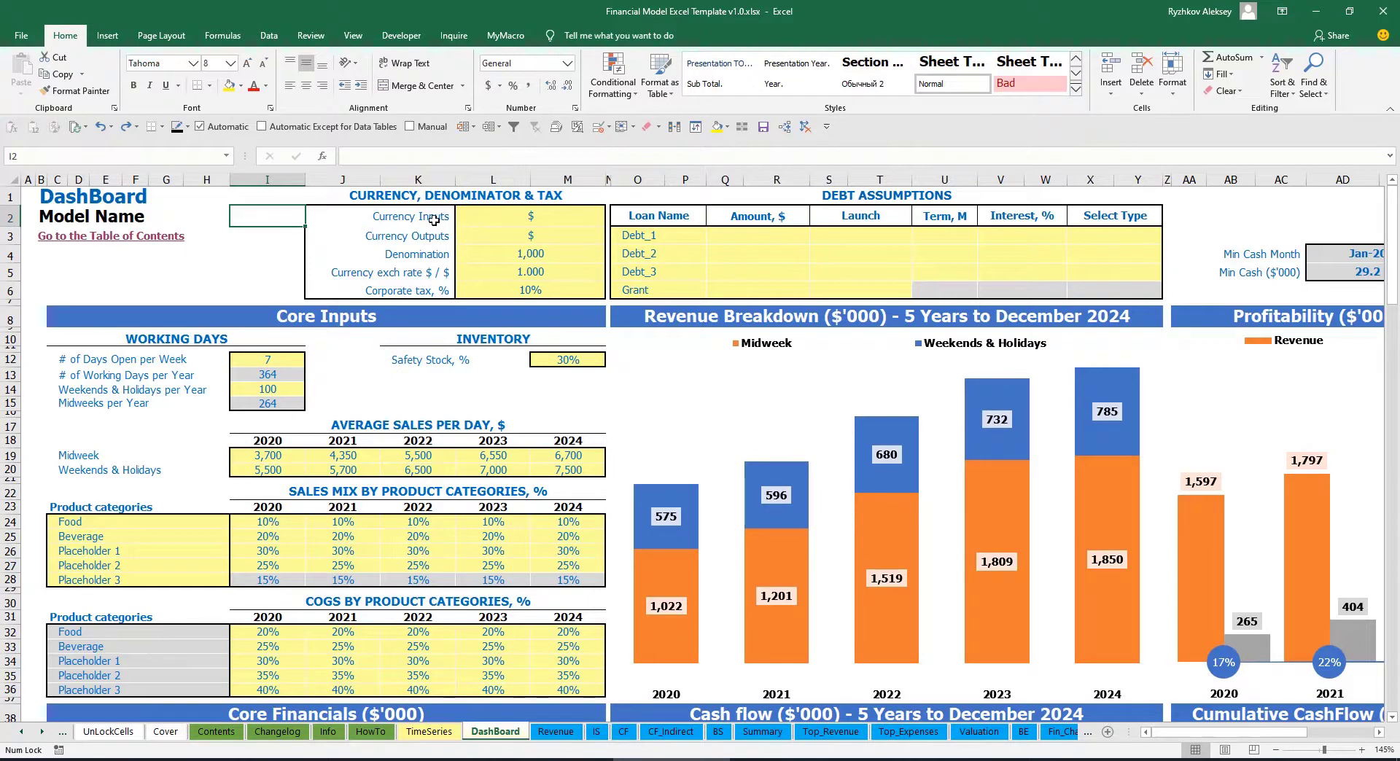
{"action": "left_click", "coordinate": [510, 219]}
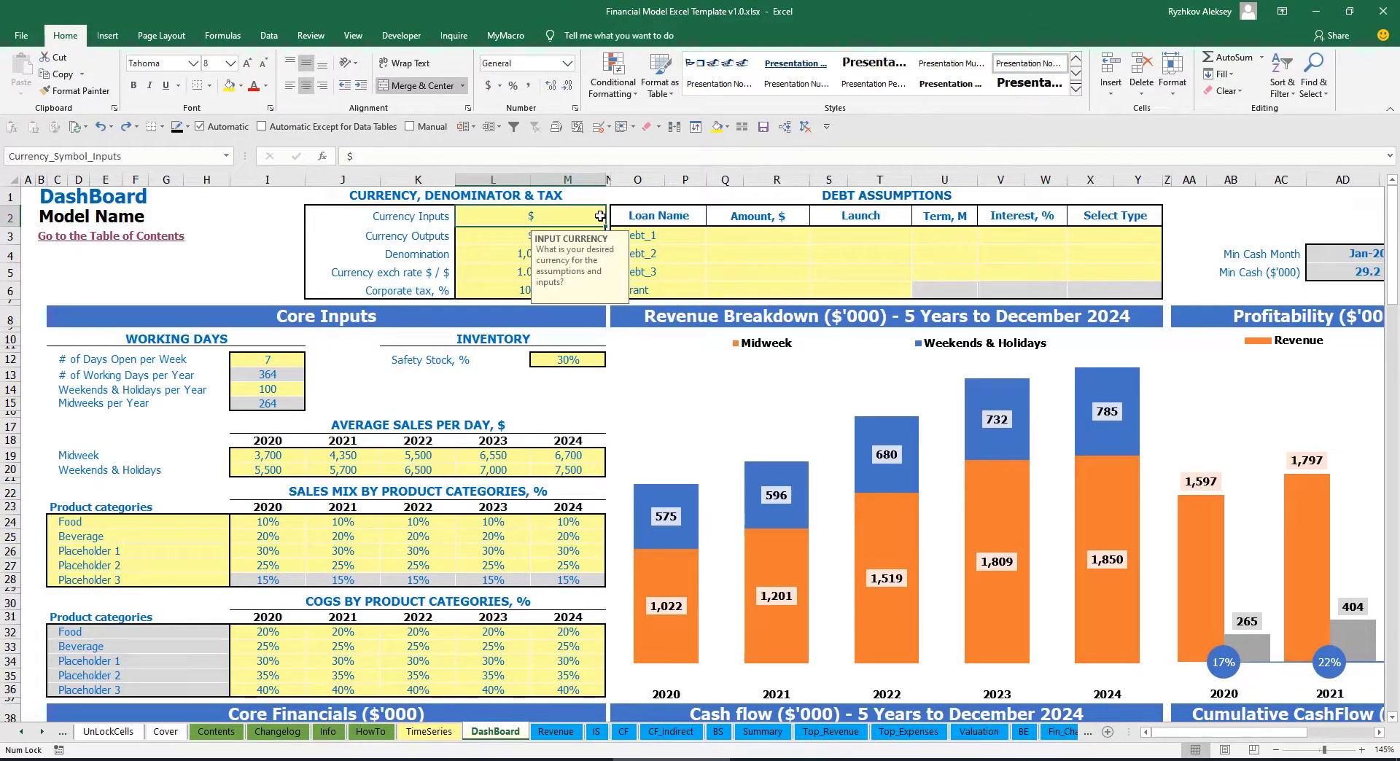
{"action": "left_click", "coordinate": [483, 237]}
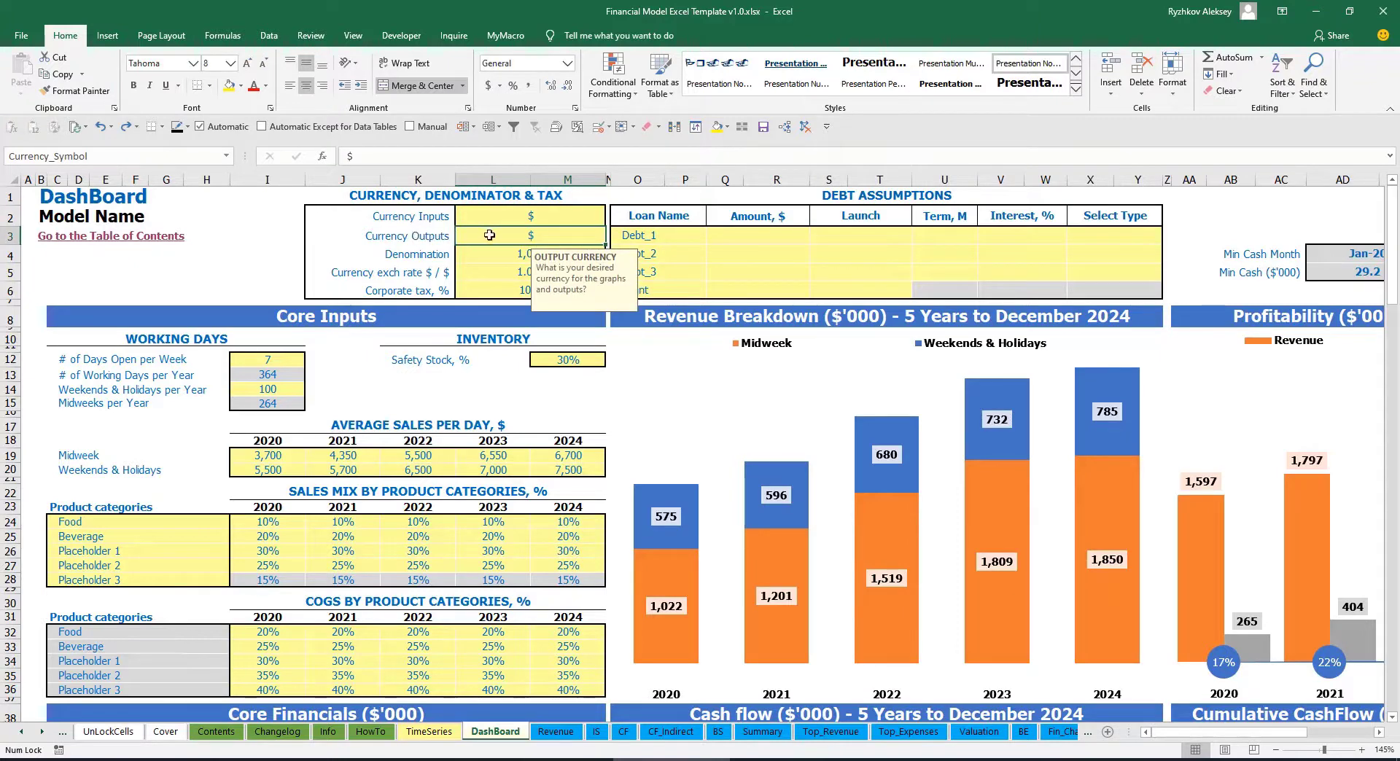
{"action": "left_click", "coordinate": [499, 218]}
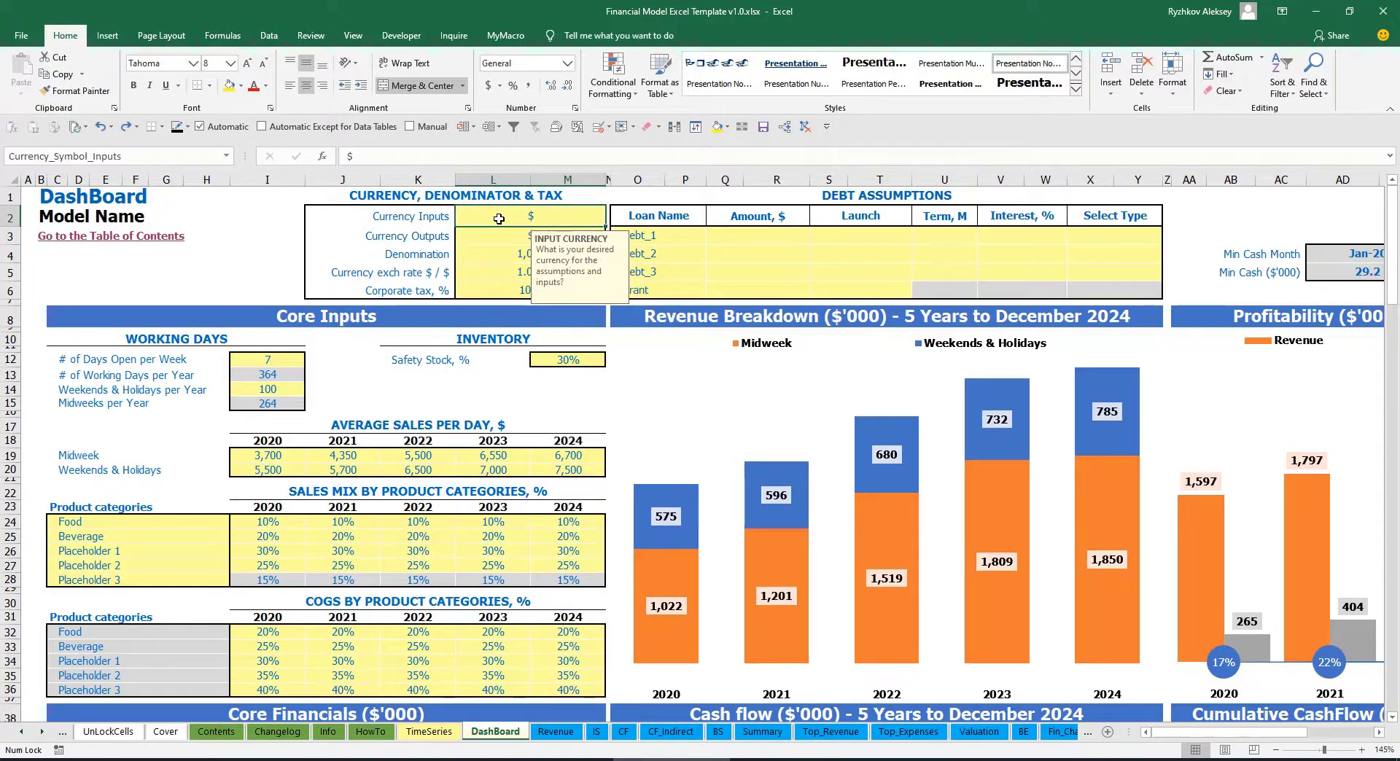
{"action": "left_click", "coordinate": [497, 237]}
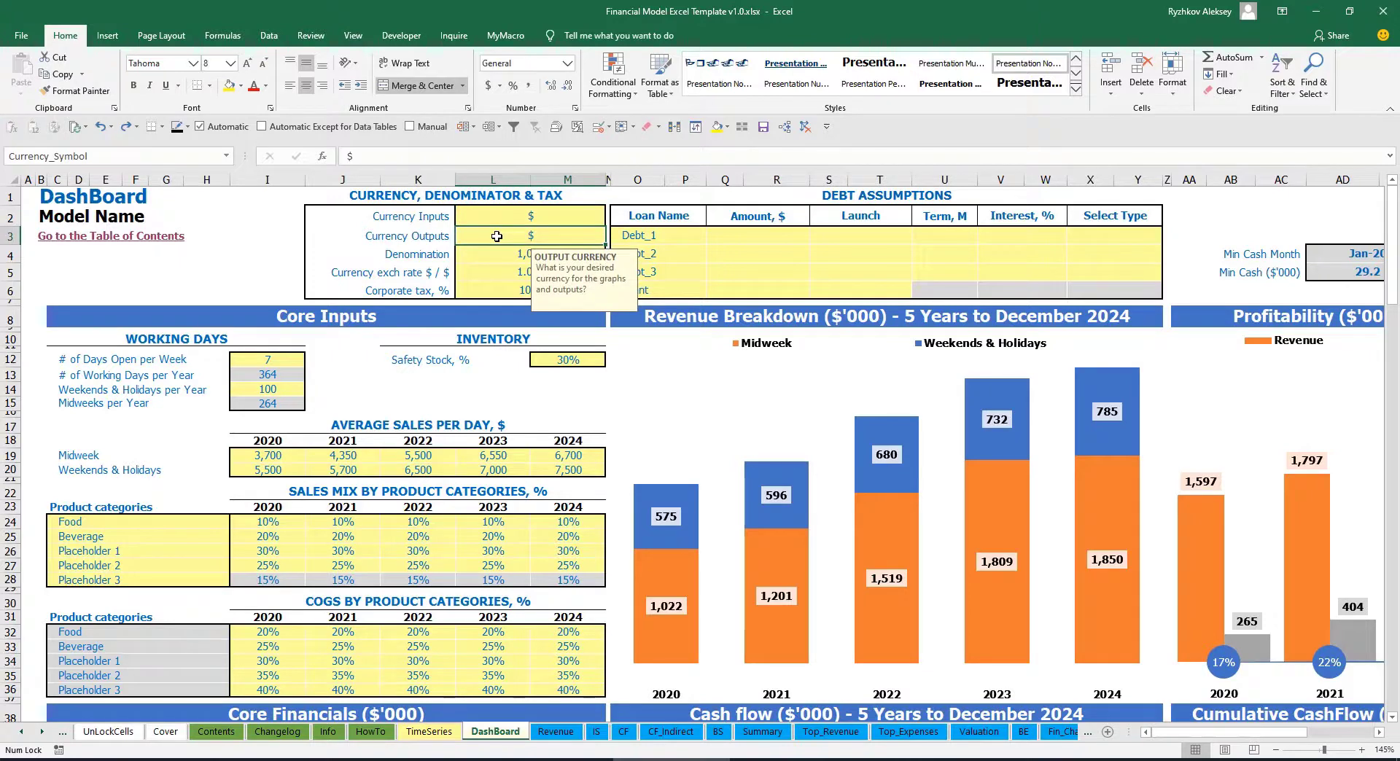
- Set the DashBoard's input currency to USD and its output currency to EUR
{"action": "left_click", "coordinate": [515, 218]}
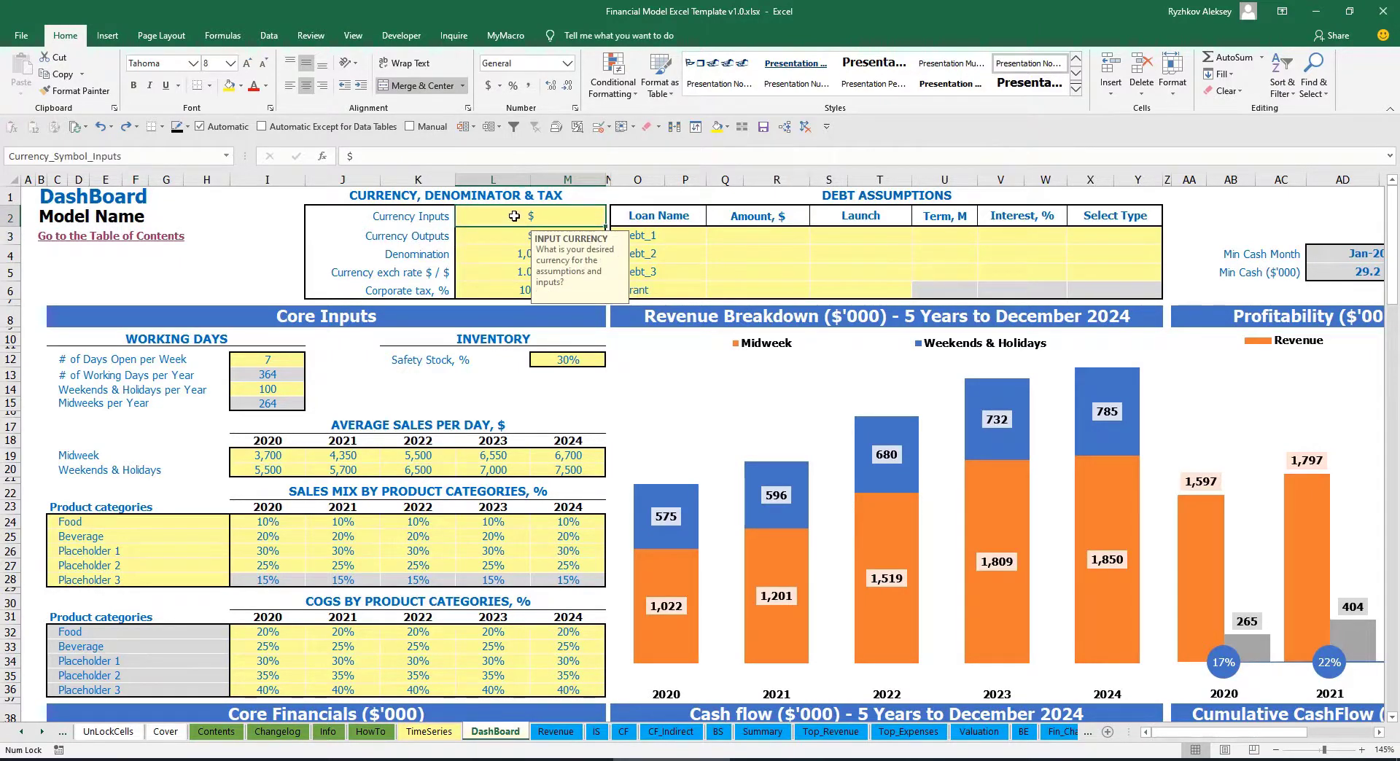
{"action": "type", "text": "USD"}
{"action": "key", "text": "Return"}
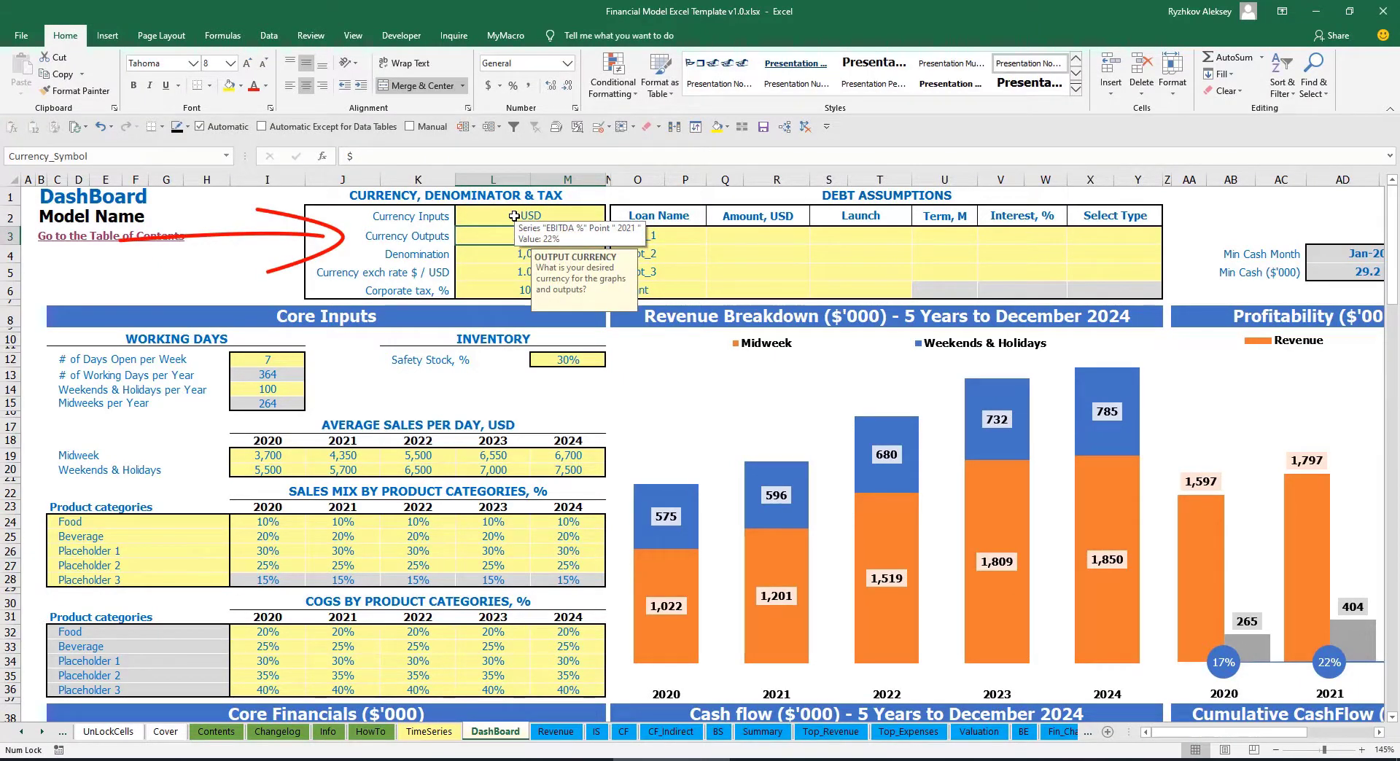
{"action": "type", "text": "EUR"}
{"action": "key", "text": "Return"}
{"action": "key", "text": "Return"}
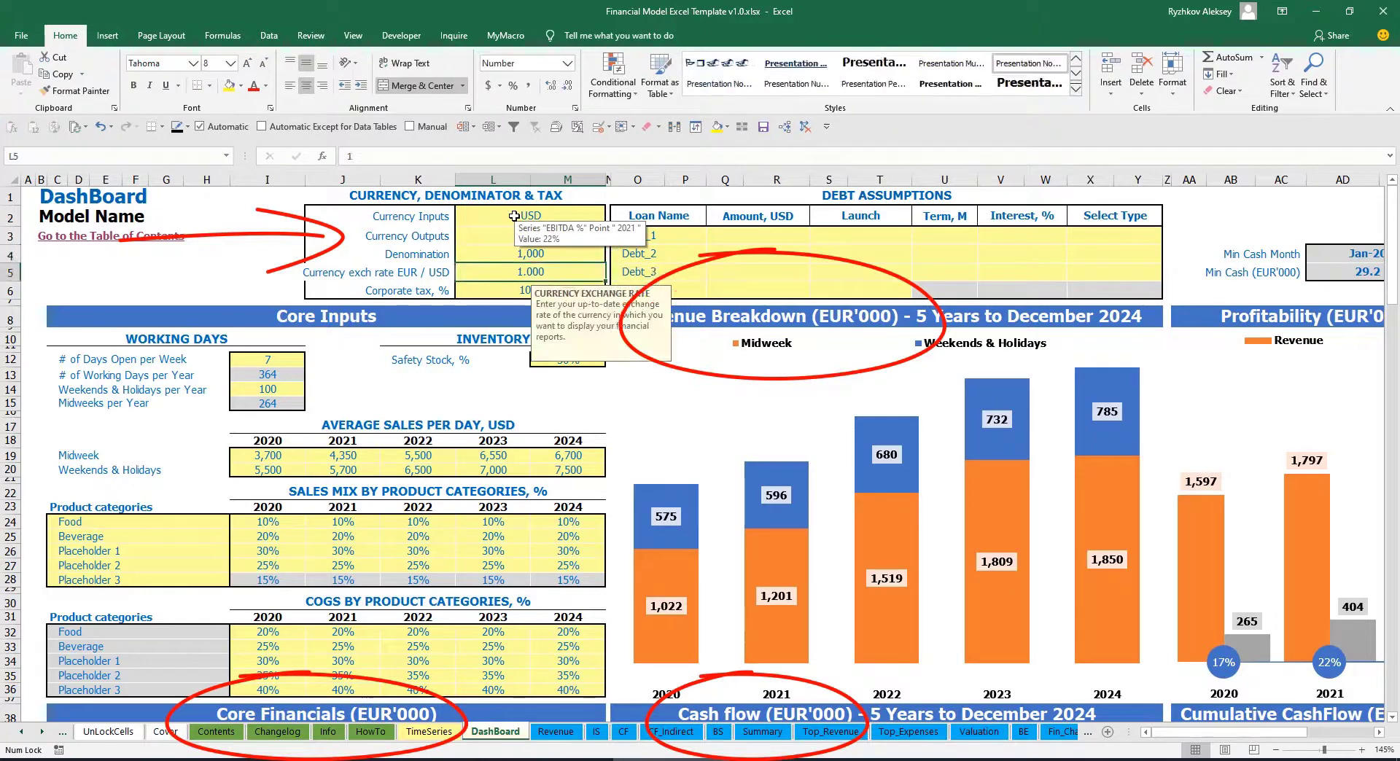
- Set the DashBoard's EUR / USD currency exchange rate to 1.2
{"action": "left_click", "coordinate": [278, 243]}
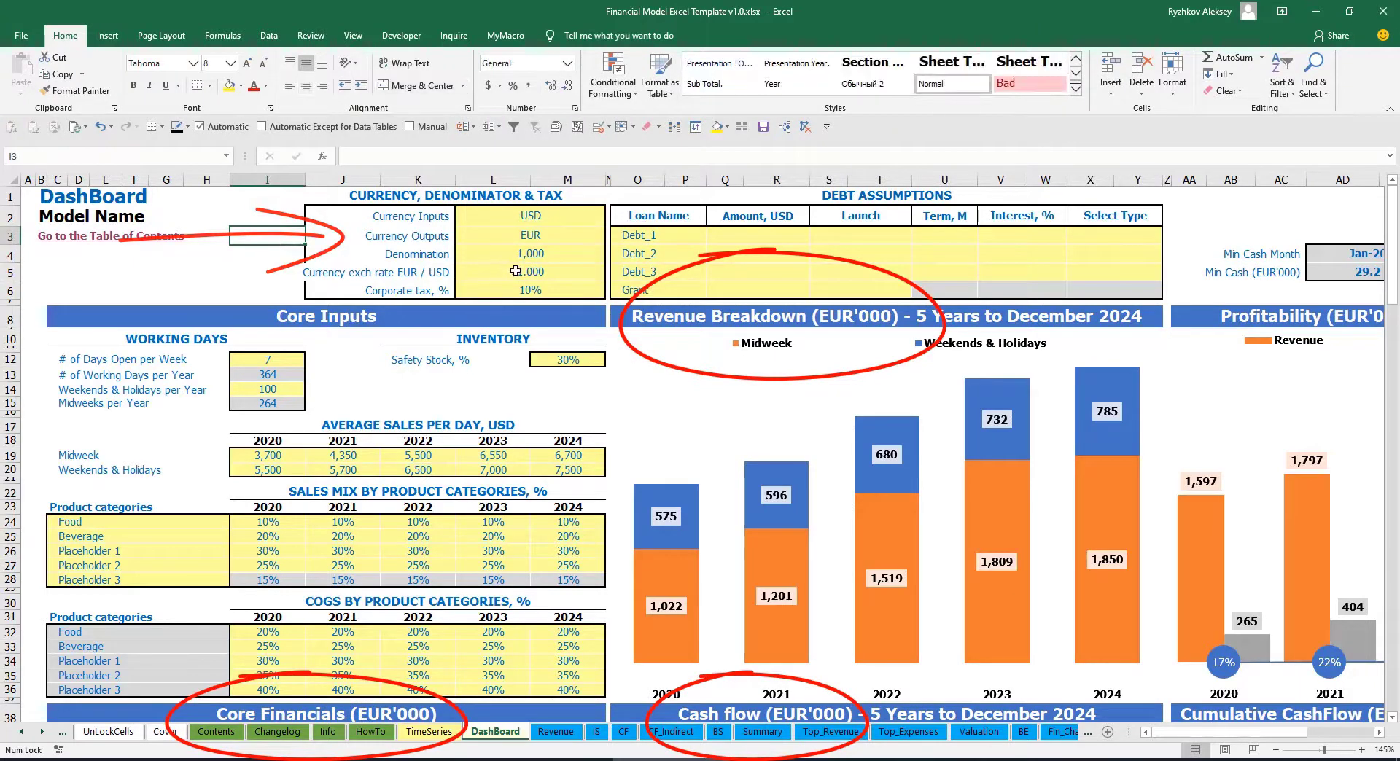
{"action": "left_click", "coordinate": [488, 274]}
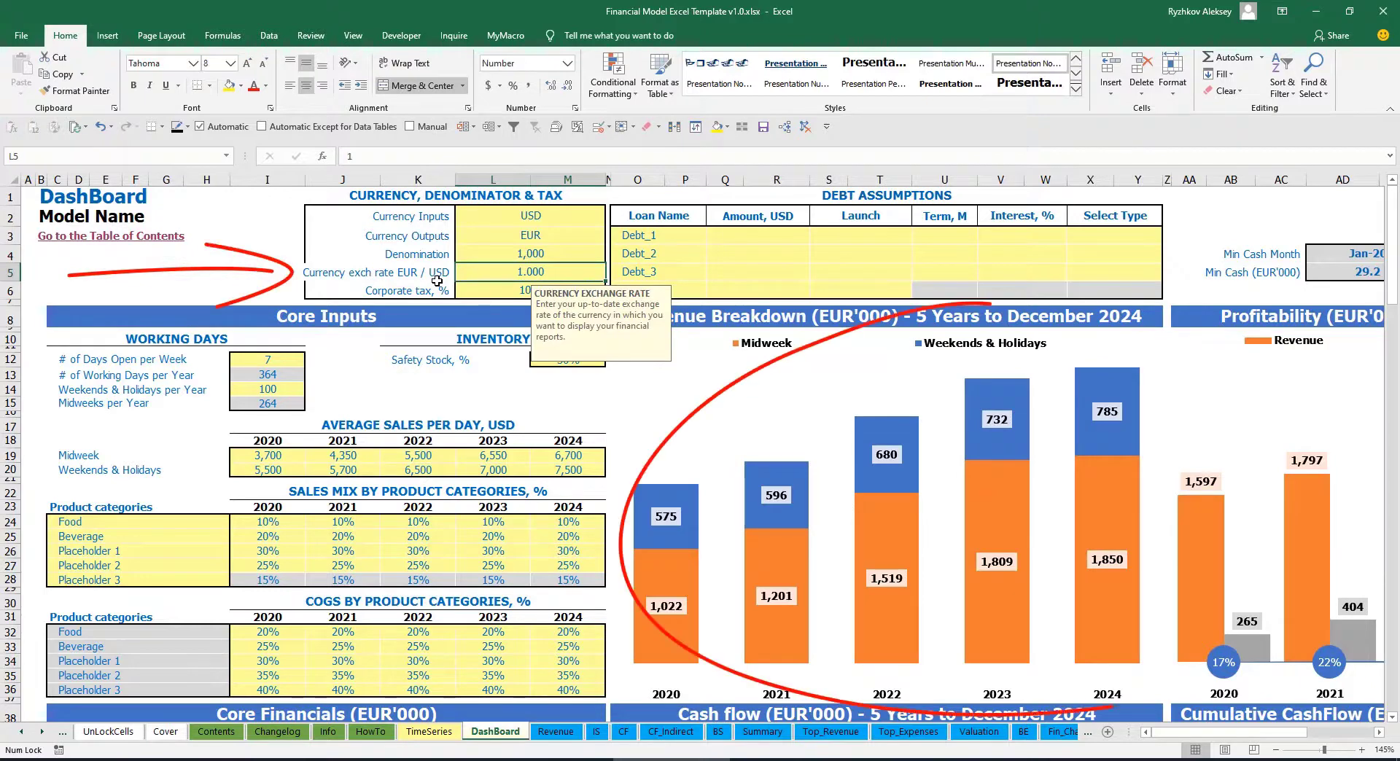
{"action": "type", "text": "1.2"}
{"action": "key", "text": "Return"}
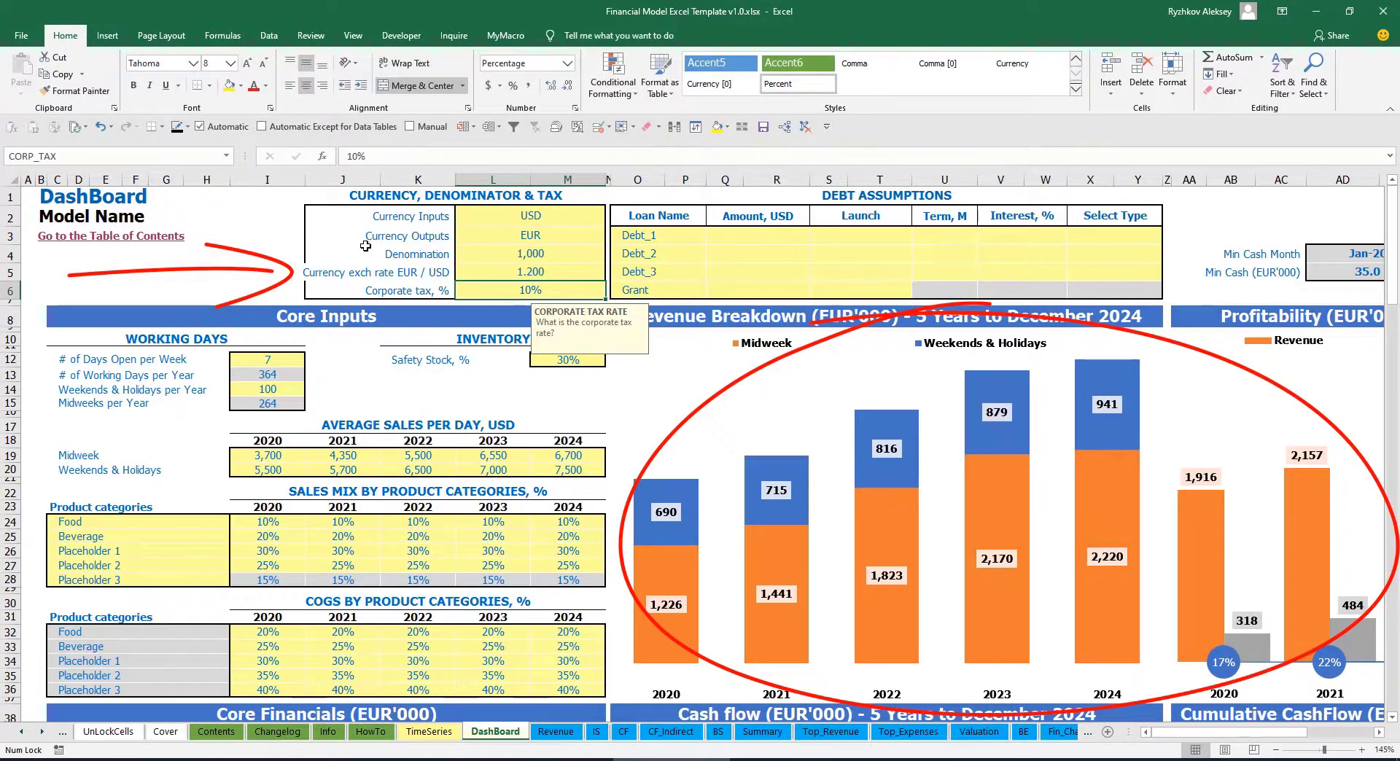
- Review the Currency Inputs, Currency Outputs and exchange rate cells on the DashBoard
{"action": "left_click", "coordinate": [504, 216]}
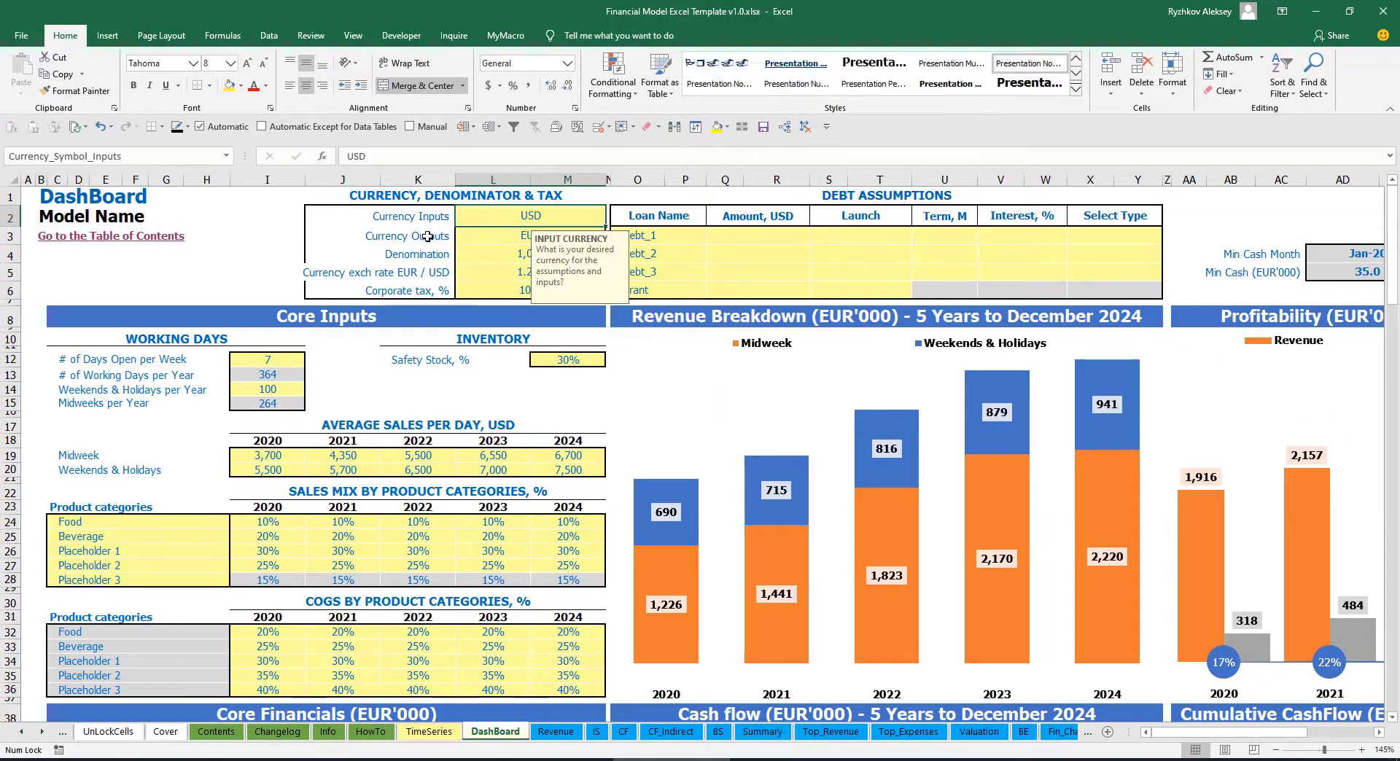
{"action": "left_click", "coordinate": [489, 236]}
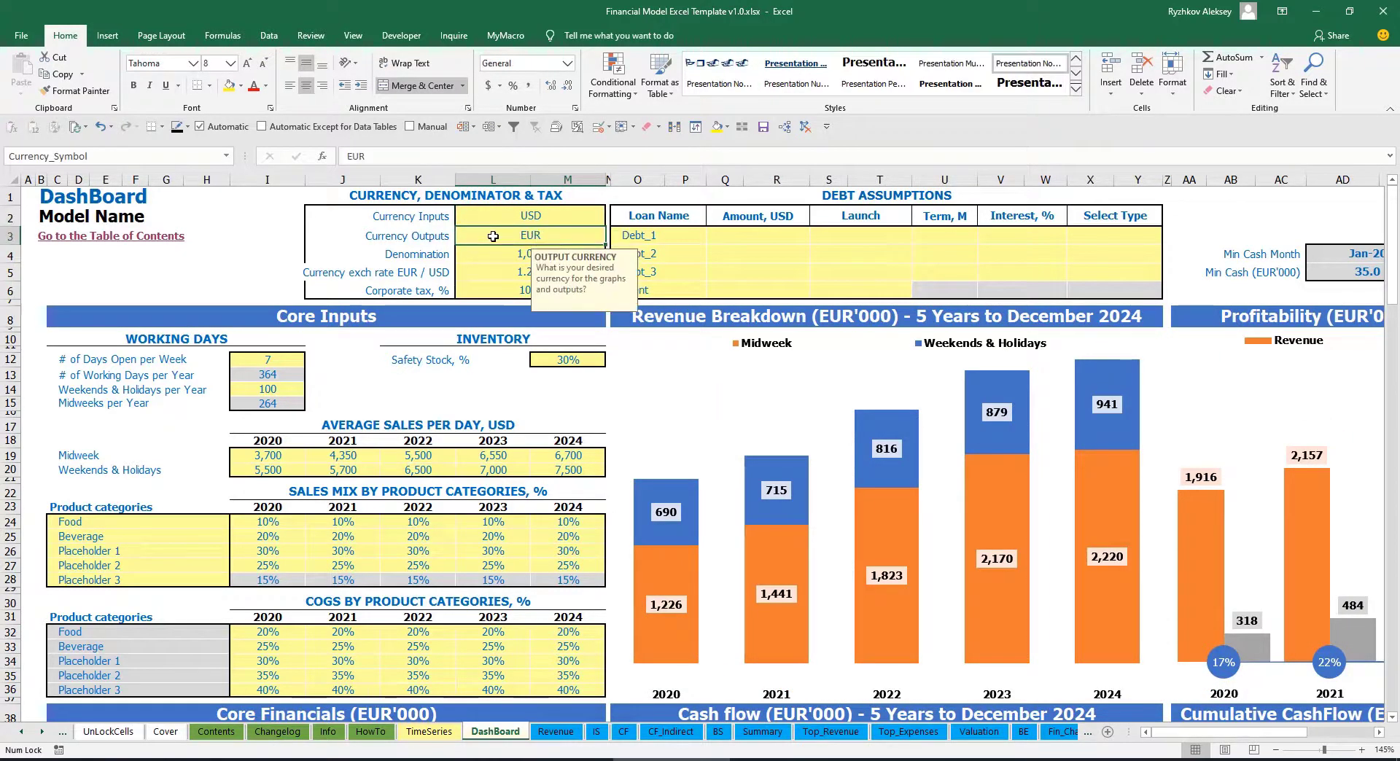
{"action": "left_click", "coordinate": [476, 272]}
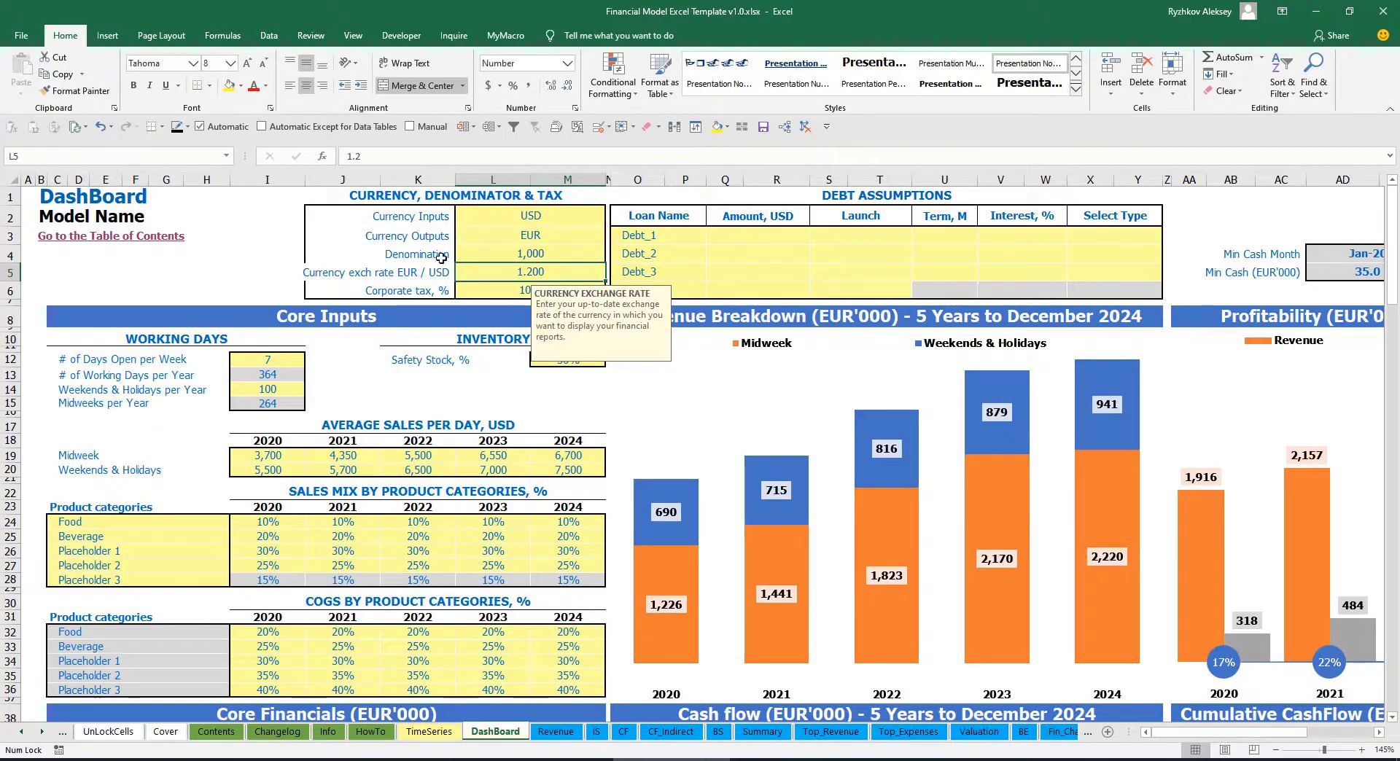
- Look at the DashBoard's Denomination setting and check the Income Statement headings on the Summary sheet
{"action": "left_click", "coordinate": [510, 253]}
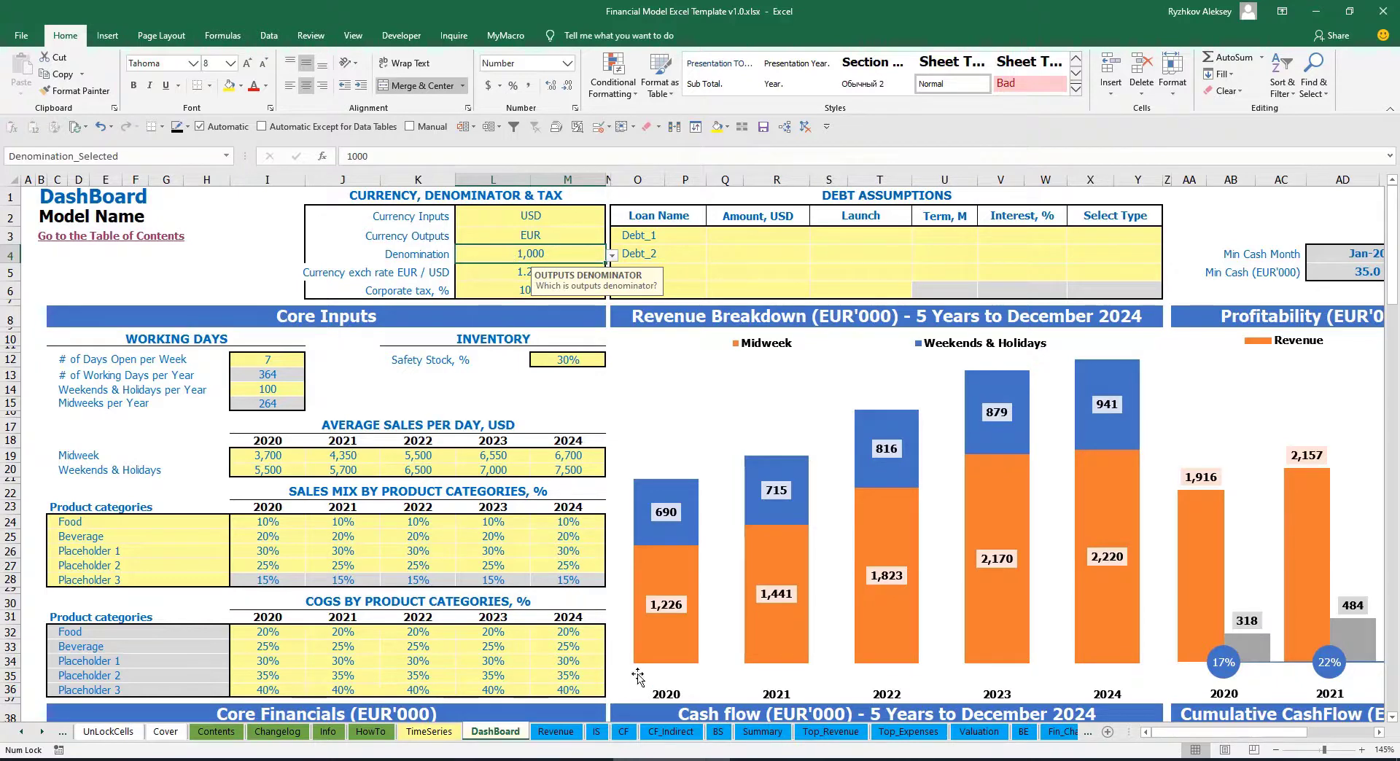
{"action": "left_click", "coordinate": [762, 731]}
{"action": "left_click", "coordinate": [228, 252]}
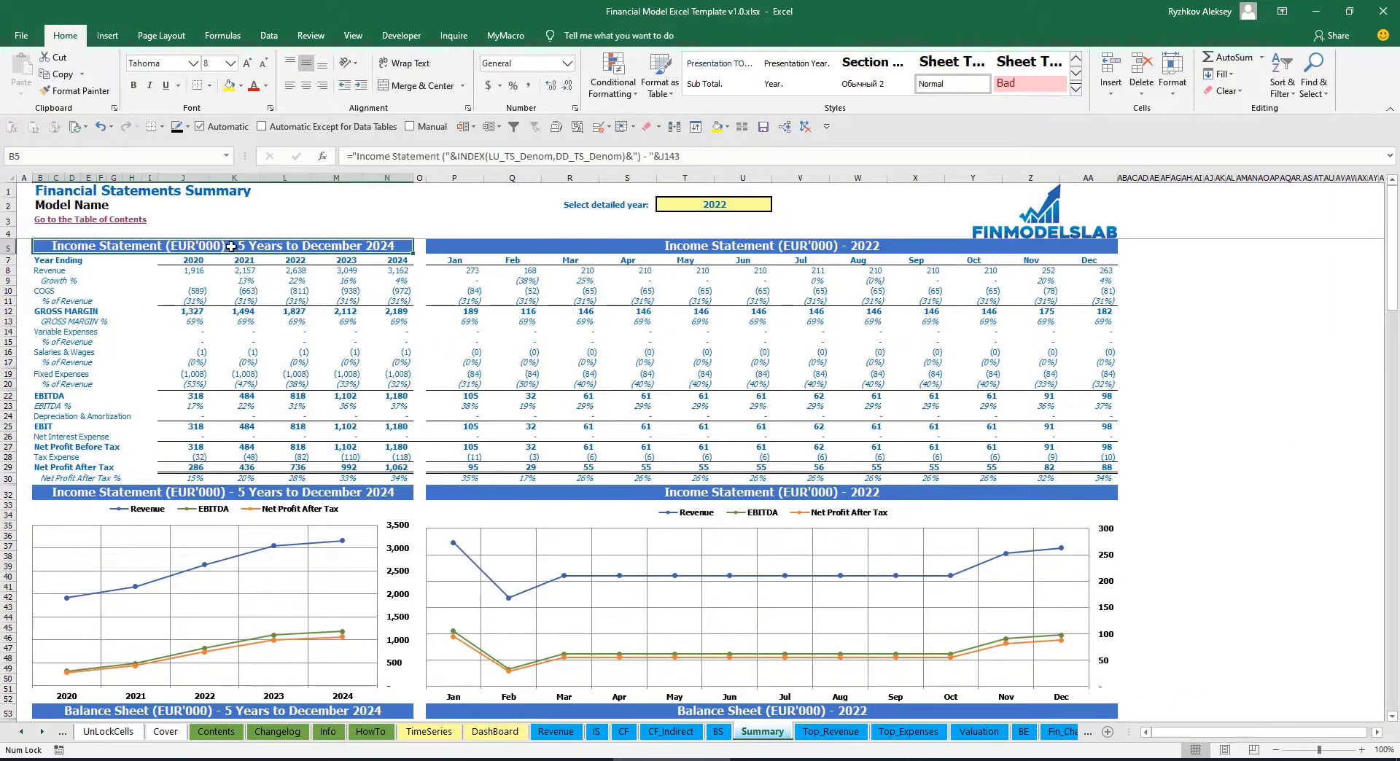
{"action": "left_click", "coordinate": [775, 244]}
{"action": "left_click", "coordinate": [283, 248]}
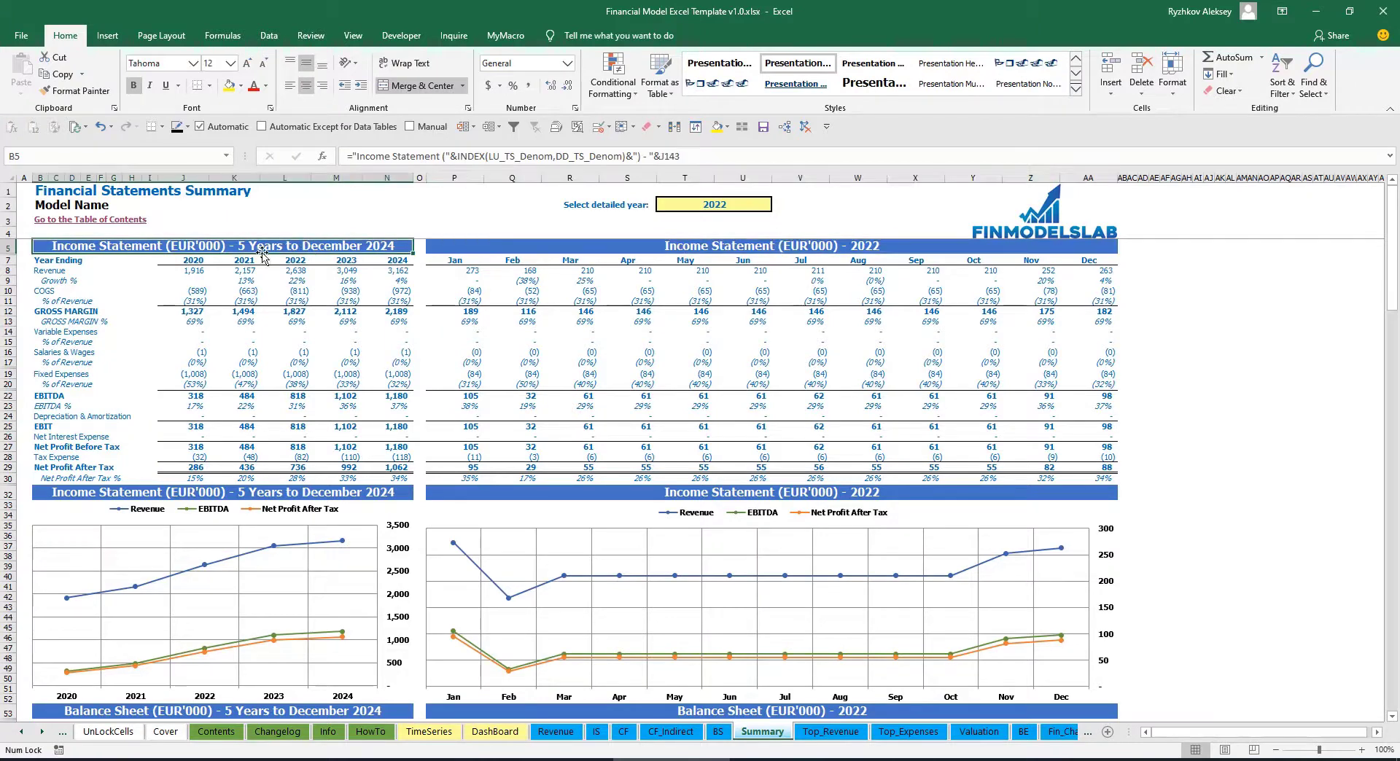
- Set the DashBoard's Denomination to 1,000,000 and check the Income Statement on the Summary sheet
{"action": "left_click", "coordinate": [495, 731]}
{"action": "left_click", "coordinate": [611, 254]}
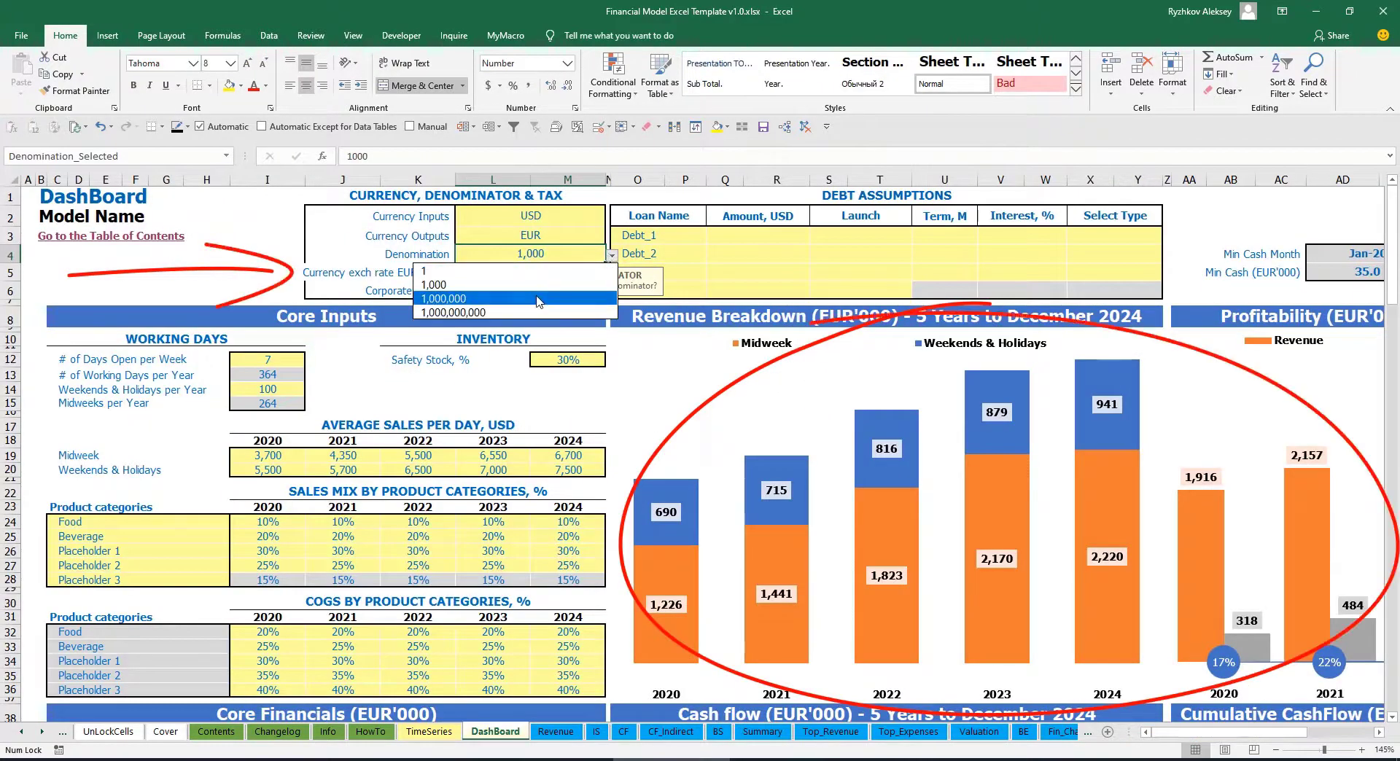
{"action": "left_click", "coordinate": [538, 299]}
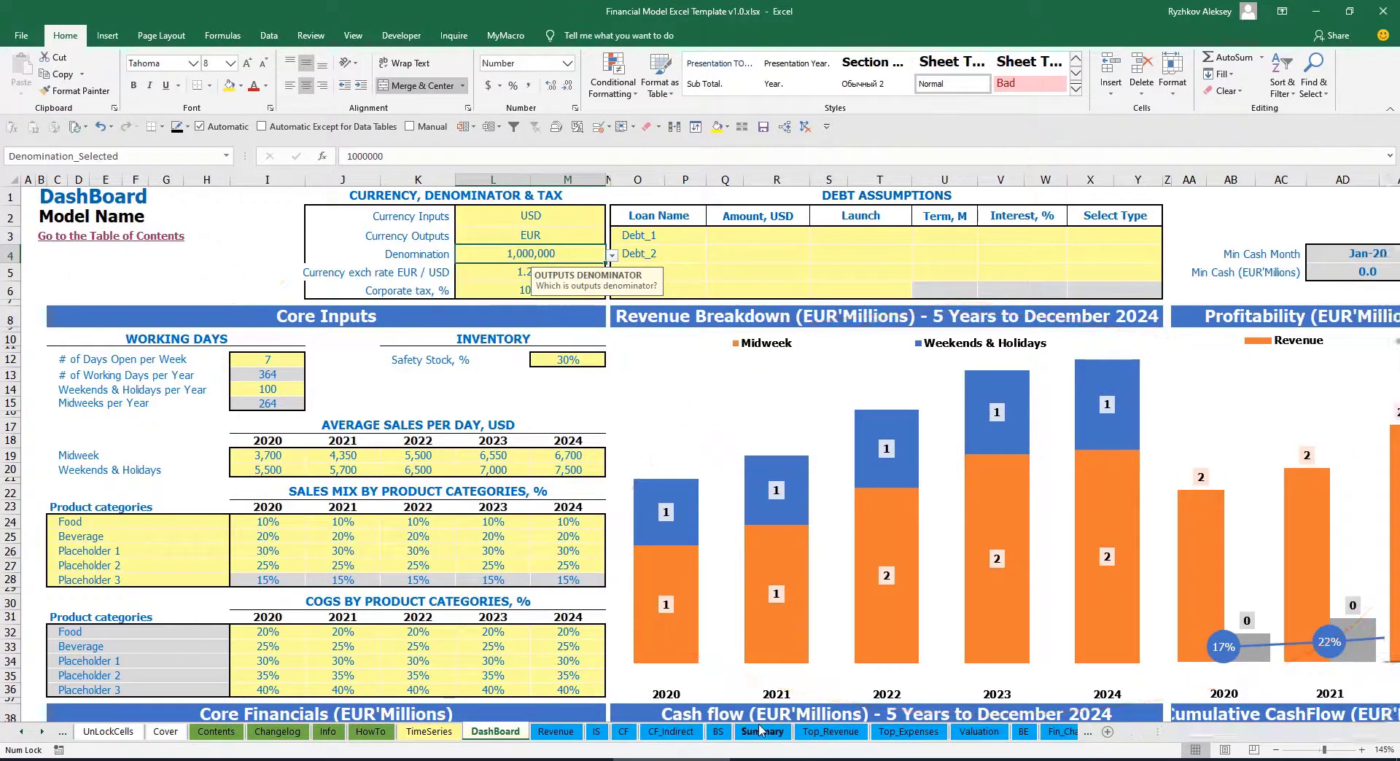
{"action": "left_click", "coordinate": [759, 731]}
{"action": "left_click", "coordinate": [583, 246]}
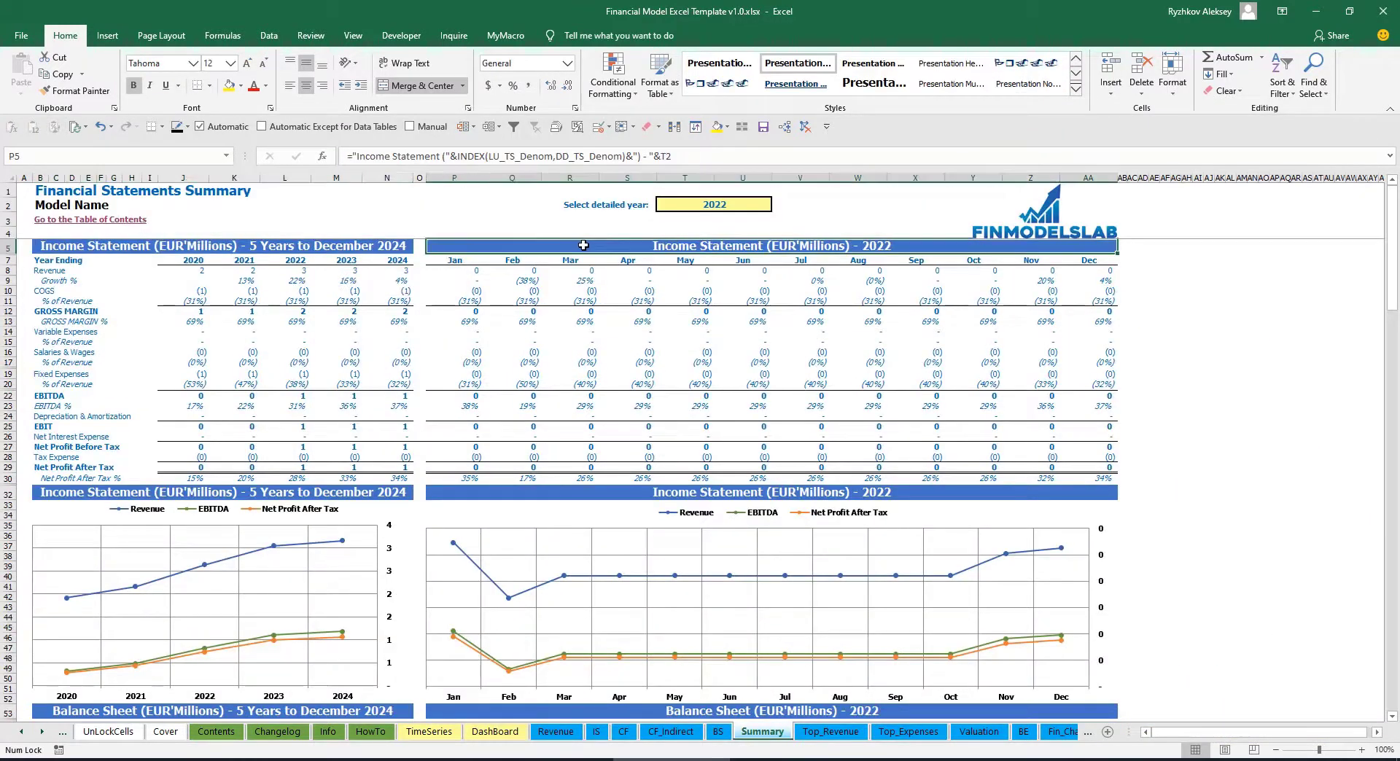
- Set the DashBoard's Denomination to 1 and check the figures on the Summary sheet
{"action": "left_click", "coordinate": [496, 731]}
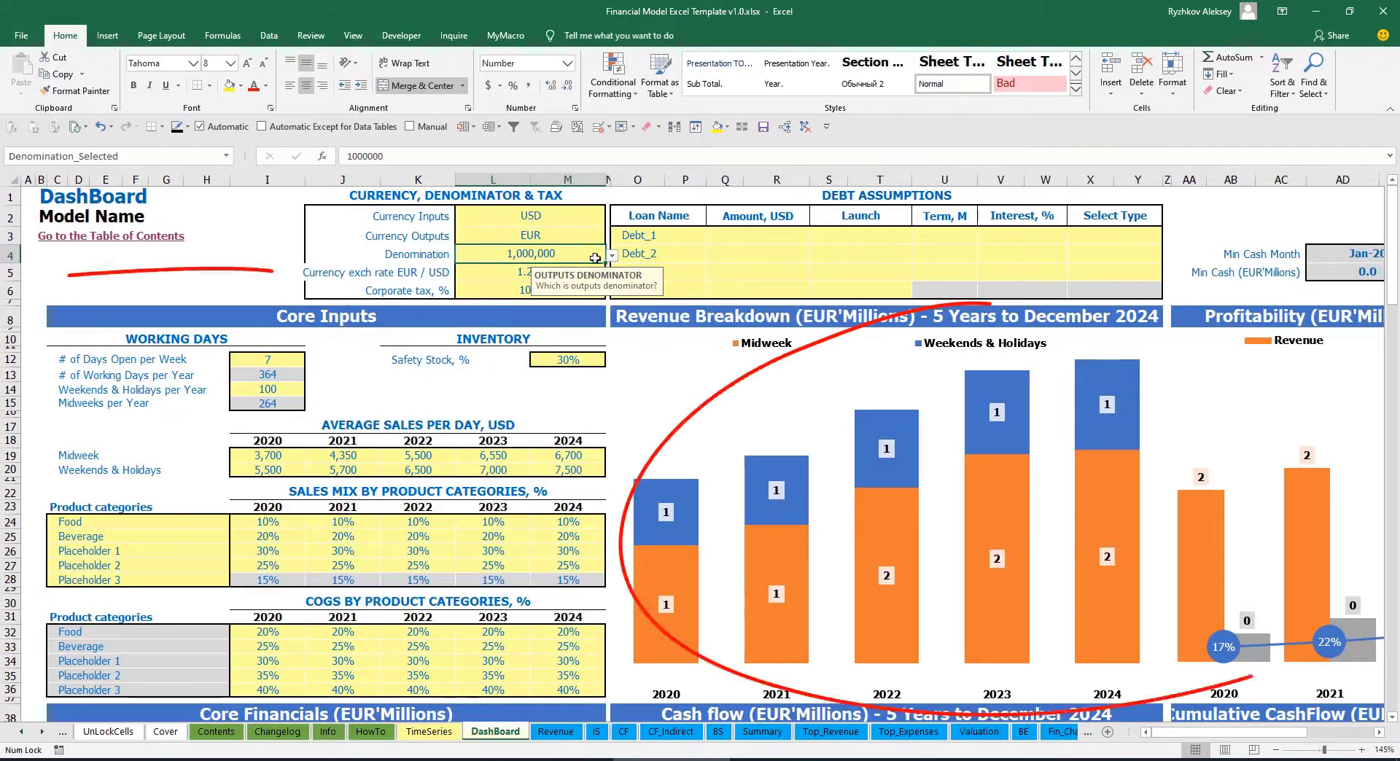
{"action": "left_click", "coordinate": [612, 255]}
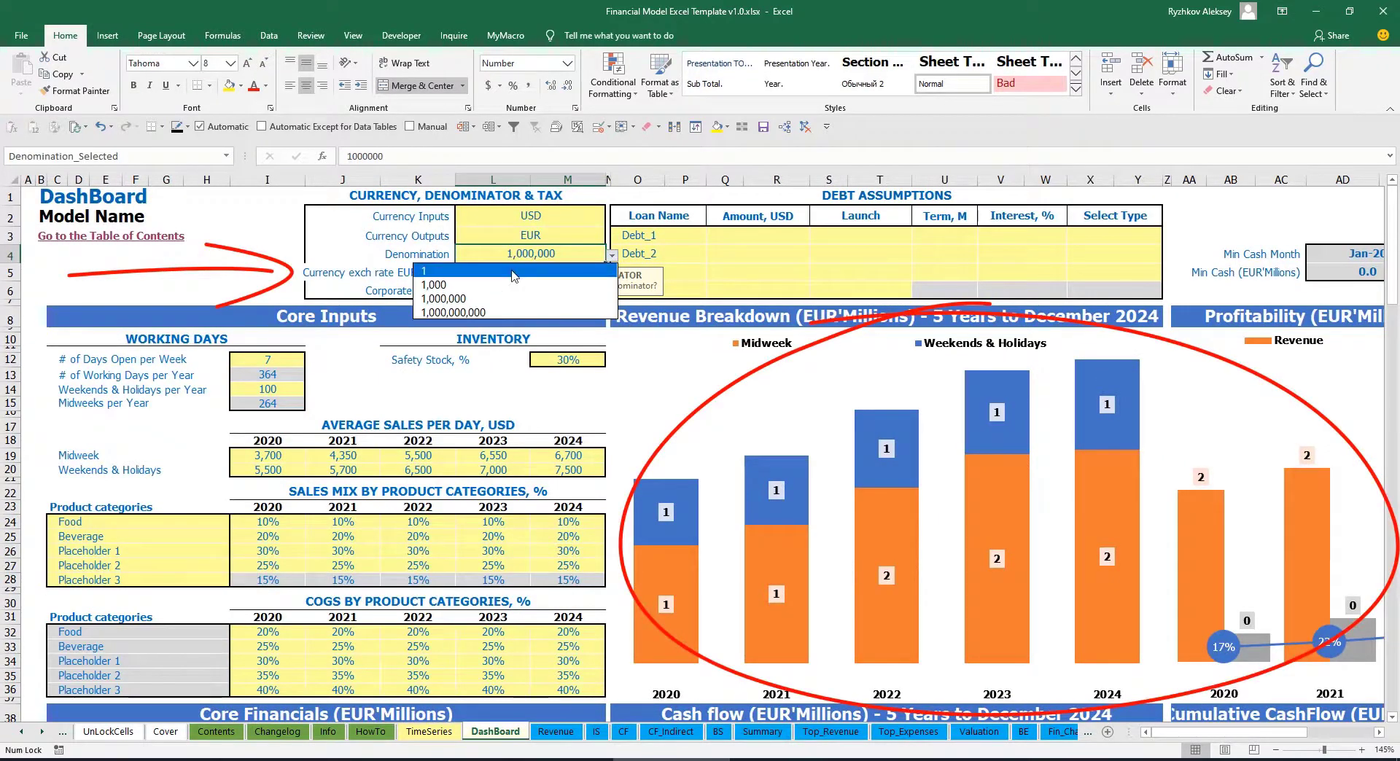
{"action": "left_click", "coordinate": [514, 273]}
{"action": "left_click", "coordinate": [759, 731]}
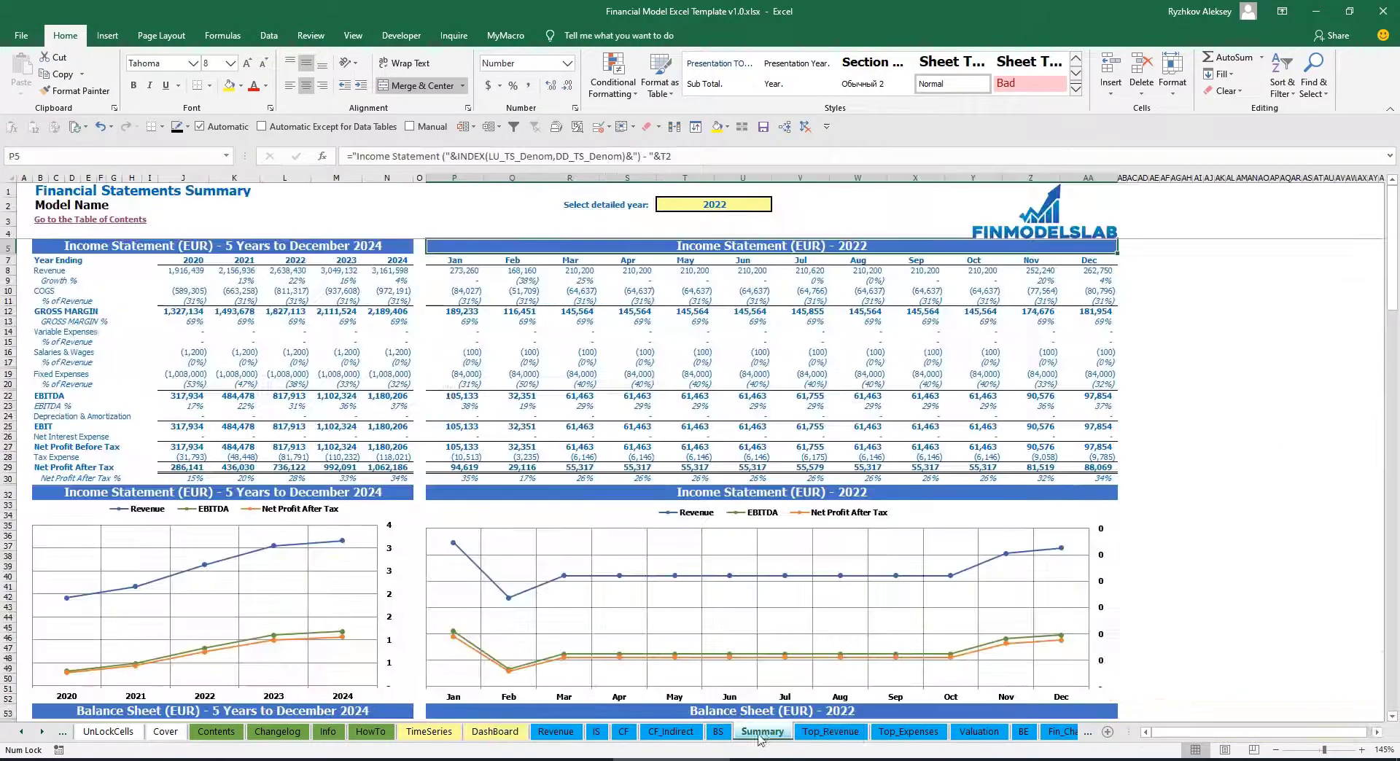
- Set the DashBoard's corporate tax to 15% and check the Tax Expense row in the Income Statement
{"action": "left_click", "coordinate": [496, 731]}
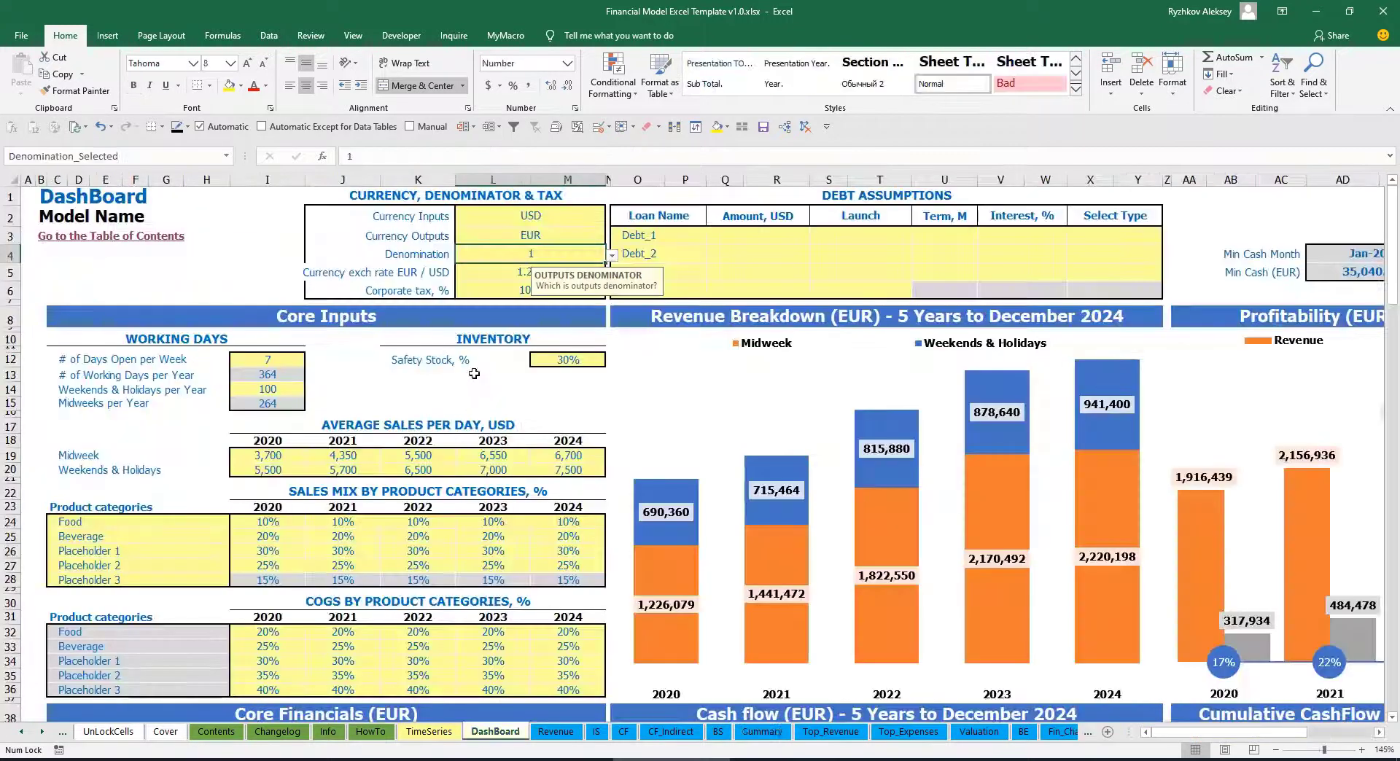
{"action": "left_click", "coordinate": [499, 286]}
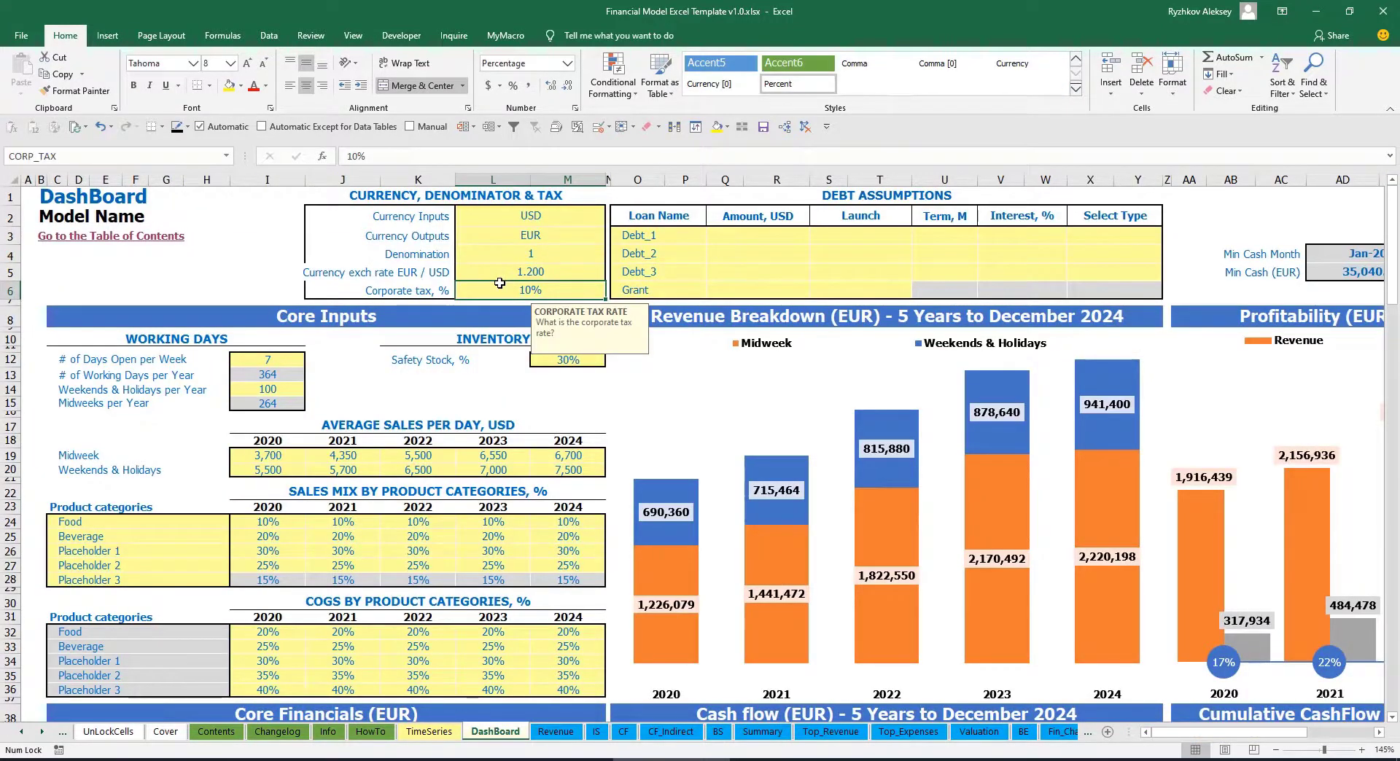
{"action": "type", "text": "15"}
{"action": "key", "text": "Return"}
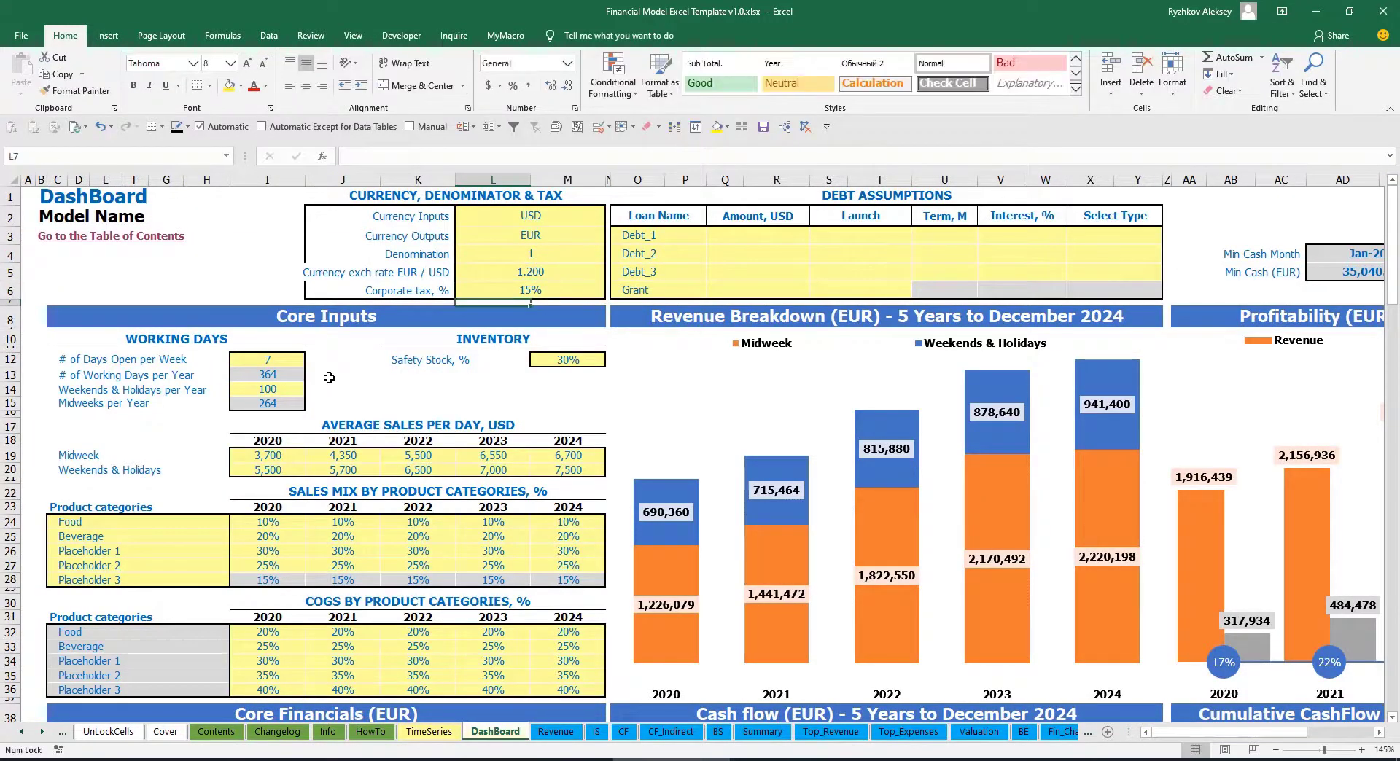
{"action": "left_click", "coordinate": [597, 732]}
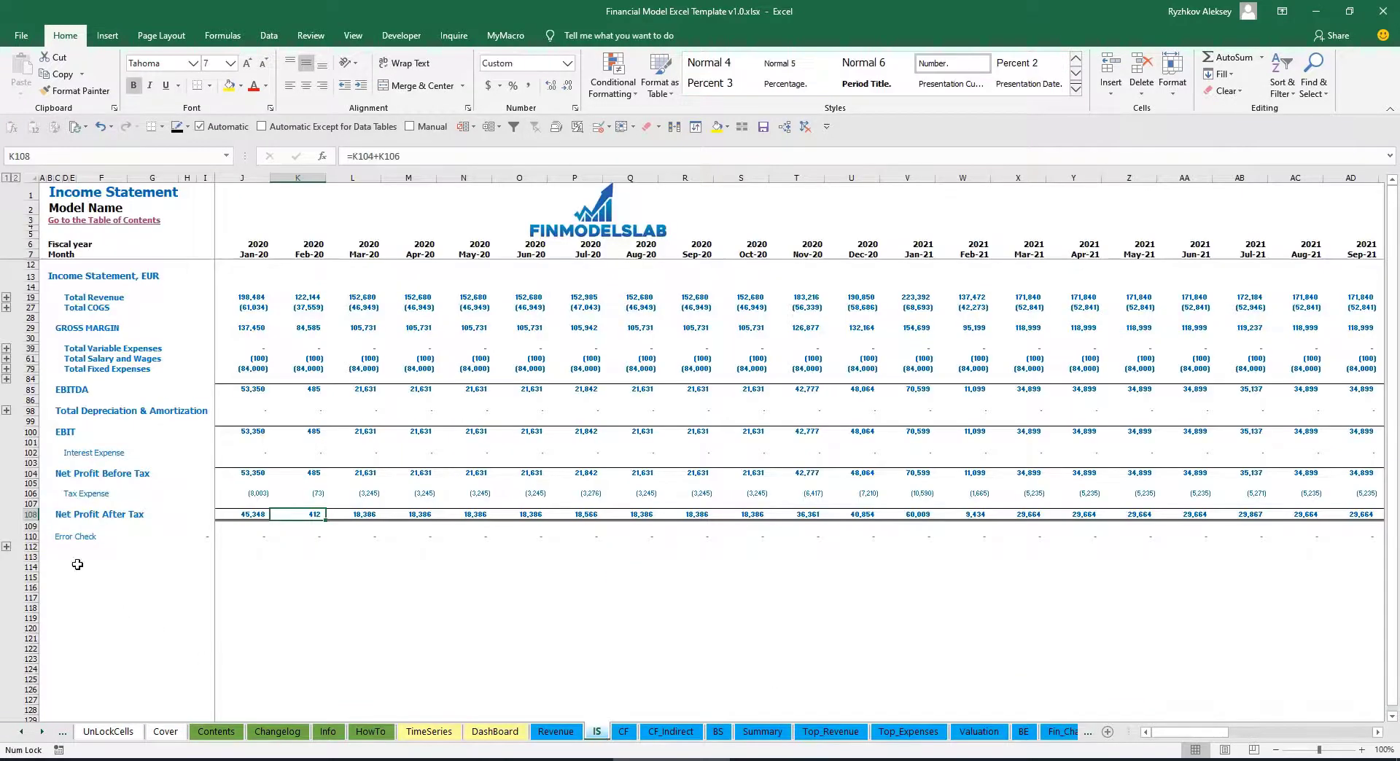
{"action": "left_click", "coordinate": [32, 494]}
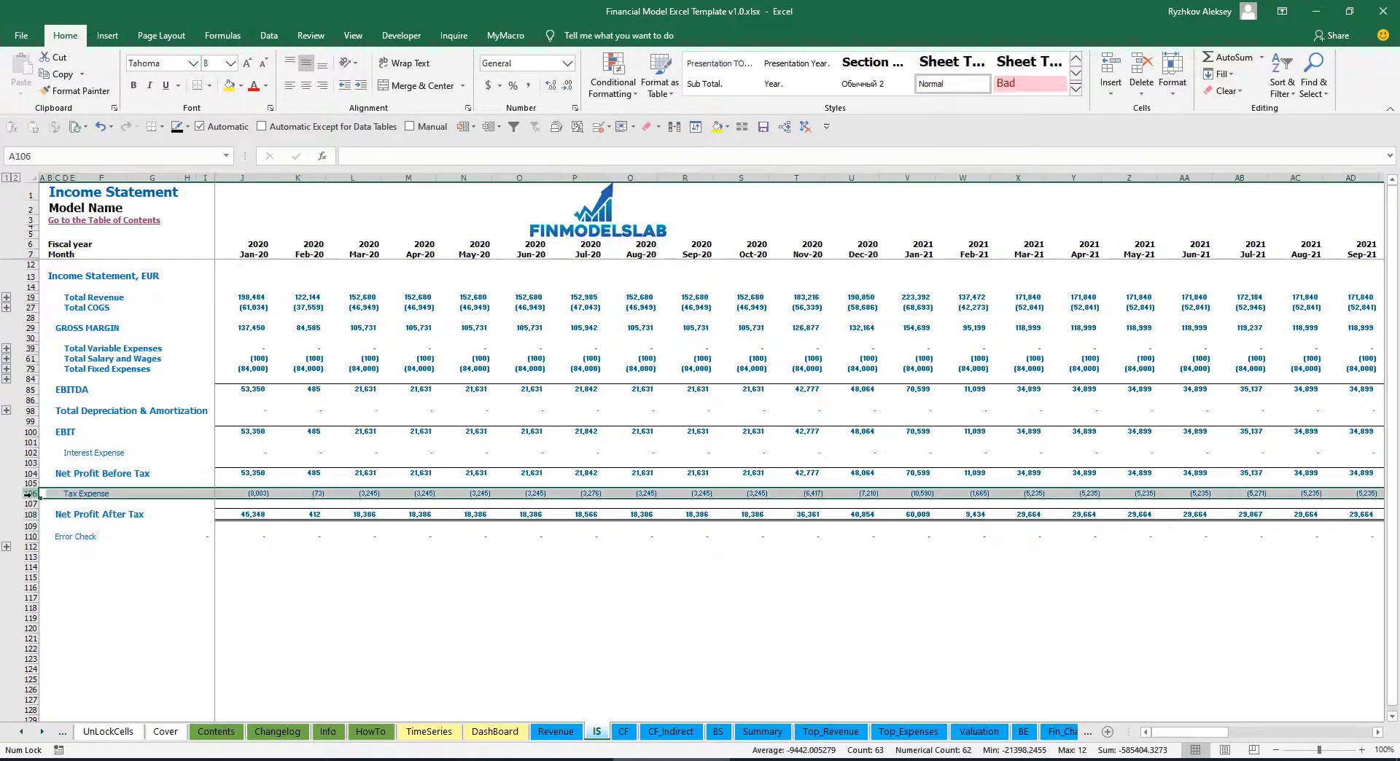